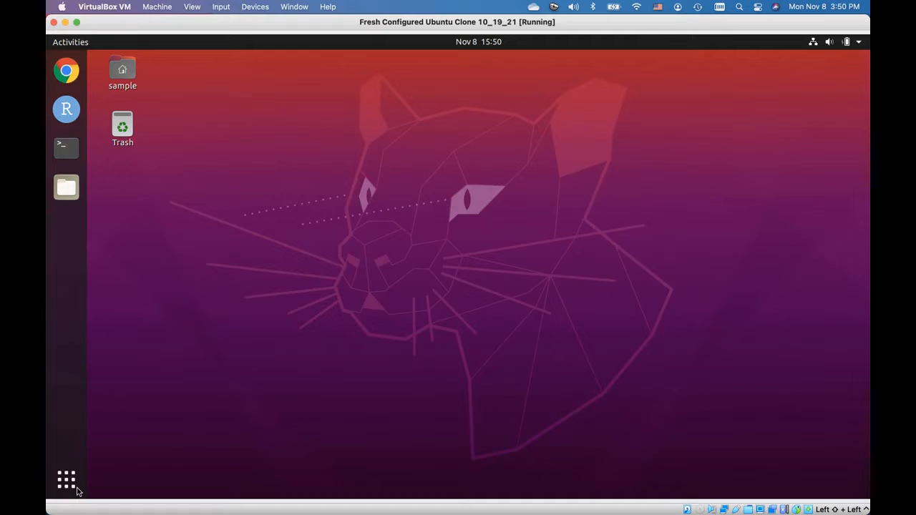
pyautogui.click(71, 492)
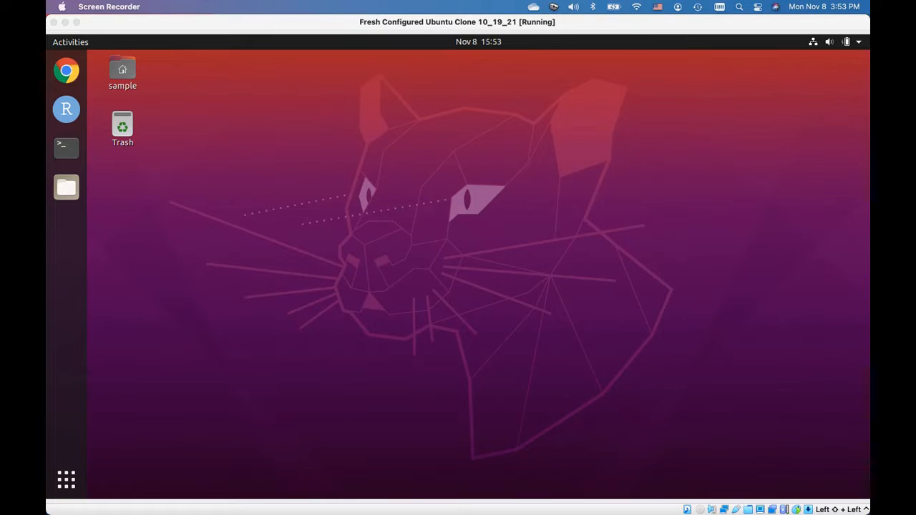
pyautogui.click(67, 486)
pyautogui.click(67, 74)
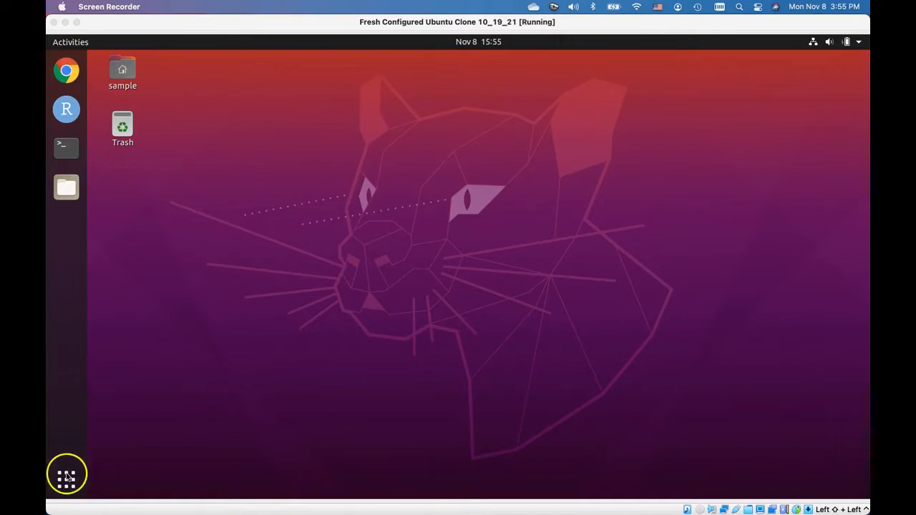
# Open joshbanta.com in Google Chrome and go to the site's Tutorials page
pyautogui.click(72, 69)
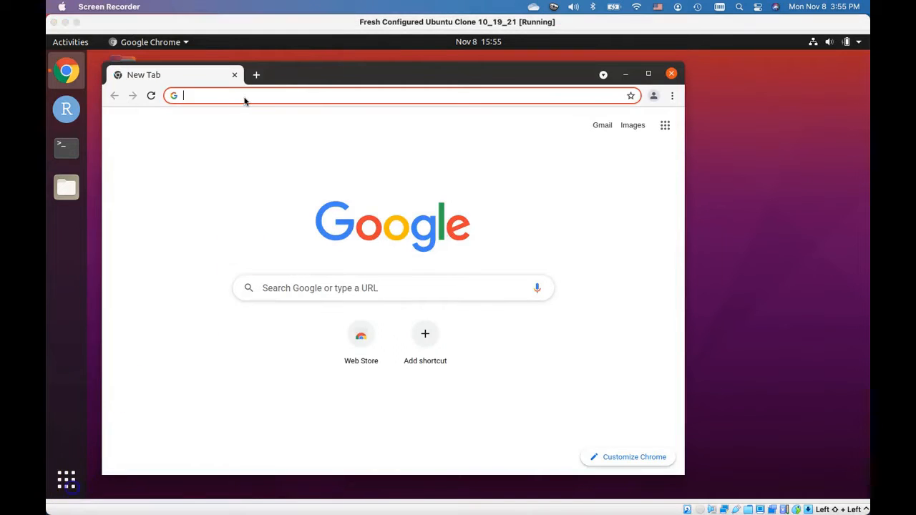
pyautogui.click(245, 99)
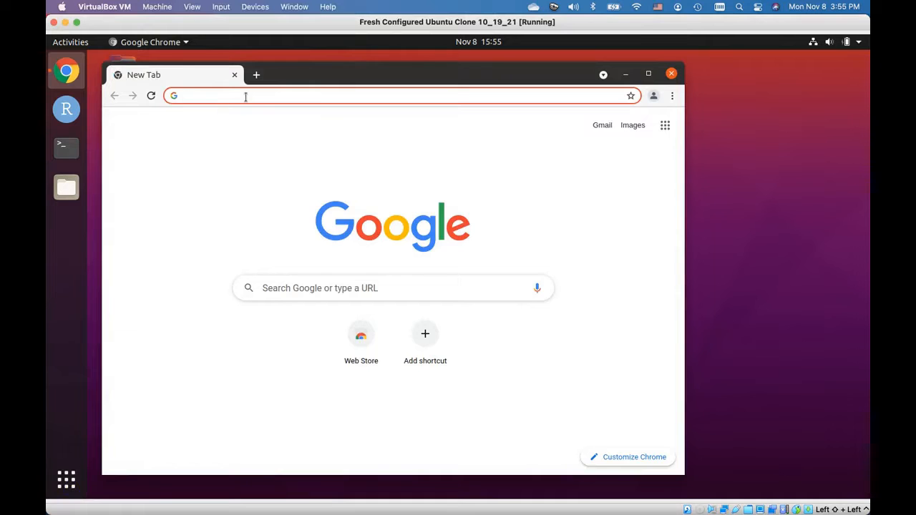
pyautogui.write('joshba')
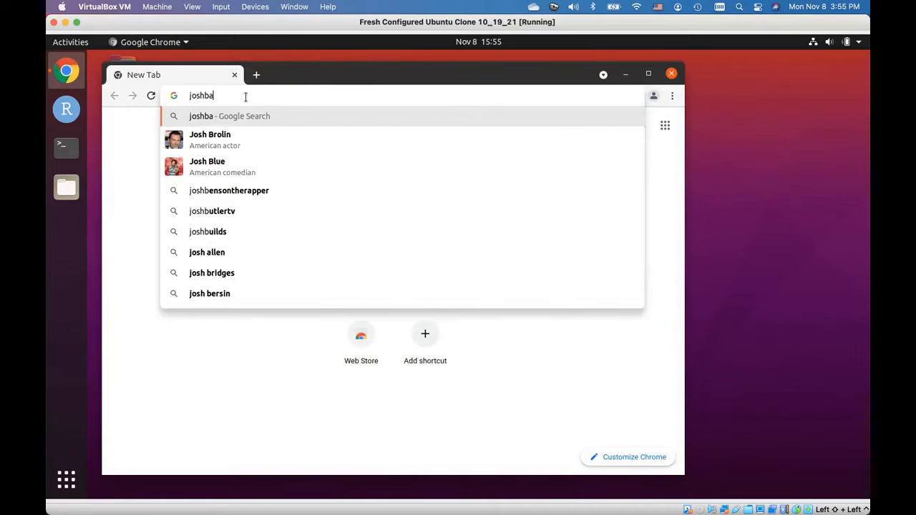
pyautogui.write('nta.com')
pyautogui.press('Return')
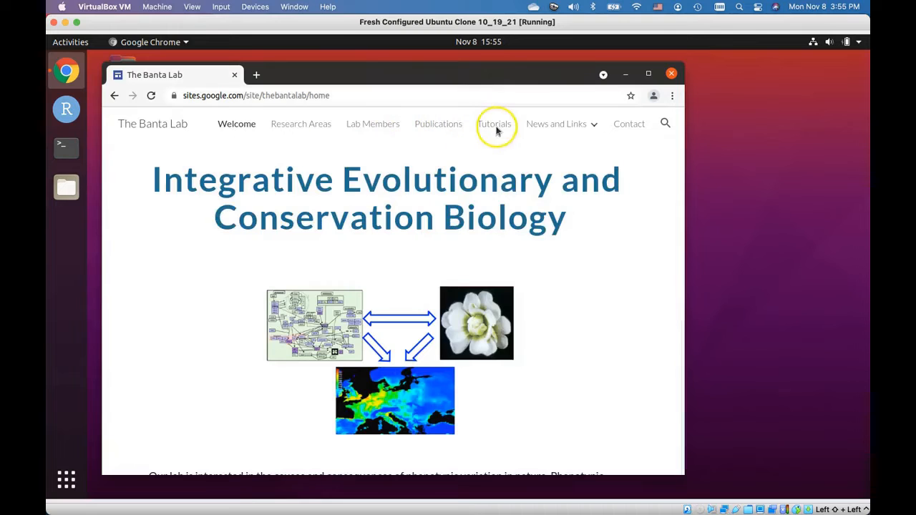
pyautogui.click(497, 129)
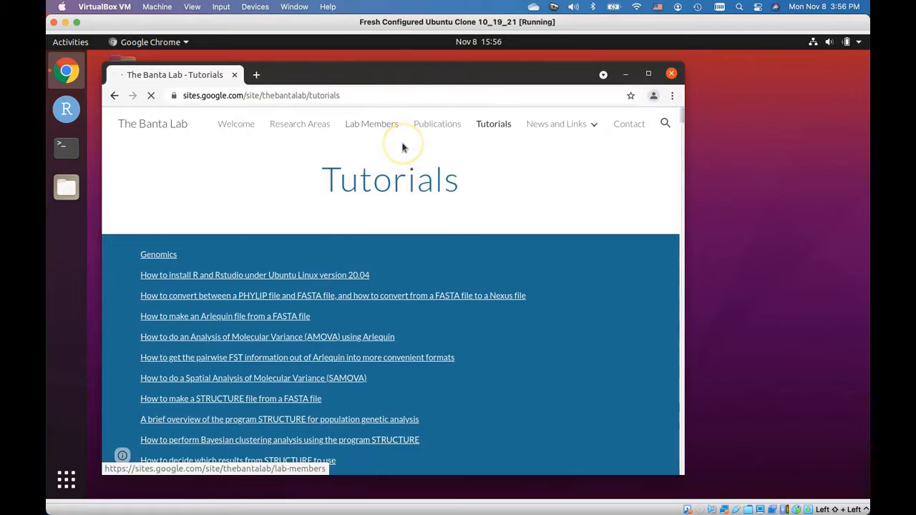
# Search the page for "two species" and go to the tutorial on testing whether two species distribution models differ using ENMTools in R
pyautogui.click(403, 147)
pyautogui.hotkey('ctrl', 'f')
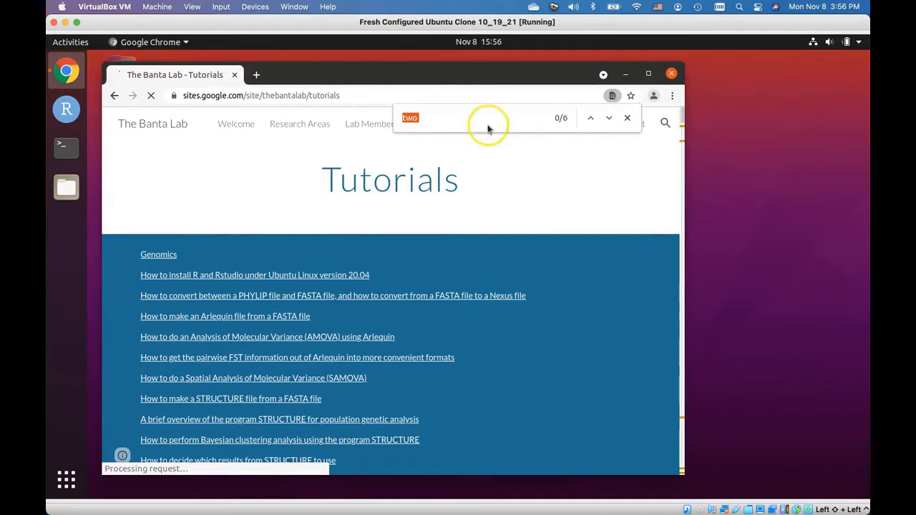
pyautogui.click(454, 119)
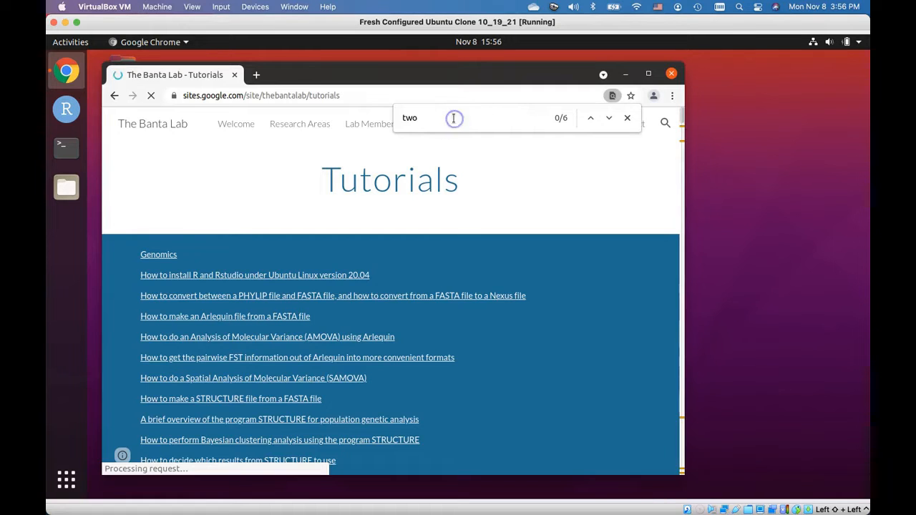
pyautogui.write('species')
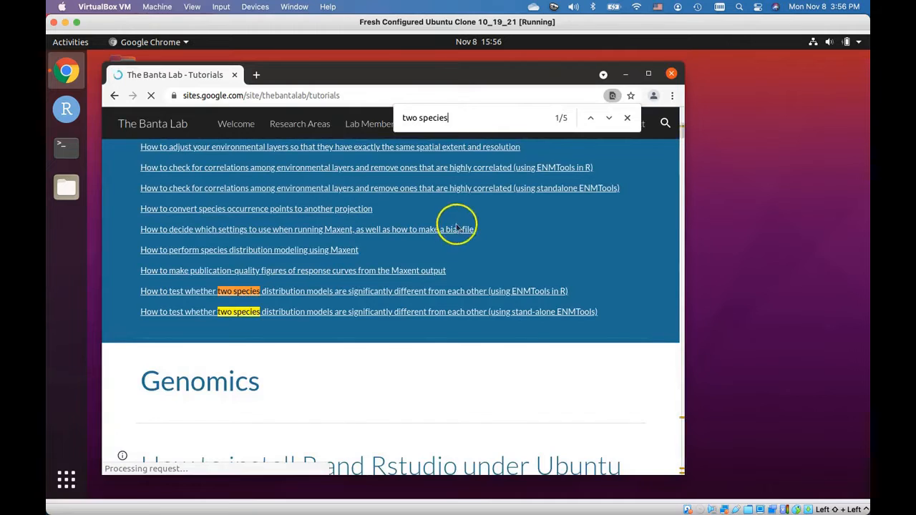
pyautogui.click(627, 119)
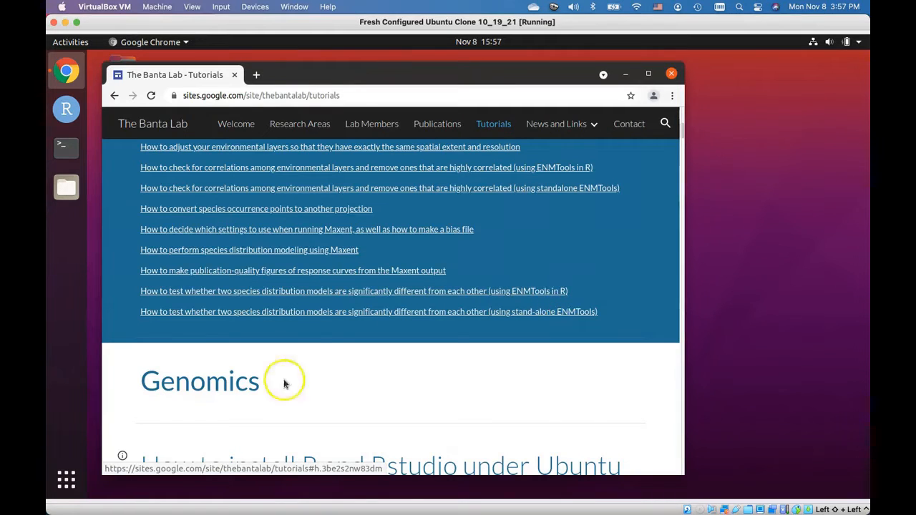
pyautogui.click(68, 492)
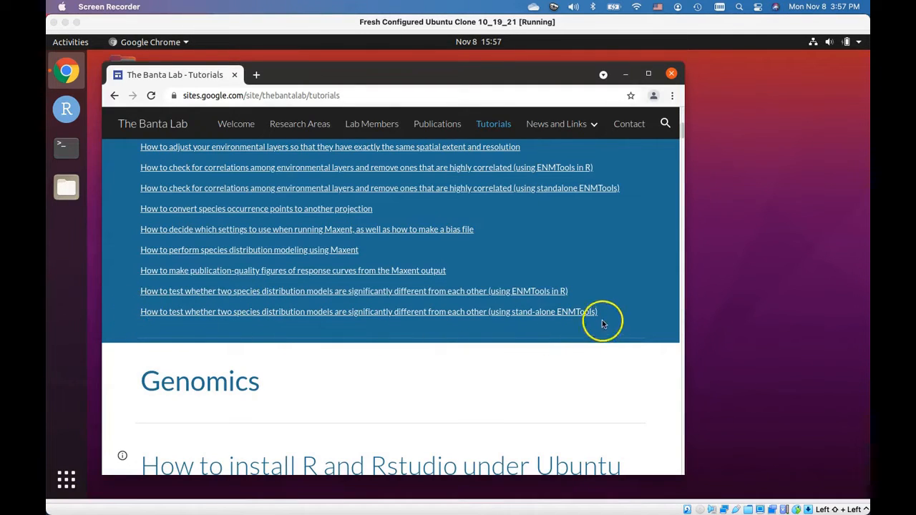
pyautogui.click(202, 291)
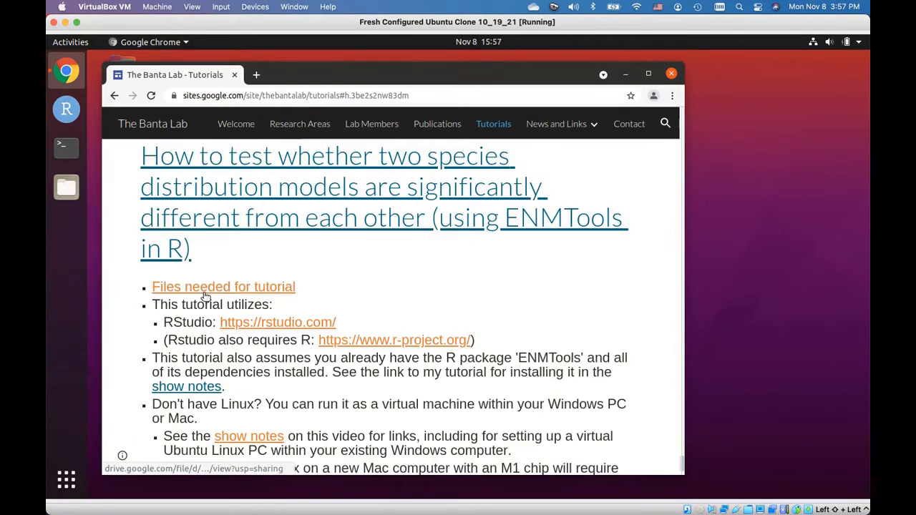
# Download nichecompare.zip from the tutorial's "Files needed for tutorial" link and close the browser
pyautogui.click(252, 287)
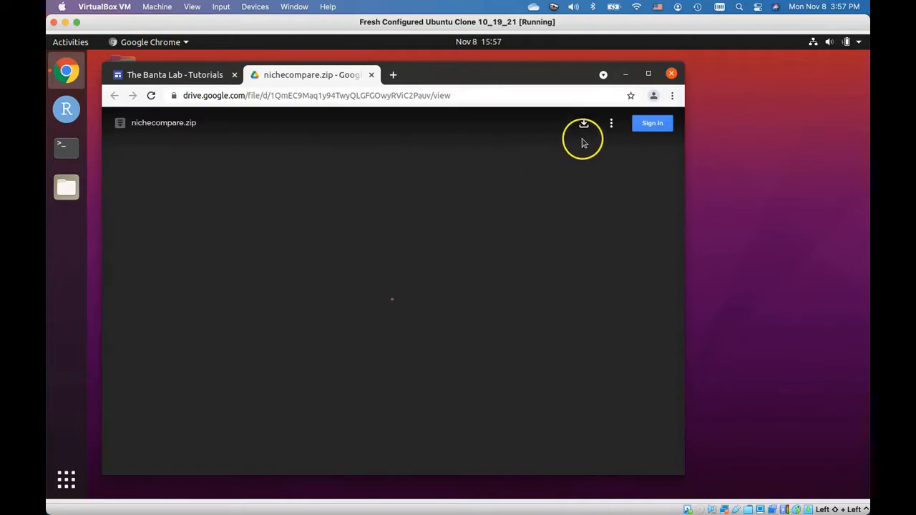
pyautogui.click(584, 127)
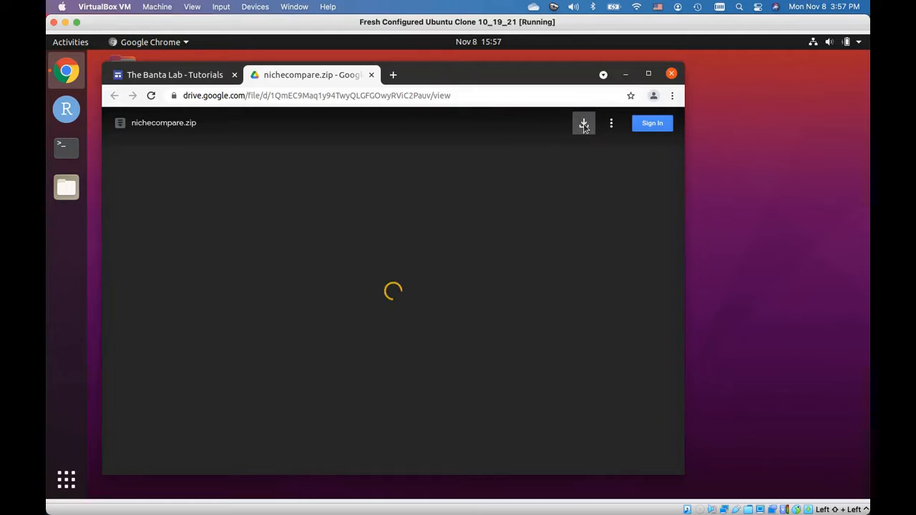
pyautogui.click(584, 128)
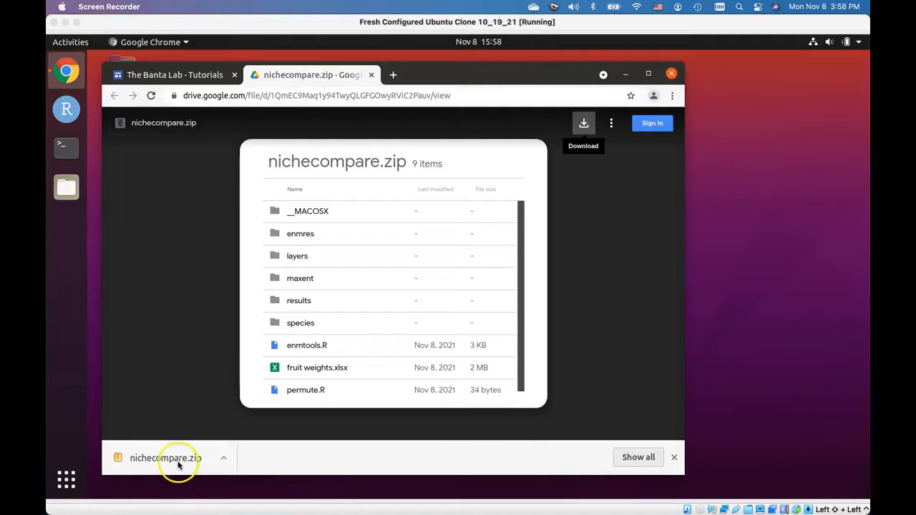
pyautogui.click(672, 76)
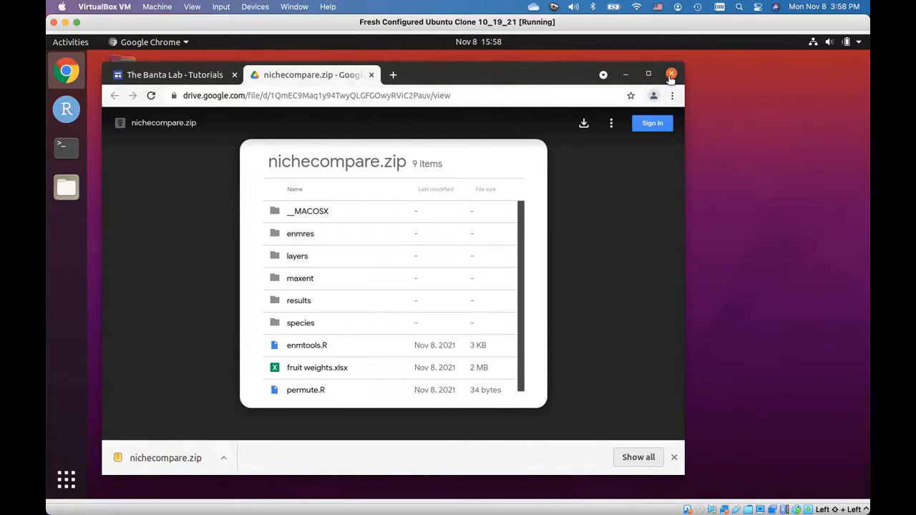
pyautogui.click(671, 76)
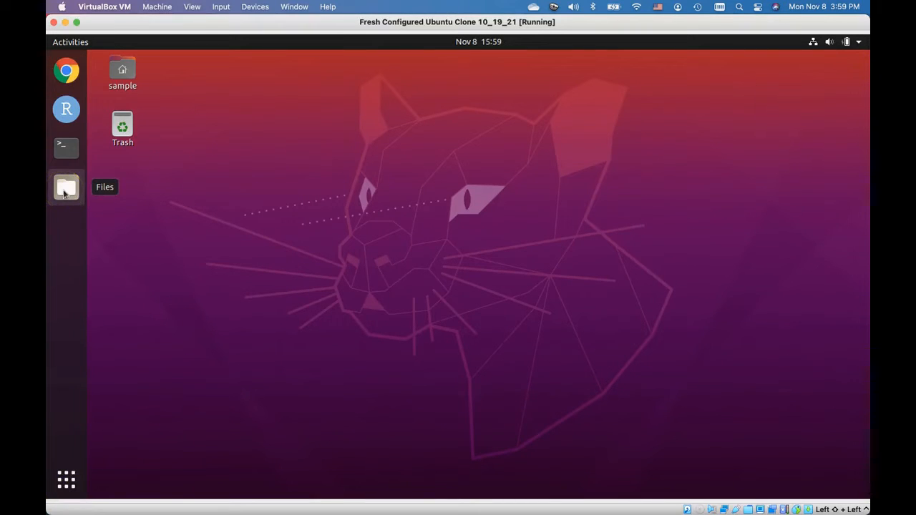
# Open nichecompare.zip from the Downloads folder in Archive Manager and move its window clear of the file browser's folder list
pyautogui.click(65, 188)
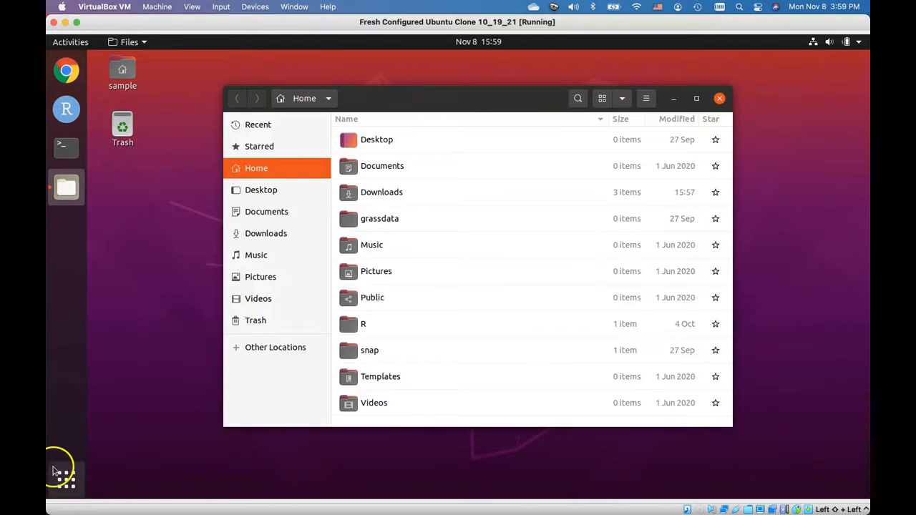
pyautogui.click(283, 236)
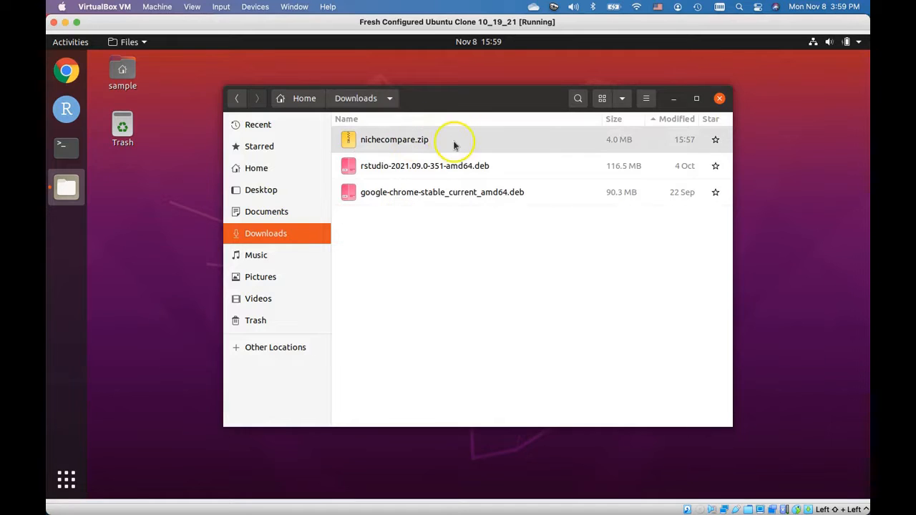
pyautogui.doubleClick(413, 142)
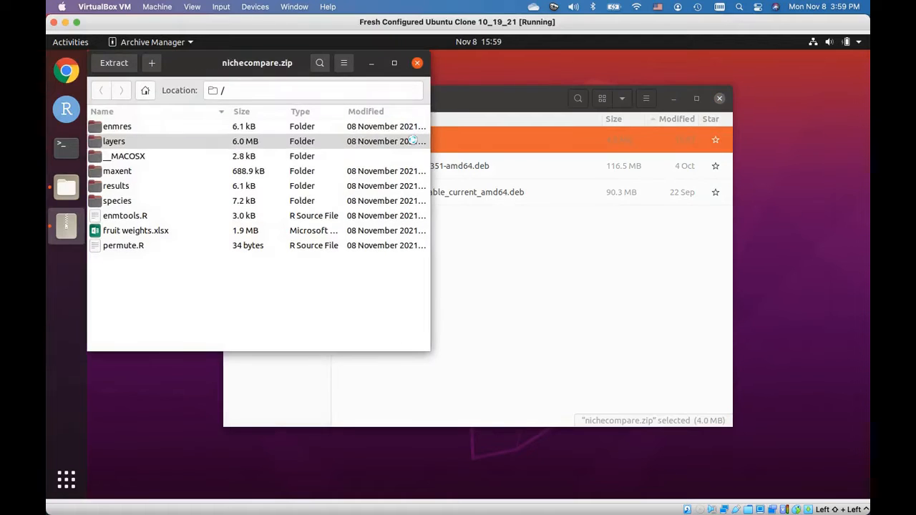
pyautogui.moveTo(208, 58); pyautogui.dragTo(257, 57)
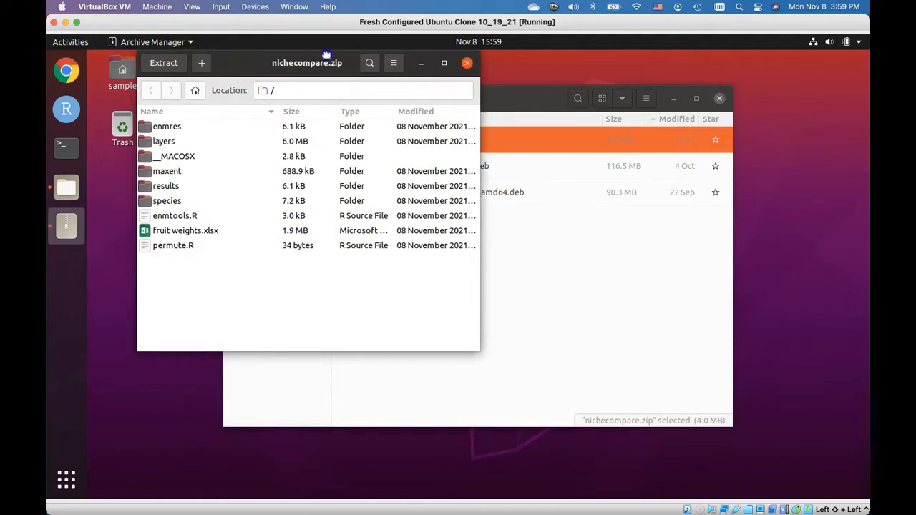
pyautogui.moveTo(326, 55); pyautogui.dragTo(550, 78)
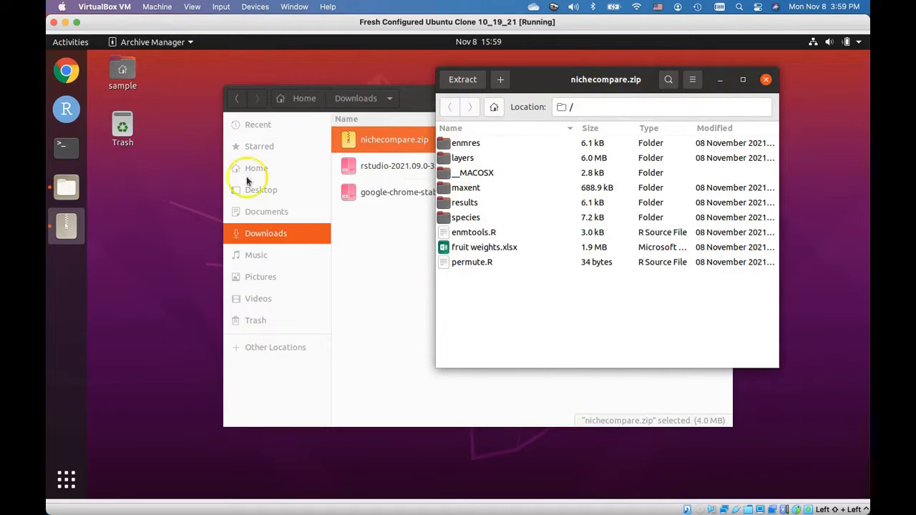
# Create a new folder named nichecompare on the Desktop using the file browser
pyautogui.click(420, 100)
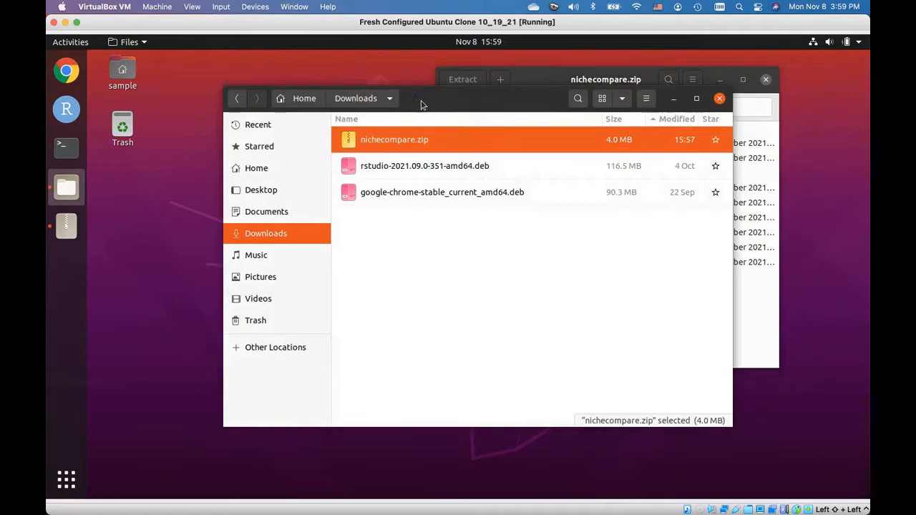
pyautogui.click(262, 192)
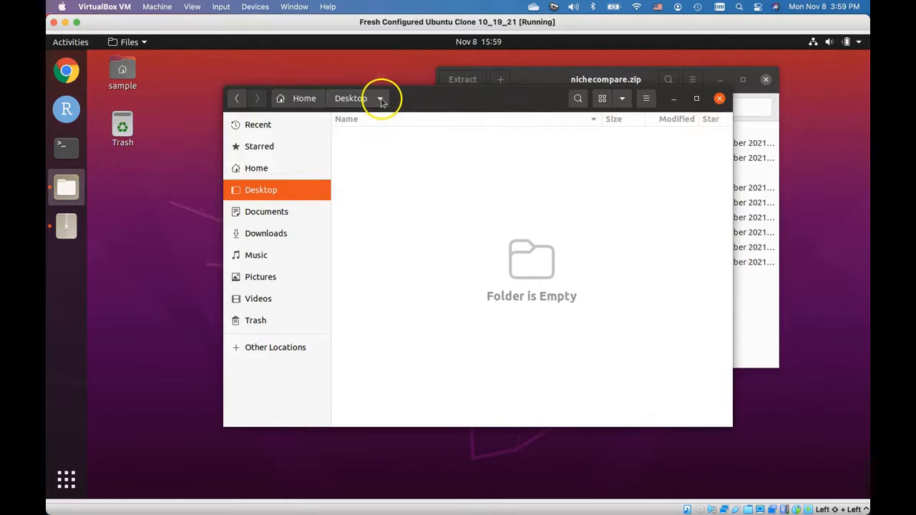
pyautogui.click(381, 99)
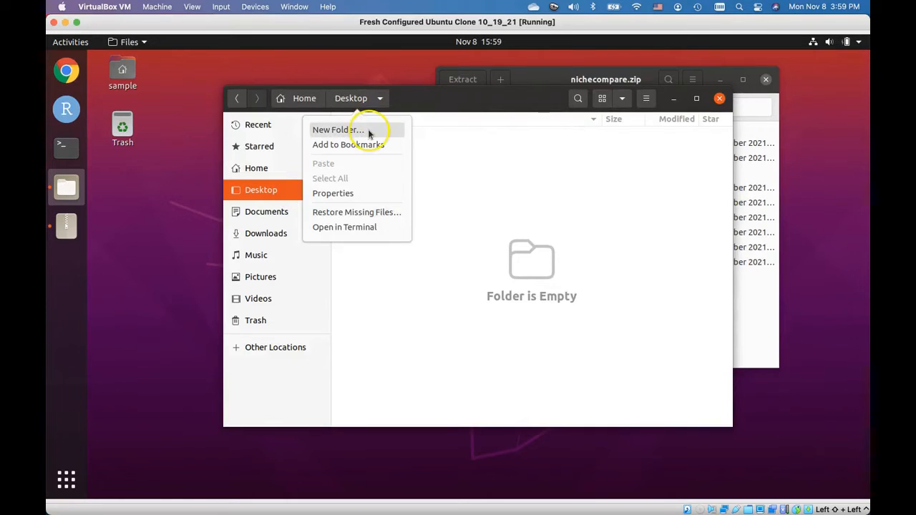
pyautogui.click(370, 132)
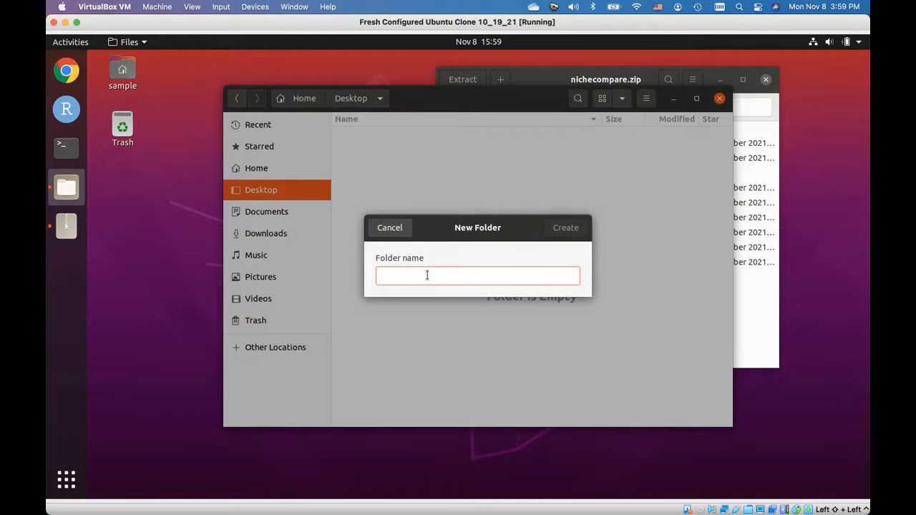
pyautogui.write('nichecompare')
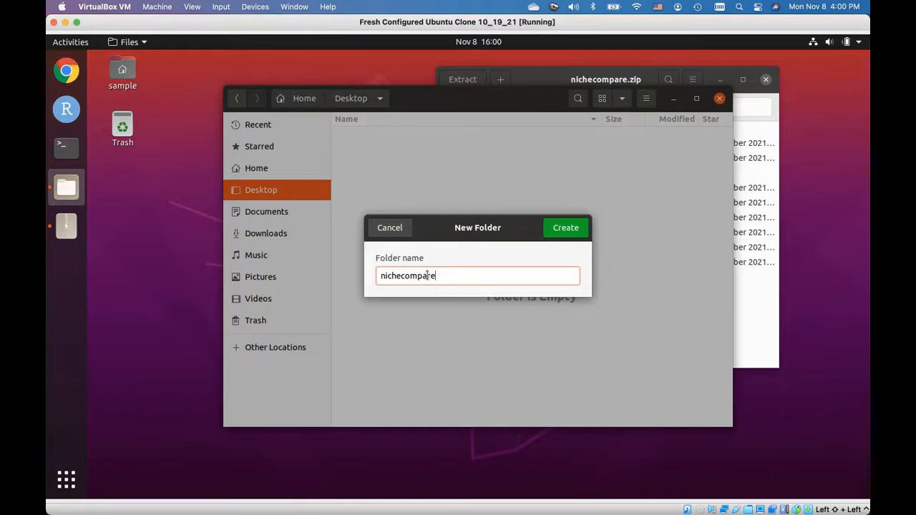
pyautogui.click(555, 234)
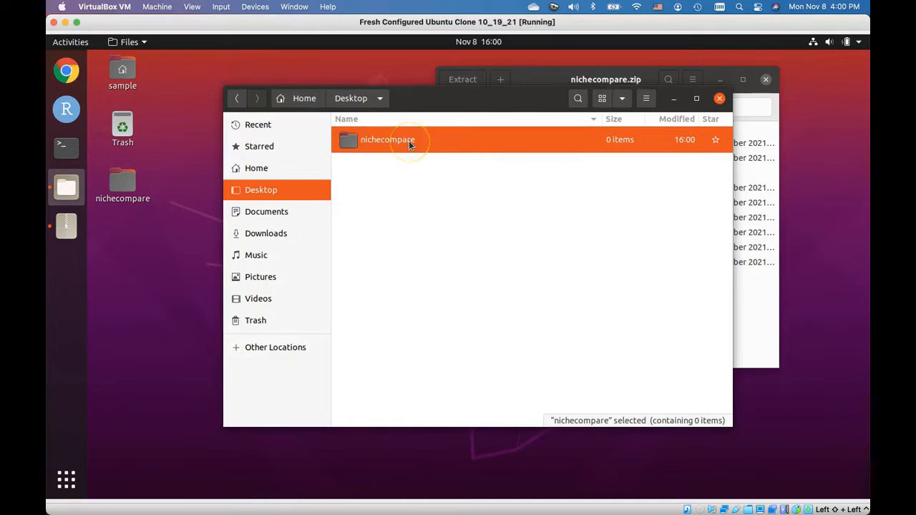
# Extract all files and folders of the nichecompare.zip archive, from enmres to permute.R, into the empty nichecompare folder
pyautogui.doubleClick(409, 141)
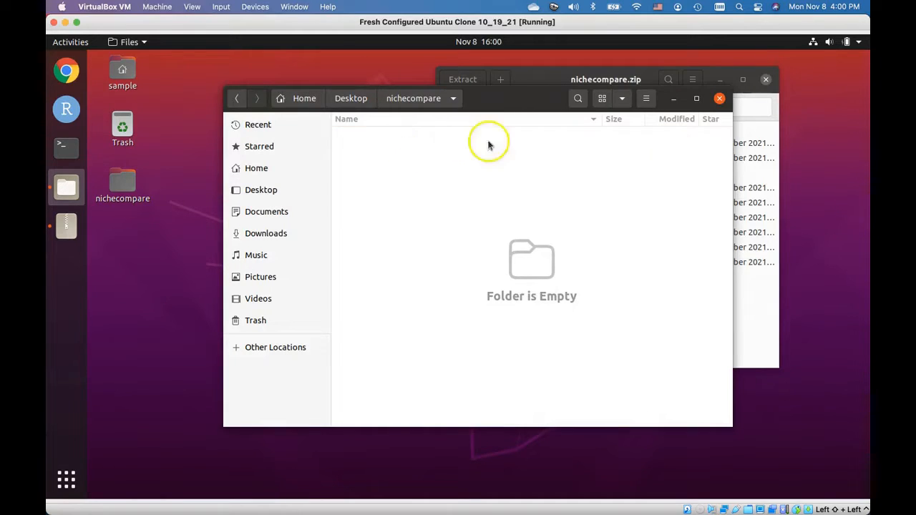
pyautogui.click(764, 293)
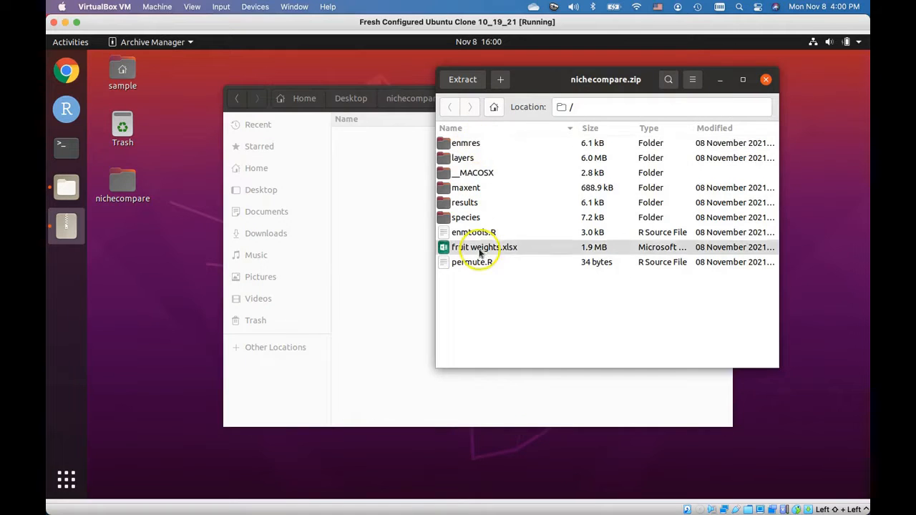
pyautogui.click(466, 145)
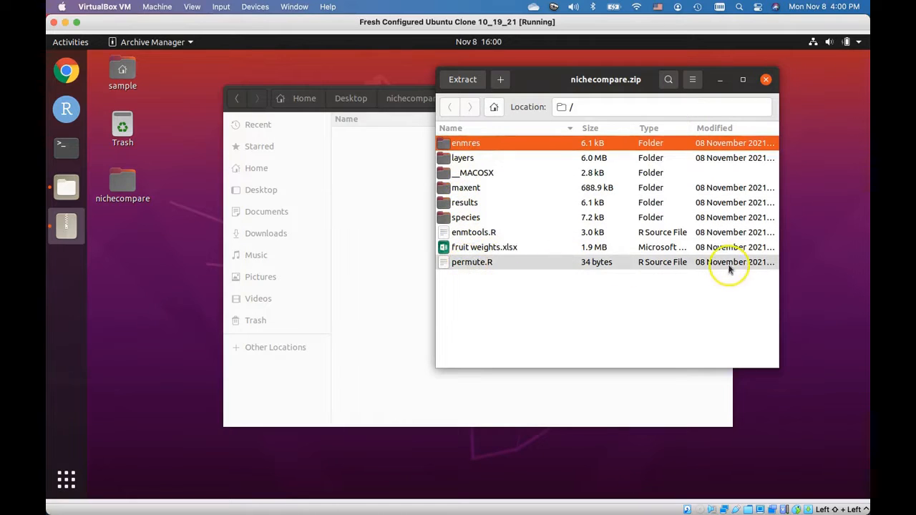
pyautogui.keyDown('shift'); pyautogui.click(450, 263); pyautogui.keyUp('shift')
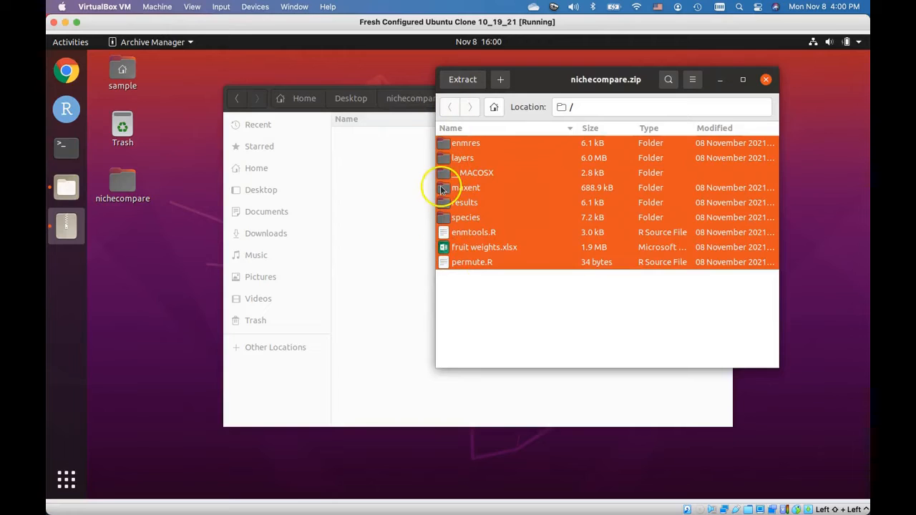
pyautogui.moveTo(425, 192); pyautogui.dragTo(376, 230)
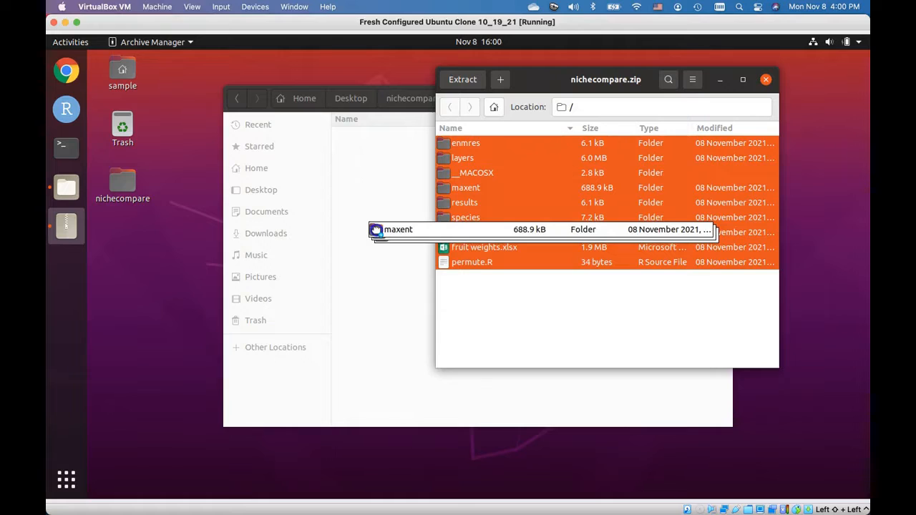
pyautogui.moveTo(375, 230); pyautogui.dragTo(376, 230)
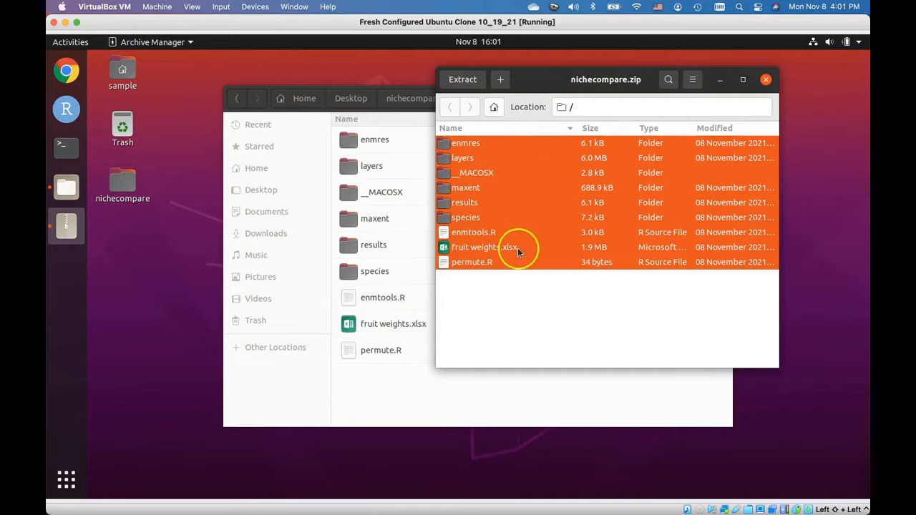
# Close the nichecompare.zip archive window and open fruit weights.xlsx from the extracted nichecompare folder
pyautogui.click(767, 81)
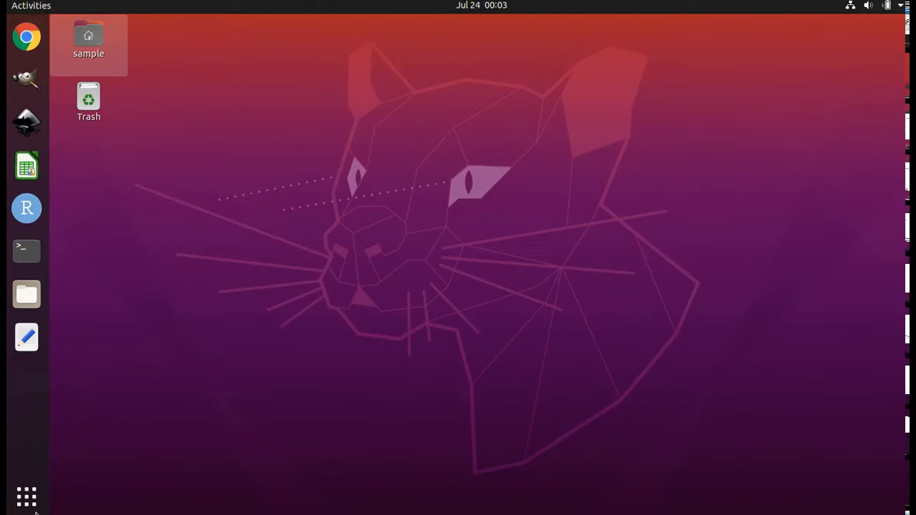
pyautogui.click(31, 484)
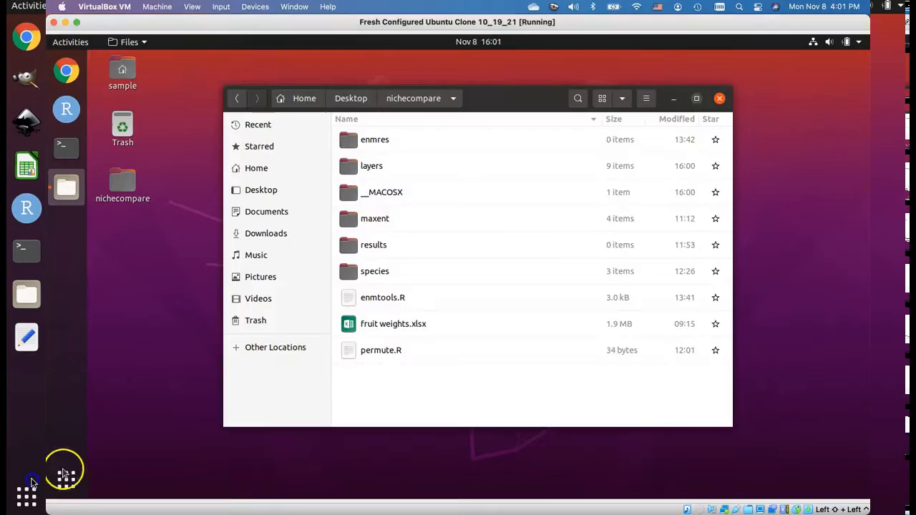
pyautogui.click(124, 422)
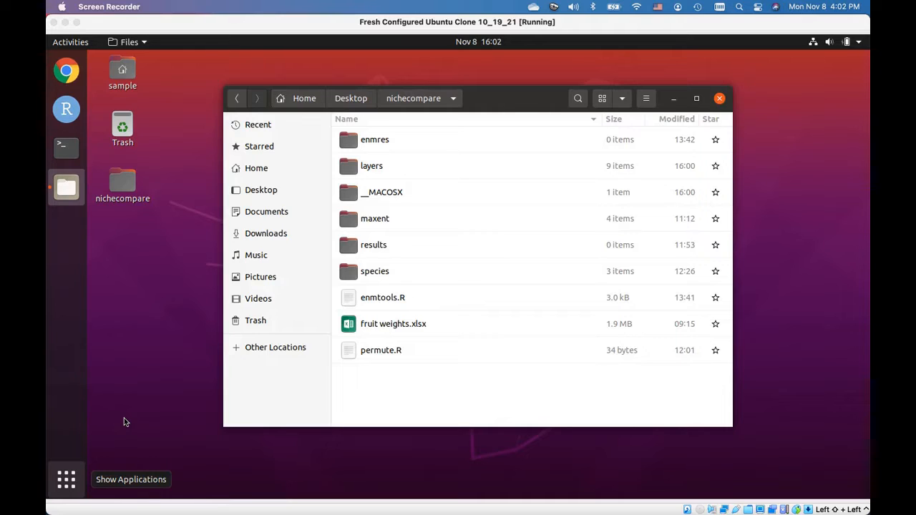
pyautogui.click(404, 324)
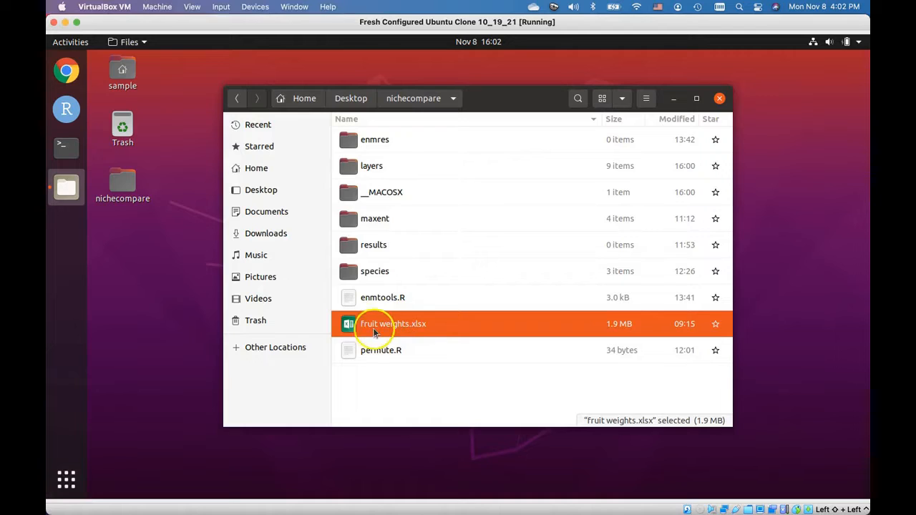
pyautogui.doubleClick(420, 329)
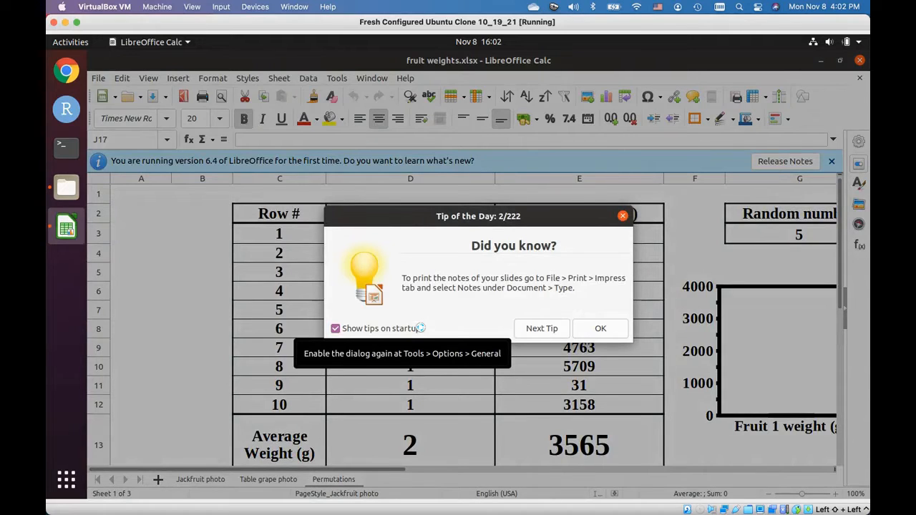
# Turn off showing tips on startup and dismiss the Tip of the Day dialog
pyautogui.click(416, 331)
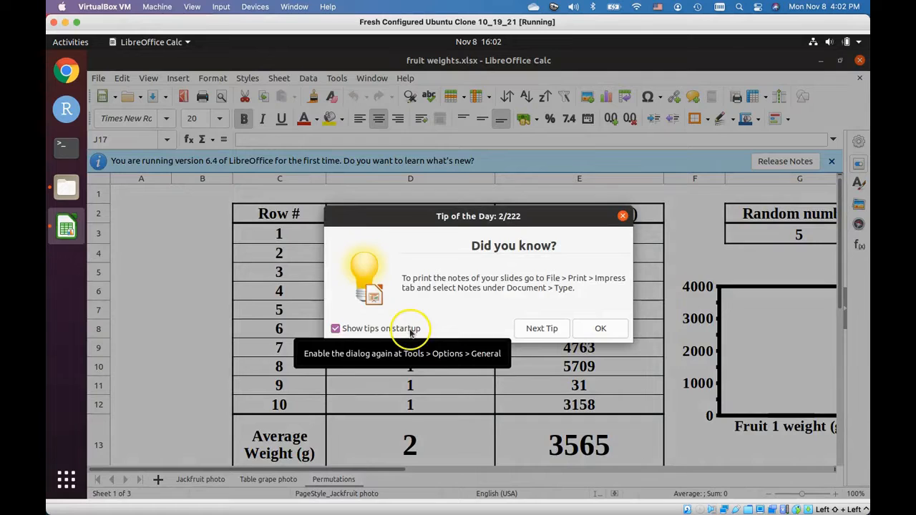
pyautogui.click(405, 330)
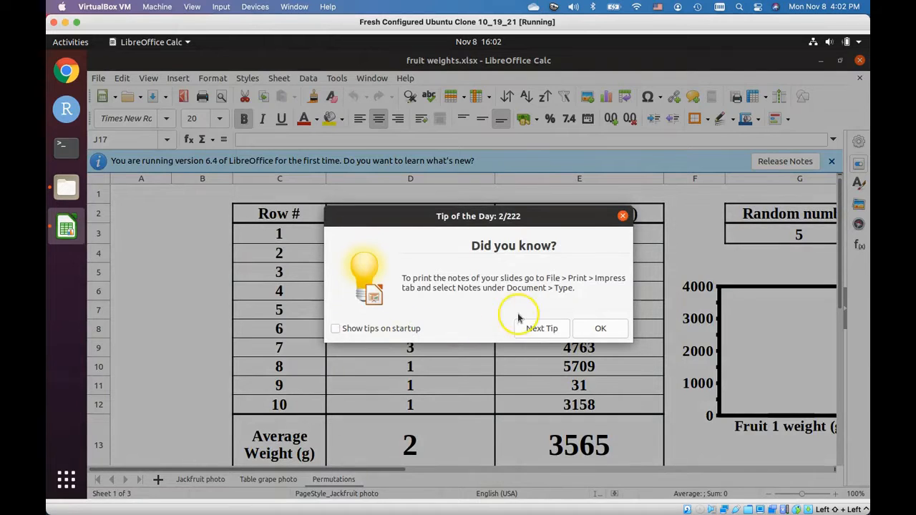
pyautogui.click(599, 329)
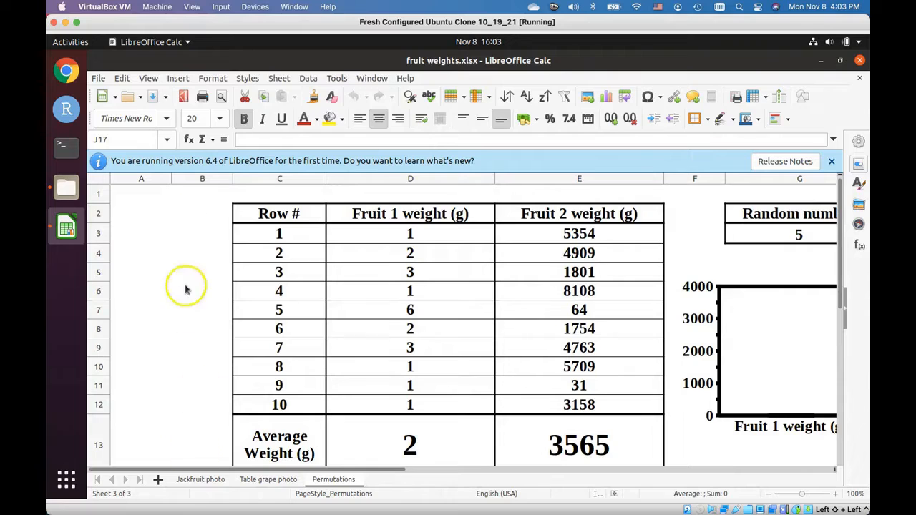
# Set the zoom of the Permutations sheet to Entire Page so the table and chart fit together
pyautogui.click(147, 79)
pyautogui.moveTo(168, 398)
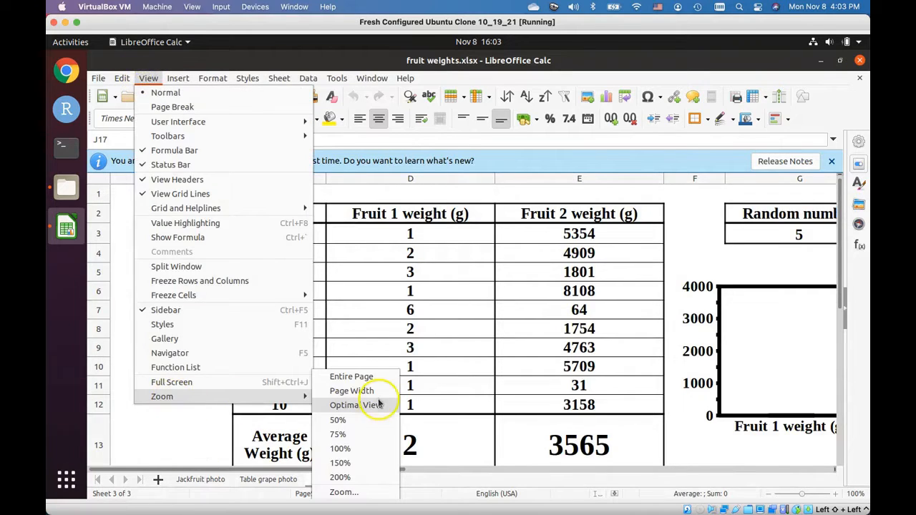
pyautogui.click(366, 376)
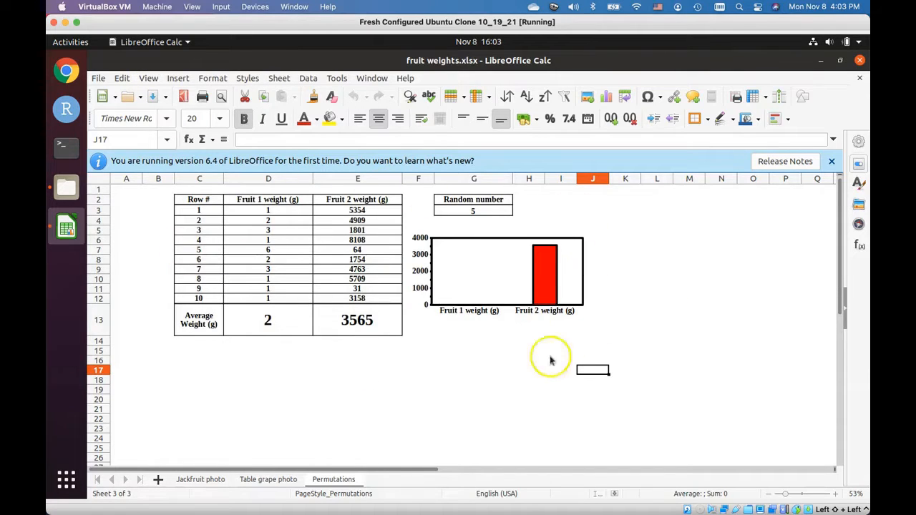
# Compare the fruit pictures on the Jackfruit photo and Table grape photo sheets
pyautogui.click(199, 483)
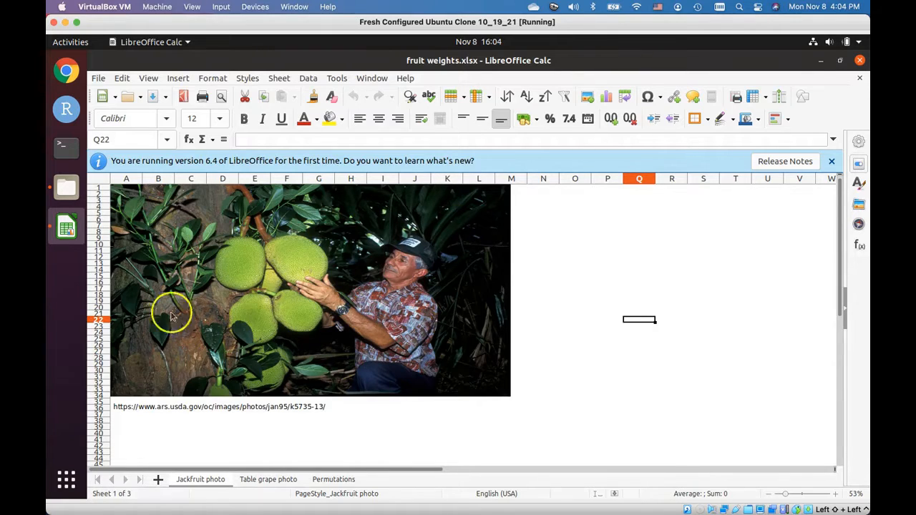
pyautogui.click(268, 480)
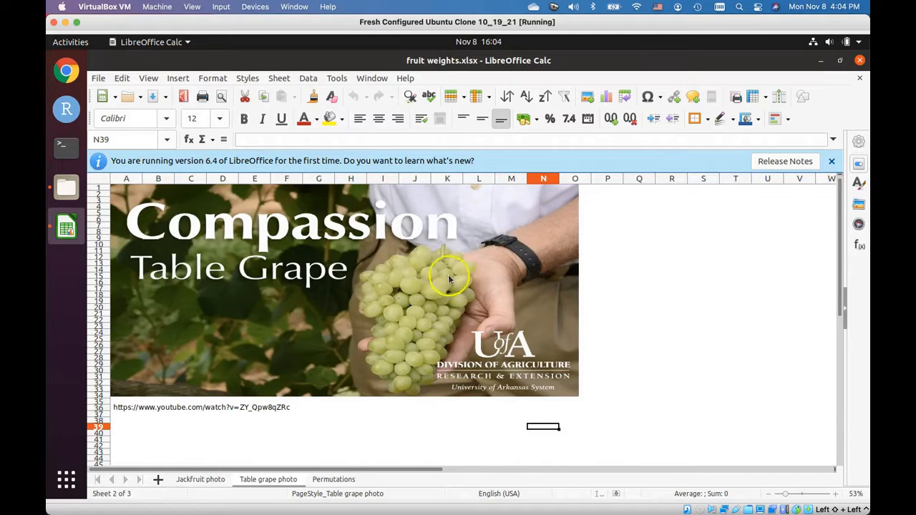
pyautogui.click(190, 480)
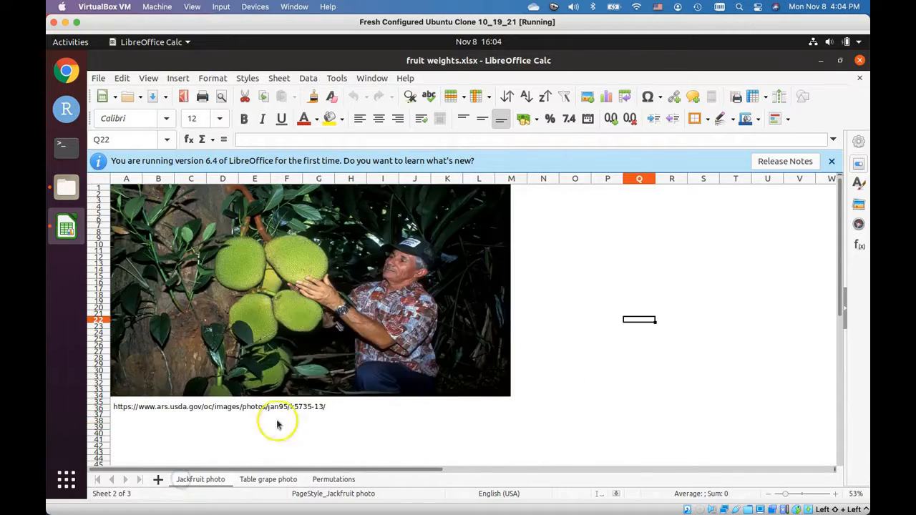
pyautogui.click(261, 478)
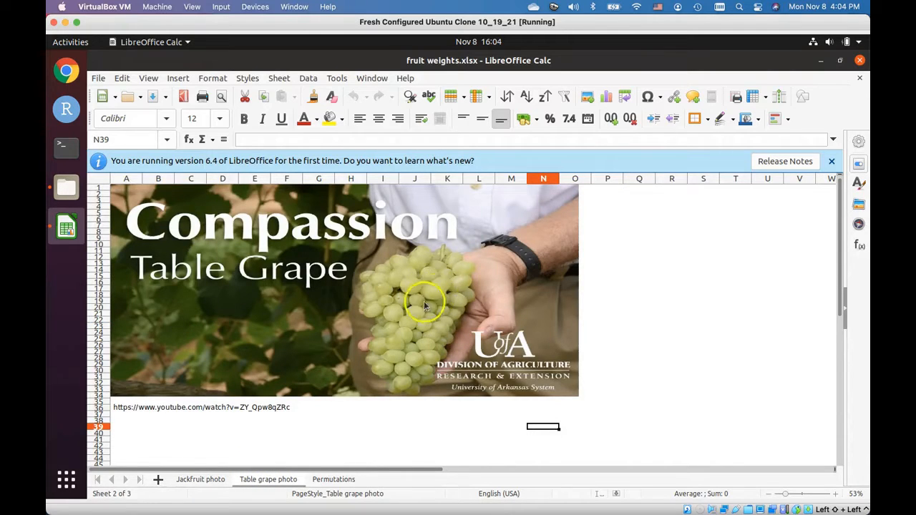
pyautogui.click(197, 483)
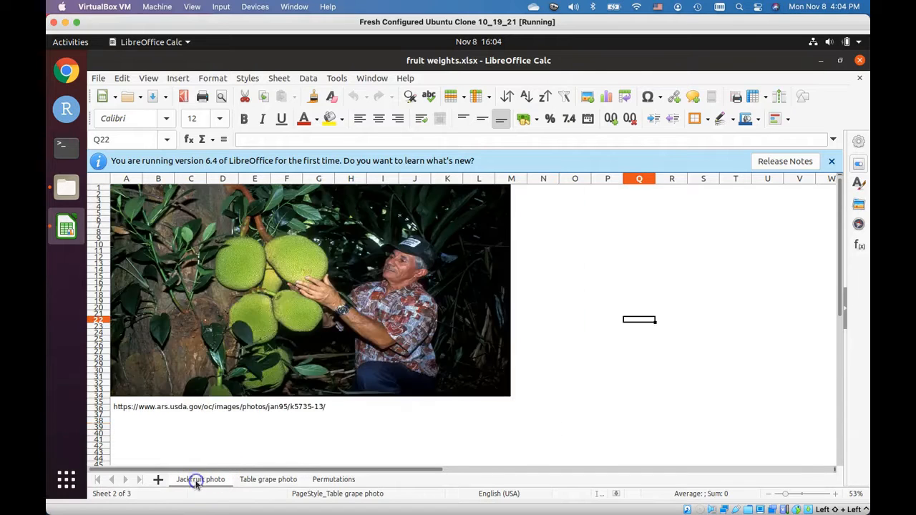
pyautogui.click(284, 480)
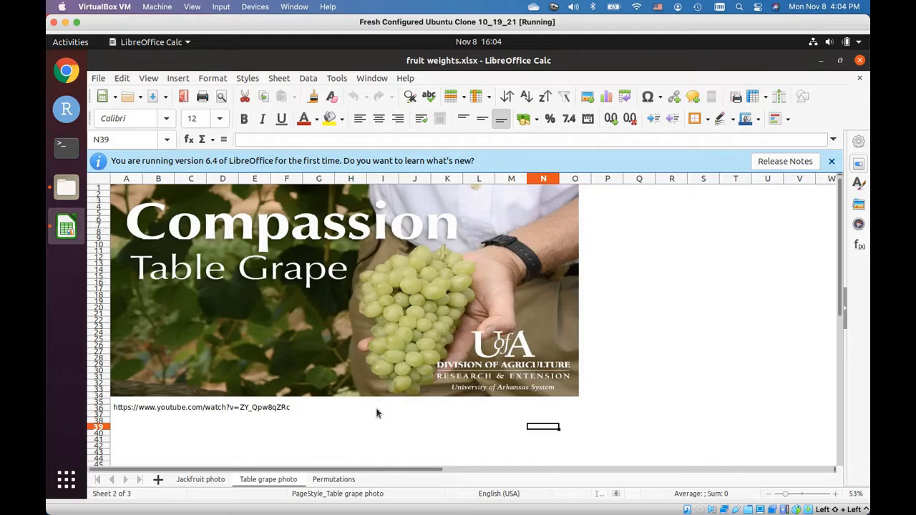
# Go through the individual Fruit 1 weights in cells D3 to D12 of the Permutations sheet
pyautogui.click(335, 479)
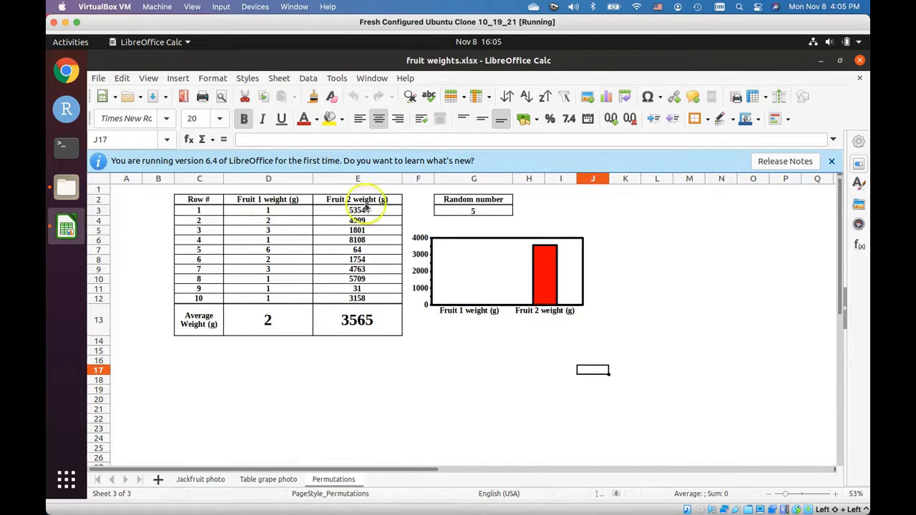
pyautogui.click(289, 212)
pyautogui.click(289, 222)
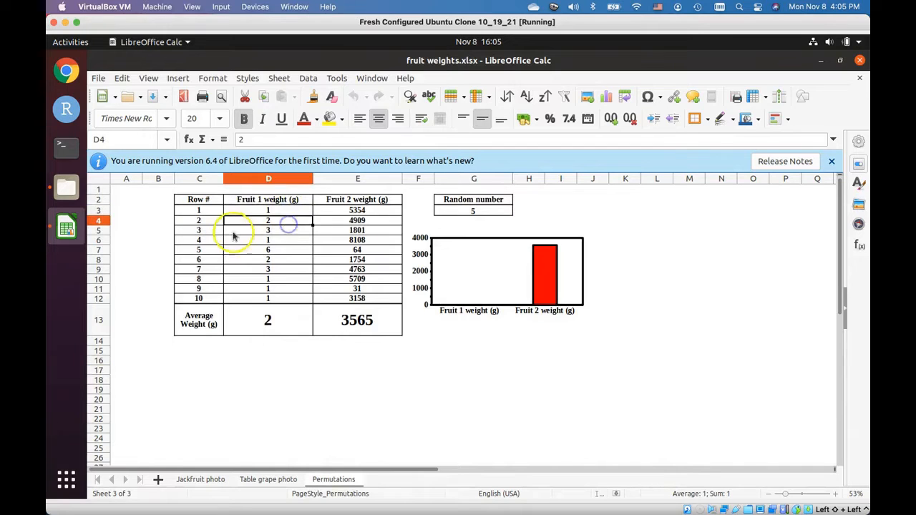
pyautogui.click(268, 231)
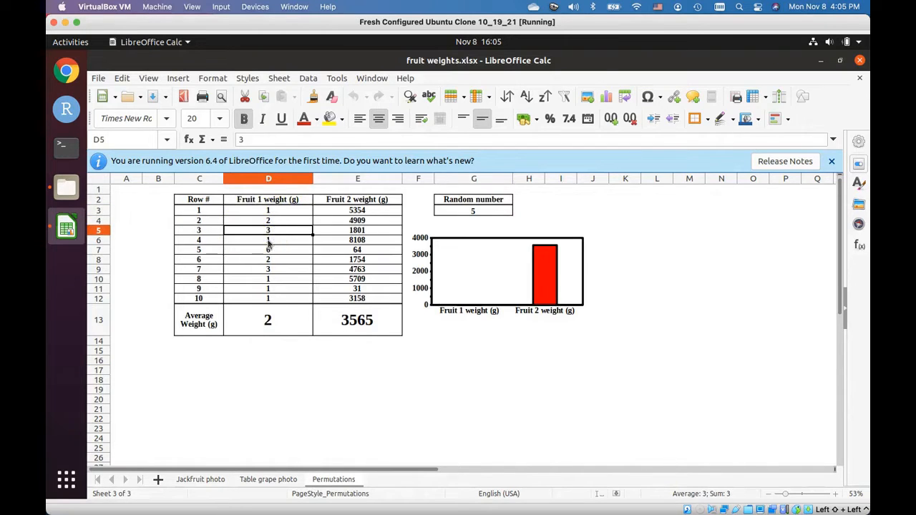
pyautogui.click(268, 241)
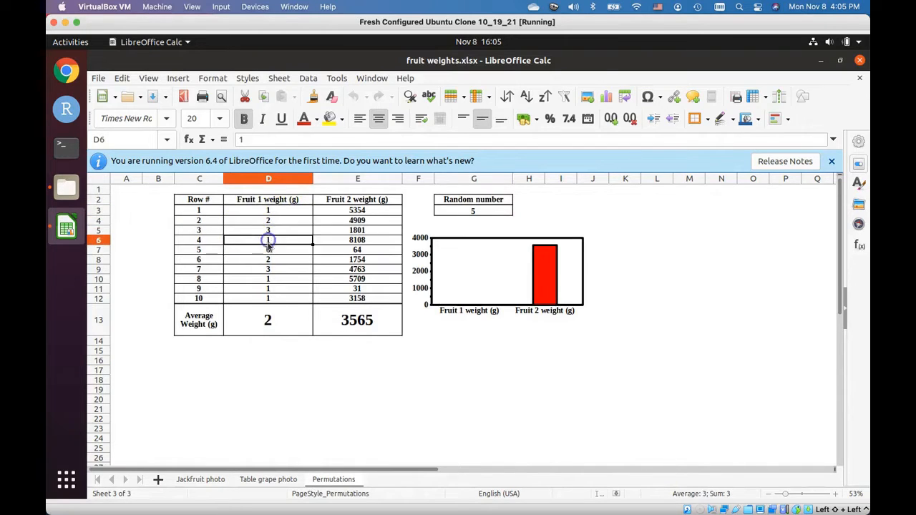
pyautogui.click(267, 299)
pyautogui.click(265, 213)
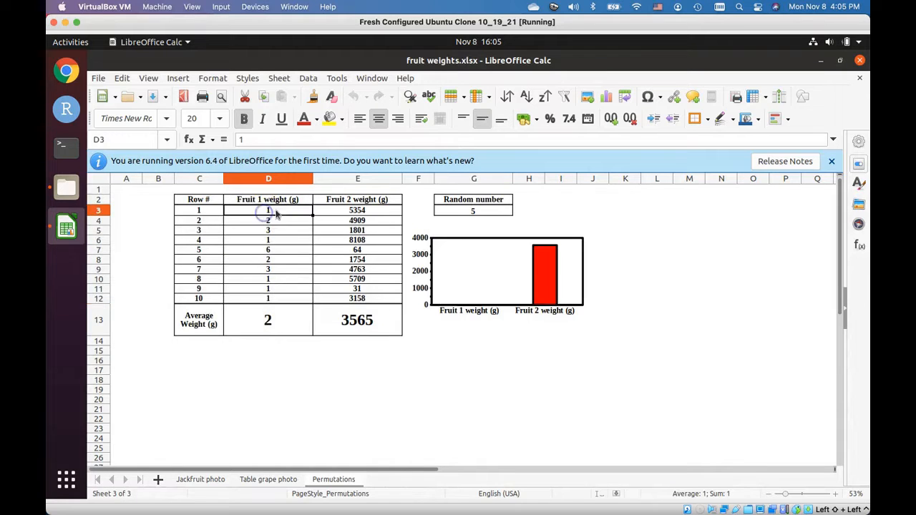
pyautogui.click(286, 212)
pyautogui.click(285, 221)
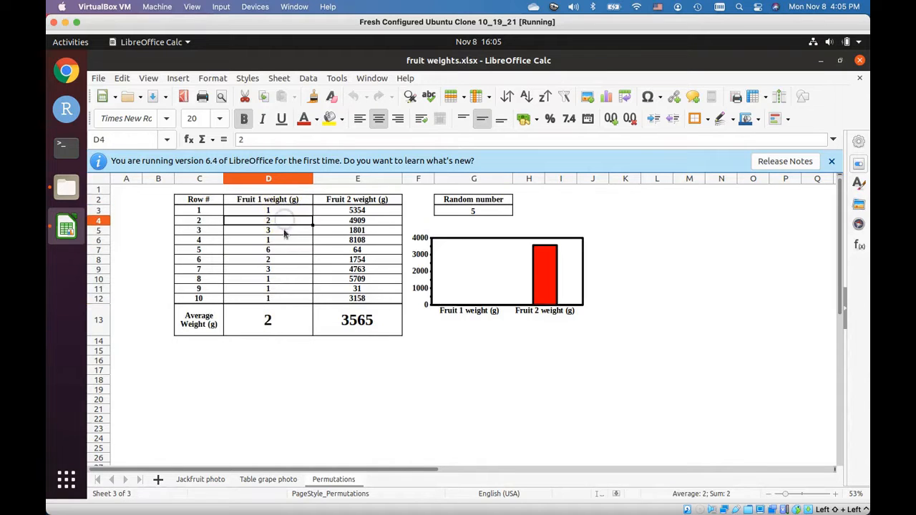
pyautogui.click(284, 234)
pyautogui.click(284, 240)
pyautogui.click(284, 250)
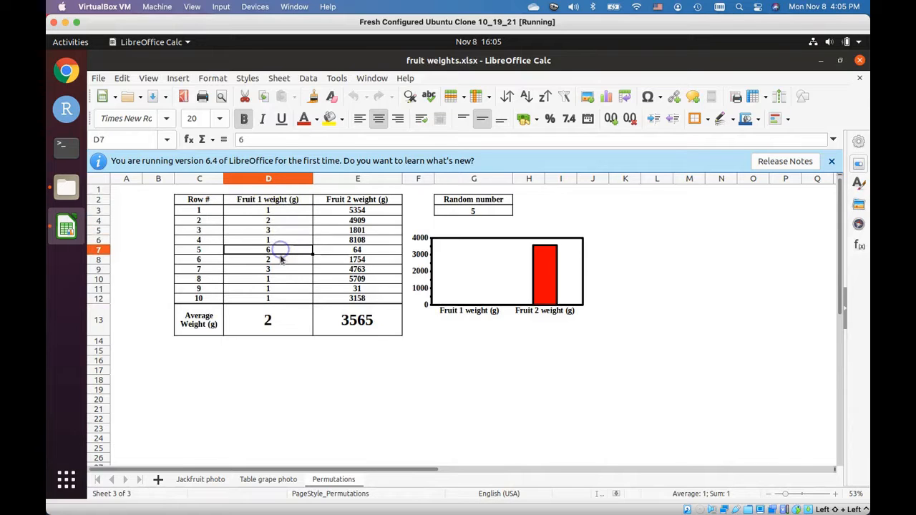
pyautogui.click(284, 260)
pyautogui.click(283, 270)
pyautogui.click(283, 279)
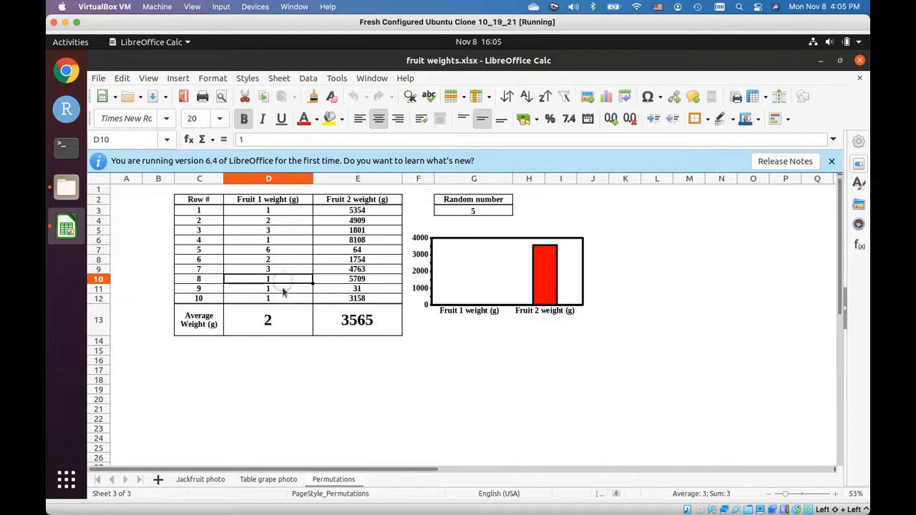
pyautogui.click(283, 289)
pyautogui.click(284, 298)
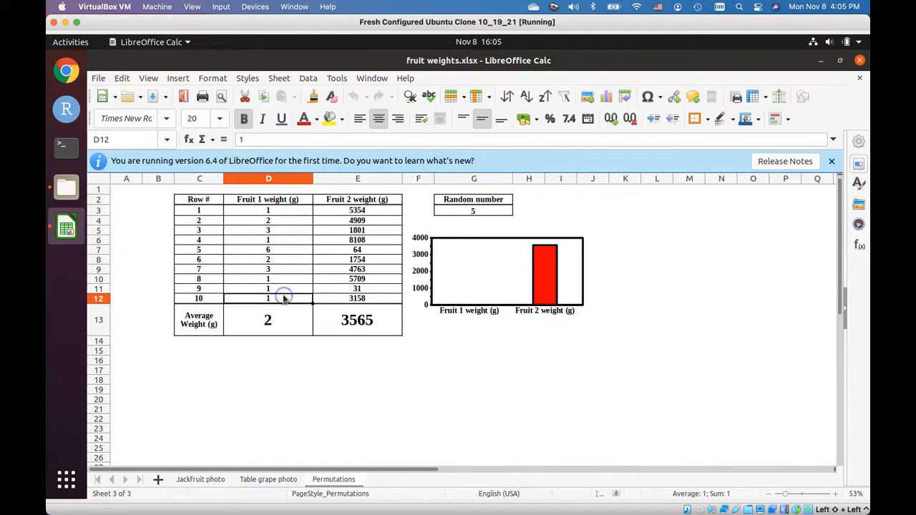
pyautogui.click(282, 211)
# Go through the individual Fruit 2 weights in cells E3 to E12 of the Permutations sheet
pyautogui.click(356, 212)
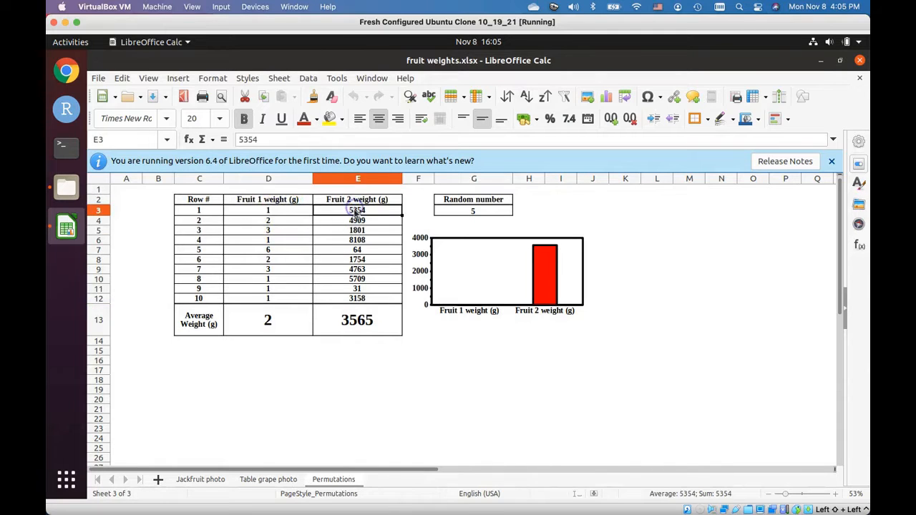
pyautogui.click(359, 223)
pyautogui.click(358, 231)
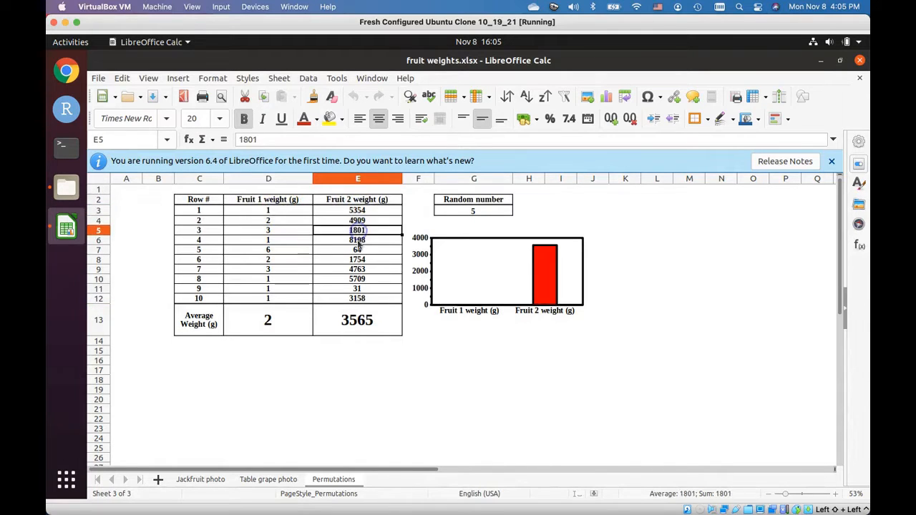
pyautogui.click(359, 241)
pyautogui.click(357, 250)
pyautogui.click(357, 260)
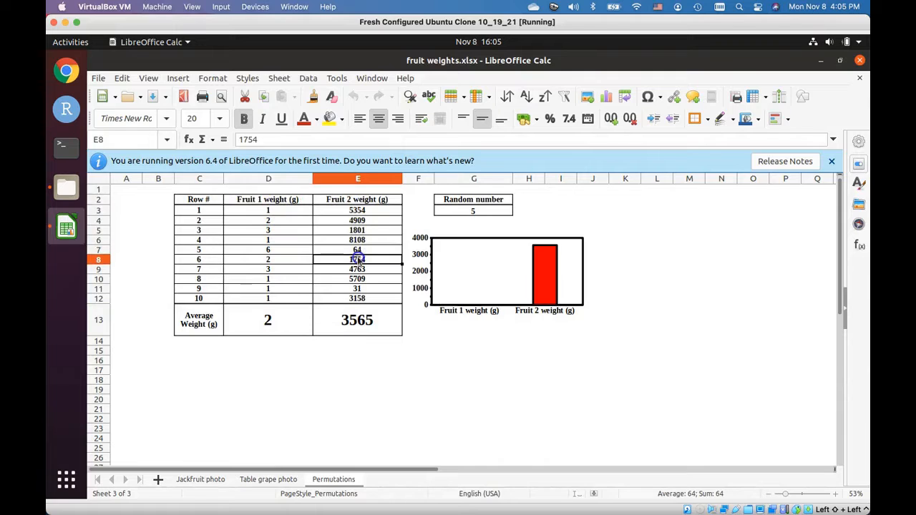
pyautogui.click(359, 270)
pyautogui.click(359, 279)
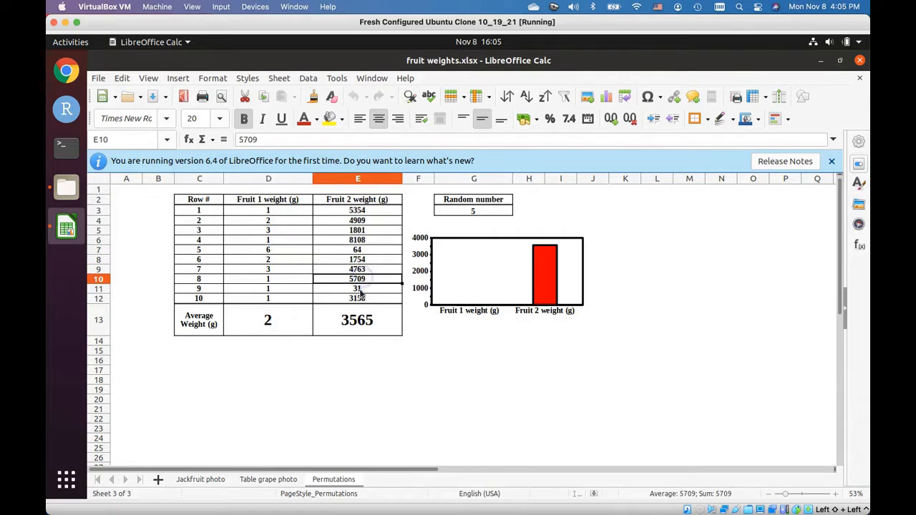
pyautogui.click(358, 289)
pyautogui.click(358, 298)
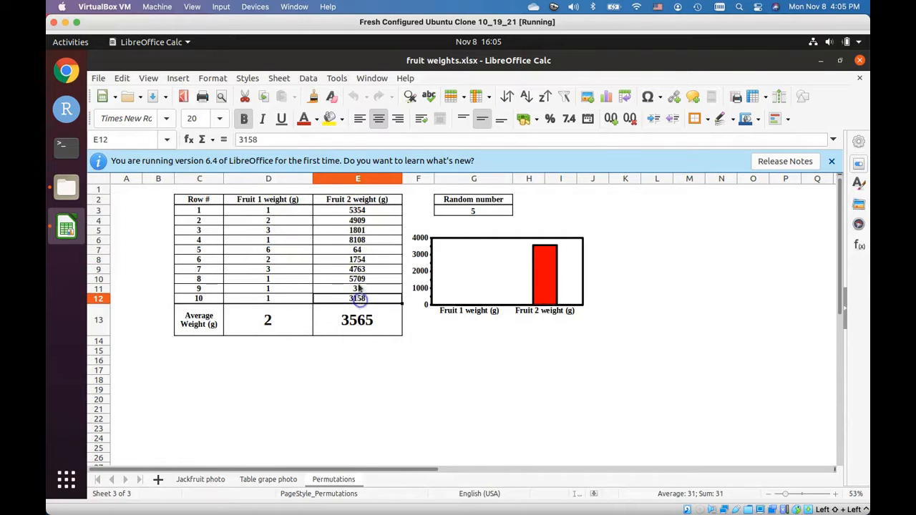
pyautogui.click(355, 210)
pyautogui.click(356, 222)
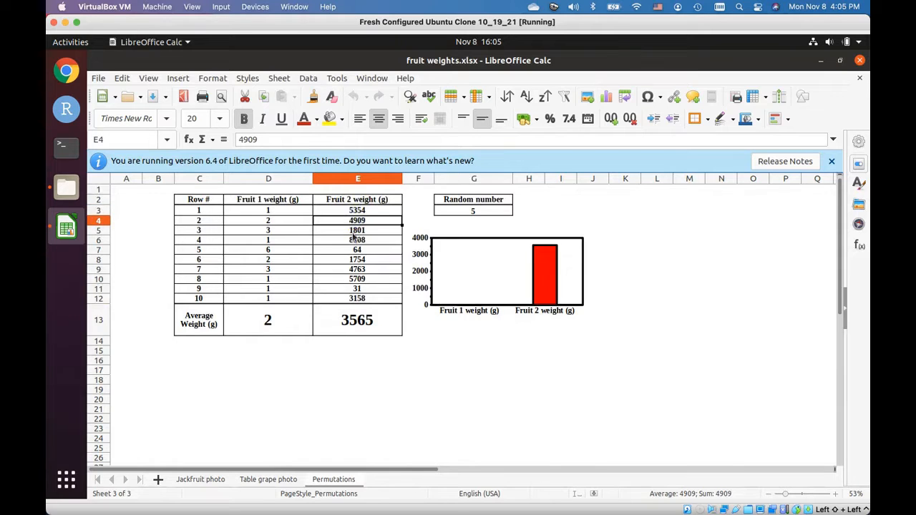
pyautogui.click(355, 231)
pyautogui.click(356, 241)
pyautogui.click(354, 251)
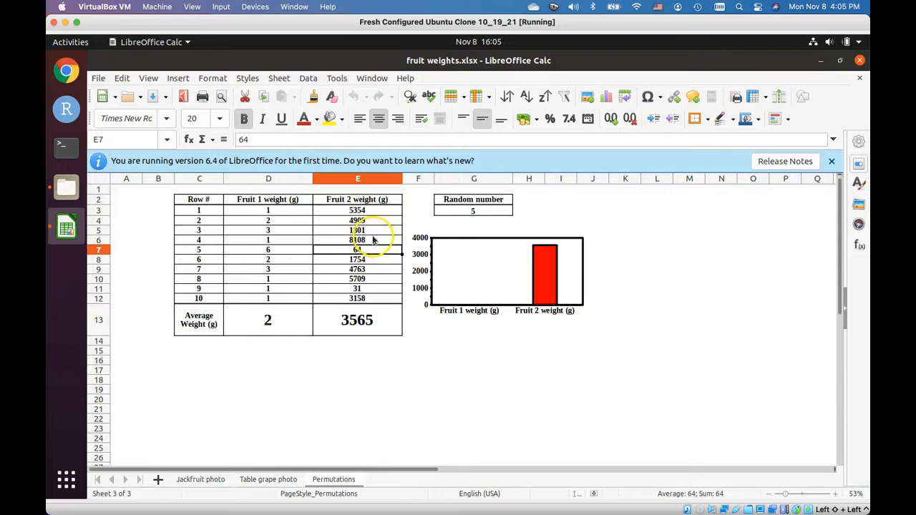
# Compare the average weights of Fruit 1 and Fruit 2 in cells D13 and E13
pyautogui.click(66, 495)
pyautogui.click(263, 320)
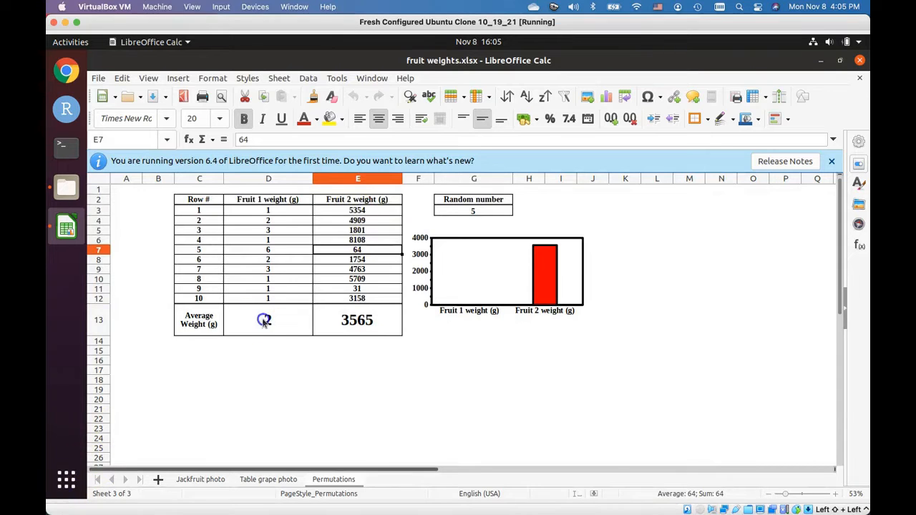
pyautogui.click(366, 322)
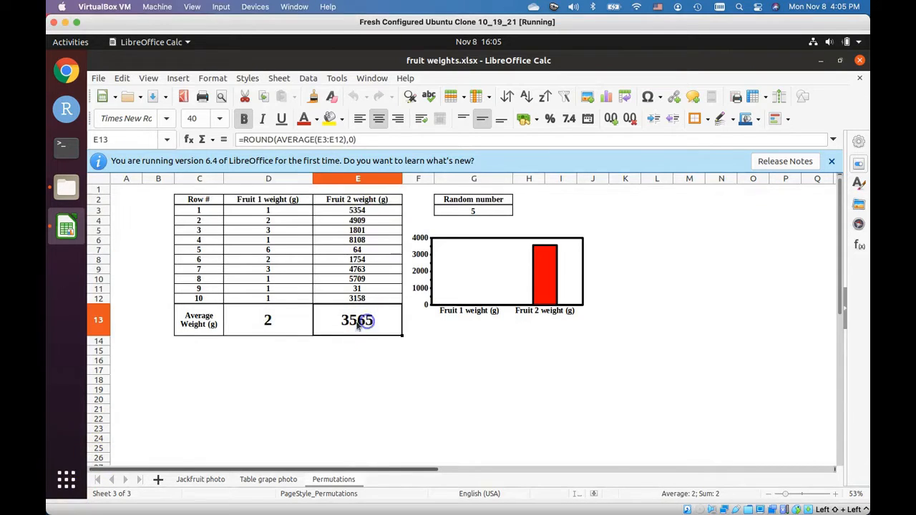
pyautogui.click(272, 323)
pyautogui.click(342, 322)
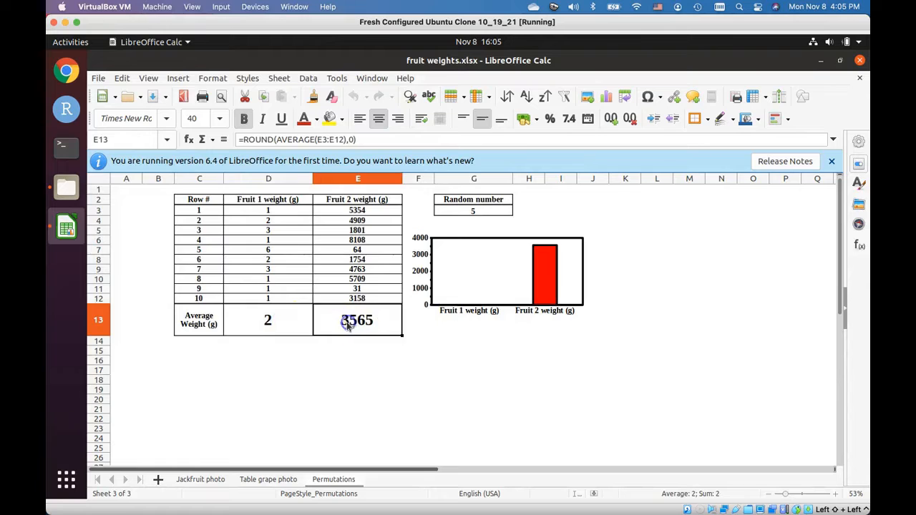
# Enter 1 in the empty cell H3 beside the random number, then re-enter it to draw a new random row number
pyautogui.click(273, 324)
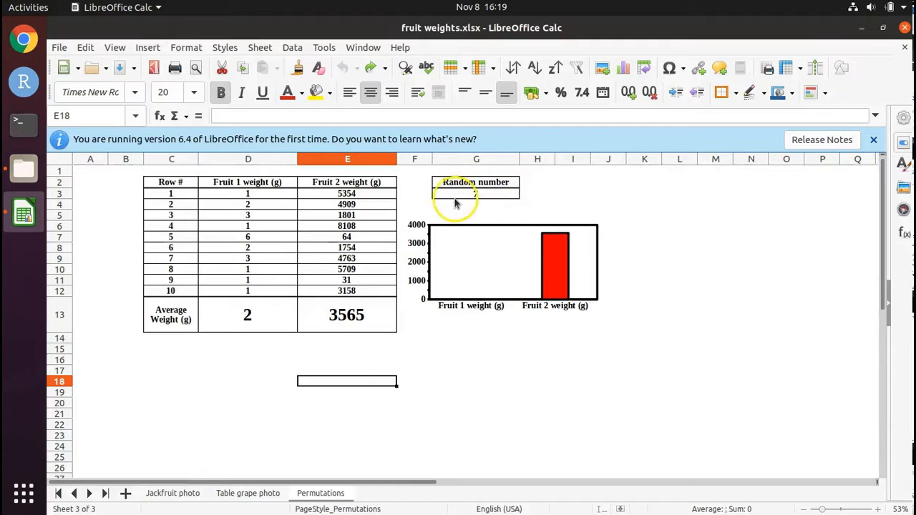
pyautogui.click(539, 193)
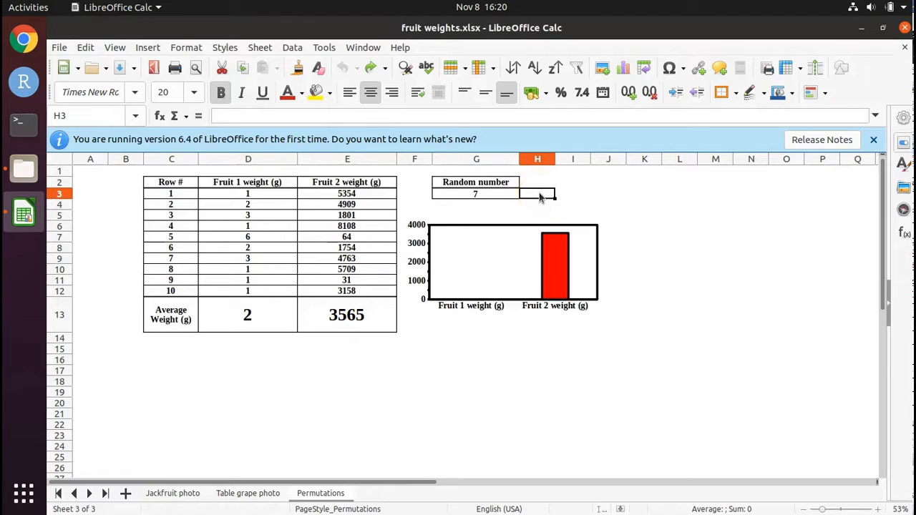
pyautogui.press('Return')
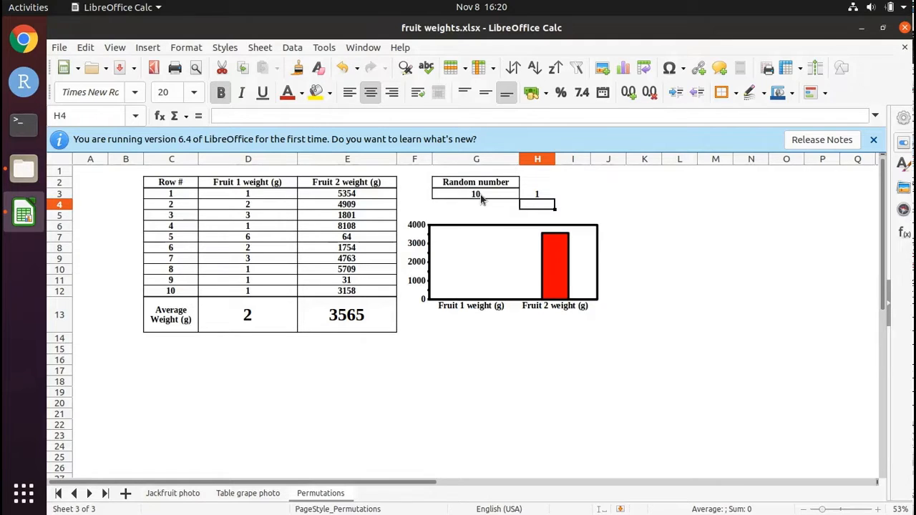
pyautogui.click(543, 198)
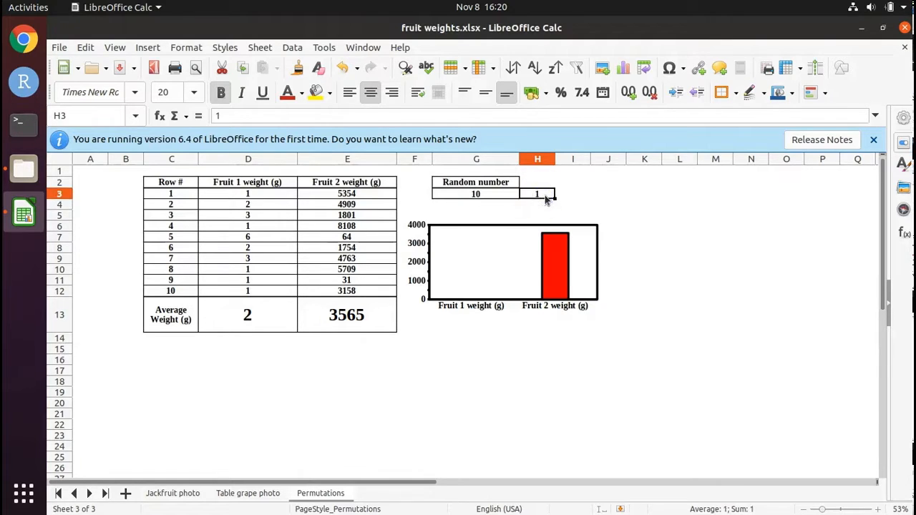
pyautogui.doubleClick(544, 198)
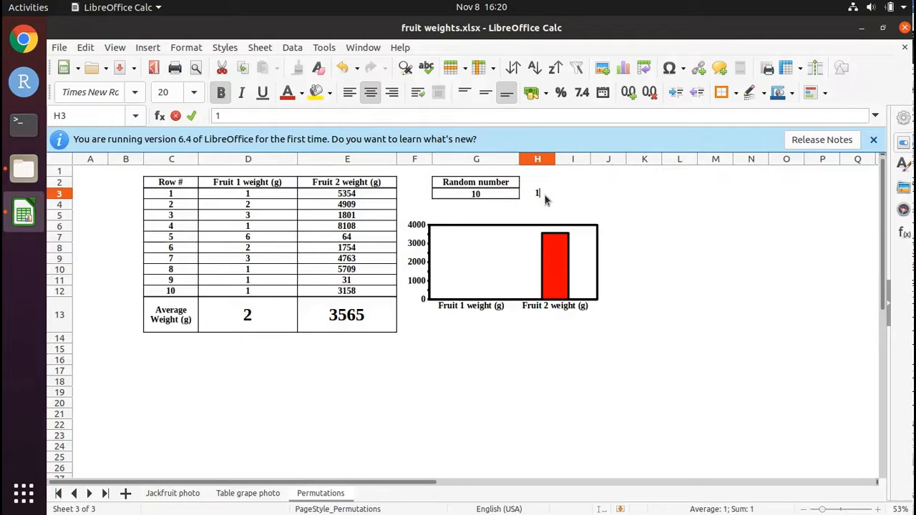
pyautogui.hotkey('shift', 'Return')
pyautogui.click(544, 197)
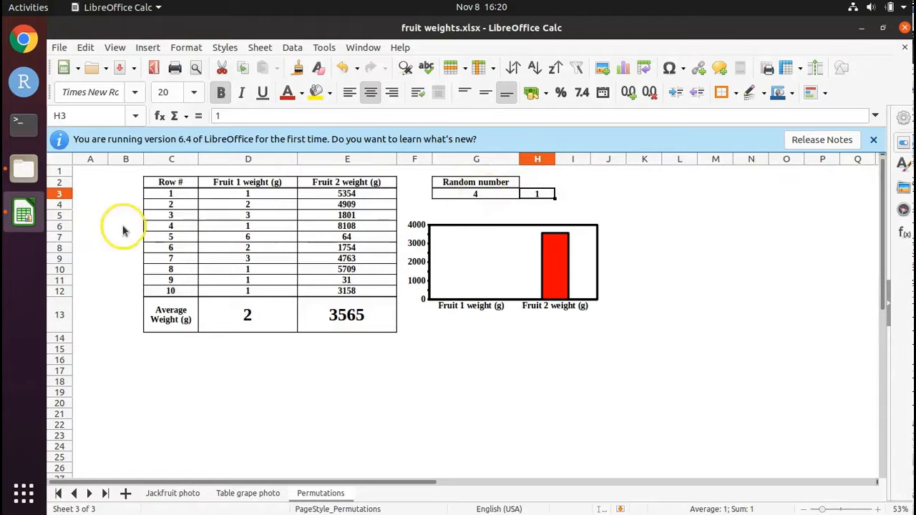
# Record the row 4 fruit weights below the table, with 8108 in cell E15 and 1 in cell D15
pyautogui.click(176, 228)
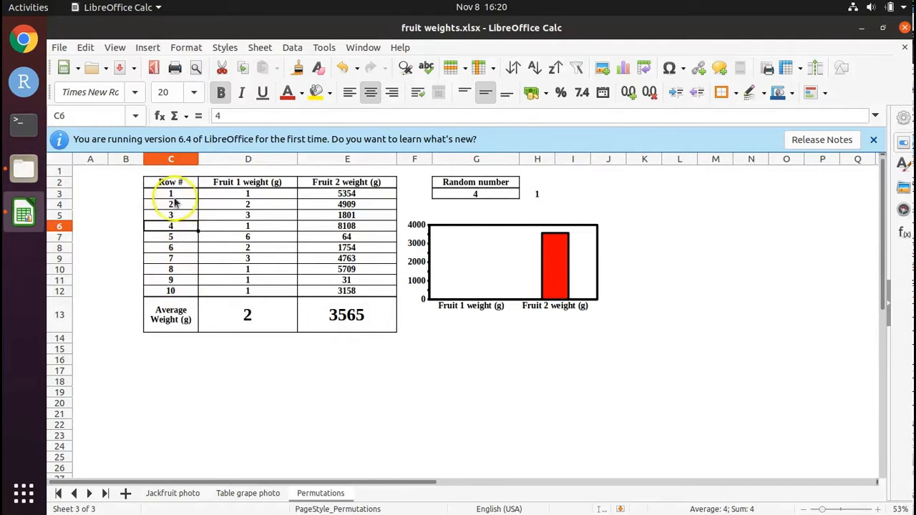
pyautogui.click(233, 225)
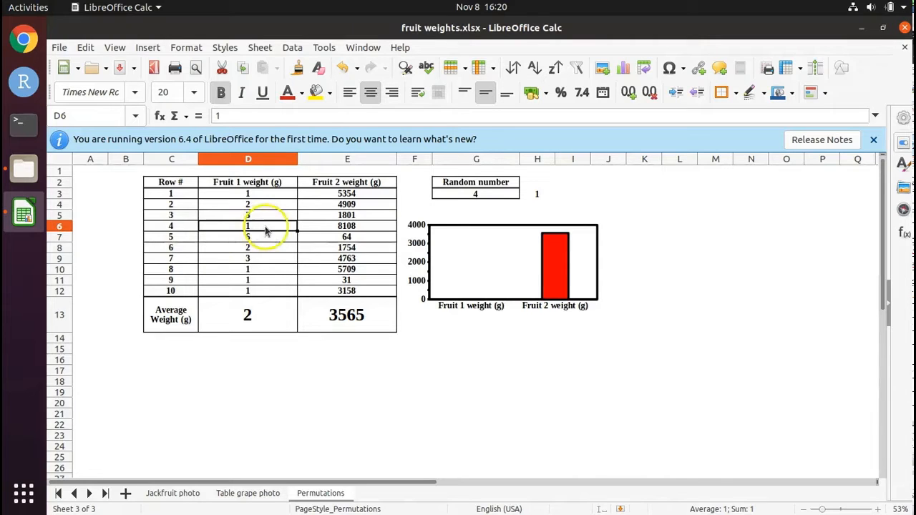
pyautogui.click(345, 228)
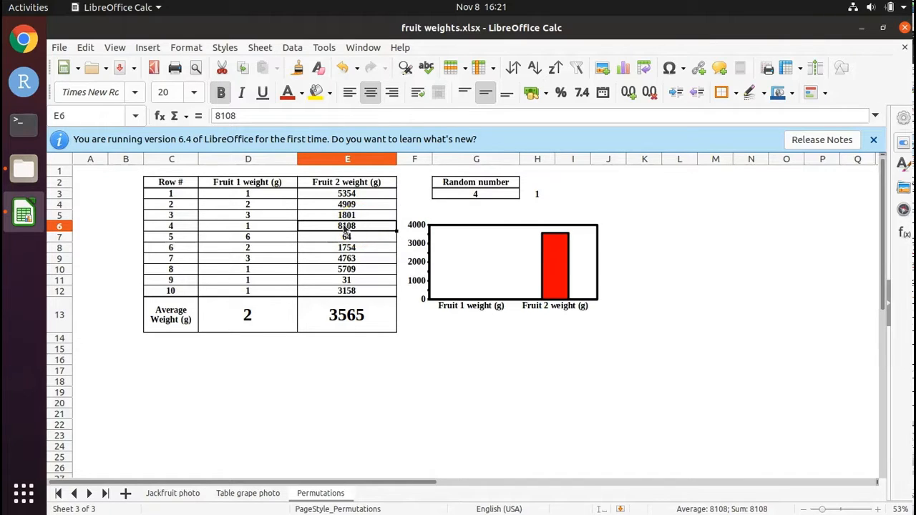
pyautogui.click(281, 228)
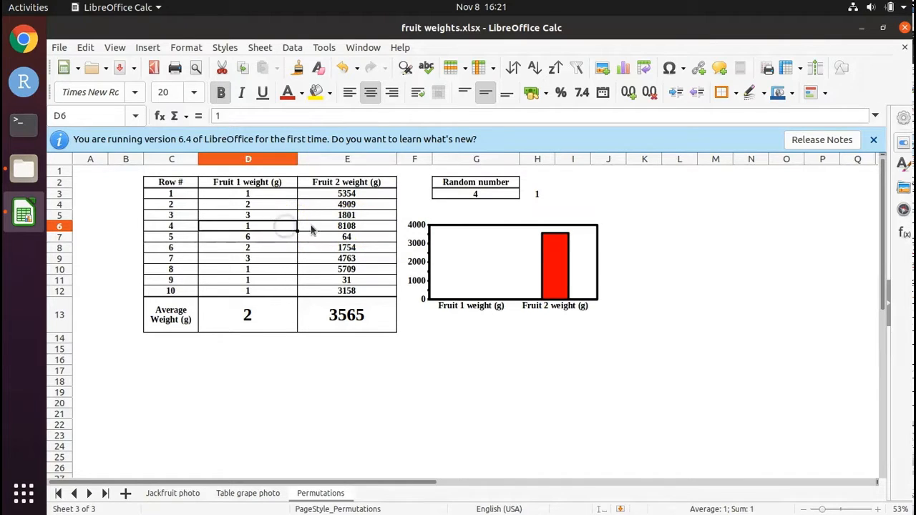
pyautogui.click(340, 350)
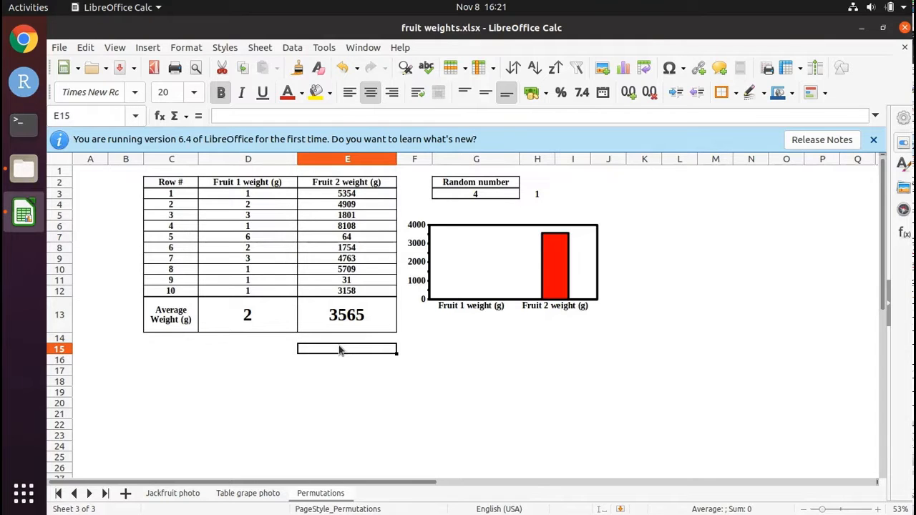
pyautogui.write('8108')
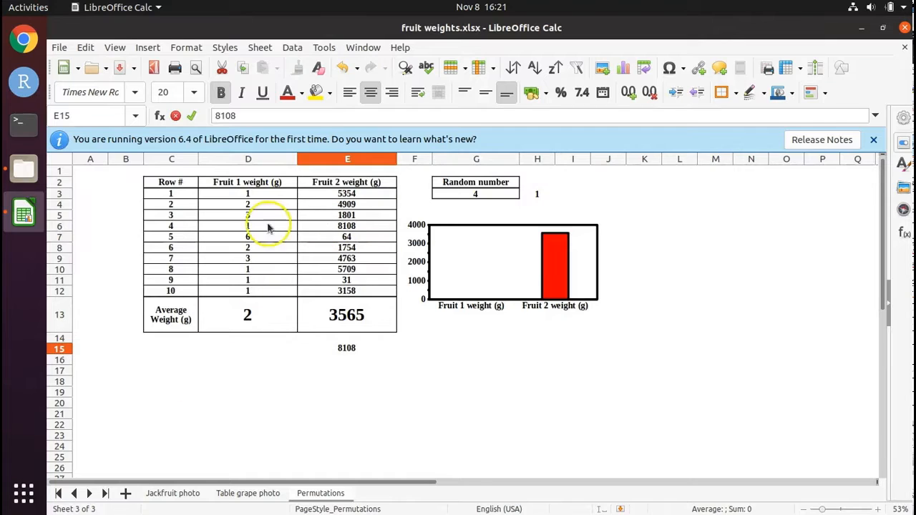
pyautogui.click(254, 349)
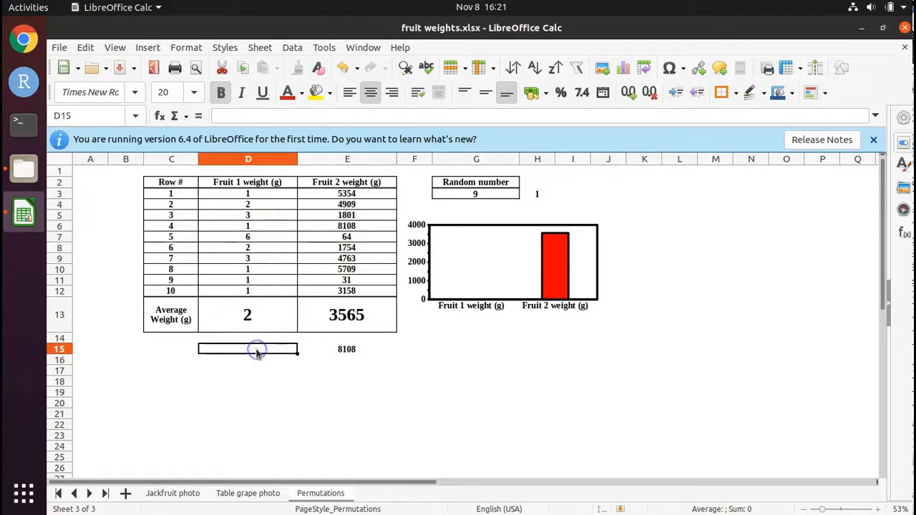
pyautogui.write('1')
pyautogui.press('Return')
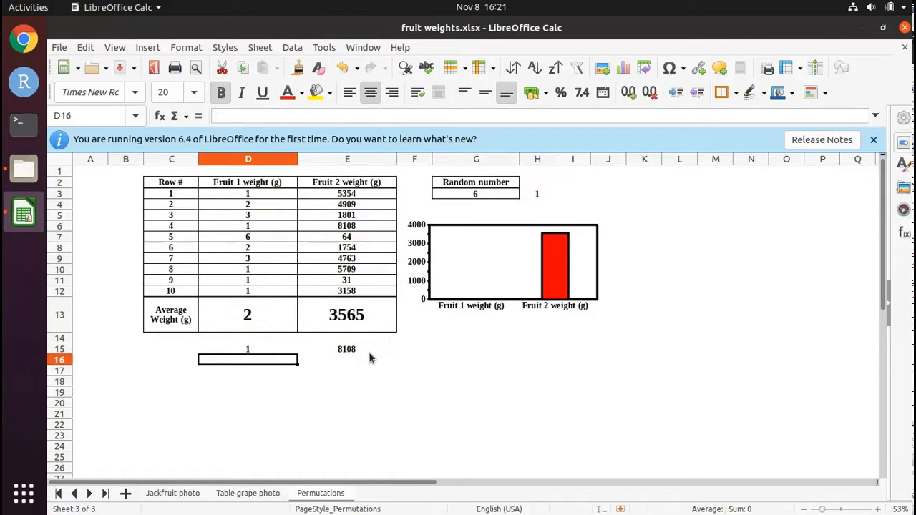
# Swap the two fruit weights of row 4 by setting D6 to 8108 and E6 to 1
pyautogui.click(240, 226)
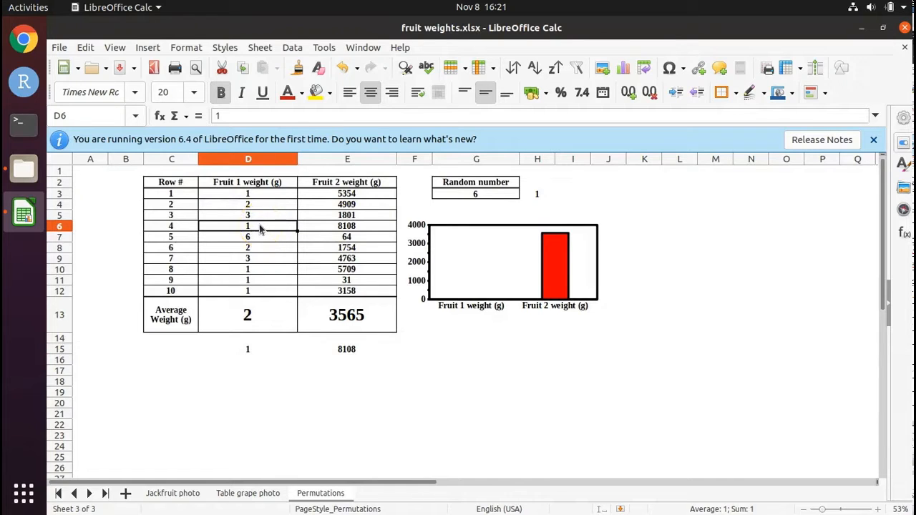
pyautogui.write('8108')
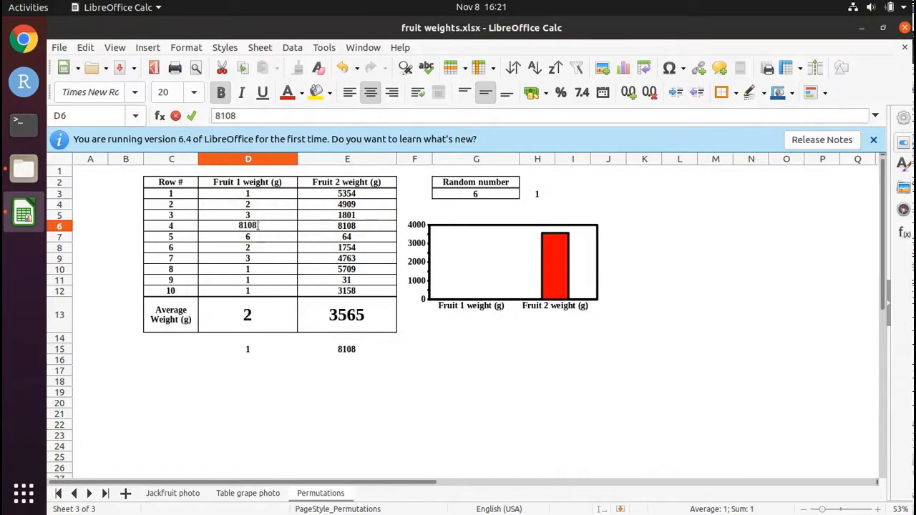
pyautogui.click(336, 228)
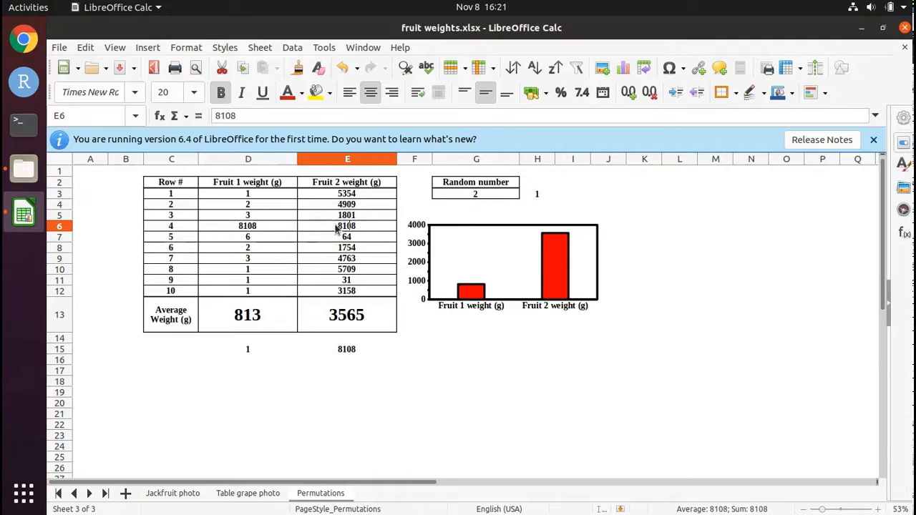
pyautogui.write('1')
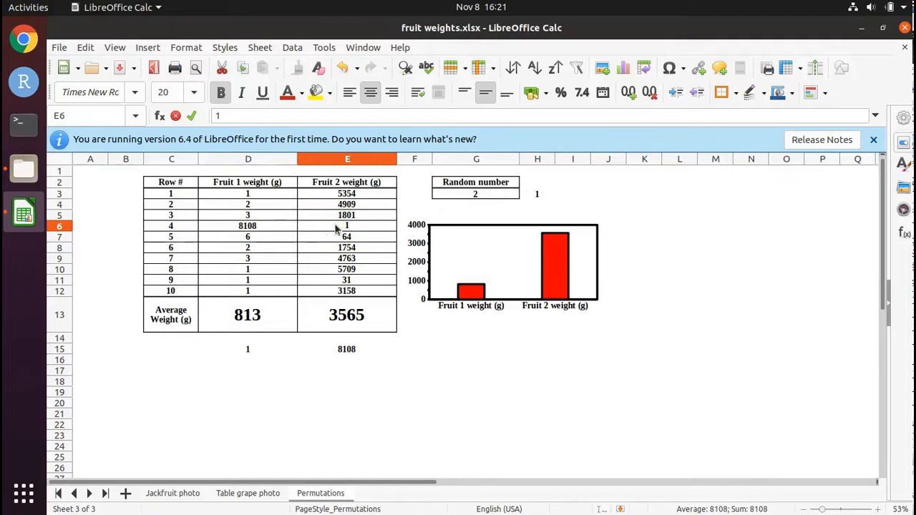
pyautogui.press('Return')
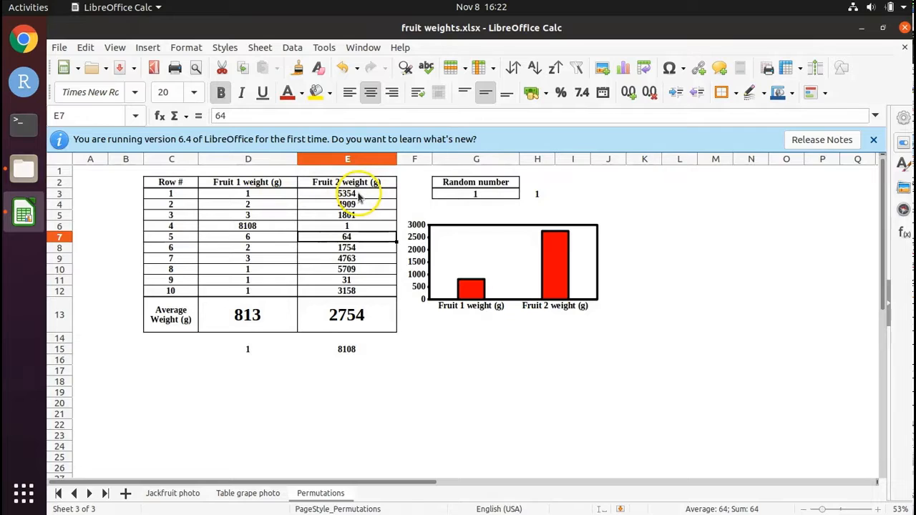
# Record the row 1 fruit weights below the table, with 5354 in cell E16 and 1 in cell D16
pyautogui.click(343, 359)
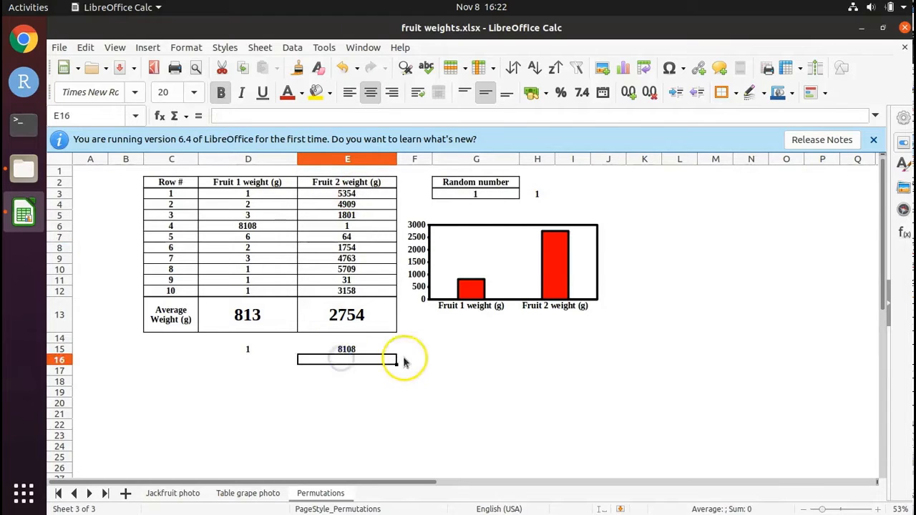
pyautogui.press('F2')
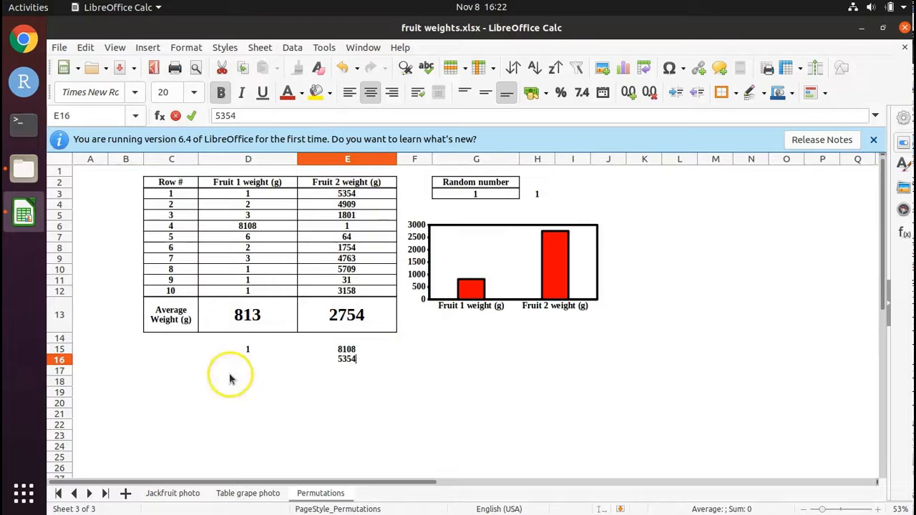
pyautogui.click(250, 368)
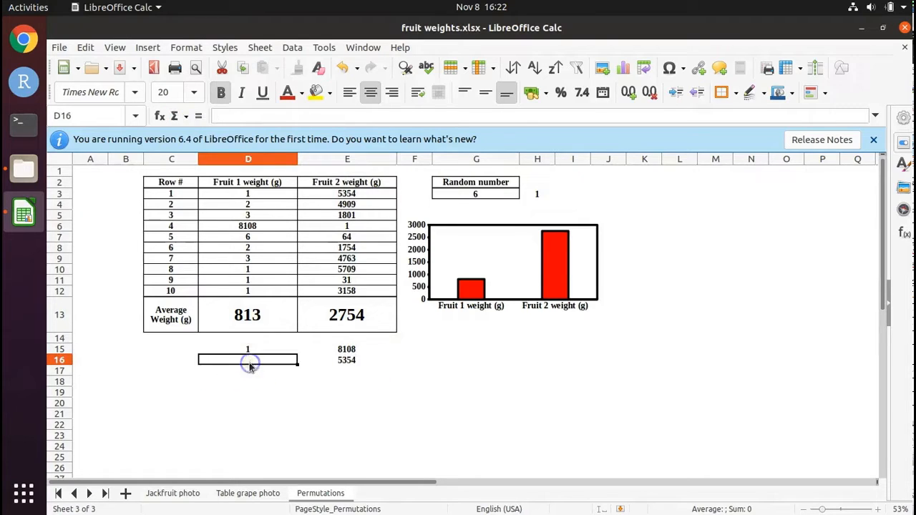
pyautogui.press('Return')
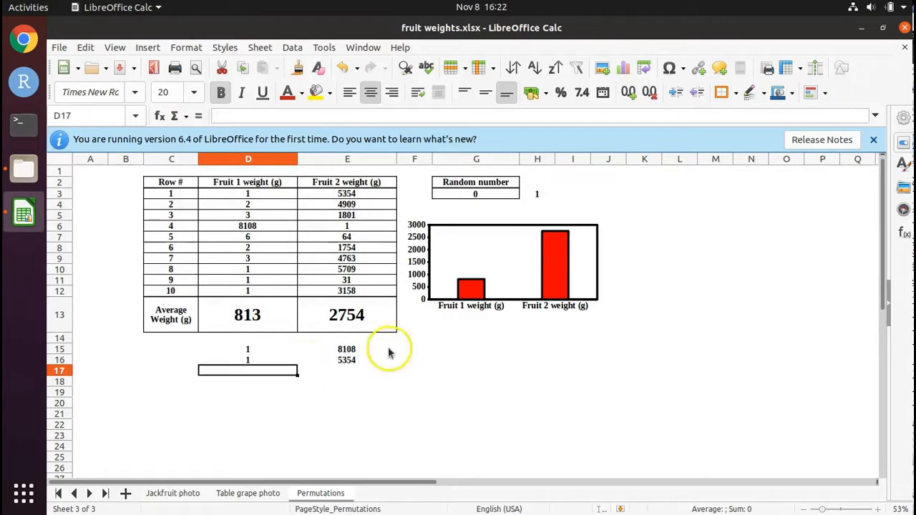
# Swap the two fruit weights of row 1 by setting D3 to 5354 and E3 to 1
pyautogui.click(292, 199)
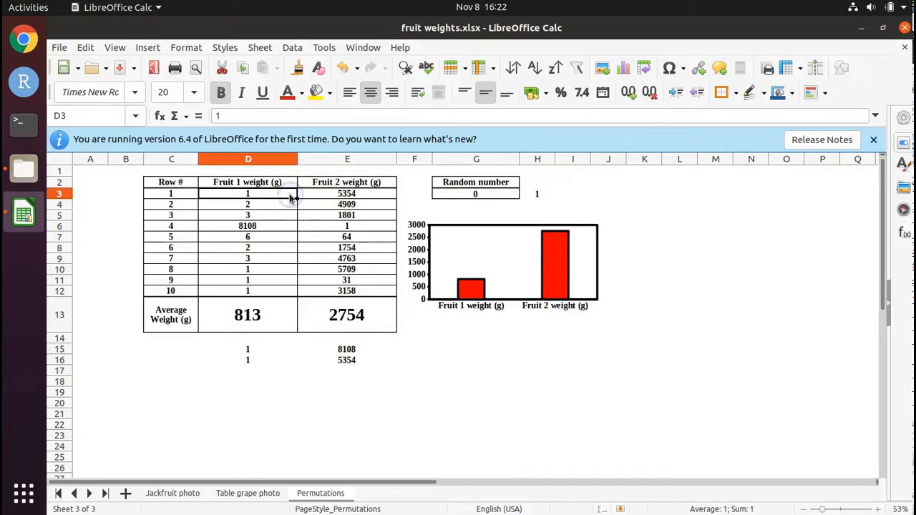
pyautogui.write('53')
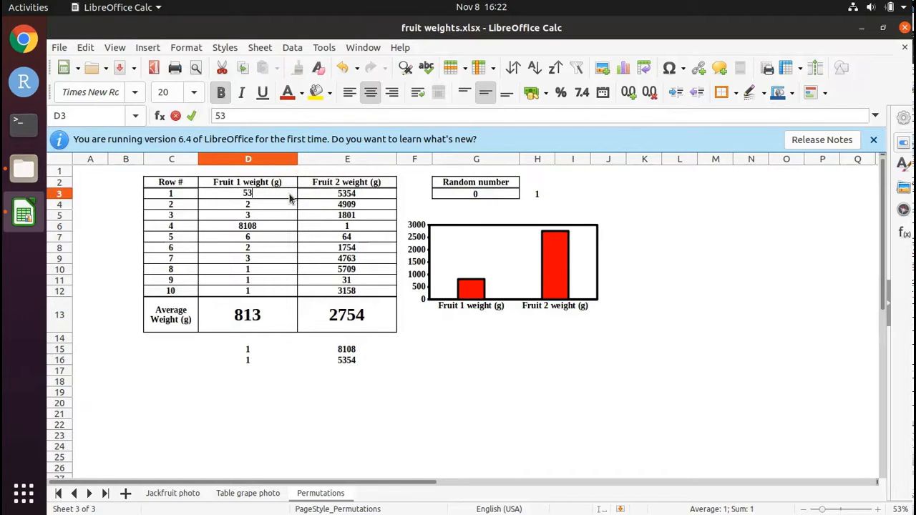
pyautogui.write('54')
pyautogui.press('Tab')
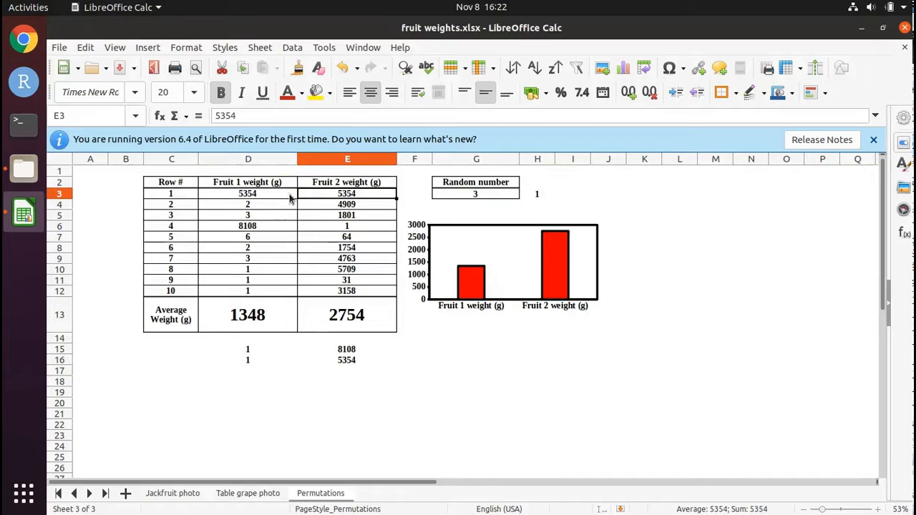
pyautogui.write('1')
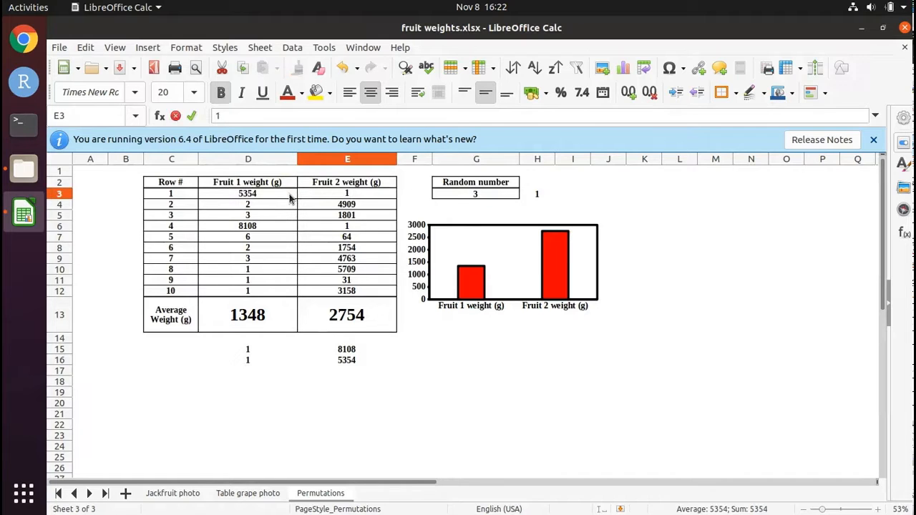
pyautogui.press('Return')
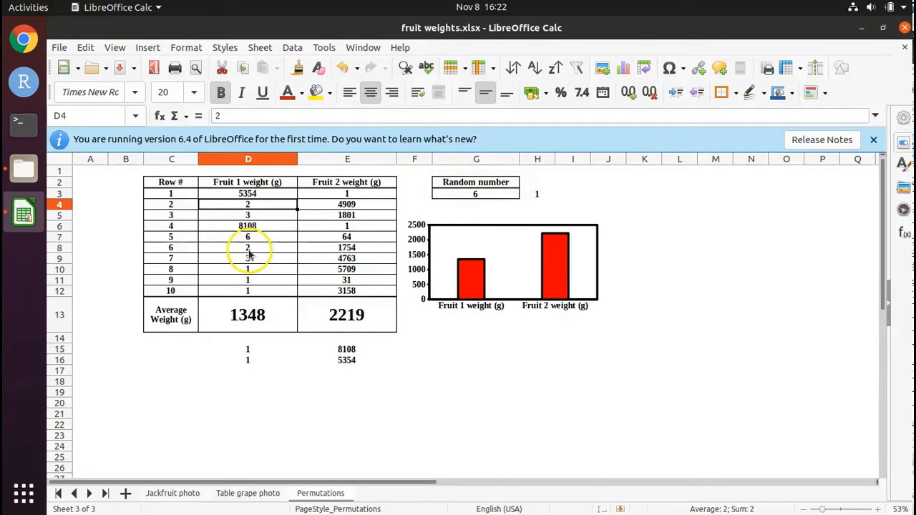
# Record the row 6 fruit weights below the table, with 2 in cell D17 and 1754 in cell E17
pyautogui.click(246, 247)
pyautogui.click(253, 366)
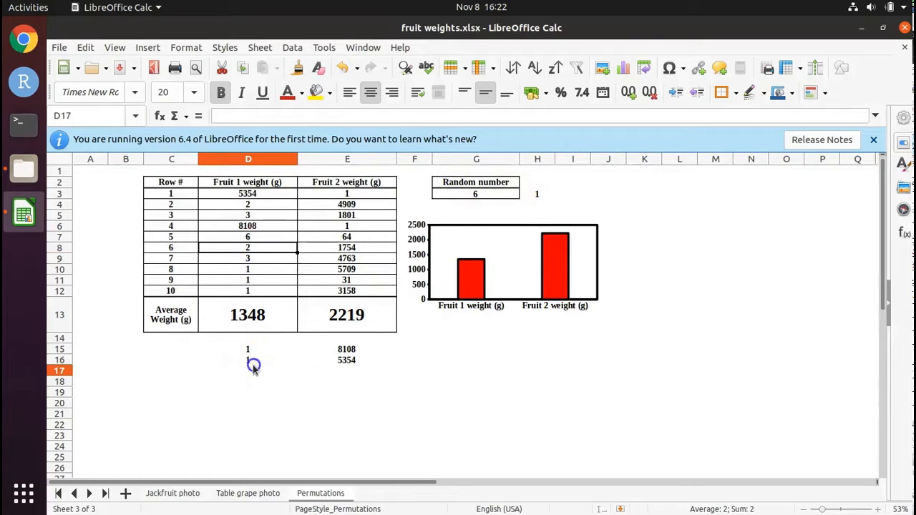
pyautogui.write('2')
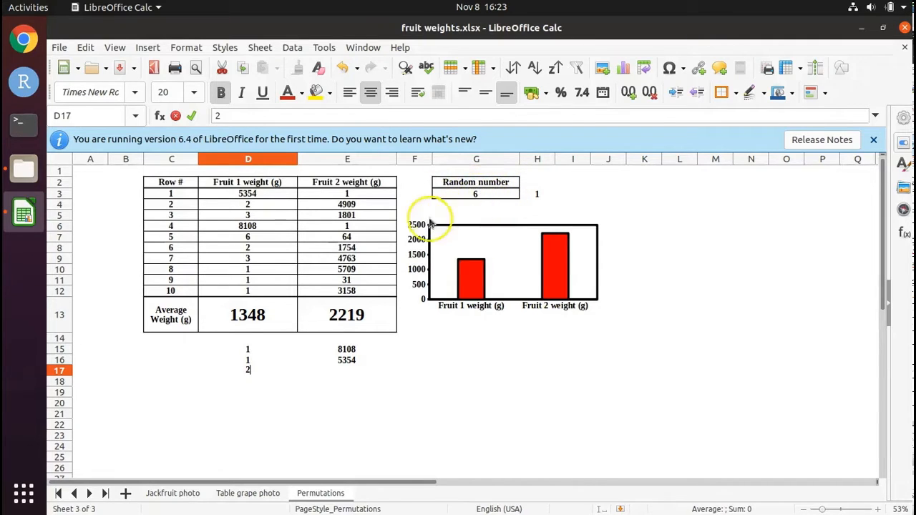
pyautogui.click(346, 370)
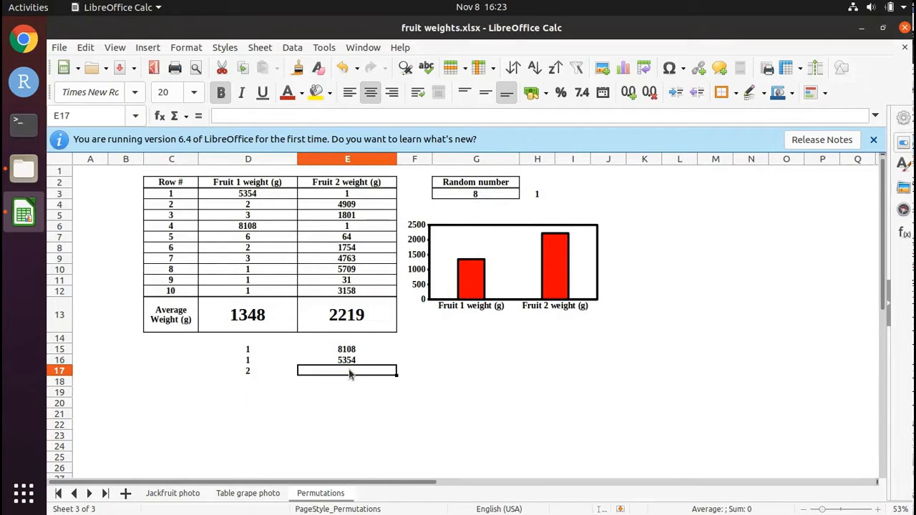
pyautogui.doubleClick(349, 372)
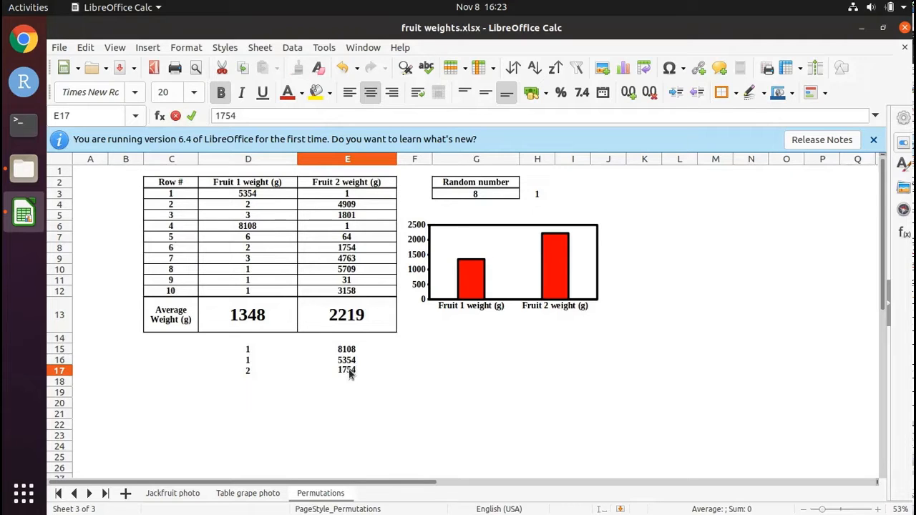
pyautogui.press('Return')
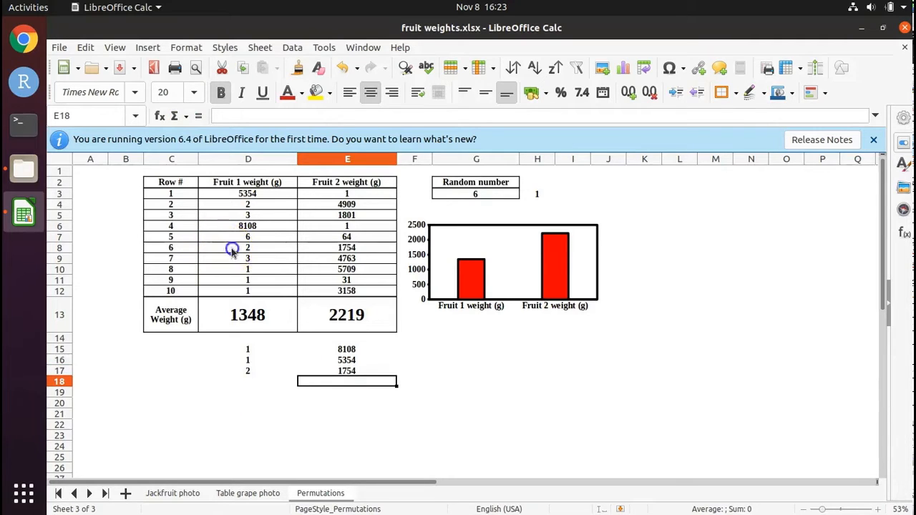
# Swap the two fruit weights of row 6 by setting D8 to 1754 and E8 to 2
pyautogui.doubleClick(233, 251)
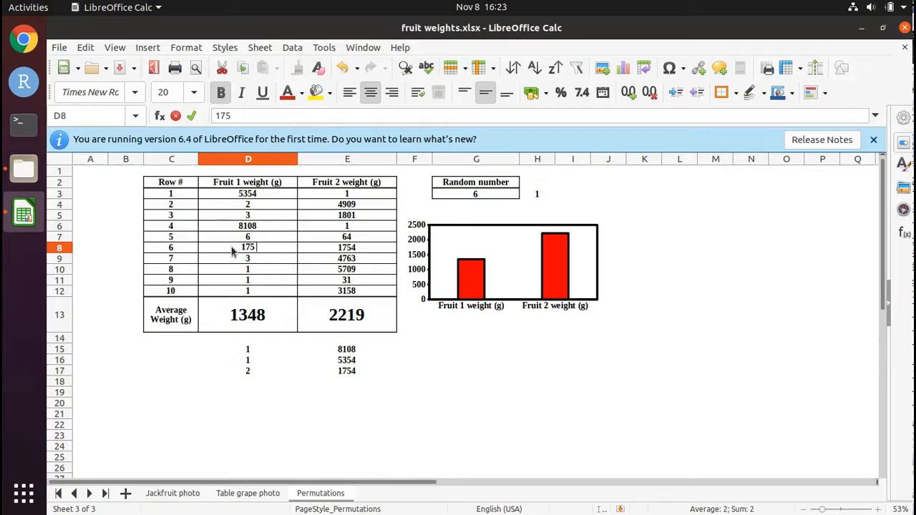
pyautogui.click(340, 249)
pyautogui.write('2')
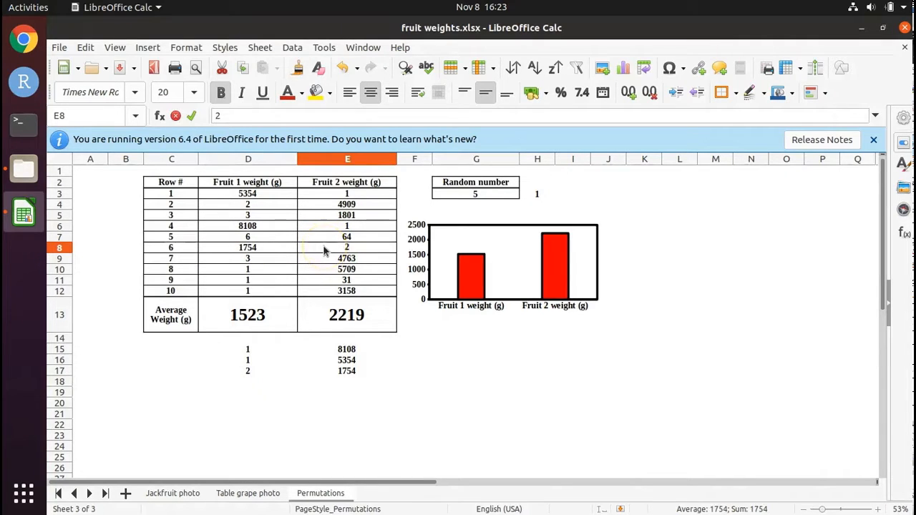
pyautogui.press('Return')
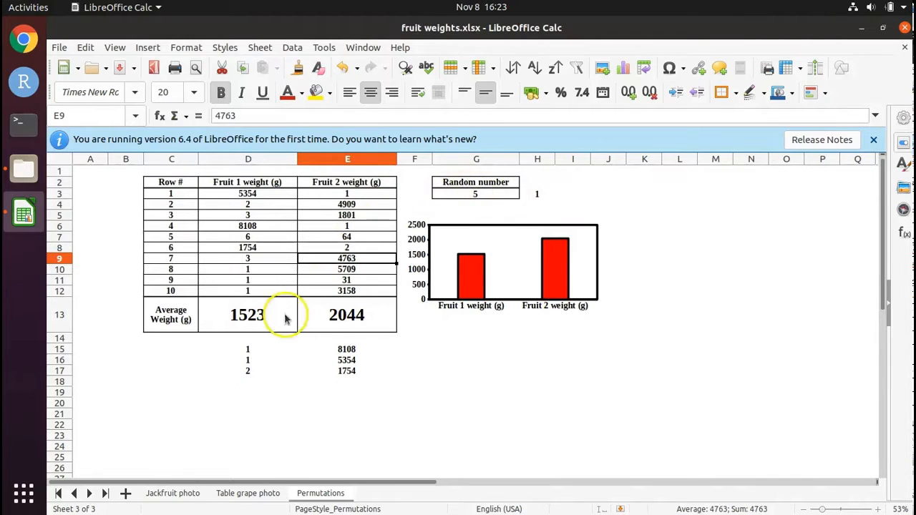
# Record the row 5 fruit weights below the table, with 6 in cell D18 and 64 in cell E18
pyautogui.click(247, 382)
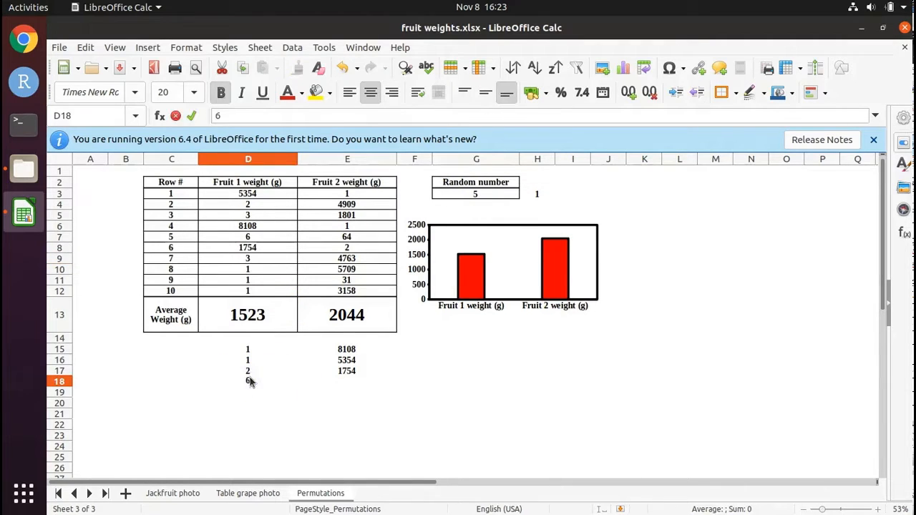
pyautogui.click(349, 380)
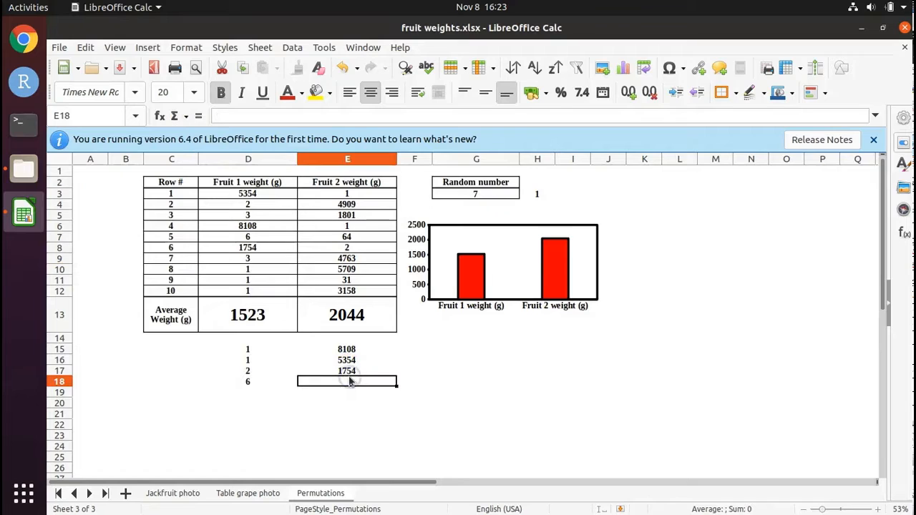
pyautogui.write('64')
pyautogui.press('Return')
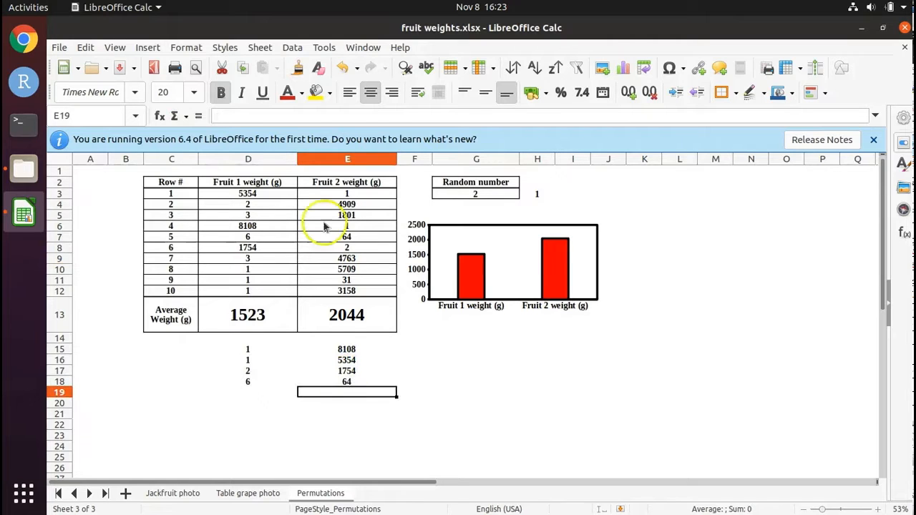
# Swap the two fruit weights of row 5 by setting D7 to 64 and E7 to 6
pyautogui.click(279, 241)
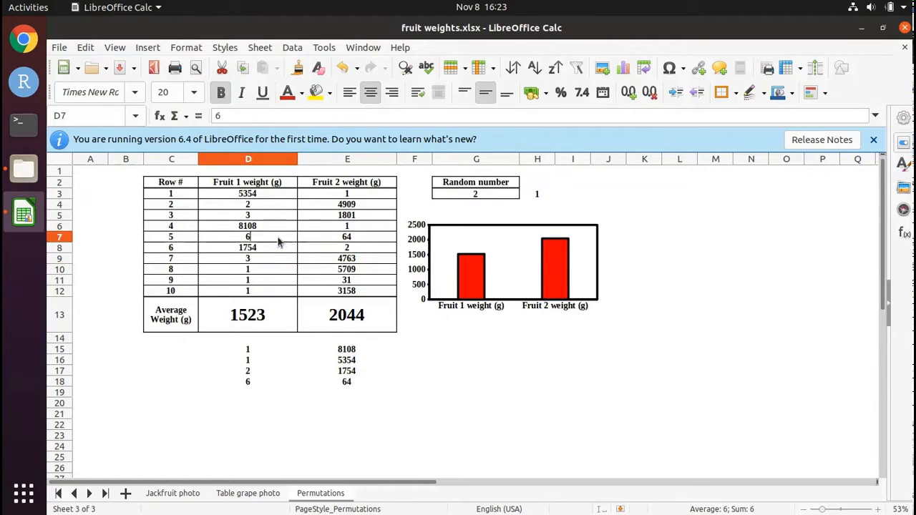
pyautogui.write('64')
pyautogui.click(347, 238)
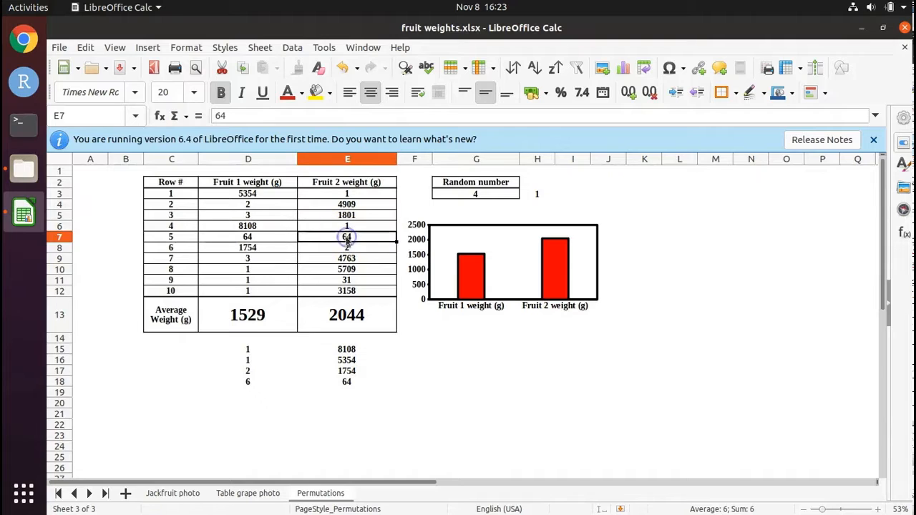
pyautogui.write('6')
pyautogui.press('Return')
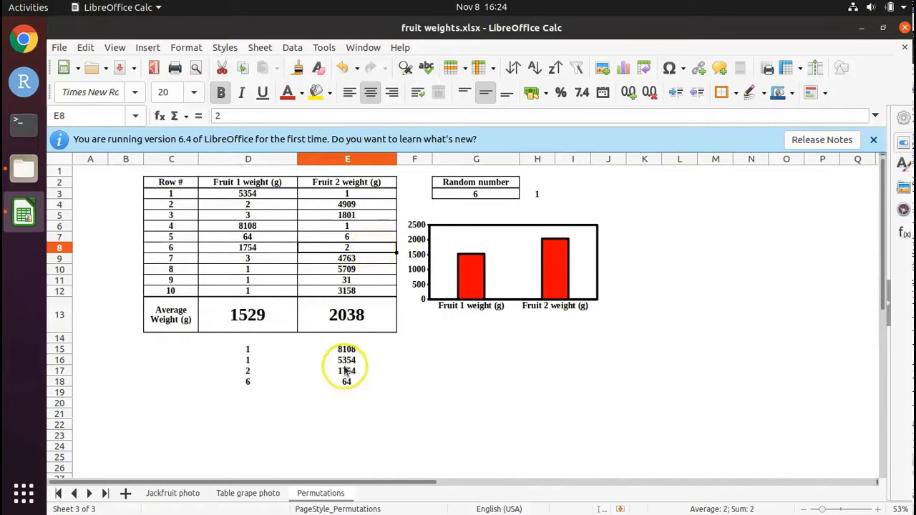
# Review the list of recorded swaps below the table and compare the average weights of the two fruit groups
pyautogui.scroll(-3, 352, 366)
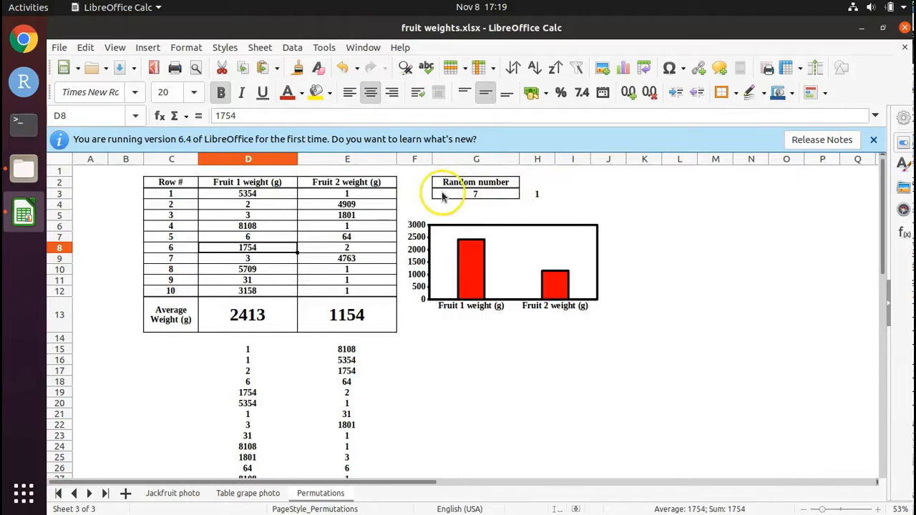
pyautogui.scroll(-1, 327, 385)
pyautogui.scroll(-5, 326, 384)
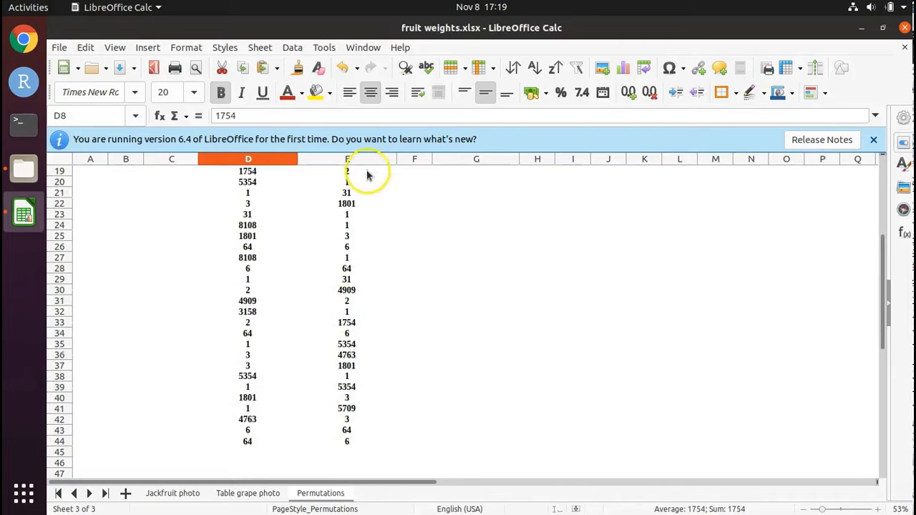
pyautogui.scroll(6, 353, 406)
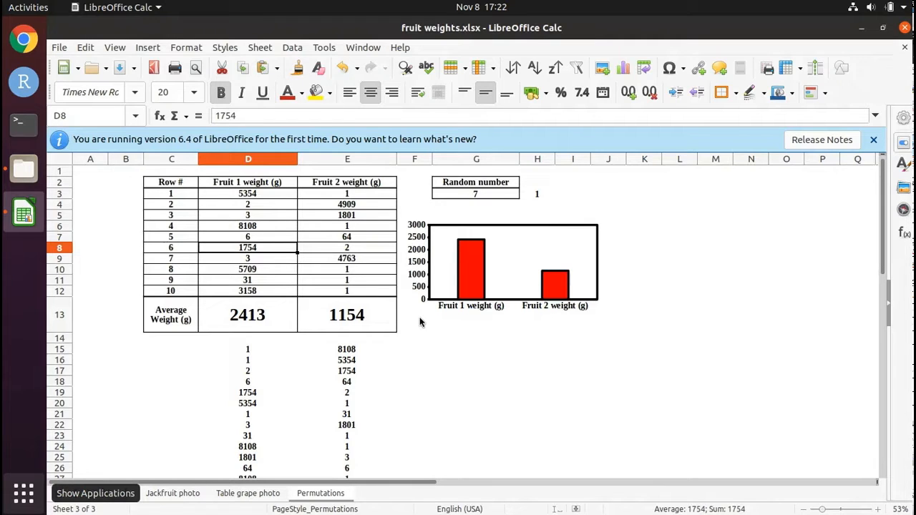
pyautogui.click(254, 322)
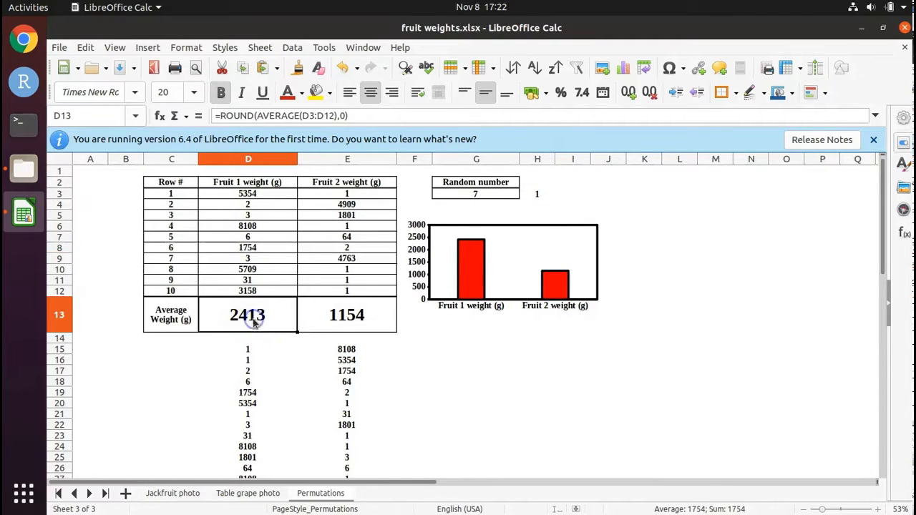
pyautogui.click(378, 319)
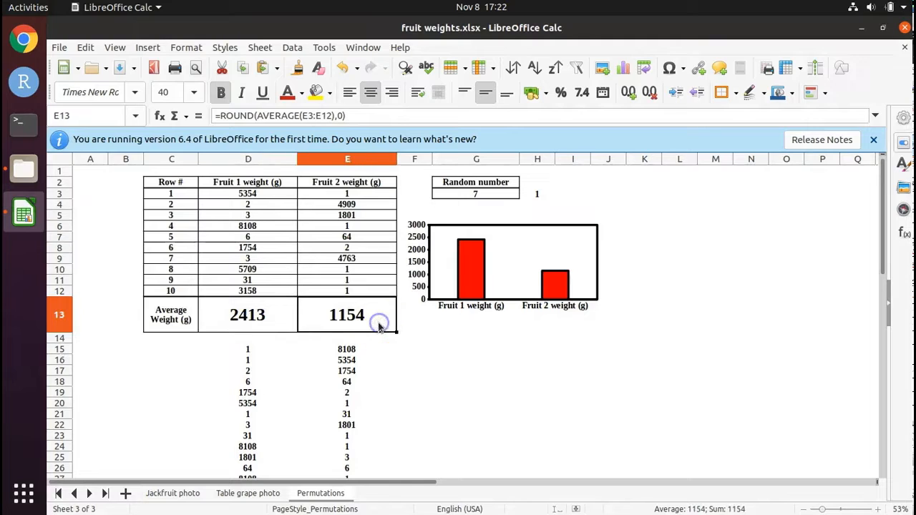
pyautogui.click(269, 324)
pyautogui.click(395, 323)
pyautogui.click(371, 324)
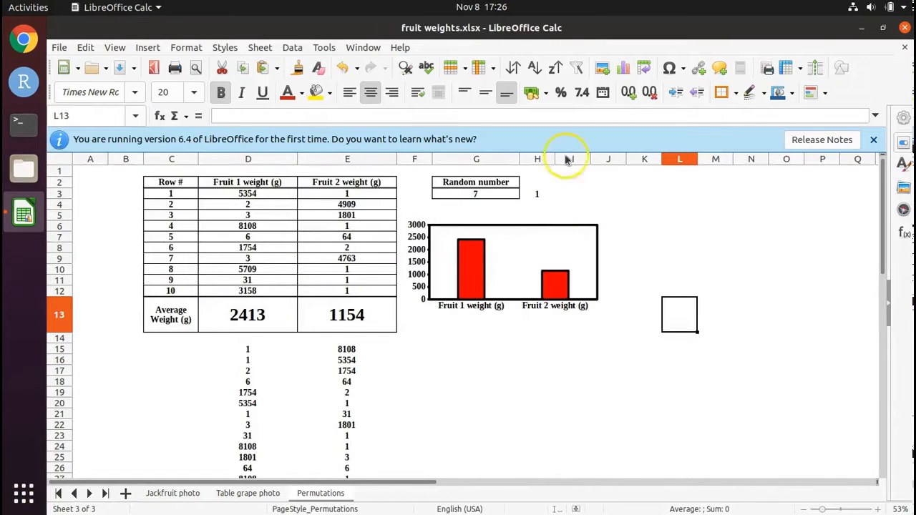
# Close the fruit weights spreadsheet and open the maxent folder inside the desktop's nichecompare folder in Files
pyautogui.click(904, 28)
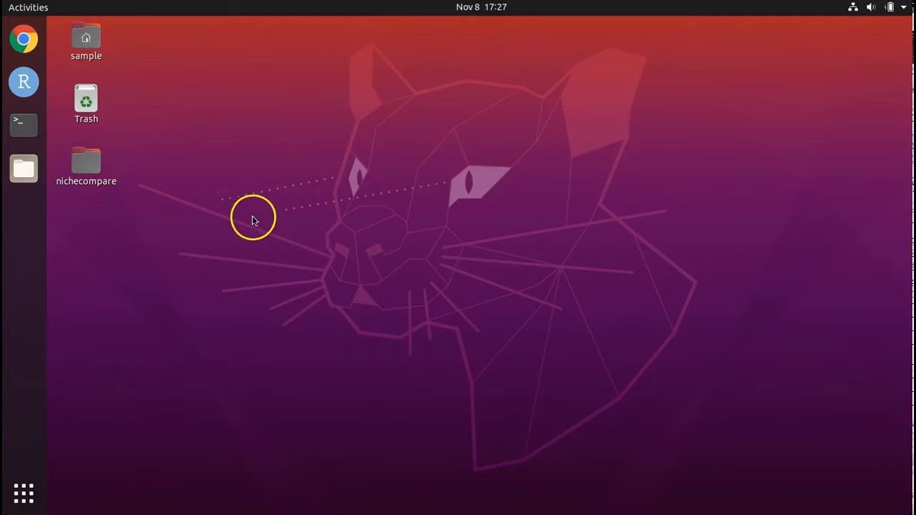
pyautogui.click(85, 167)
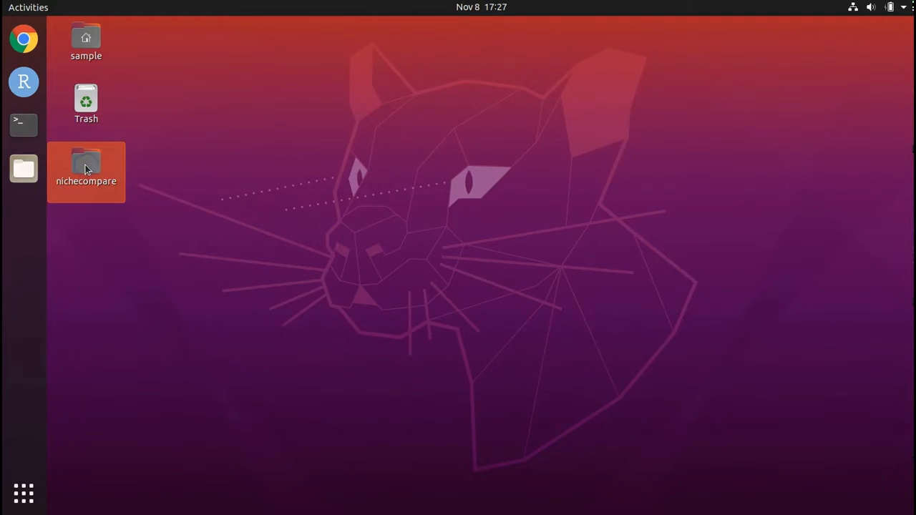
pyautogui.doubleClick(85, 168)
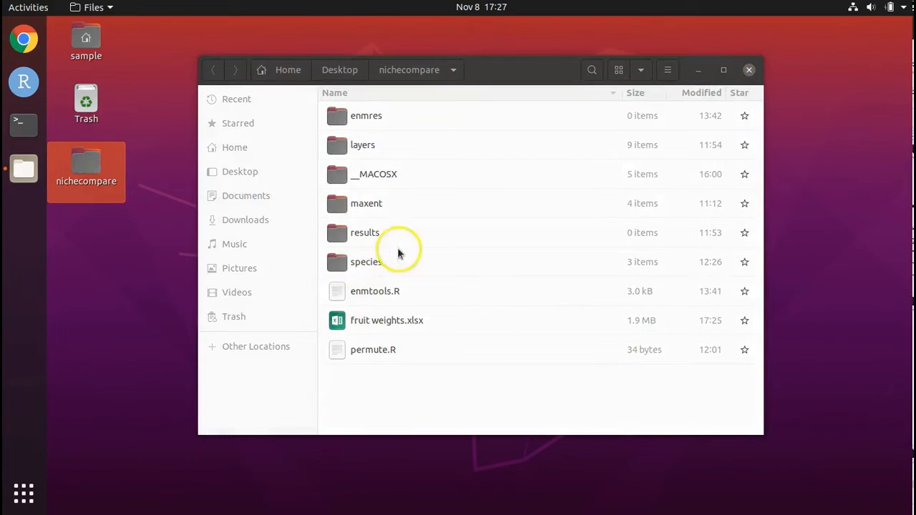
pyautogui.click(373, 206)
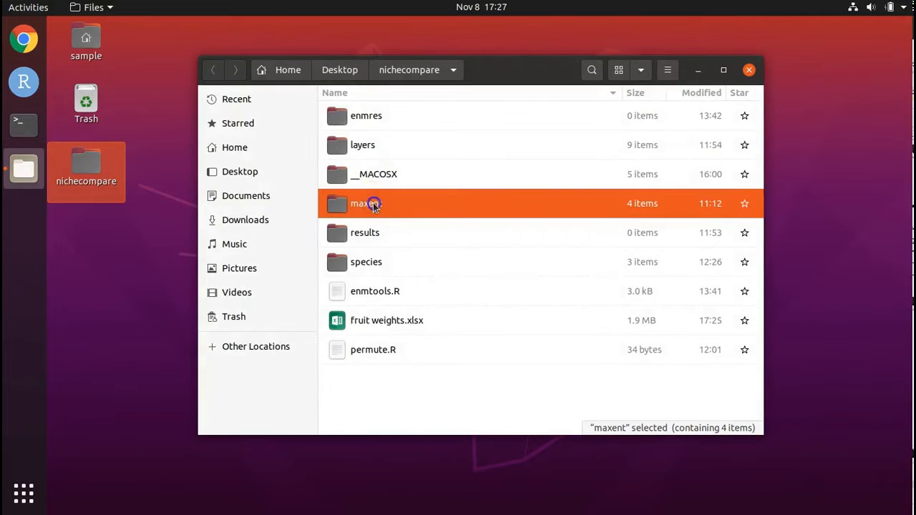
pyautogui.doubleClick(373, 205)
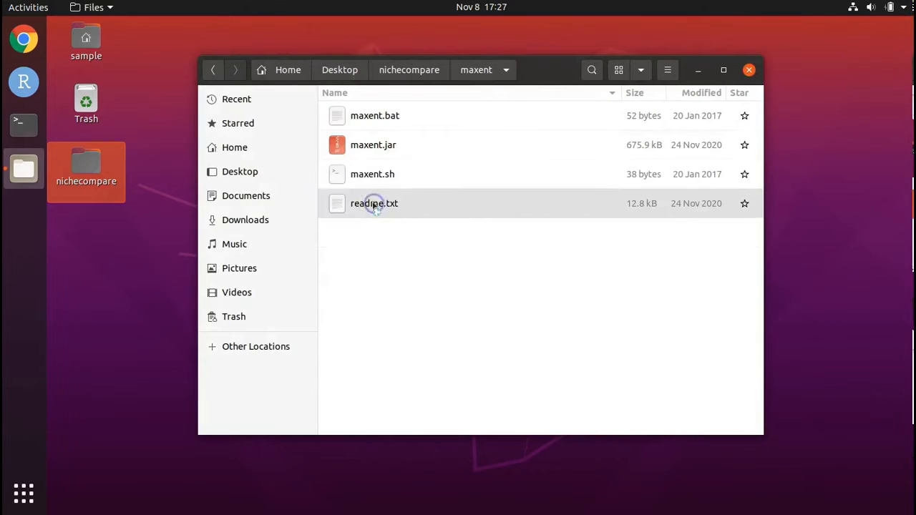
# Allow maxent.jar to be executed as a program and launch it
pyautogui.rightClick(390, 152)
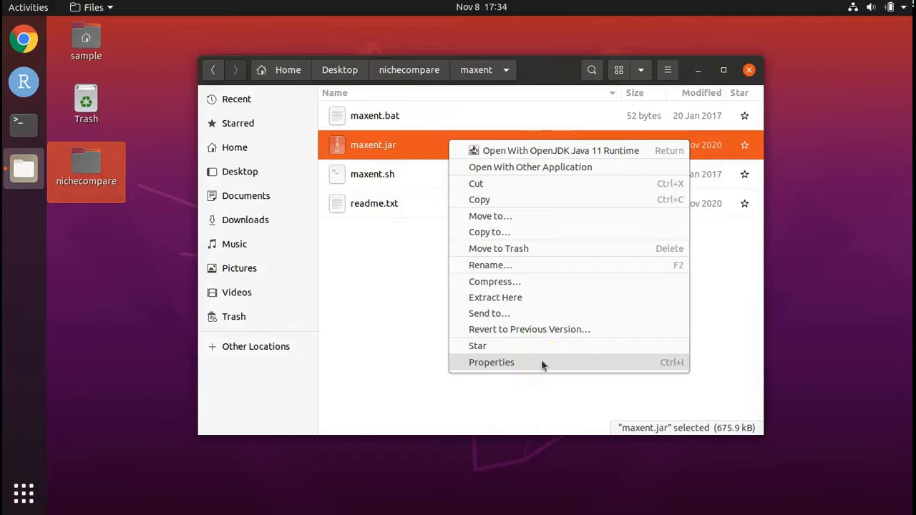
pyautogui.click(542, 364)
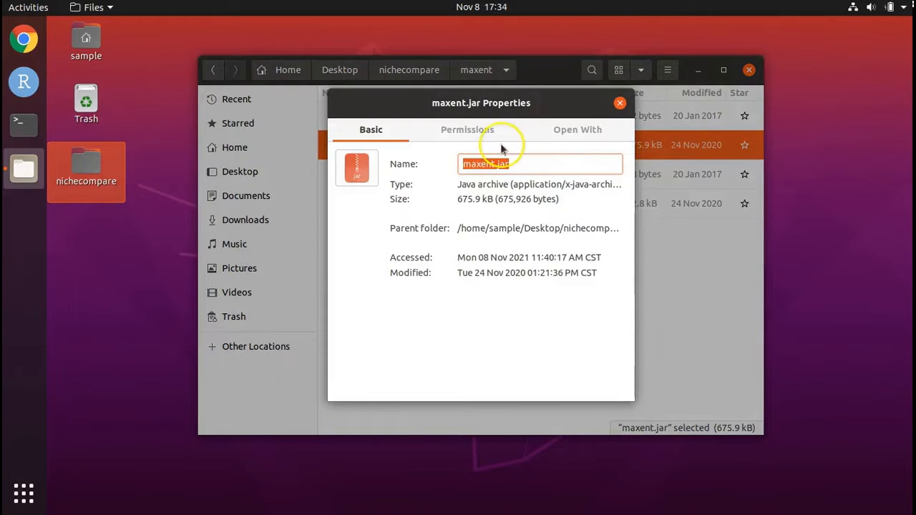
pyautogui.click(459, 133)
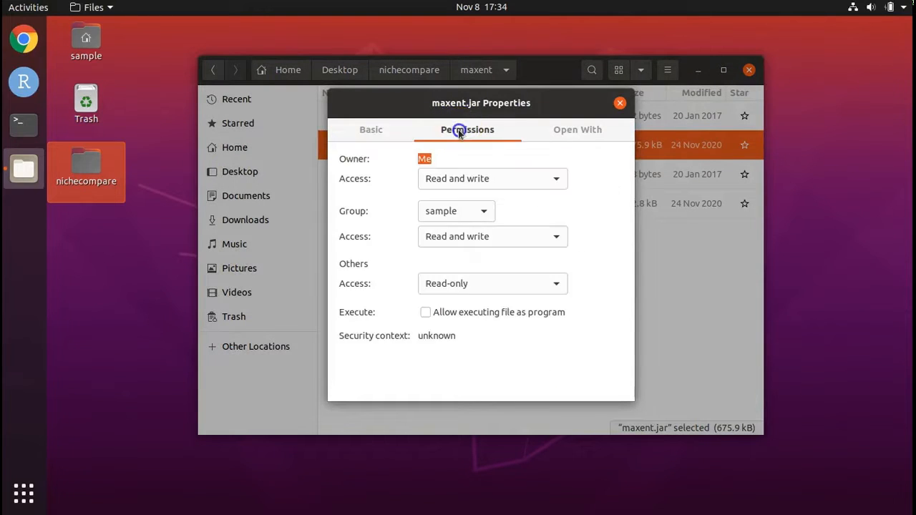
pyautogui.click(426, 314)
pyautogui.click(619, 104)
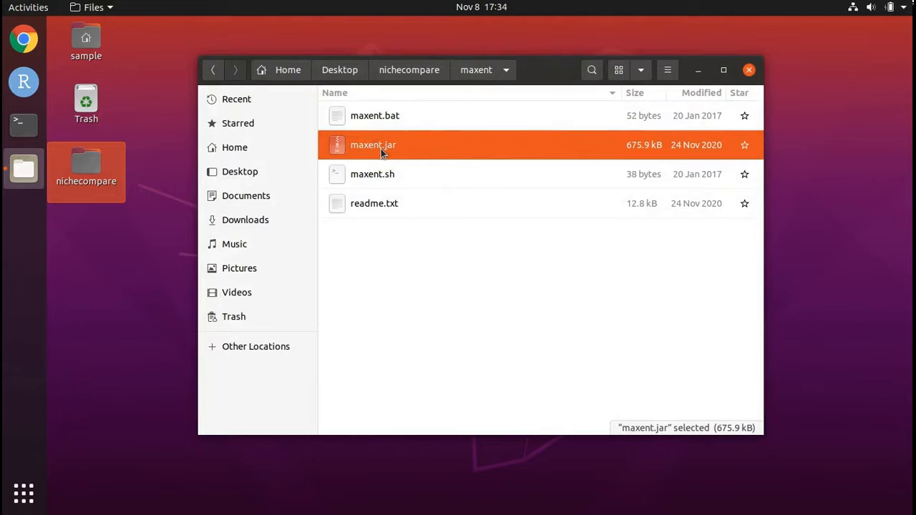
pyautogui.click(436, 153)
pyautogui.click(348, 147)
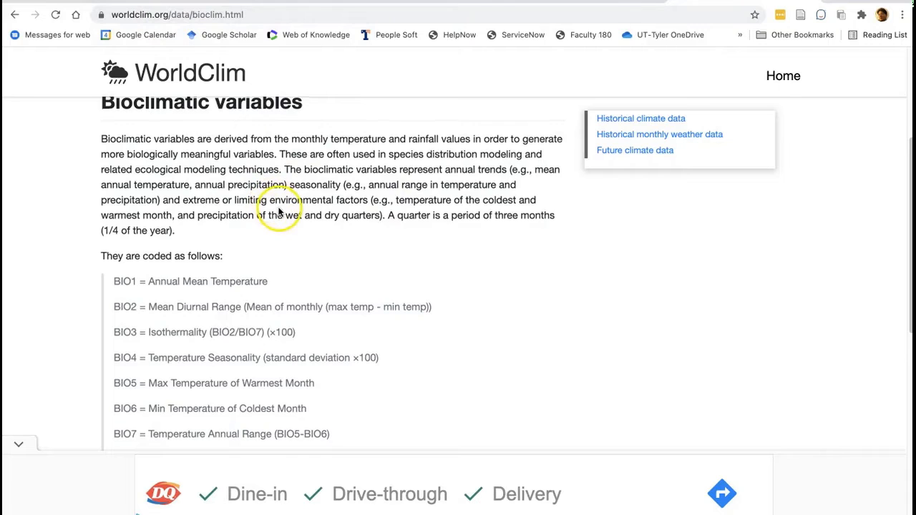
# Read through the definitions of bioclimatic variables BIO1 to BIO19 on the WorldClim page in the web browser
pyautogui.scroll(-1, 278, 208)
pyautogui.scroll(-2, 279, 212)
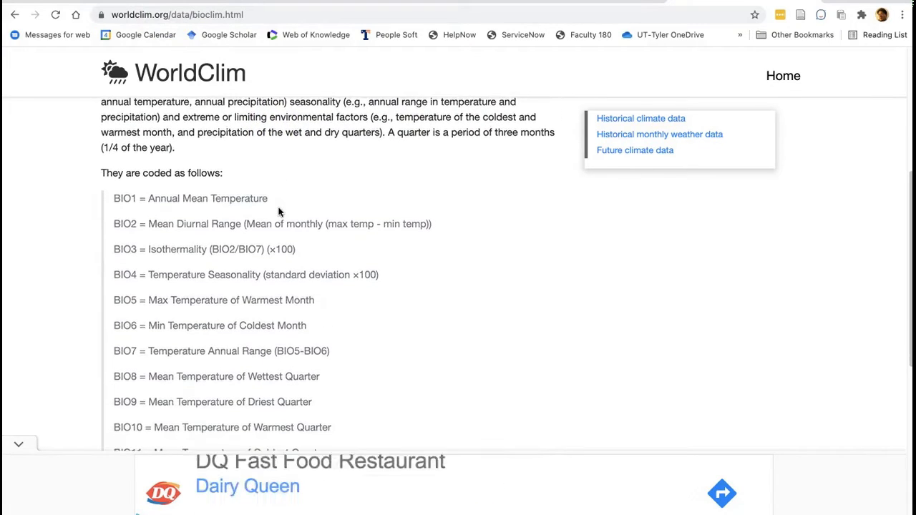
pyautogui.scroll(-3, 279, 212)
pyautogui.scroll(-3, 279, 212)
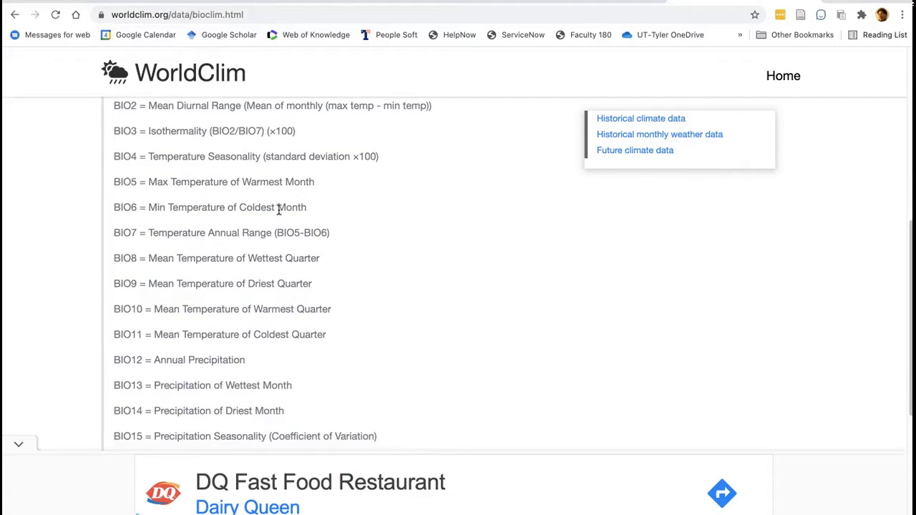
pyautogui.scroll(-4, 279, 212)
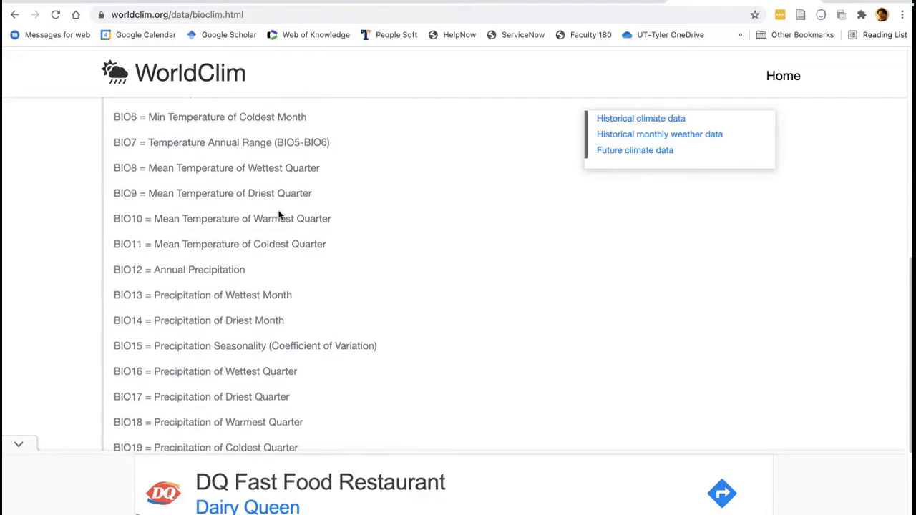
pyautogui.scroll(4, 277, 239)
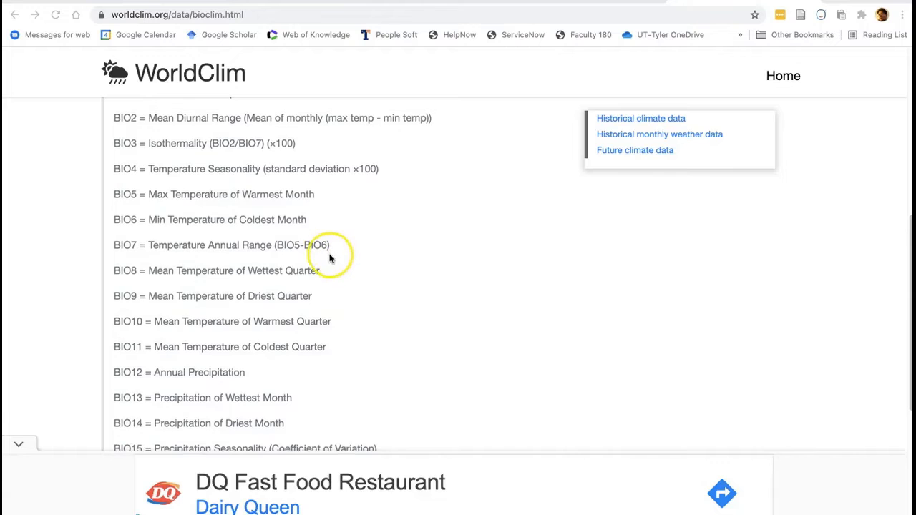
pyautogui.scroll(-3, 329, 258)
pyautogui.scroll(-3, 329, 259)
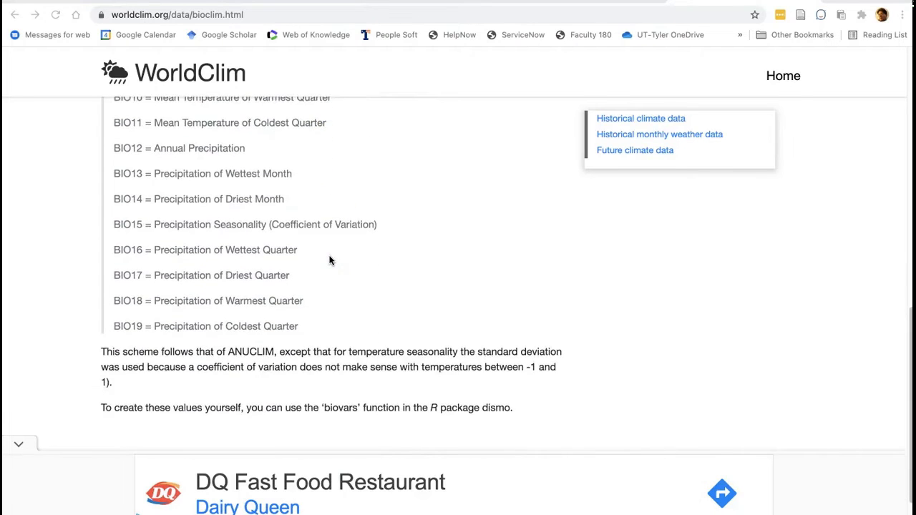
pyautogui.scroll(8, 329, 259)
pyautogui.scroll(-3, 329, 260)
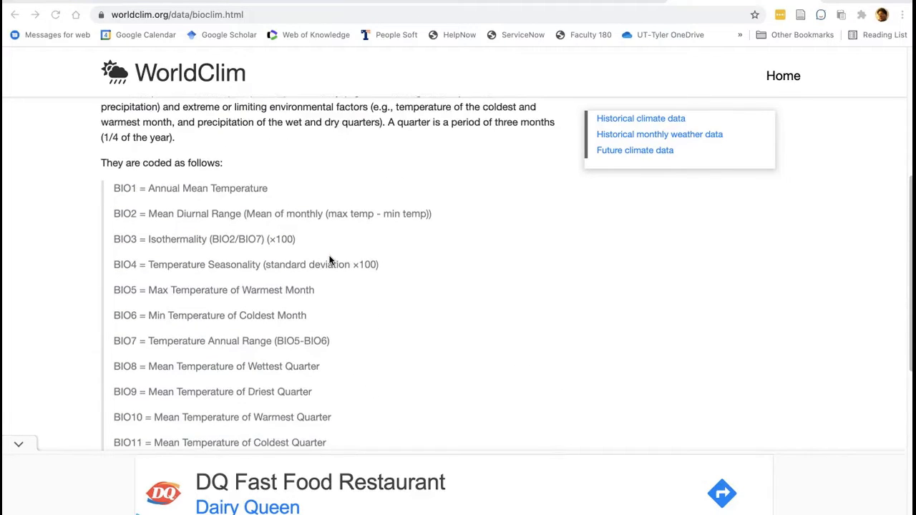
pyautogui.scroll(-5, 330, 261)
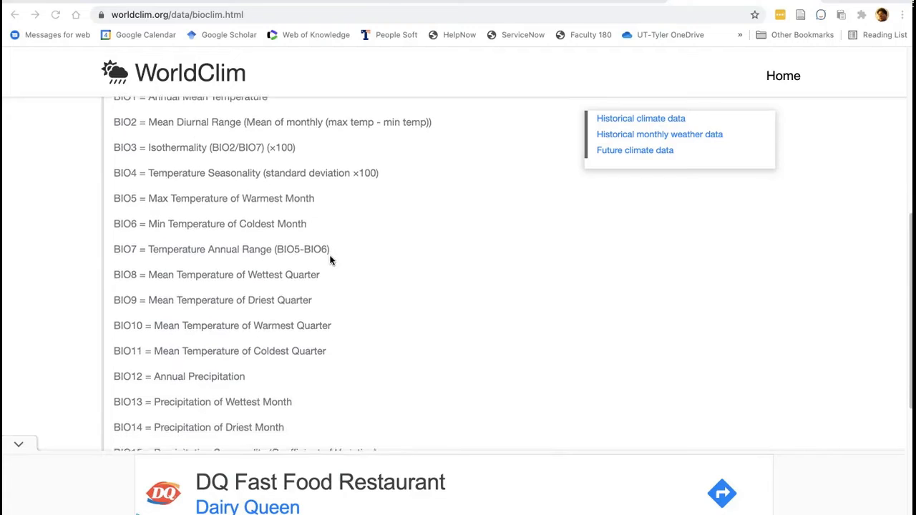
pyautogui.click(331, 290)
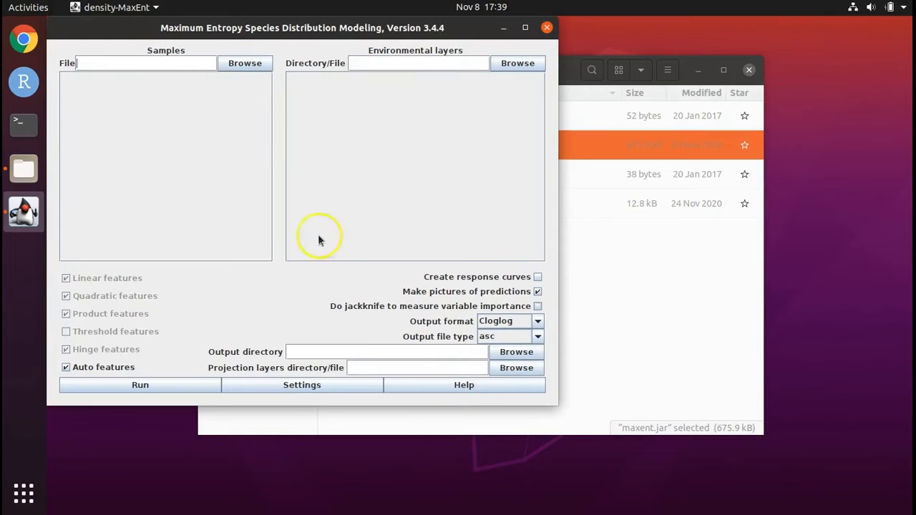
# Load combined2.csv from the species folder inside the desktop's nichecompare folder as the samples file
pyautogui.click(240, 65)
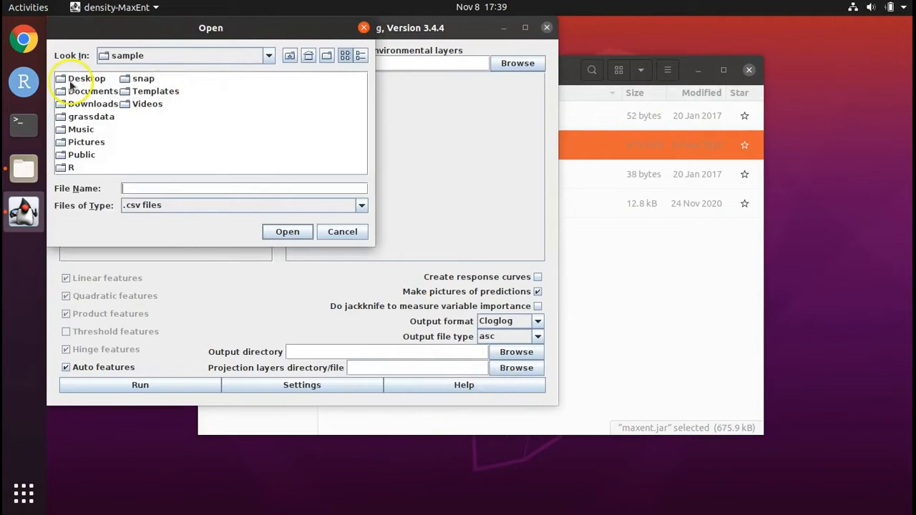
pyautogui.click(72, 84)
pyautogui.doubleClick(76, 79)
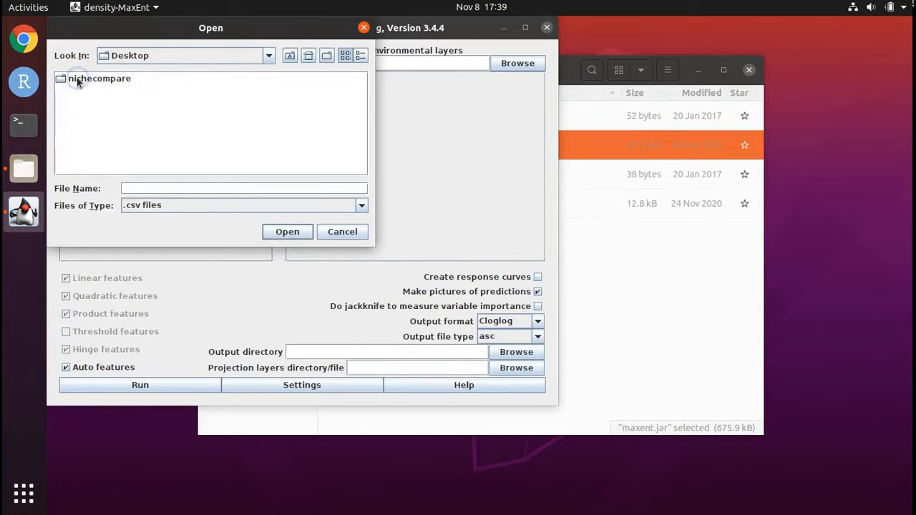
pyautogui.doubleClick(89, 80)
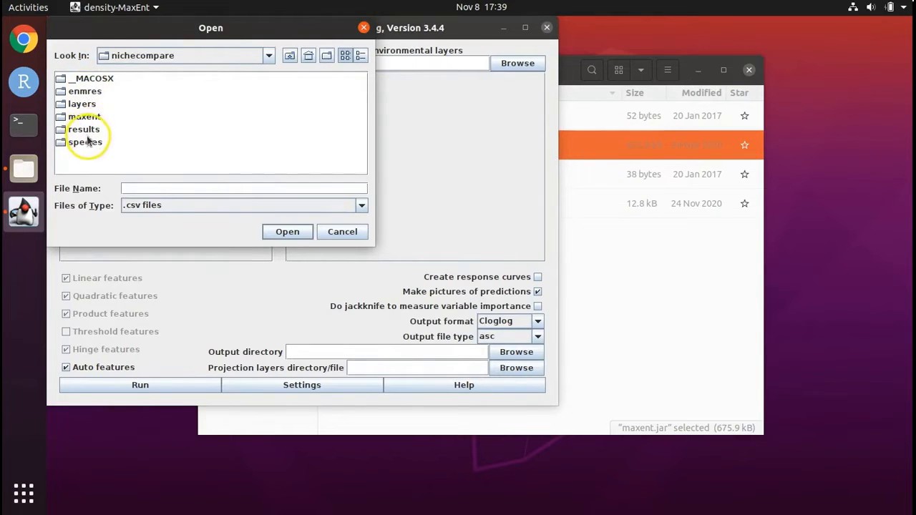
pyautogui.click(88, 143)
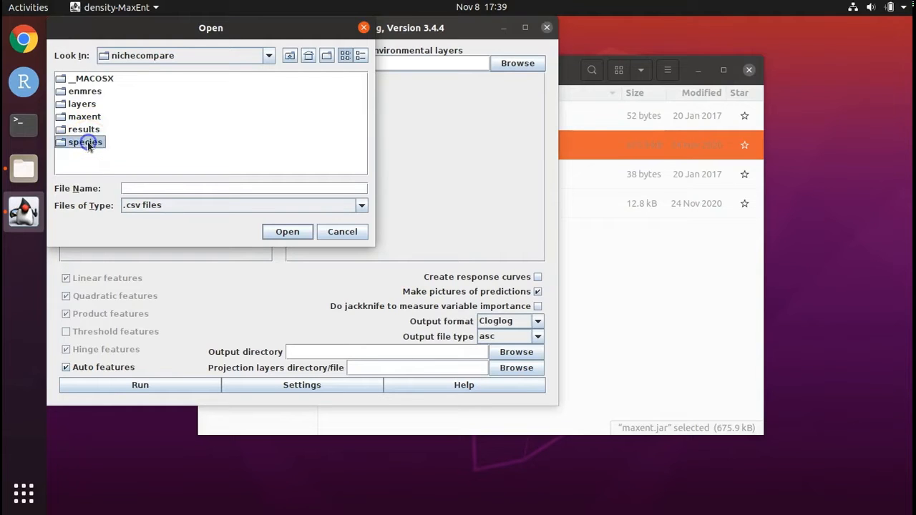
pyautogui.click(86, 142)
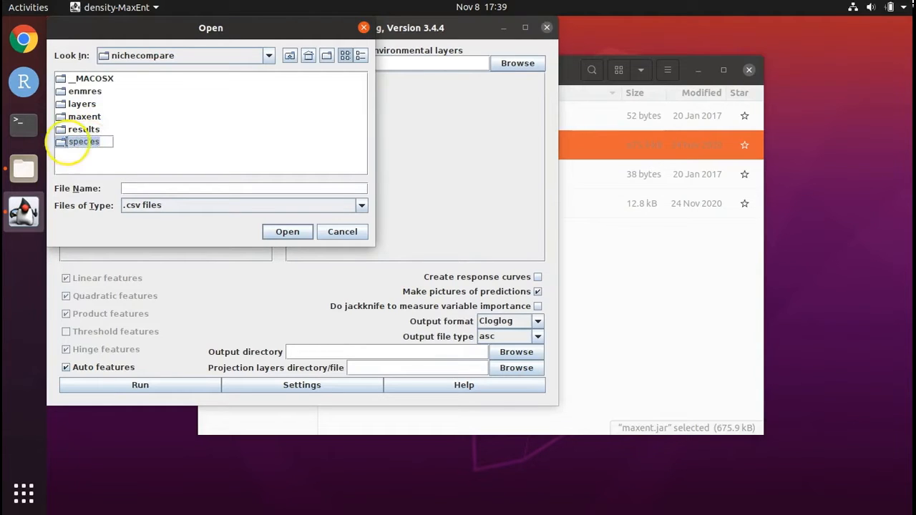
pyautogui.doubleClick(63, 141)
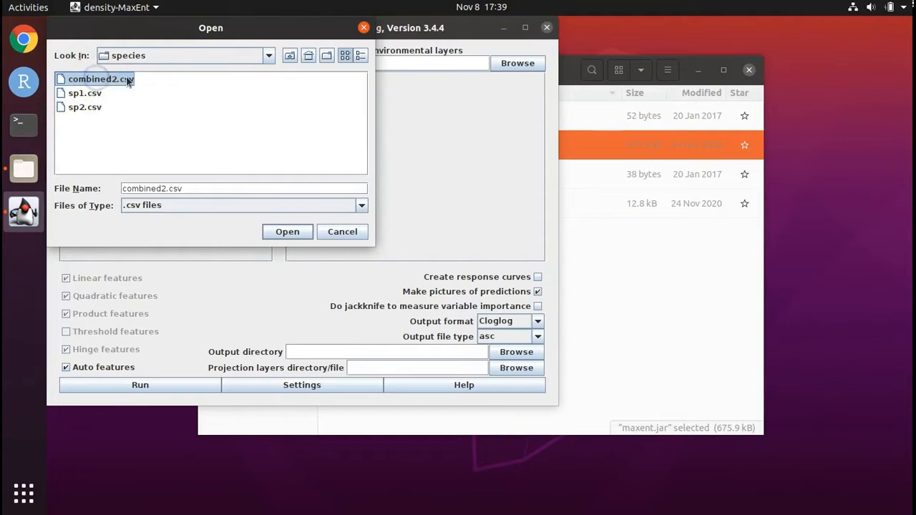
pyautogui.click(300, 233)
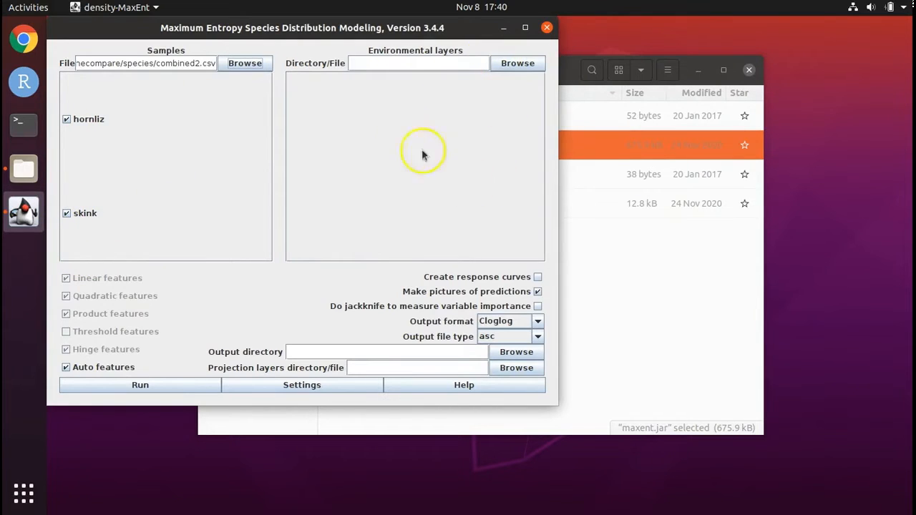
# Set the environmental layers directory to the layers folder inside nichecompare
pyautogui.click(507, 63)
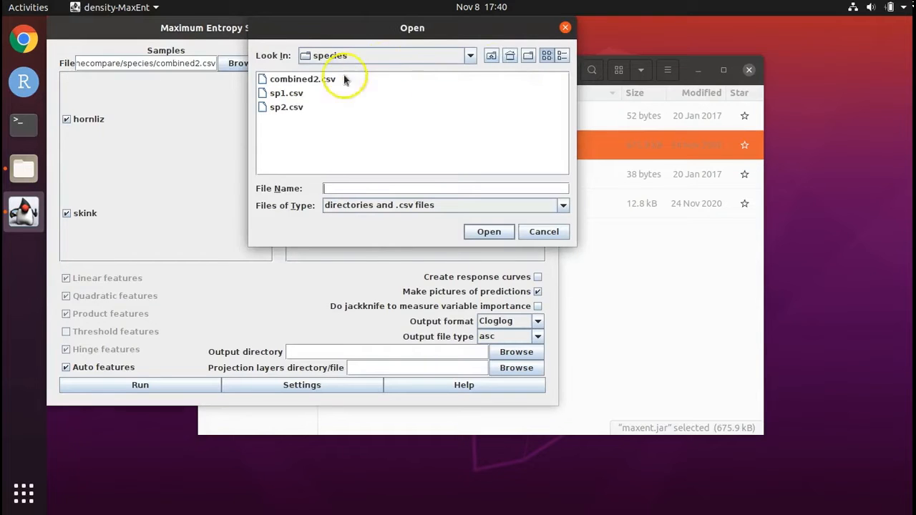
pyautogui.click(492, 57)
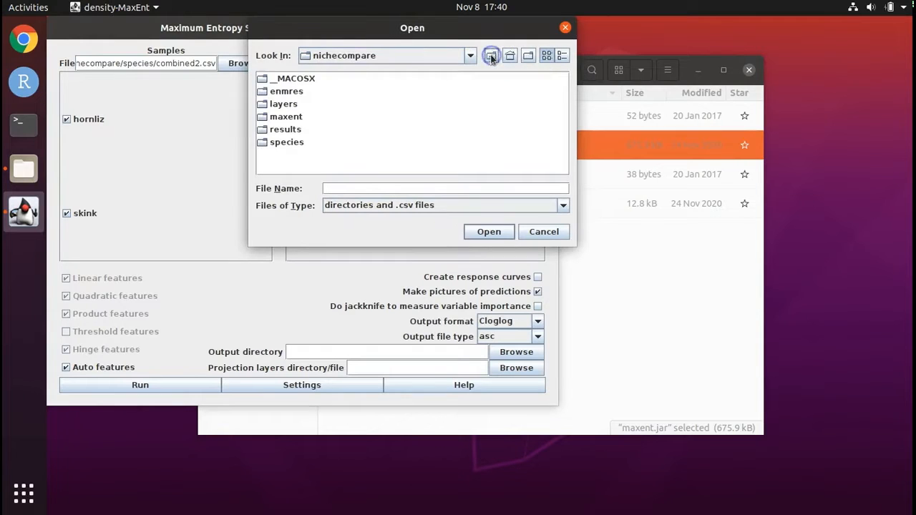
pyautogui.click(284, 105)
pyautogui.click(346, 104)
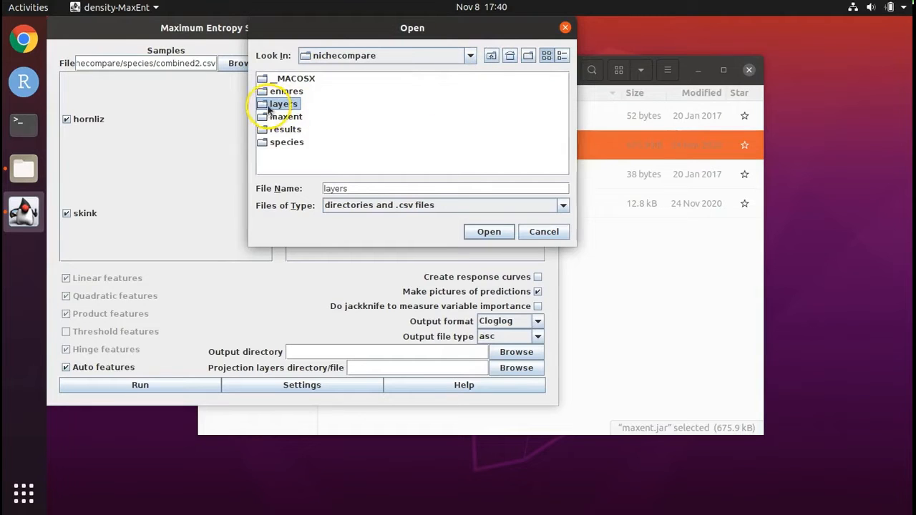
pyautogui.click(264, 105)
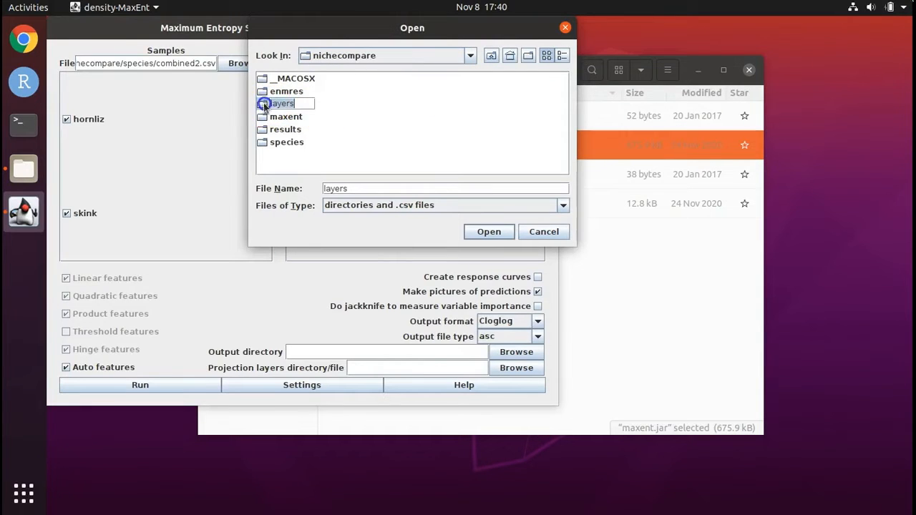
pyautogui.click(490, 233)
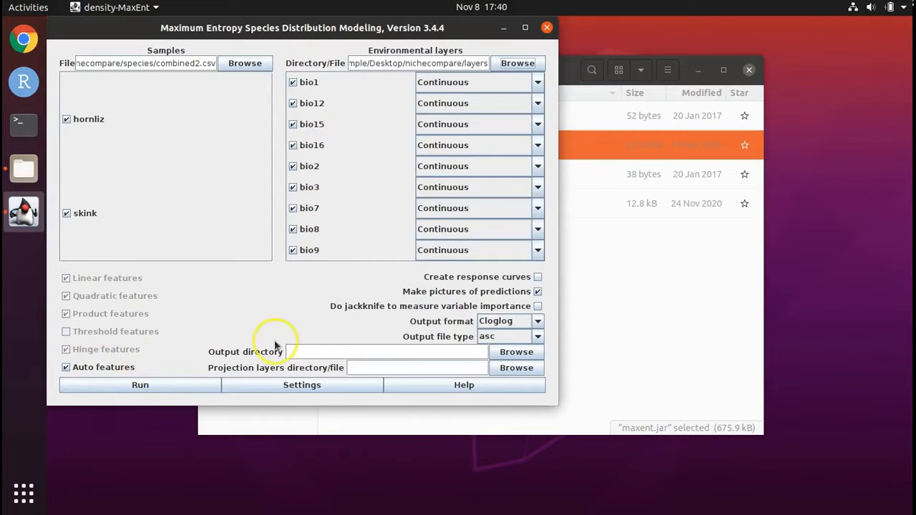
# Set the output directory to nichecompare's results folder and run the models for both species
pyautogui.click(539, 277)
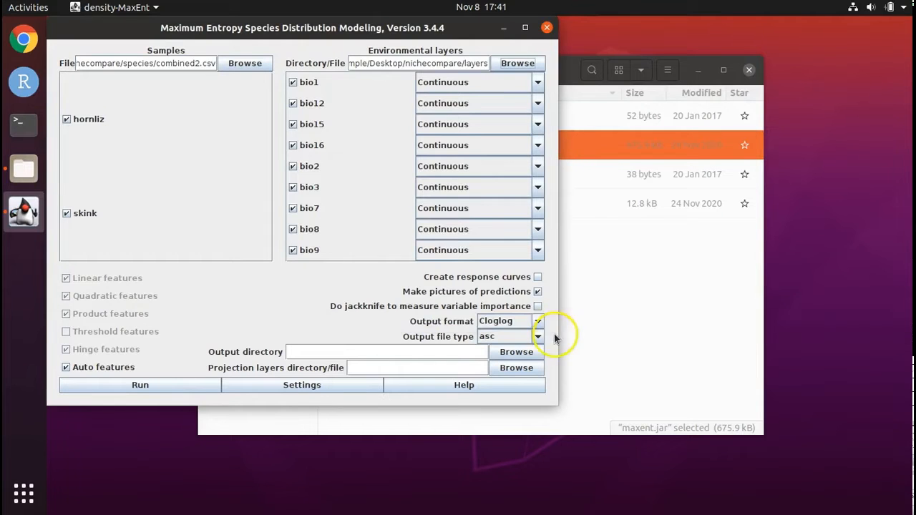
pyautogui.click(517, 354)
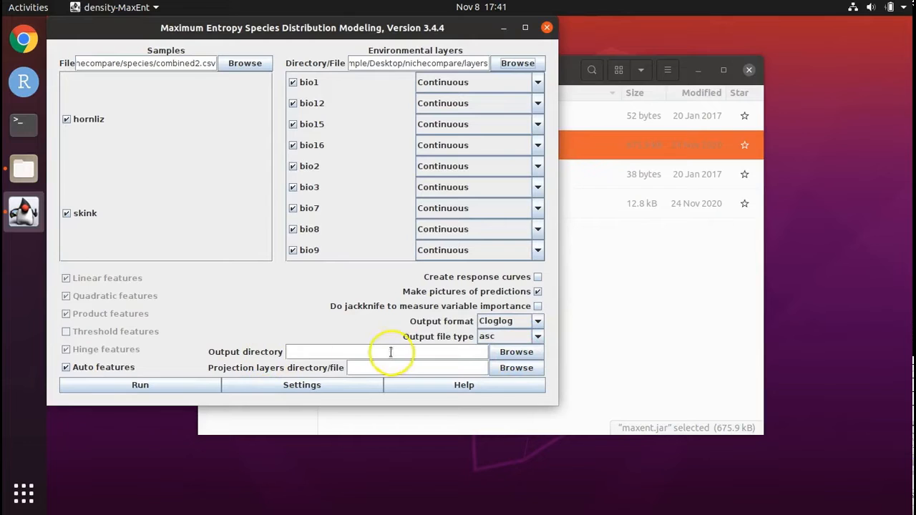
pyautogui.click(509, 353)
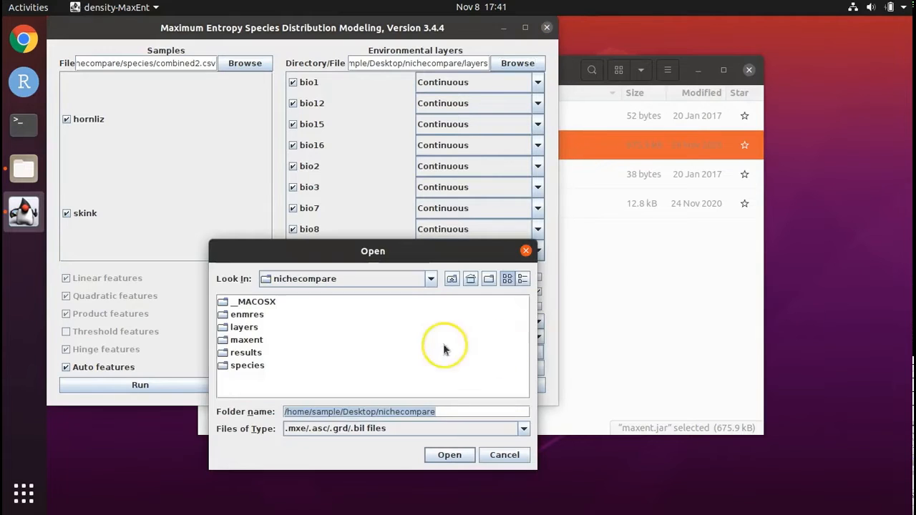
pyautogui.click(252, 352)
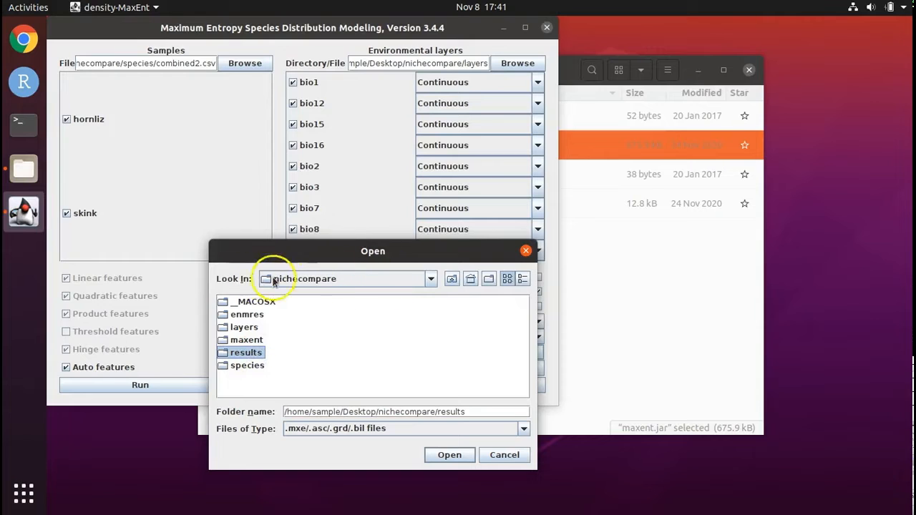
pyautogui.click(459, 460)
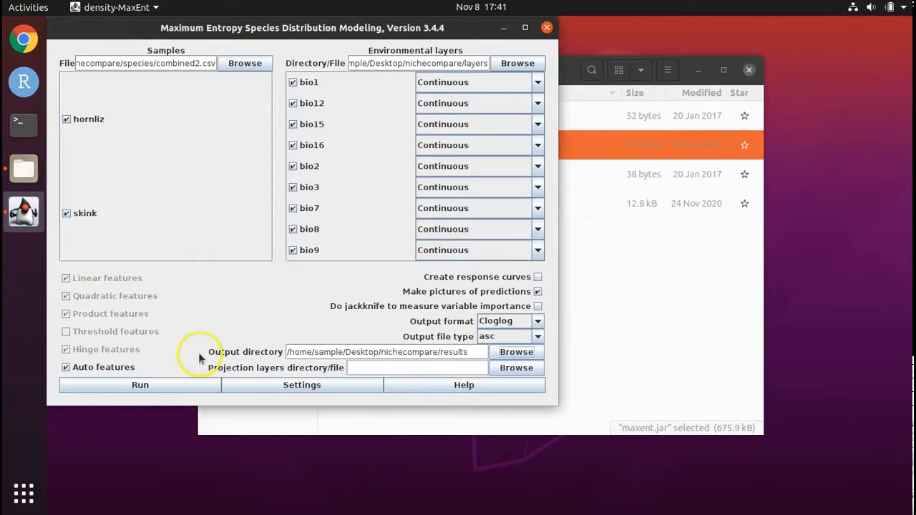
pyautogui.click(153, 386)
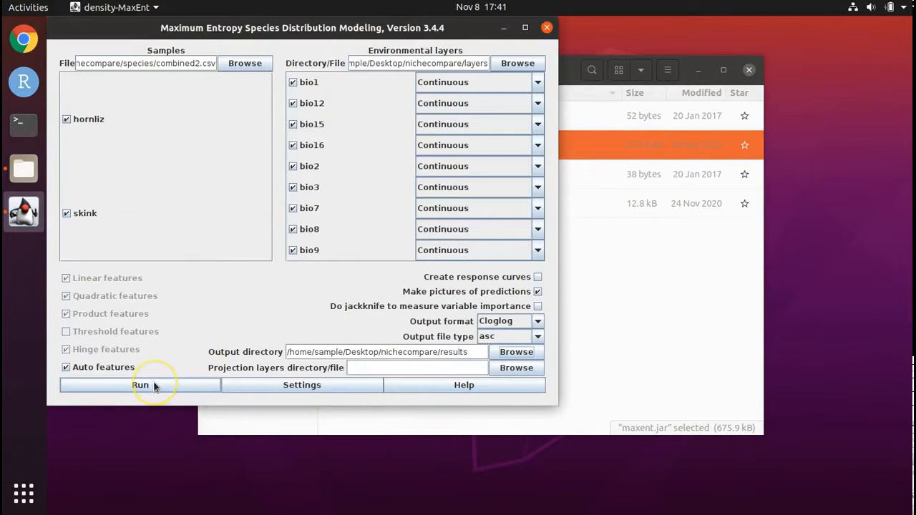
pyautogui.click(153, 386)
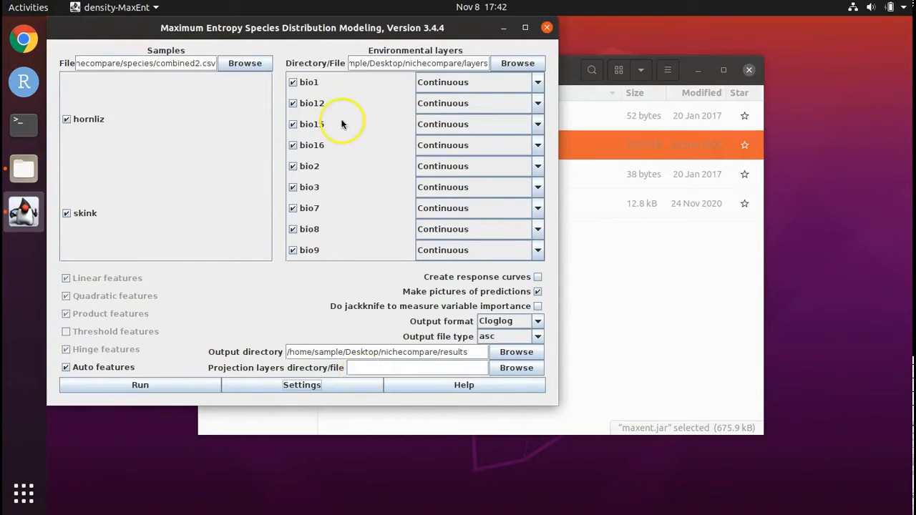
# Switch to Files, open skink.html from nichecompare's results folder and view the report's picture of the model
pyautogui.click(611, 283)
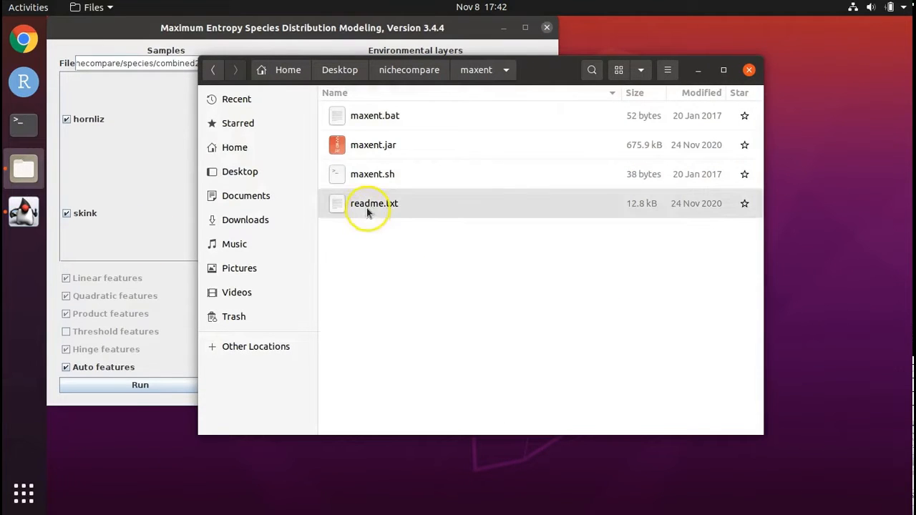
pyautogui.click(419, 71)
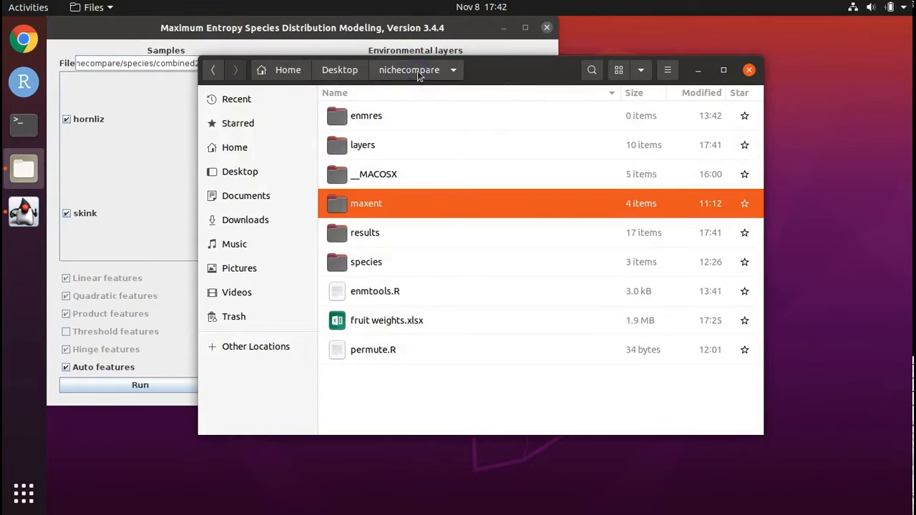
pyautogui.doubleClick(360, 236)
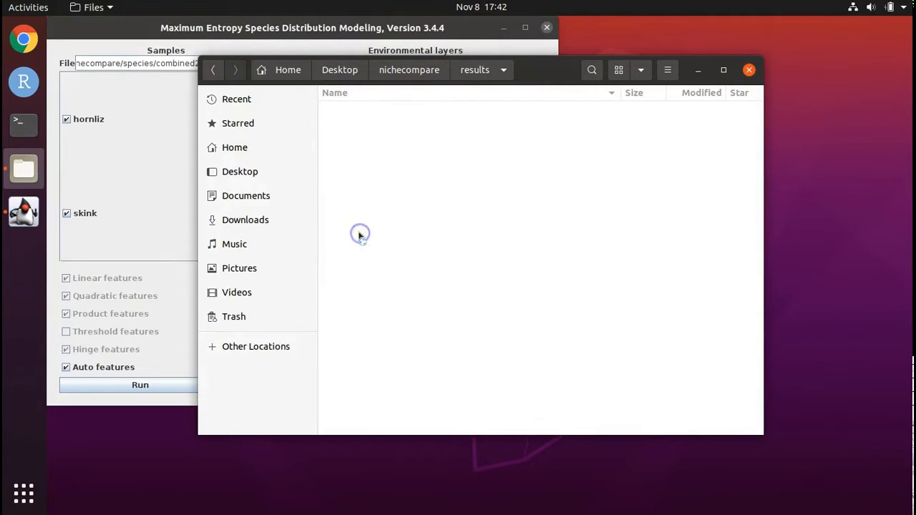
pyautogui.scroll(-5, 424, 235)
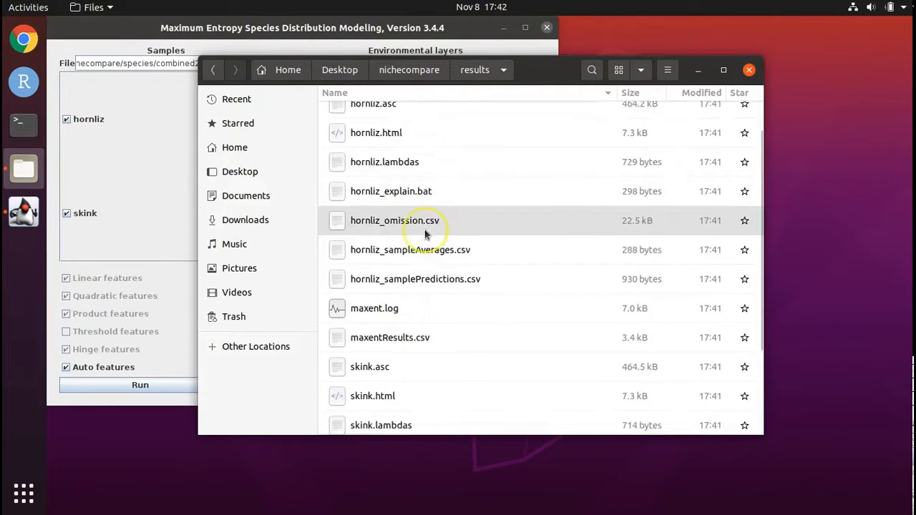
pyautogui.click(419, 277)
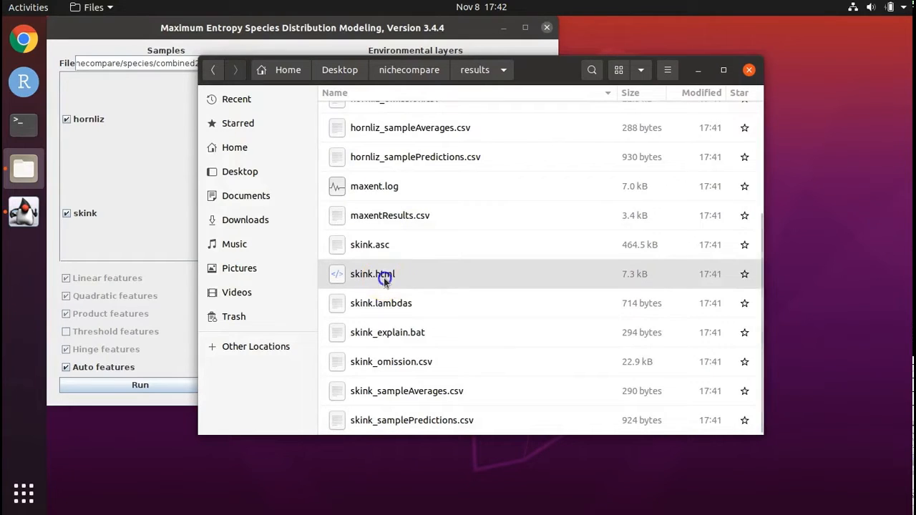
pyautogui.click(383, 278)
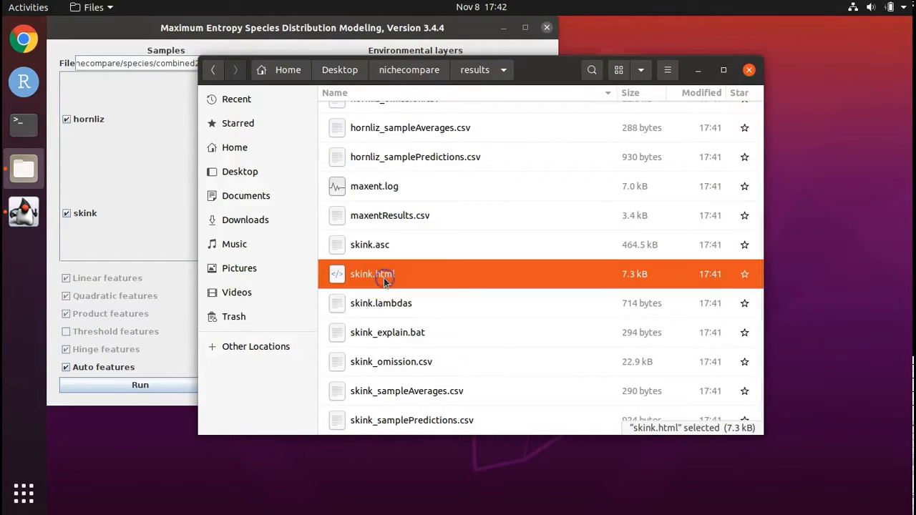
pyautogui.doubleClick(333, 275)
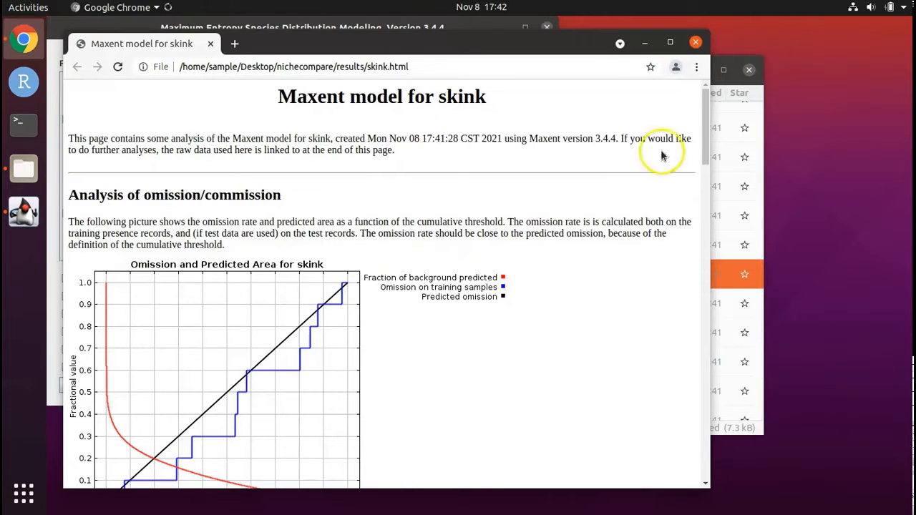
pyautogui.moveTo(704, 127); pyautogui.dragTo(710, 321)
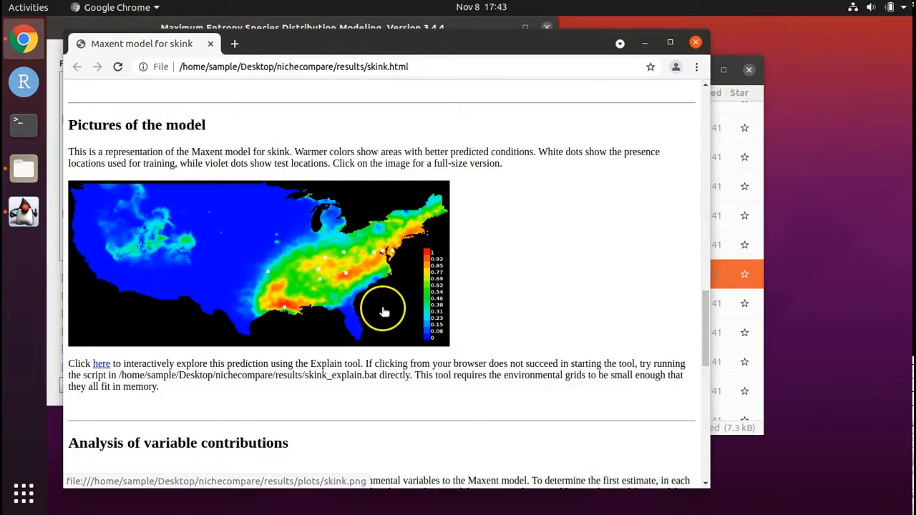
# Open hornliz.html from the results folder and view the report's picture of the model
pyautogui.click(727, 310)
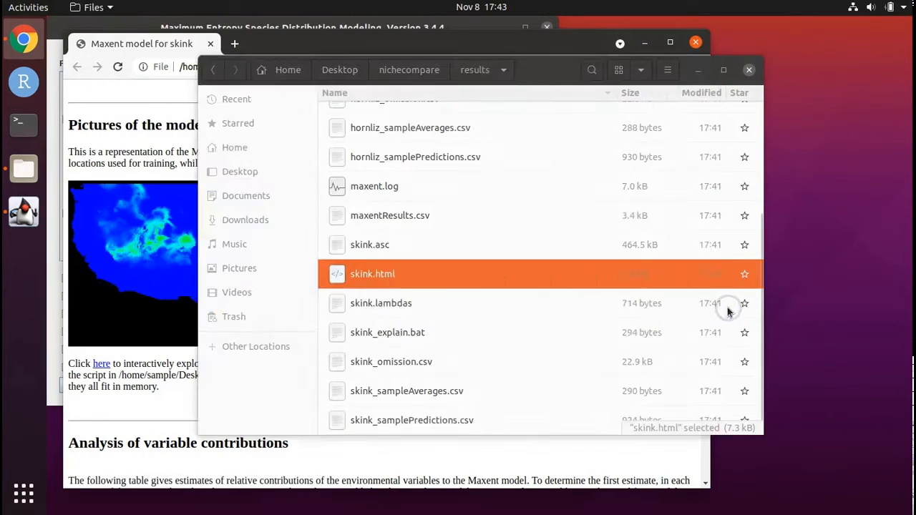
pyautogui.scroll(5, 433, 321)
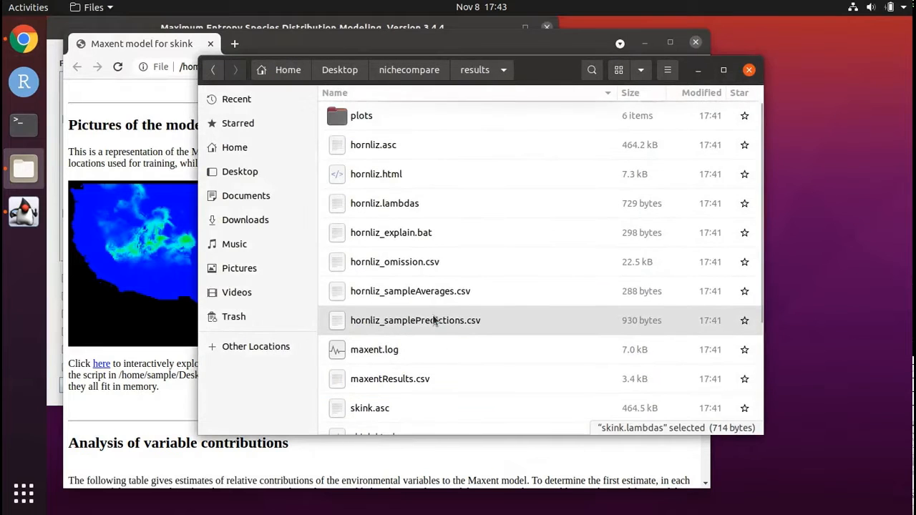
pyautogui.click(392, 177)
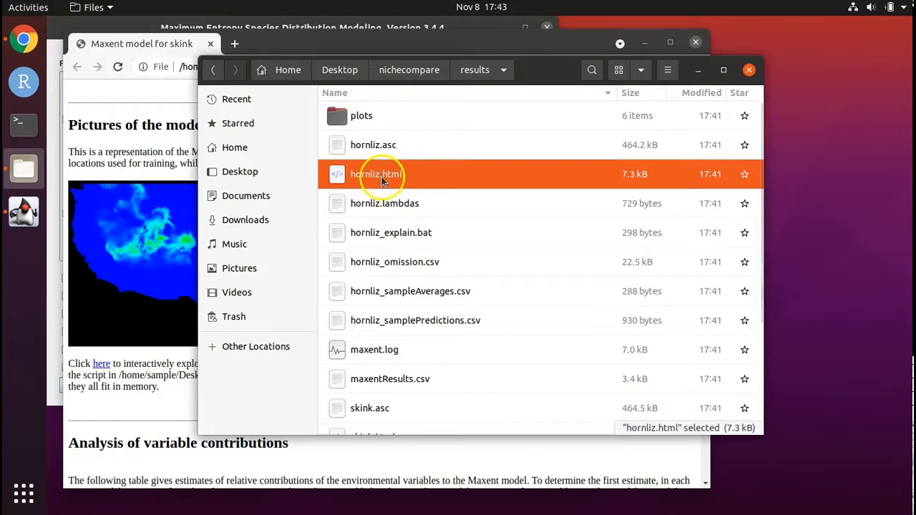
pyautogui.doubleClick(334, 179)
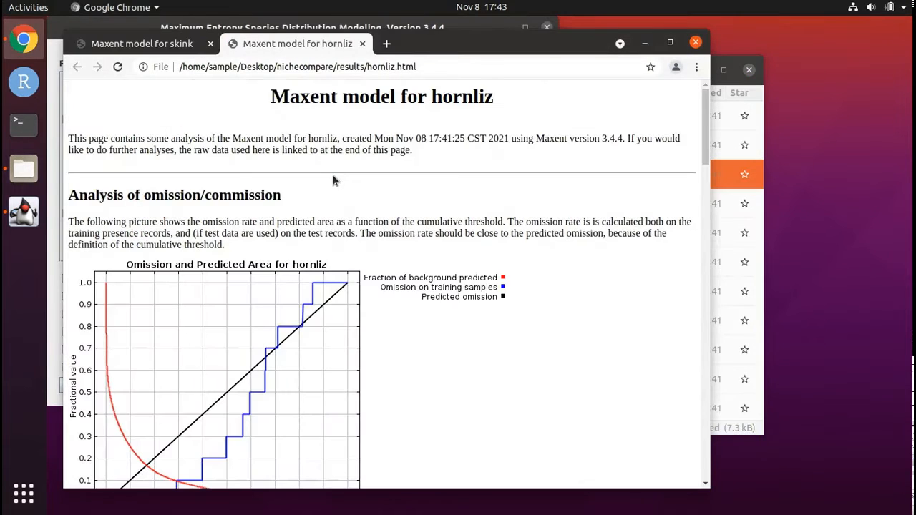
pyautogui.click(145, 45)
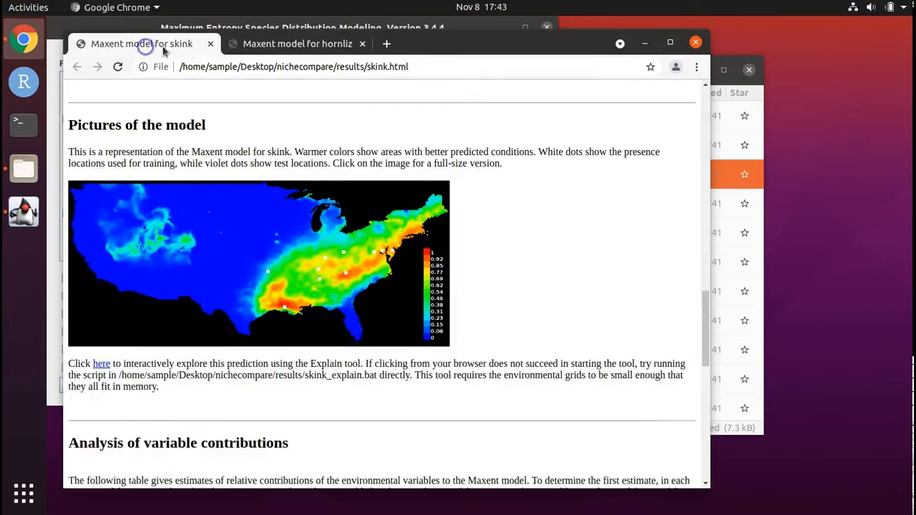
pyautogui.click(282, 45)
pyautogui.moveTo(705, 141); pyautogui.dragTo(706, 311)
pyautogui.click(707, 320)
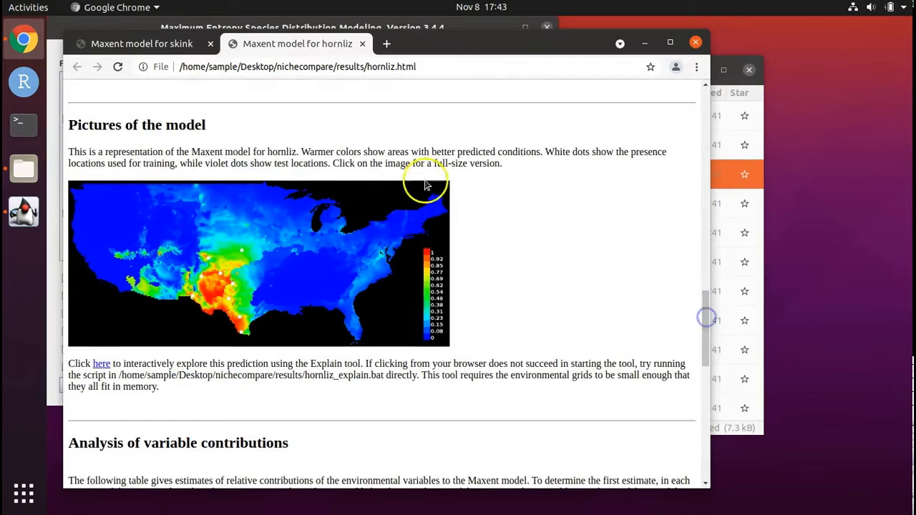
# Compare the predicted distribution maps of skink and hornliz by alternating between their two reports
pyautogui.click(172, 45)
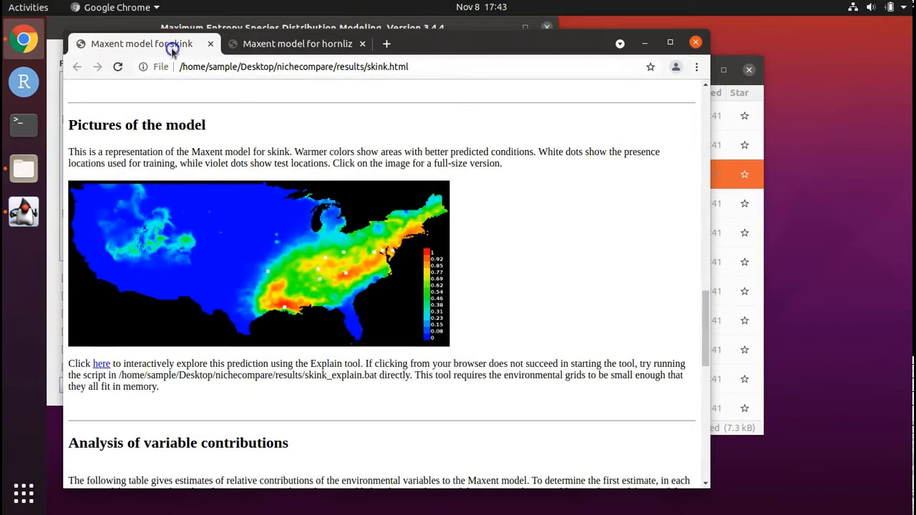
pyautogui.click(309, 47)
pyautogui.click(151, 44)
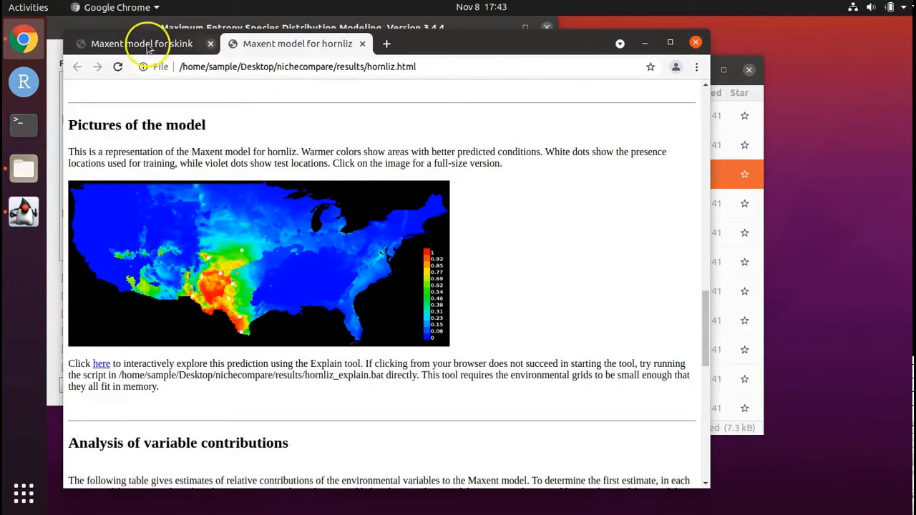
# Examine where the predicted ranges of hornliz and skink differ by switching repeatedly between the two model maps
pyautogui.click(309, 47)
pyautogui.click(309, 47)
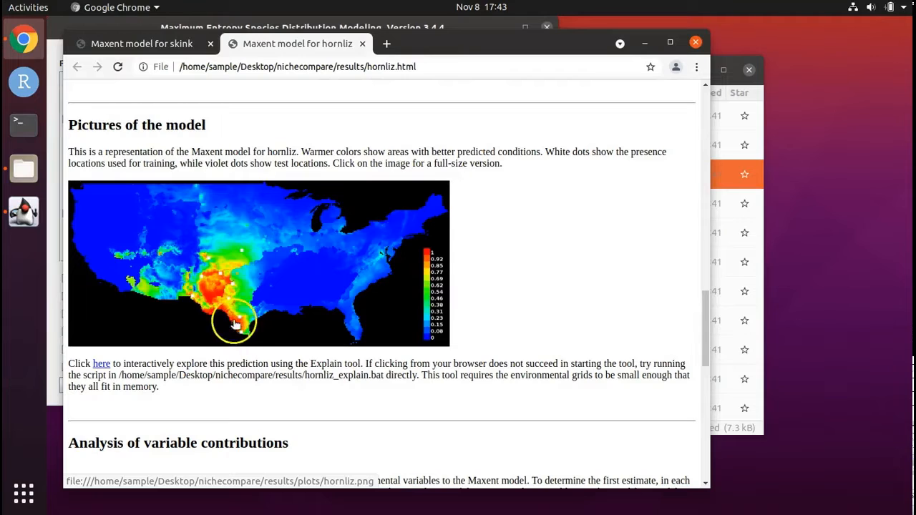
pyautogui.click(184, 51)
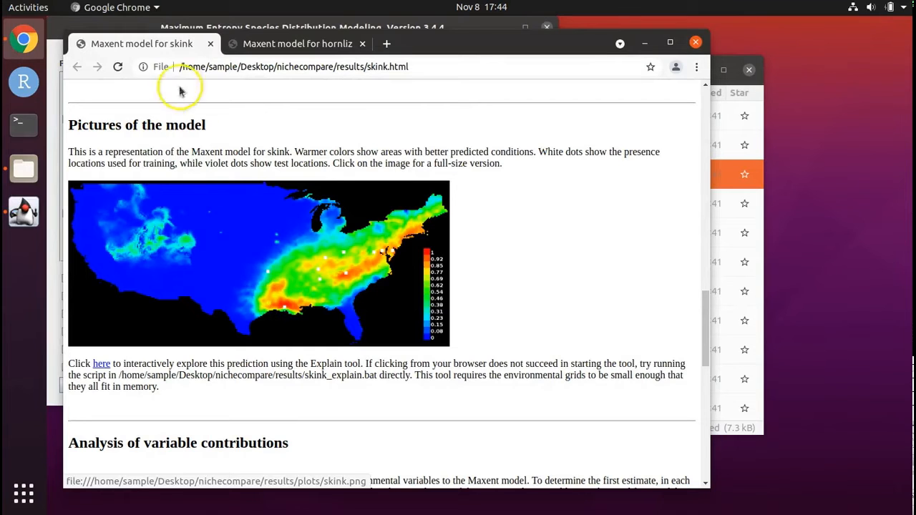
pyautogui.click(326, 52)
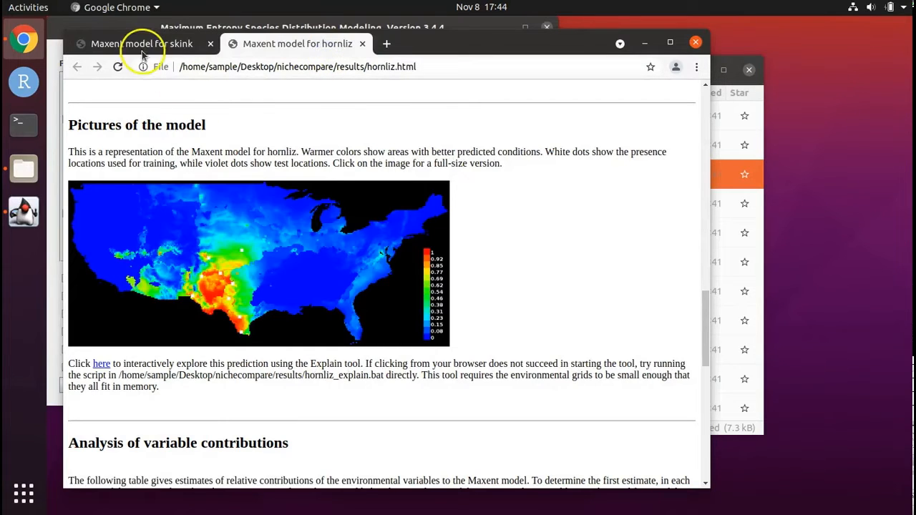
pyautogui.click(140, 47)
pyautogui.click(317, 45)
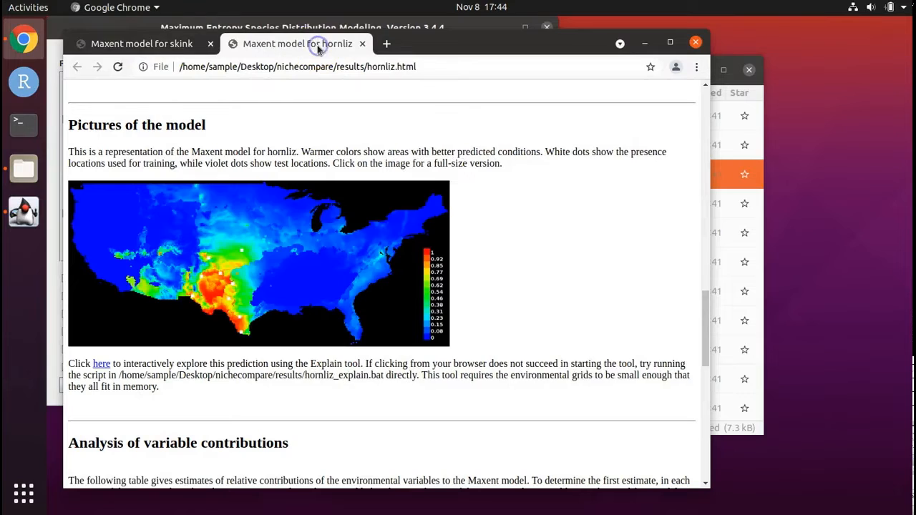
pyautogui.click(176, 48)
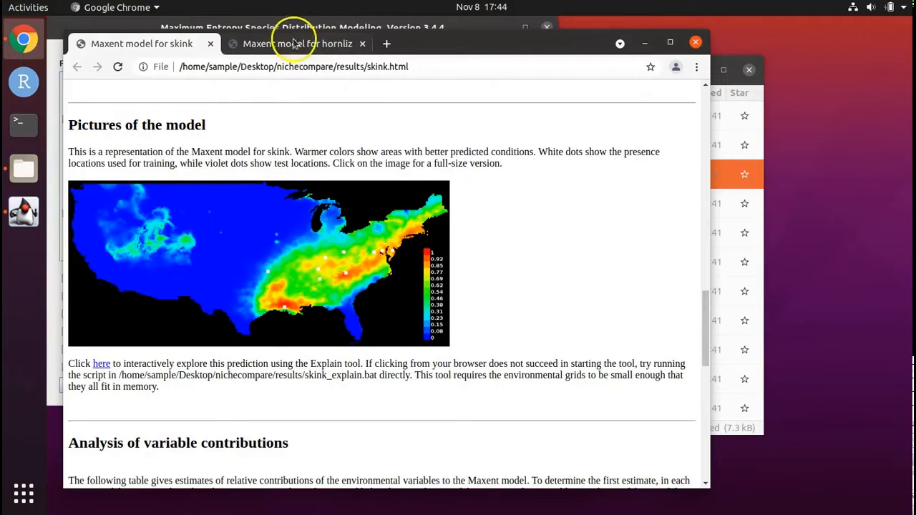
pyautogui.click(296, 43)
pyautogui.click(129, 43)
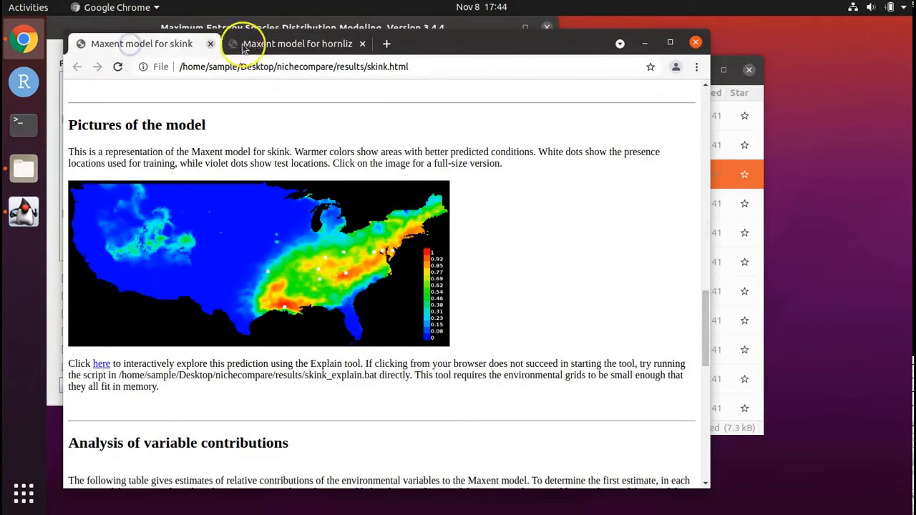
pyautogui.click(247, 44)
pyautogui.click(179, 44)
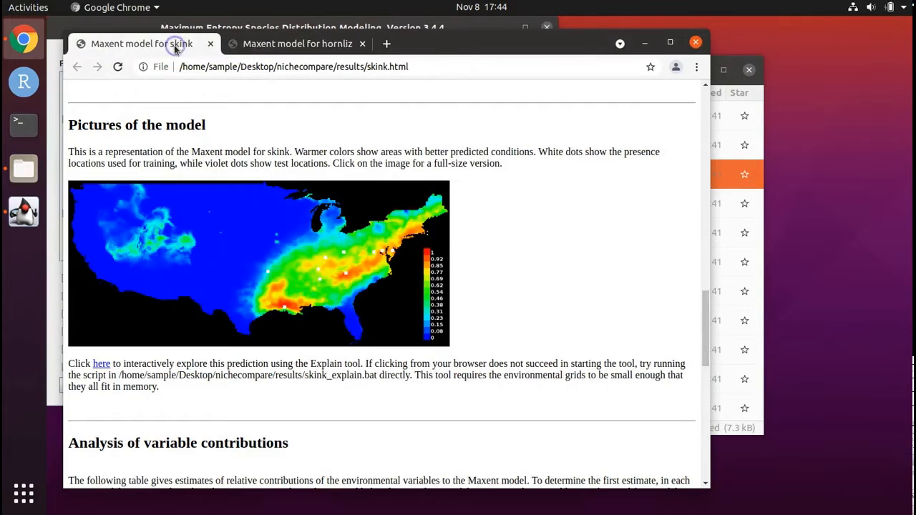
pyautogui.click(255, 46)
pyautogui.click(163, 43)
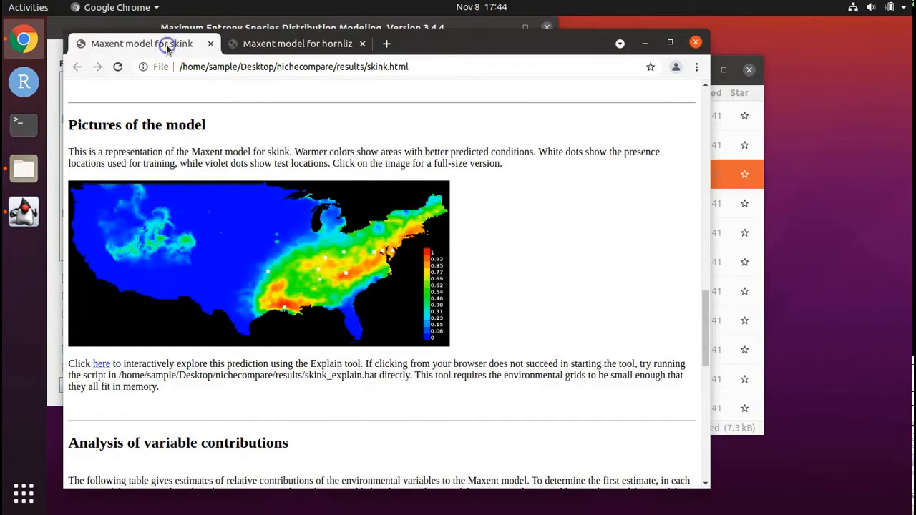
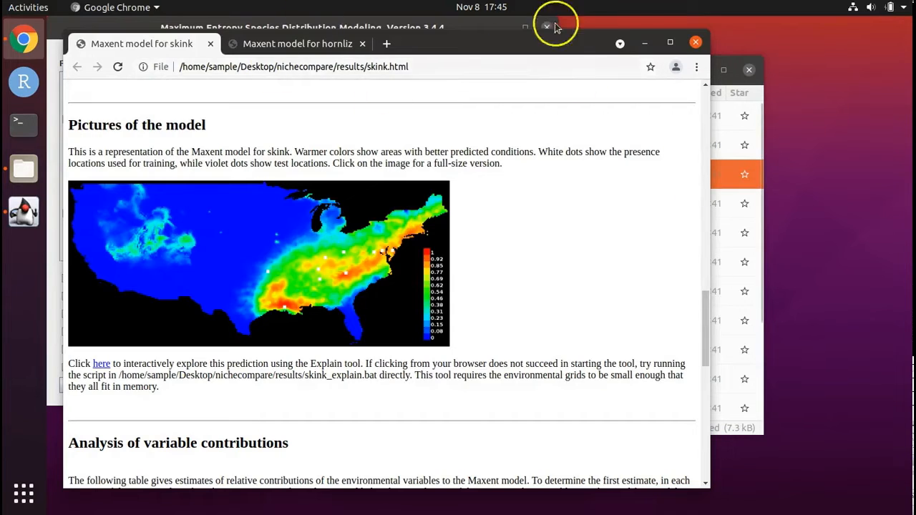
# Close the browser reports and the MaxEnt program, and return to the nichecompare folder in Files
pyautogui.click(695, 43)
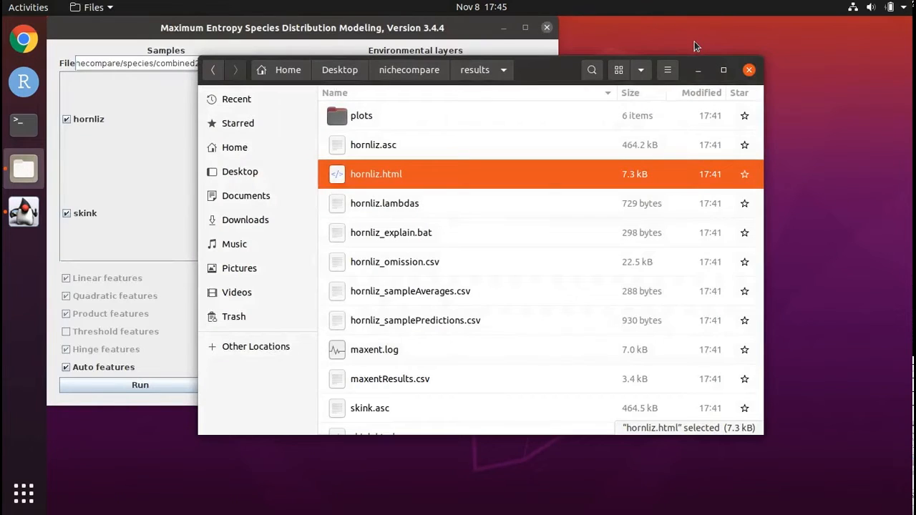
pyautogui.click(499, 28)
pyautogui.click(546, 30)
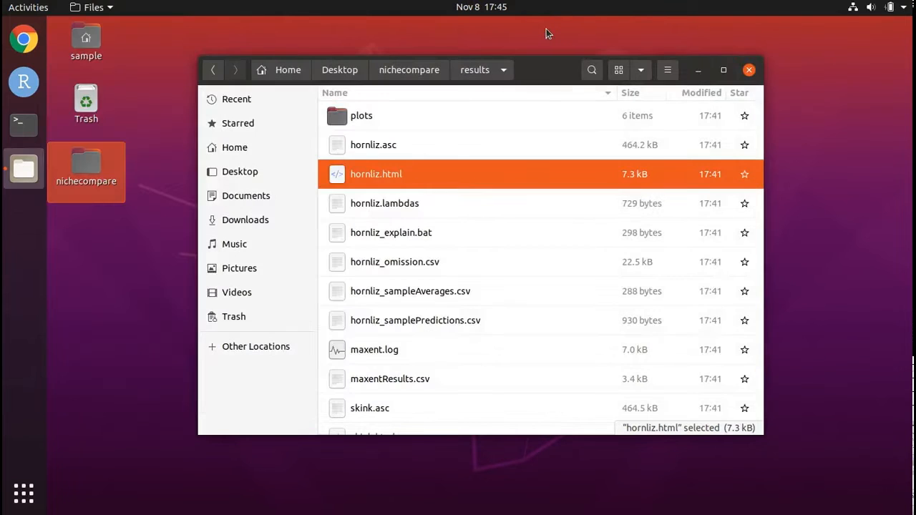
pyautogui.click(413, 72)
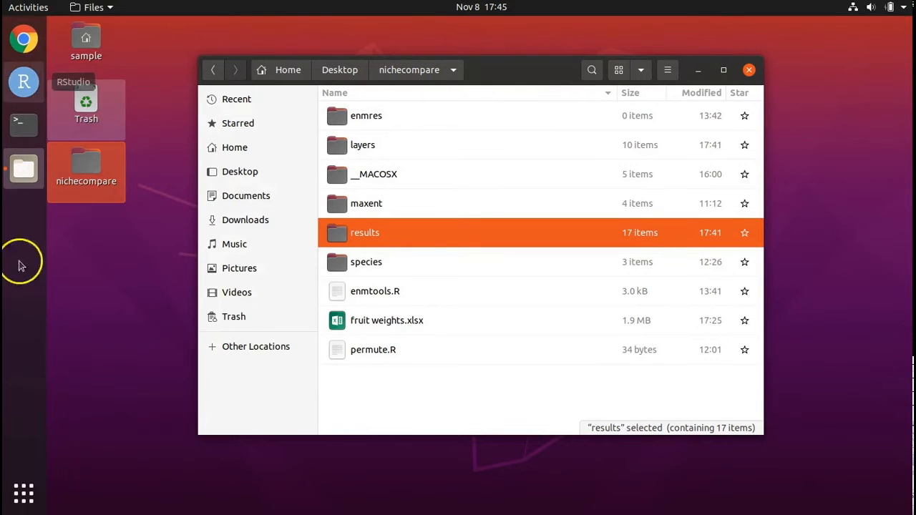
# Switch to RStudio and open the script permute.R from the nichecompare folder on the Desktop
pyautogui.click(23, 79)
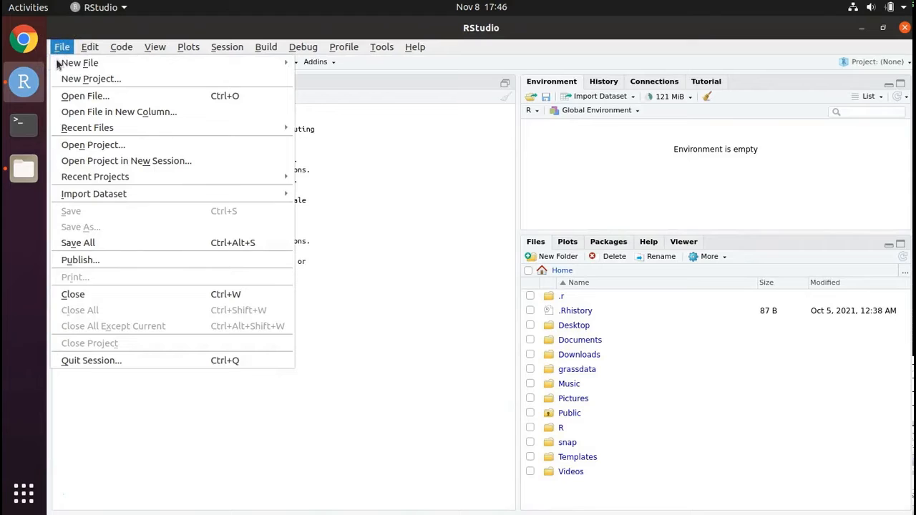
pyautogui.click(72, 96)
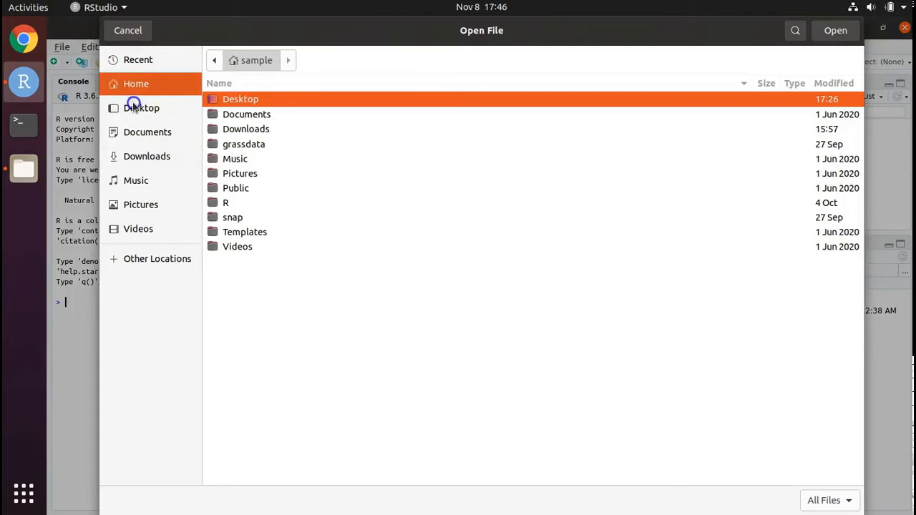
pyautogui.click(135, 107)
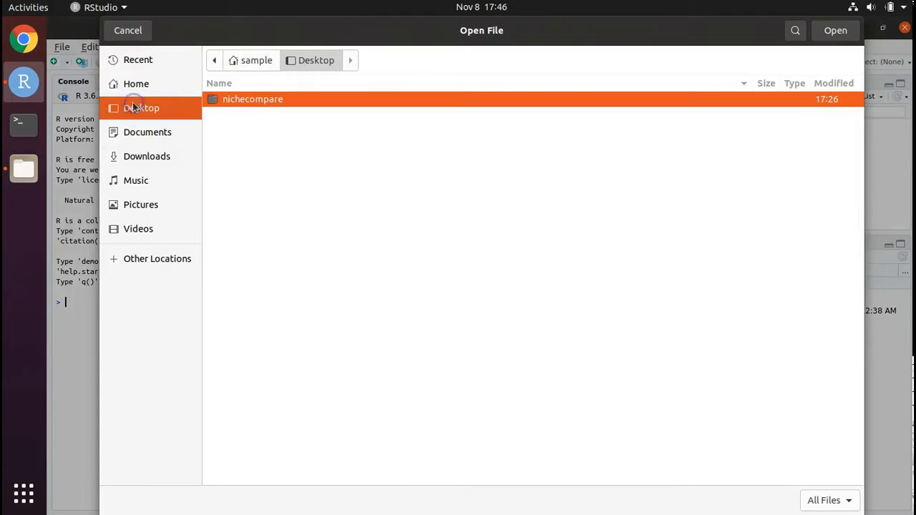
pyautogui.doubleClick(229, 107)
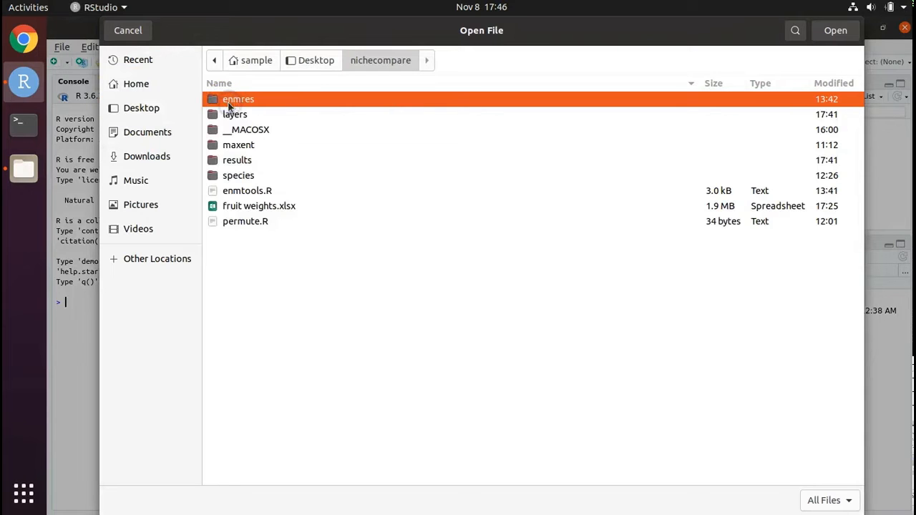
pyautogui.click(245, 222)
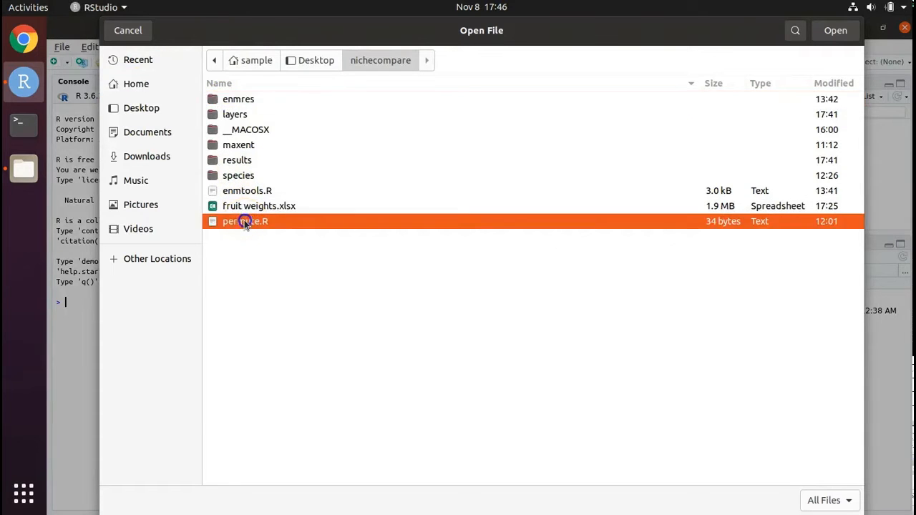
pyautogui.click(830, 32)
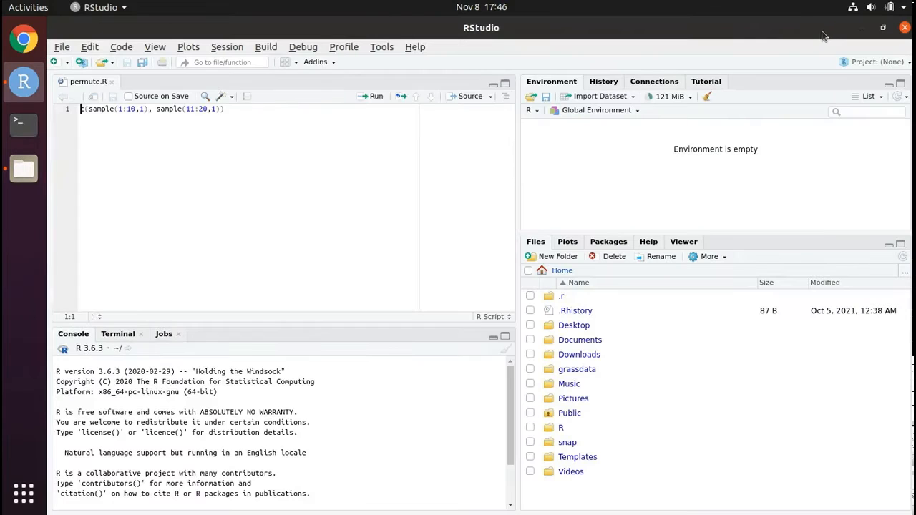
# Run the script line c(sample(1:10,1), sample(11:20,1)) to draw one random number from each range
pyautogui.click(243, 111)
pyautogui.moveTo(197, 111); pyautogui.dragTo(79, 109)
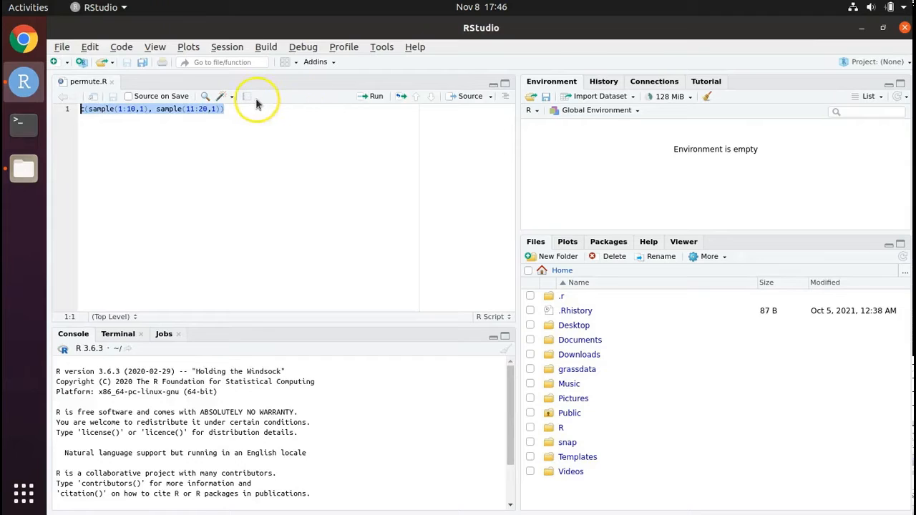
pyautogui.click(363, 96)
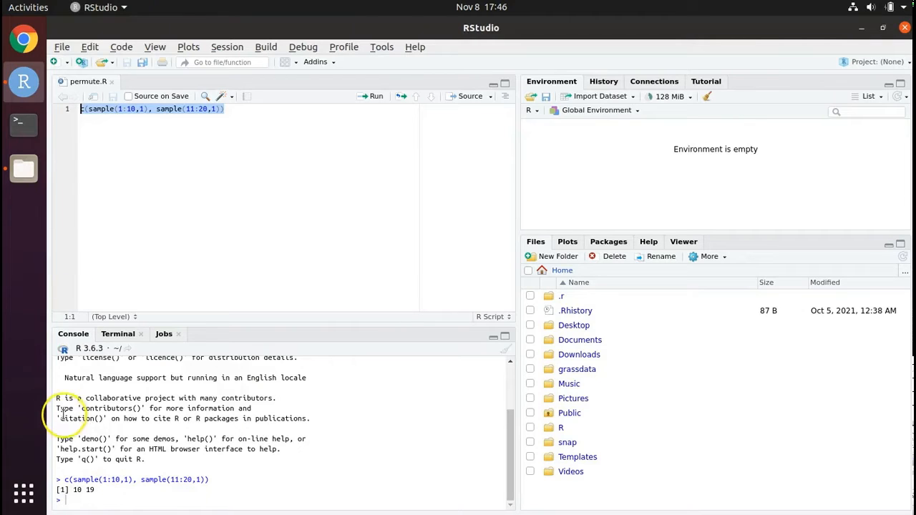
# Switch to Files and duplicate combined2.csv inside nichecompare's species folder
pyautogui.click(25, 168)
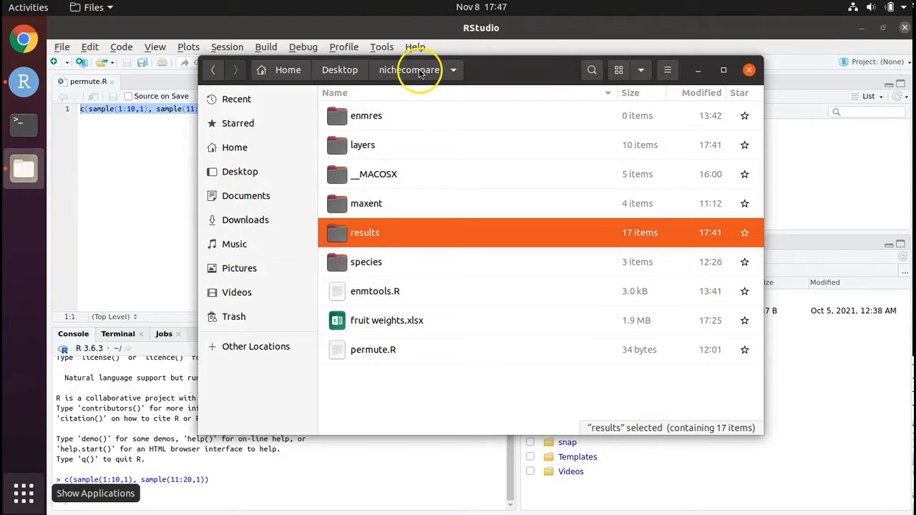
pyautogui.click(357, 266)
pyautogui.doubleClick(357, 267)
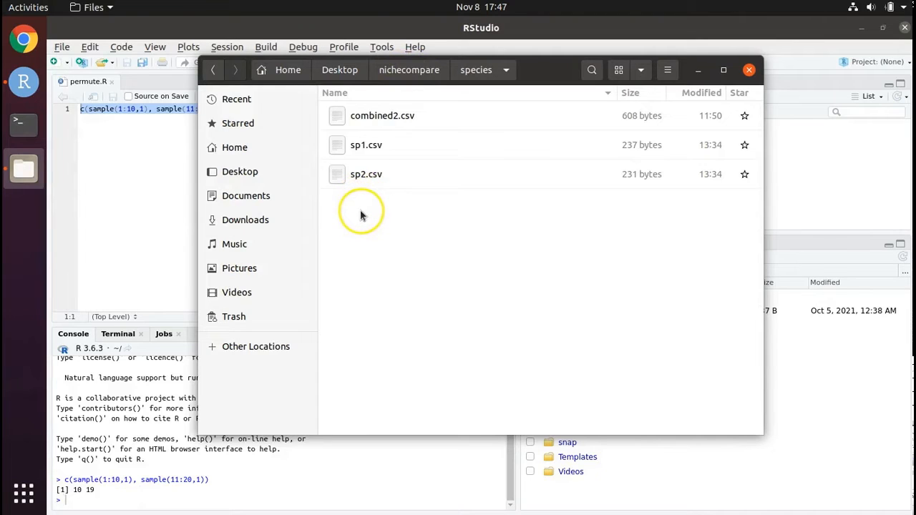
pyautogui.click(382, 122)
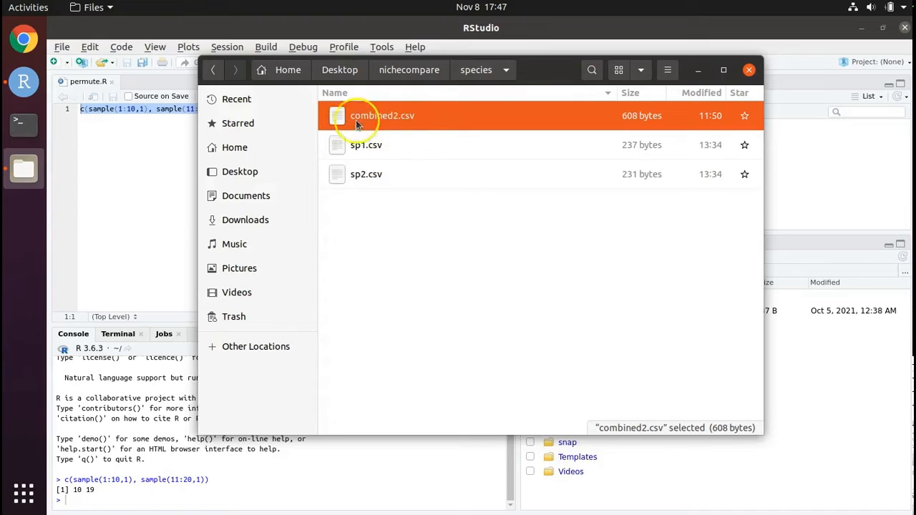
pyautogui.rightClick(399, 120)
pyautogui.click(423, 182)
pyautogui.click(397, 238)
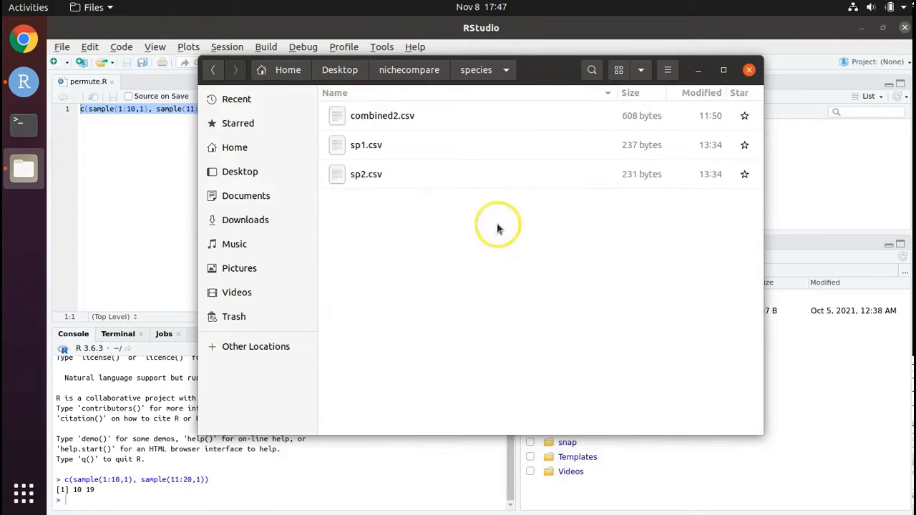
pyautogui.rightClick(412, 227)
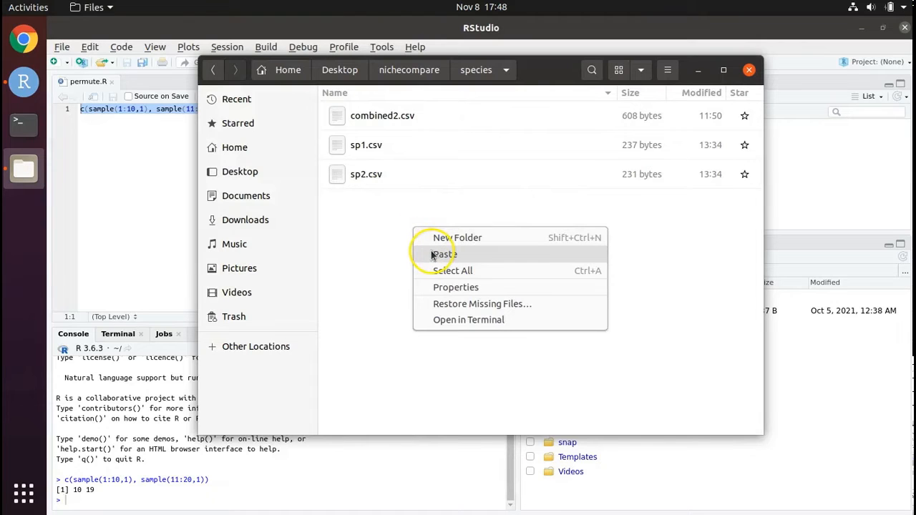
pyautogui.click(444, 254)
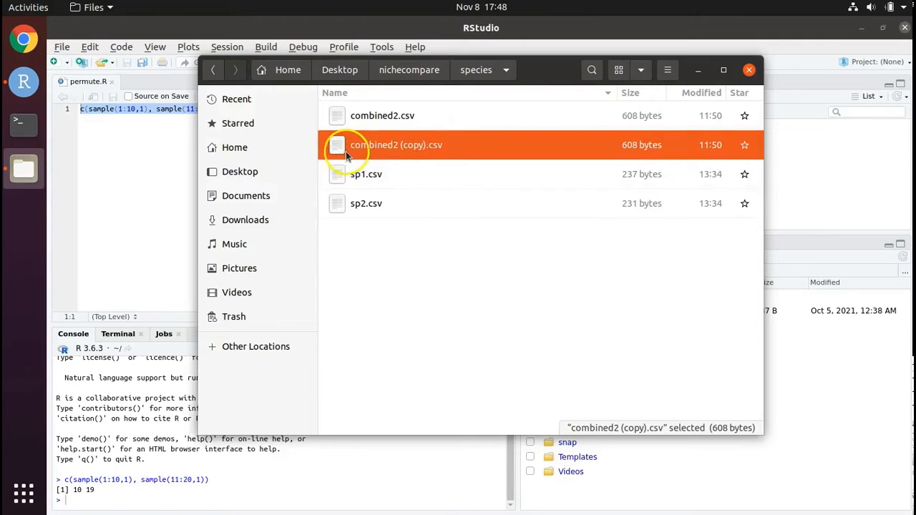
# Open combined2 (copy).csv in LibreOffice Calc with the default import settings and zoom the sheet to 200%
pyautogui.doubleClick(432, 149)
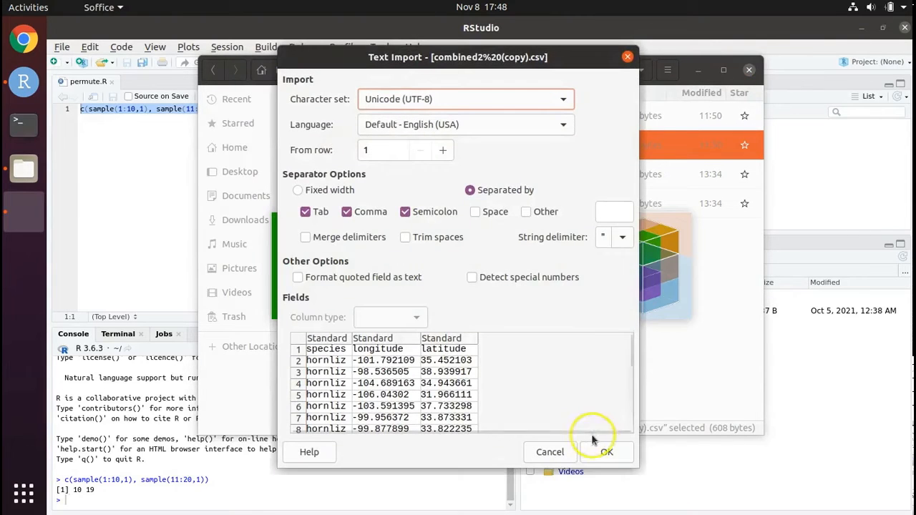
pyautogui.click(604, 452)
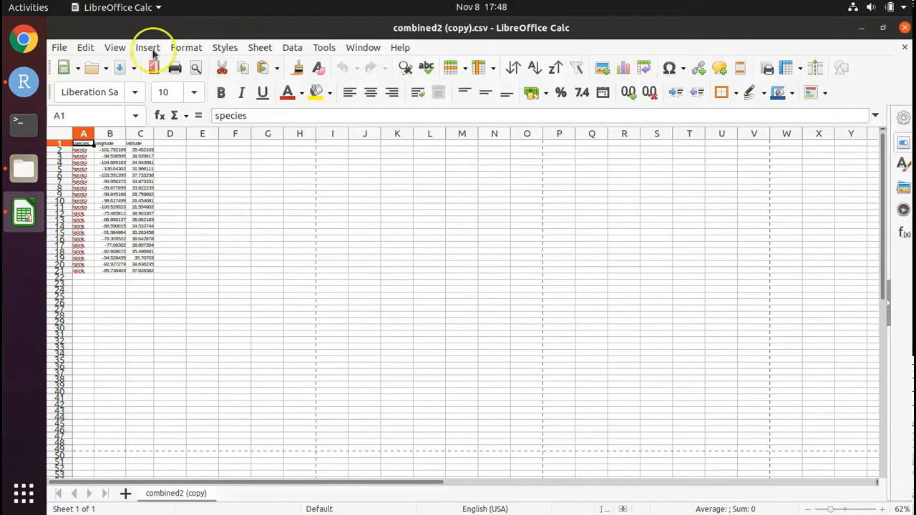
pyautogui.click(120, 48)
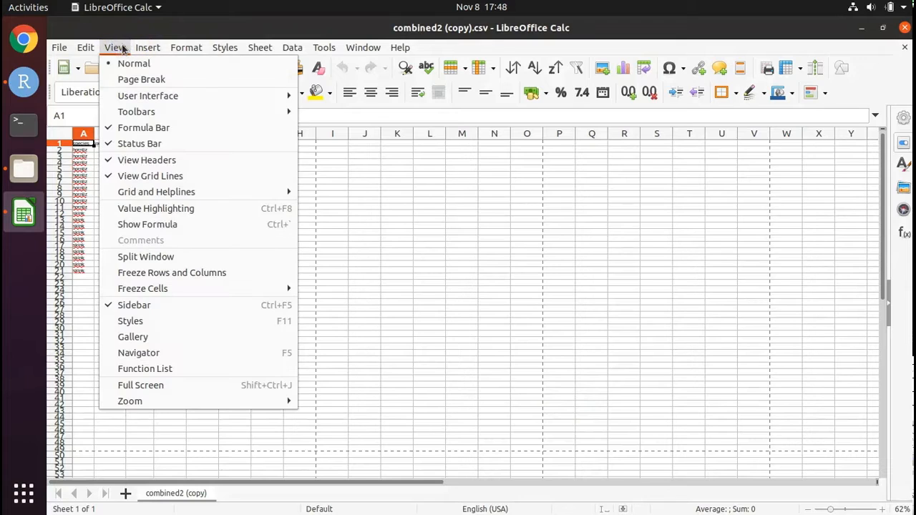
pyautogui.moveTo(184, 403)
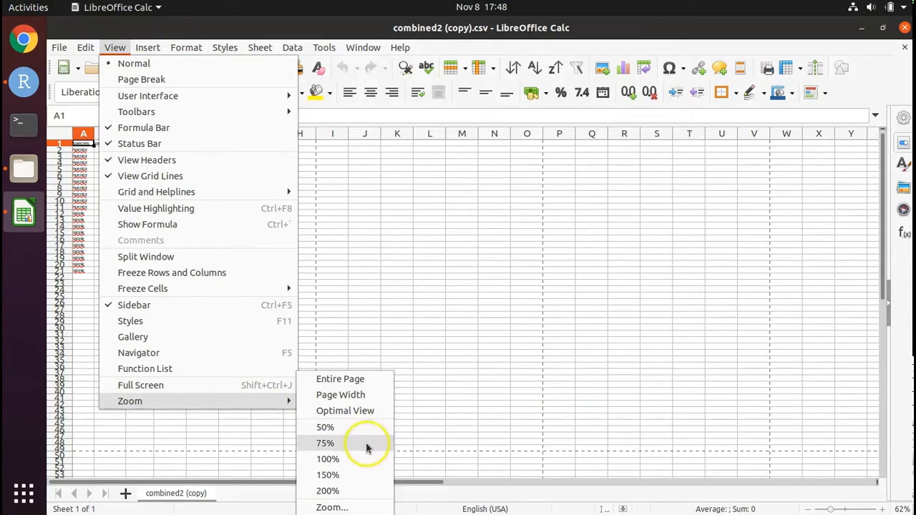
pyautogui.click(361, 491)
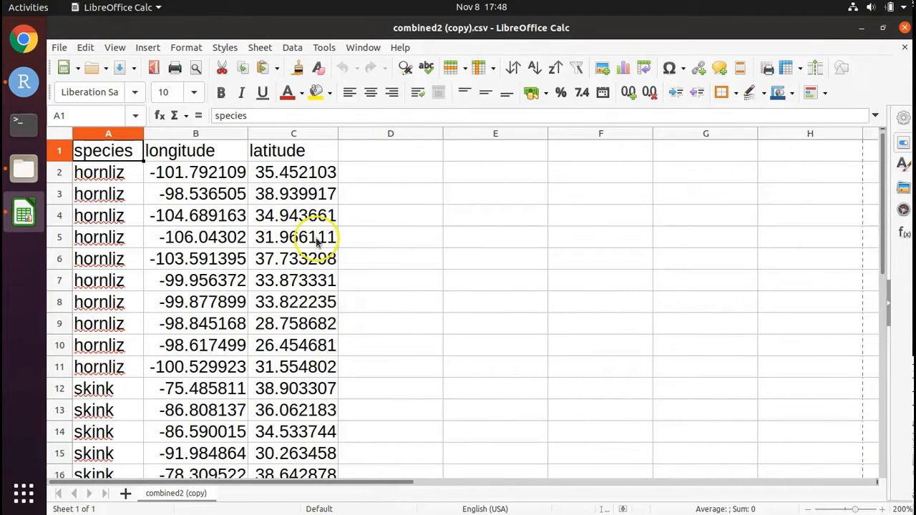
# Check the drawn numbers in RStudio, return to Calc and move the hornliz coordinates from B10:C10 to D10:E10
pyautogui.click(28, 85)
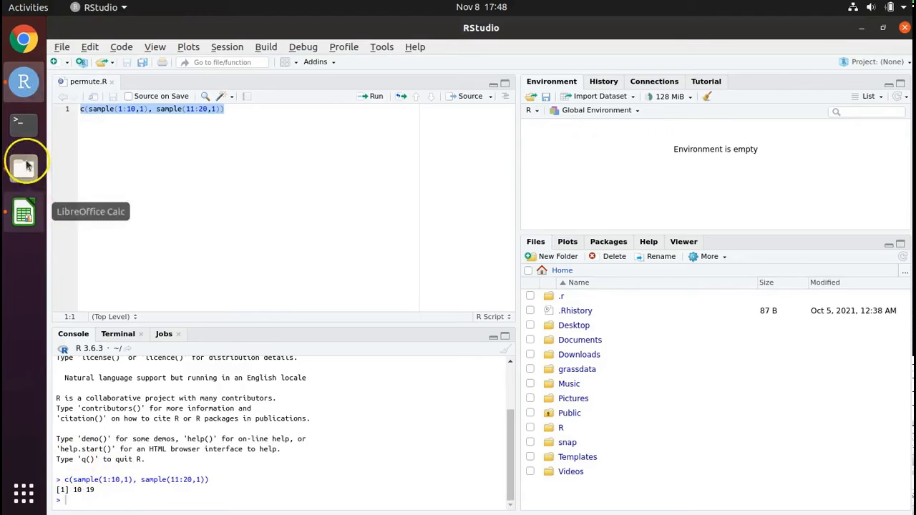
pyautogui.click(23, 212)
pyautogui.click(83, 344)
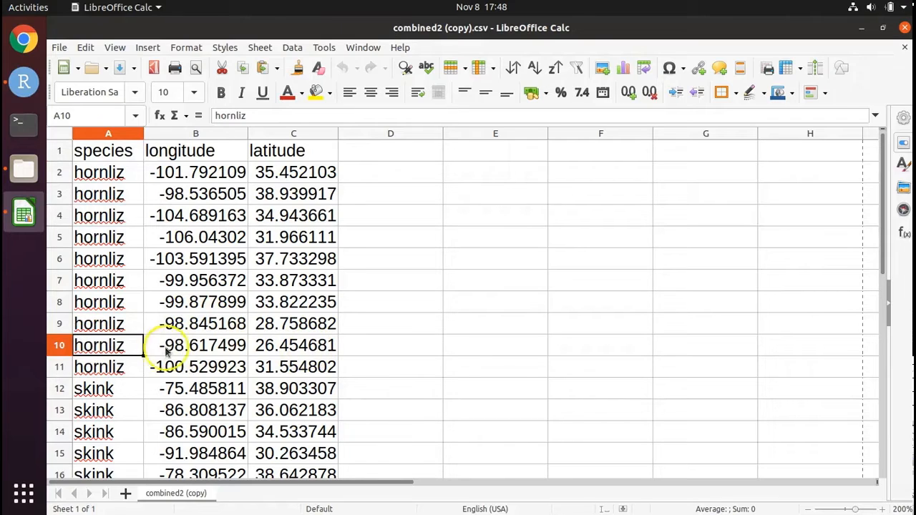
pyautogui.click(206, 347)
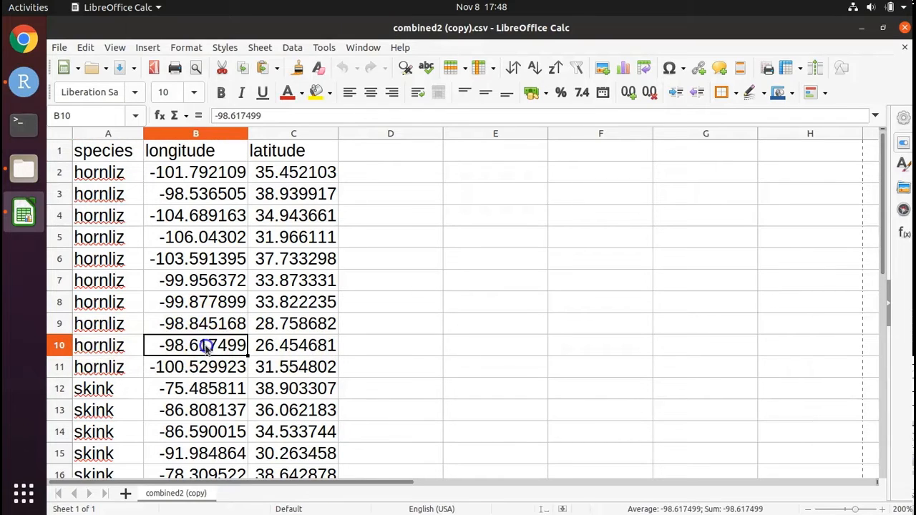
pyautogui.moveTo(209, 347); pyautogui.dragTo(283, 347)
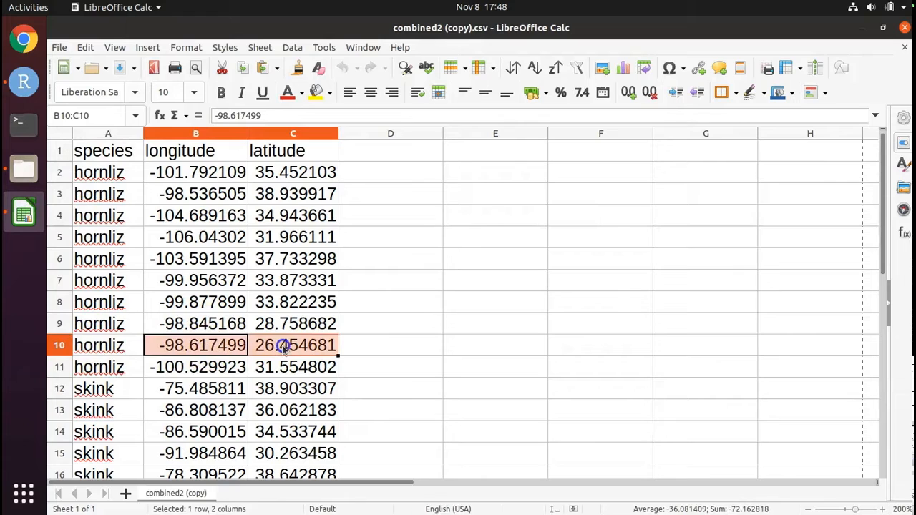
pyautogui.rightClick(320, 346)
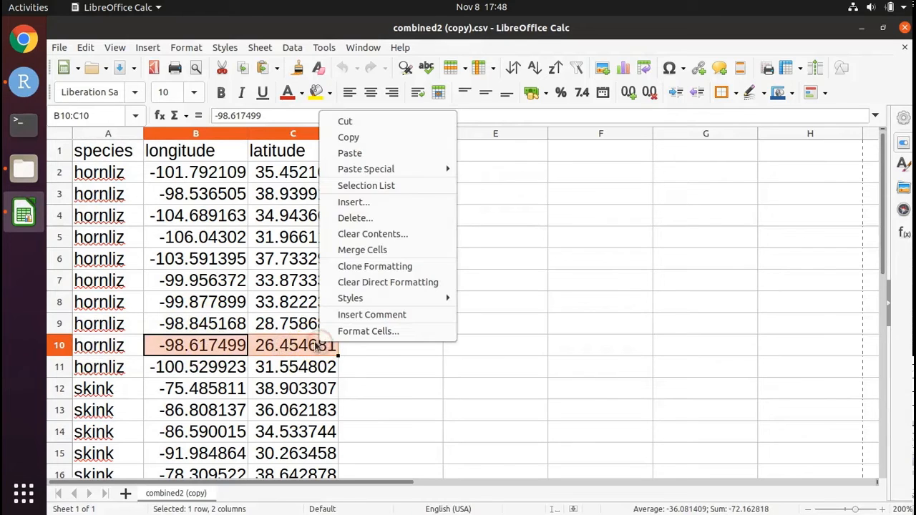
pyautogui.click(200, 345)
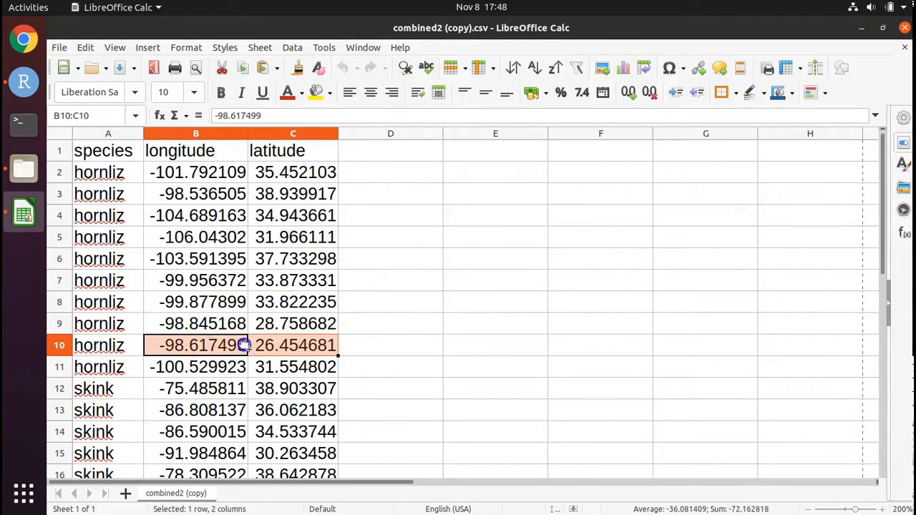
pyautogui.moveTo(244, 345)
pyautogui.mouseDown()
pyautogui.moveTo(255, 346)
pyautogui.moveTo(227, 346)
pyautogui.mouseUp()
pyautogui.rightClick(288, 347)
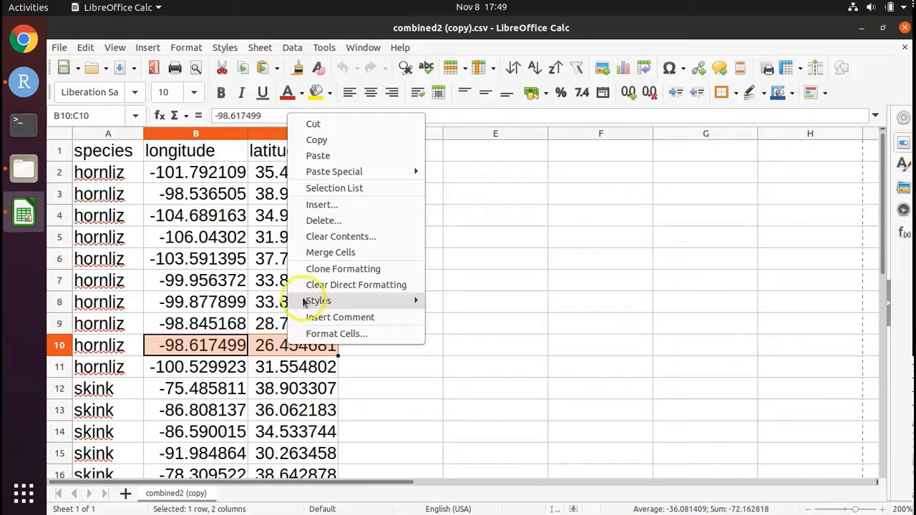
pyautogui.click(327, 125)
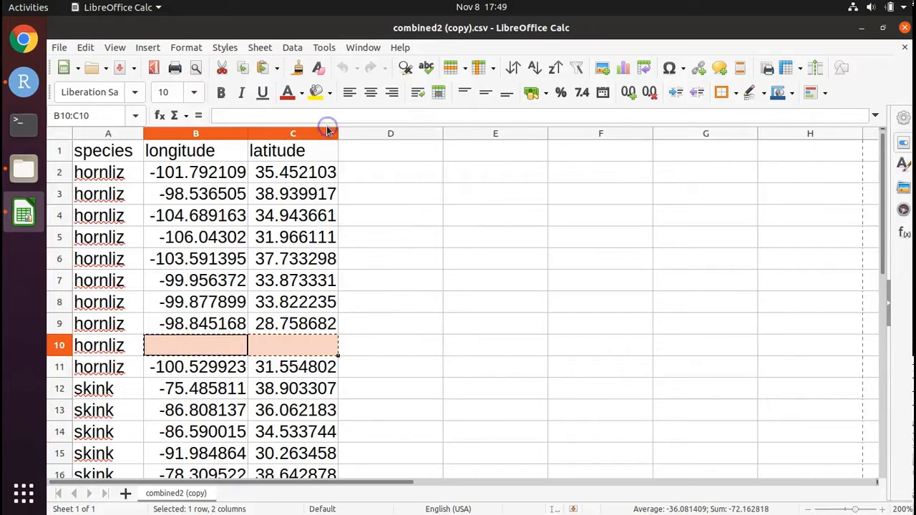
pyautogui.click(422, 350)
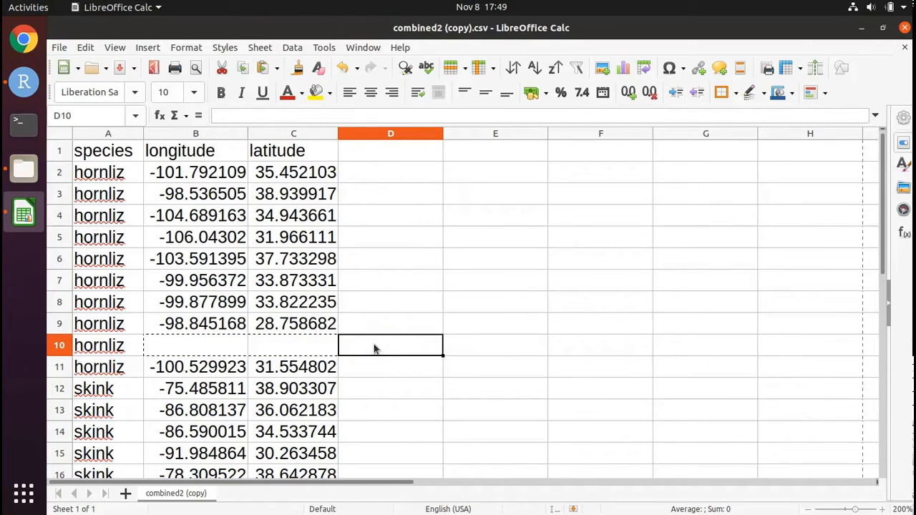
pyautogui.rightClick(374, 348)
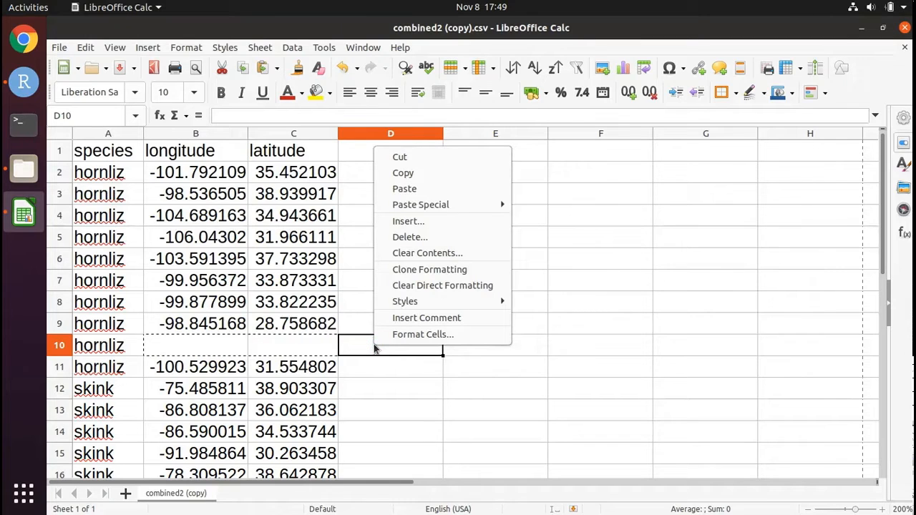
pyautogui.click(403, 189)
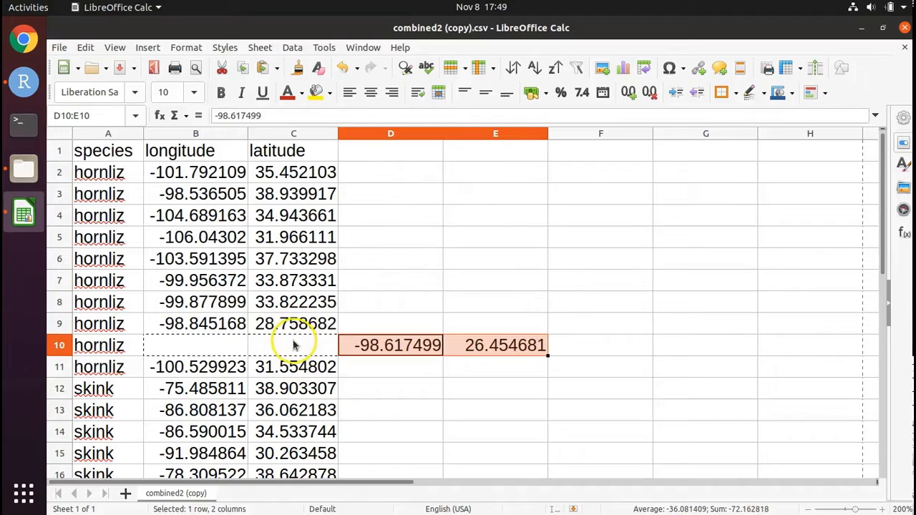
# Recheck the drawn pair in RStudio, return to Calc and move the skink coordinates from B19:C19 into B10:C10
pyautogui.click(21, 92)
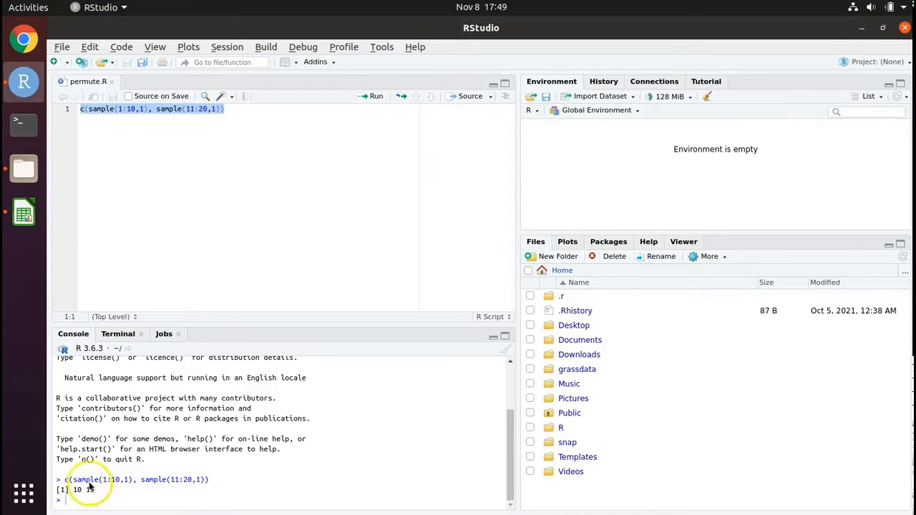
pyautogui.click(23, 213)
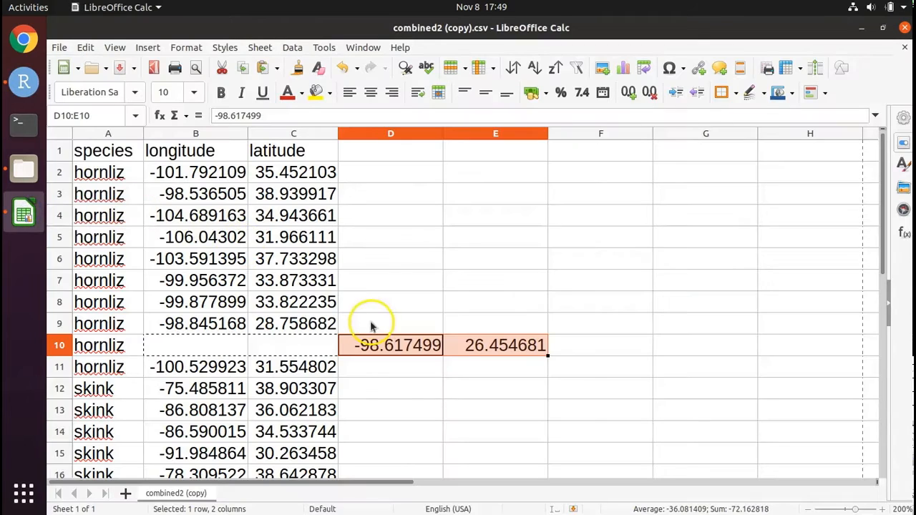
pyautogui.scroll(-5, 377, 329)
pyautogui.scroll(-2, 377, 332)
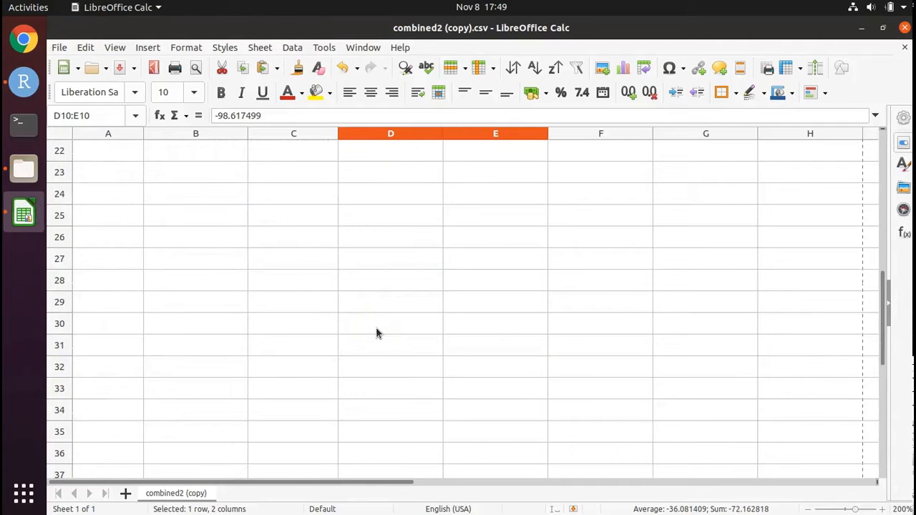
pyautogui.scroll(5, 378, 333)
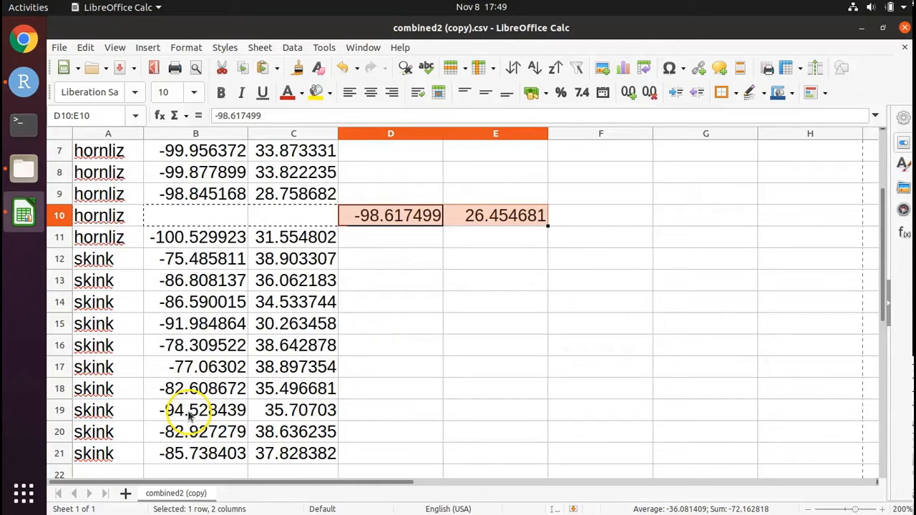
pyautogui.moveTo(190, 414); pyautogui.dragTo(306, 410)
pyautogui.hotkey('ctrl', 'c')
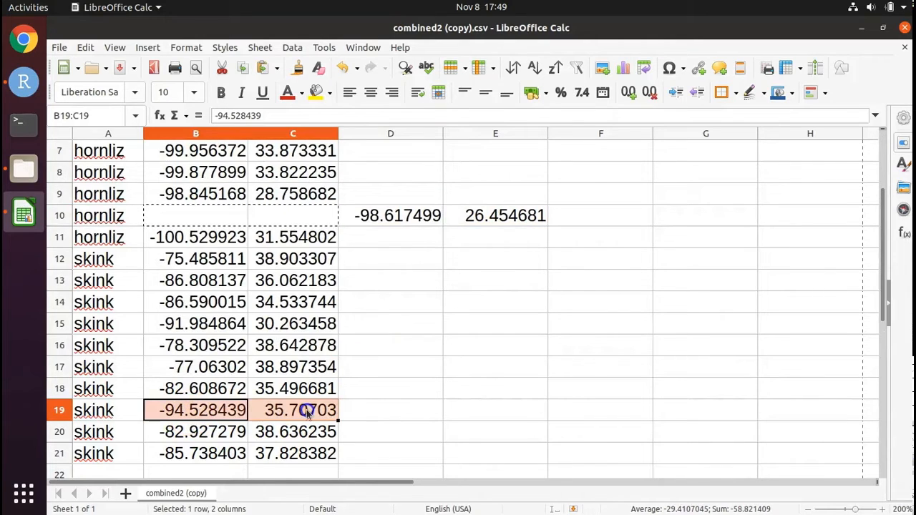
pyautogui.rightClick(299, 411)
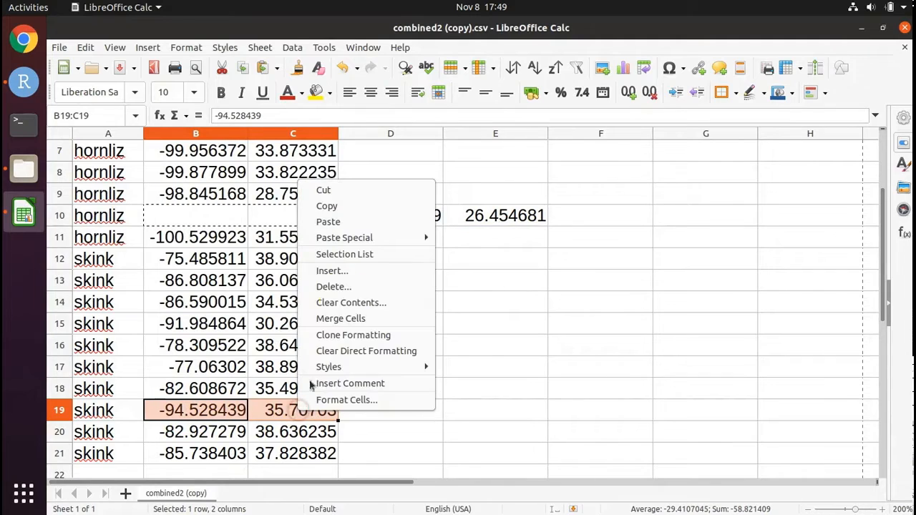
pyautogui.click(366, 192)
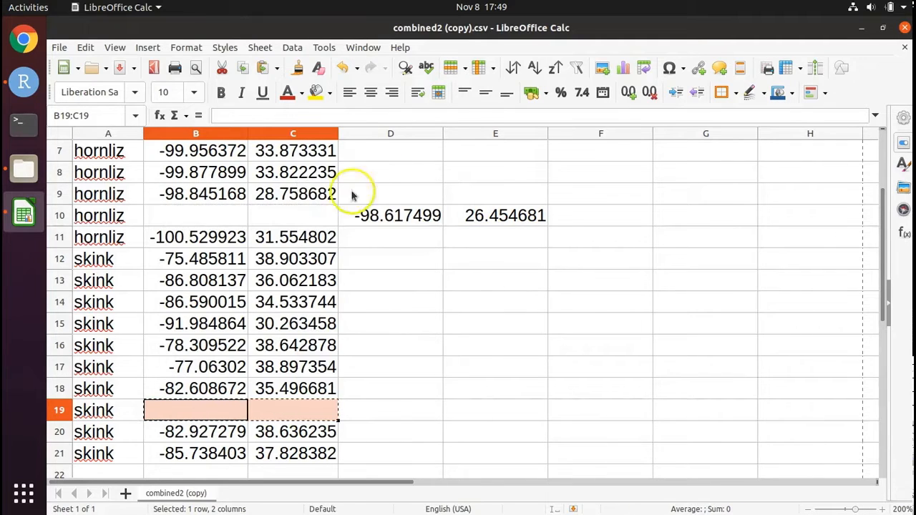
pyautogui.click(210, 217)
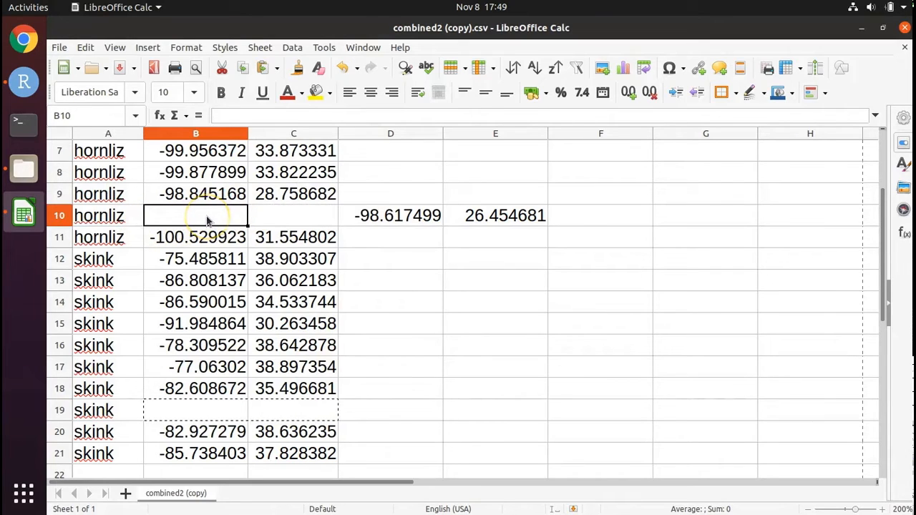
pyautogui.click(207, 218)
pyautogui.rightClick(207, 218)
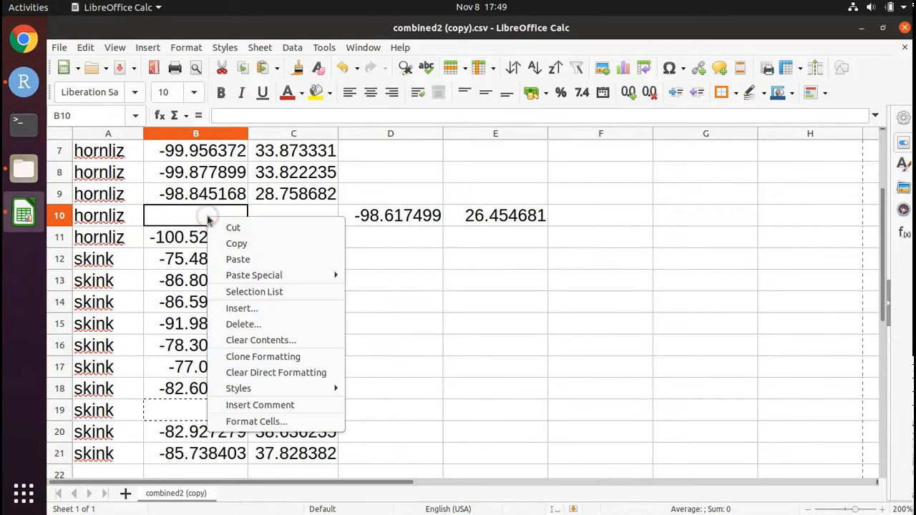
pyautogui.click(262, 259)
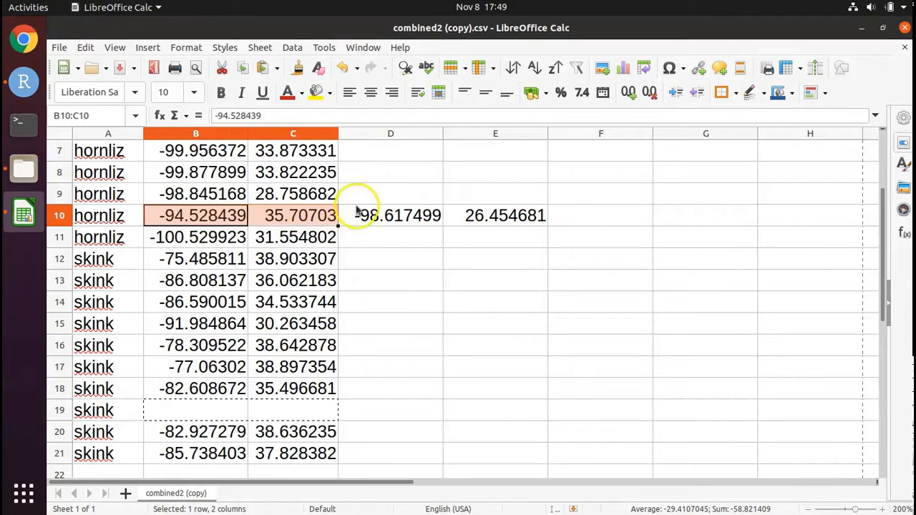
# Move the set-aside hornliz coordinates from D10:E10 into the emptied skink cells B19:C19
pyautogui.moveTo(364, 215); pyautogui.dragTo(499, 217)
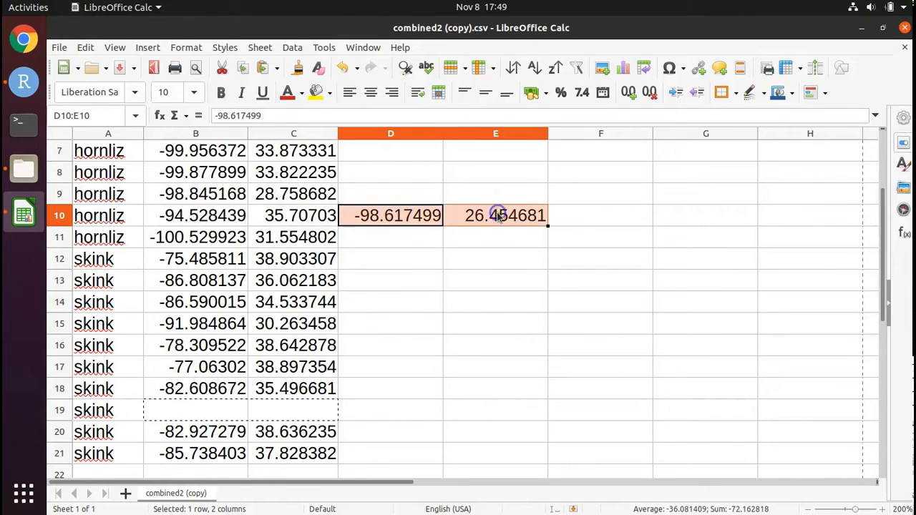
pyautogui.rightClick(500, 217)
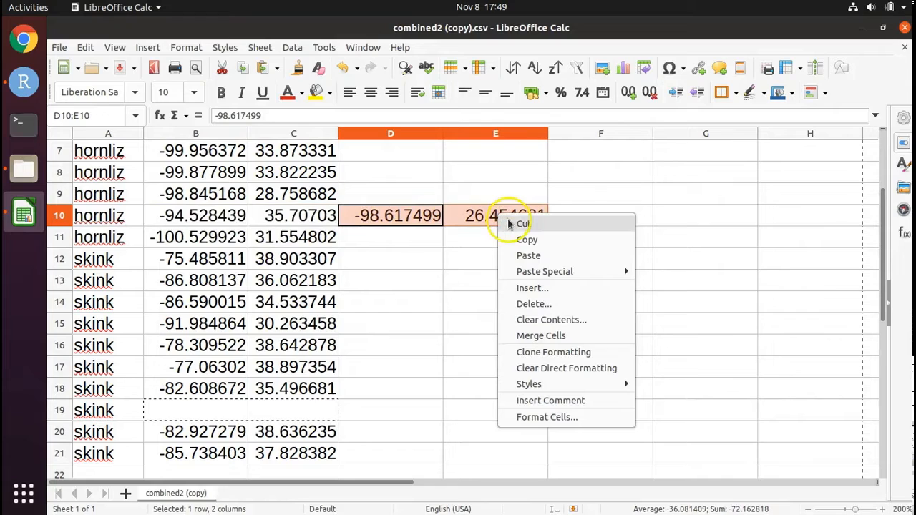
pyautogui.click(514, 222)
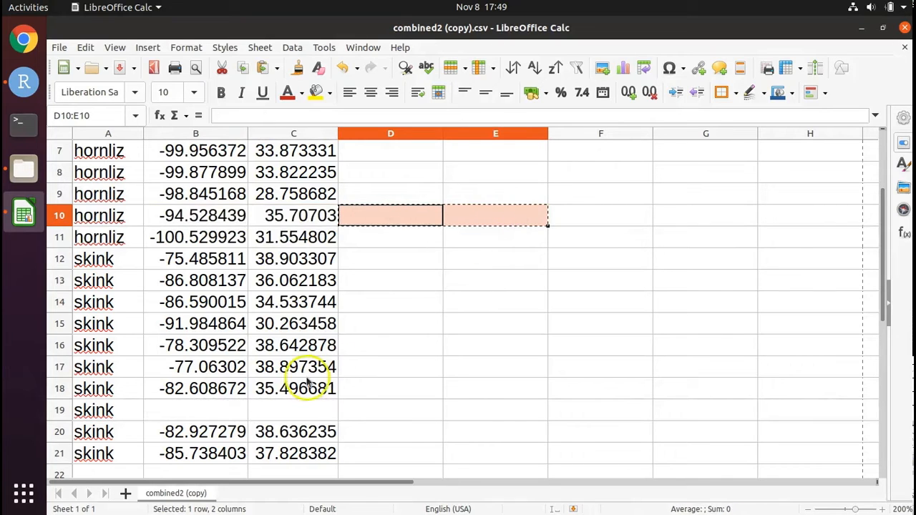
pyautogui.click(219, 408)
pyautogui.rightClick(221, 409)
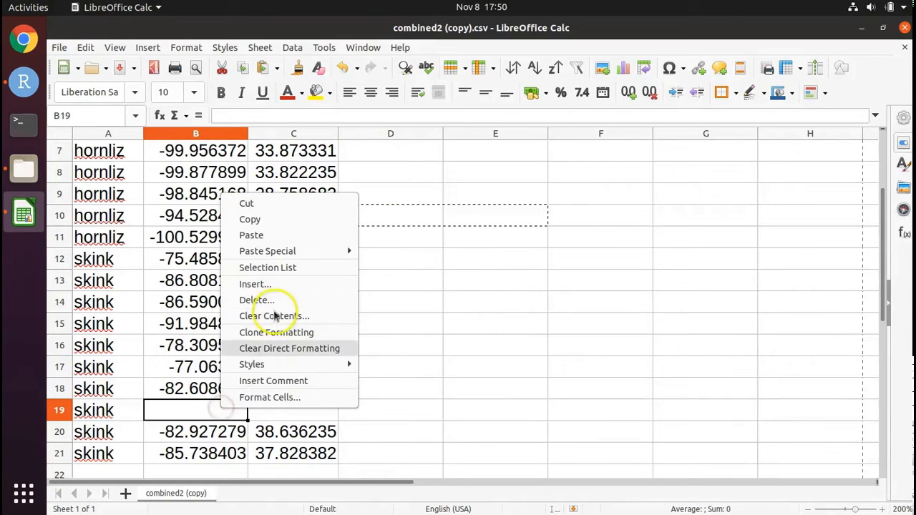
pyautogui.click(282, 237)
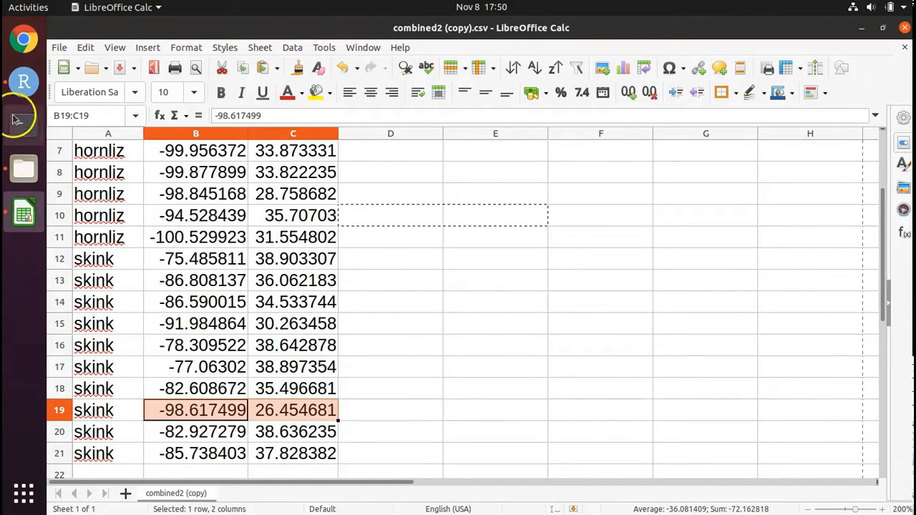
# Switch to RStudio and run c(sample(1:10,1), sample(11:20,1)) two more times to draw new number pairs
pyautogui.click(22, 82)
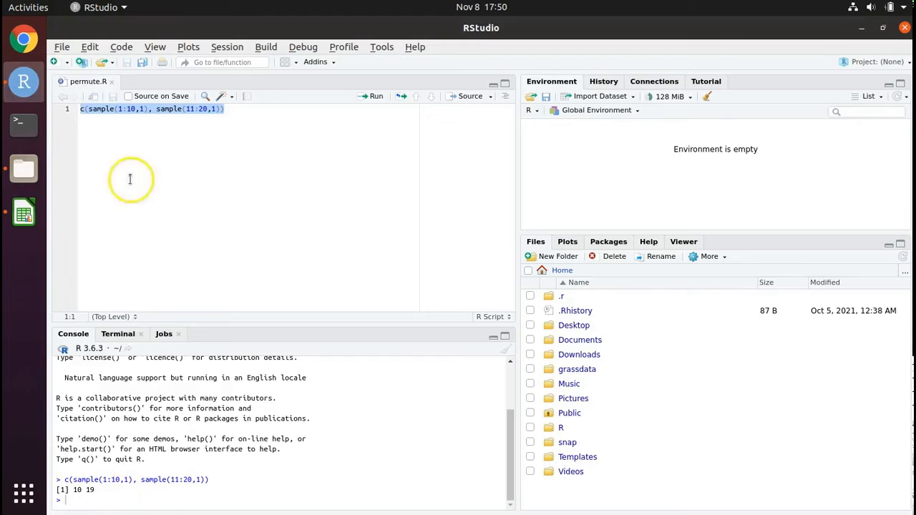
pyautogui.click(372, 95)
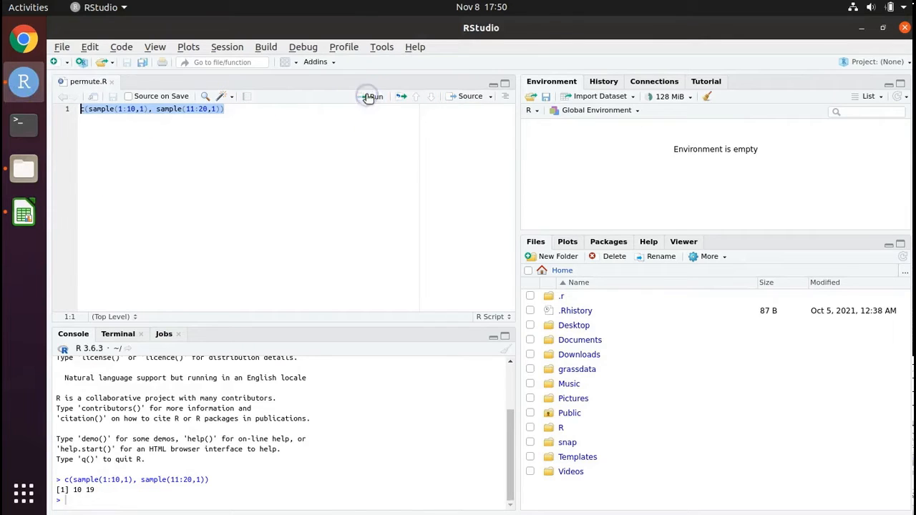
pyautogui.click(254, 109)
pyautogui.moveTo(254, 111); pyautogui.dragTo(74, 109)
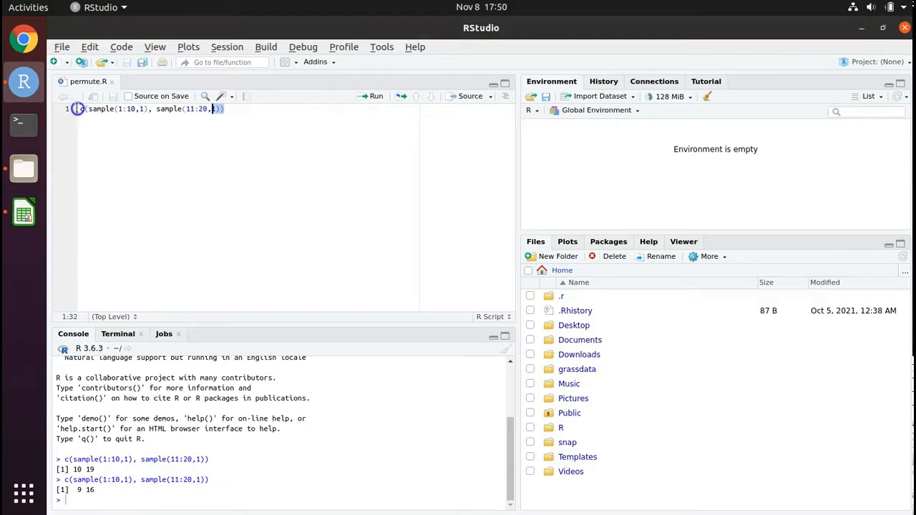
pyautogui.click(366, 98)
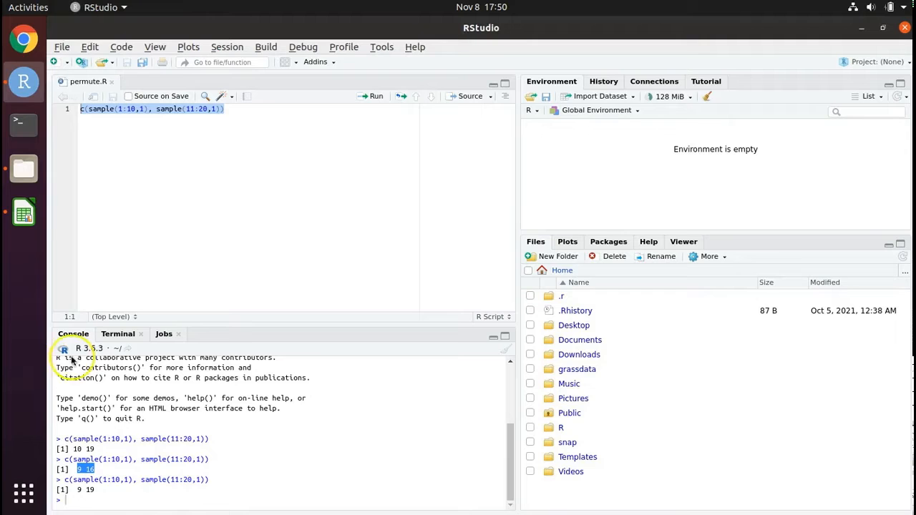
# Review the permuted coordinates in Calc against the random draws in the RStudio console, and switch to Files
pyautogui.click(23, 213)
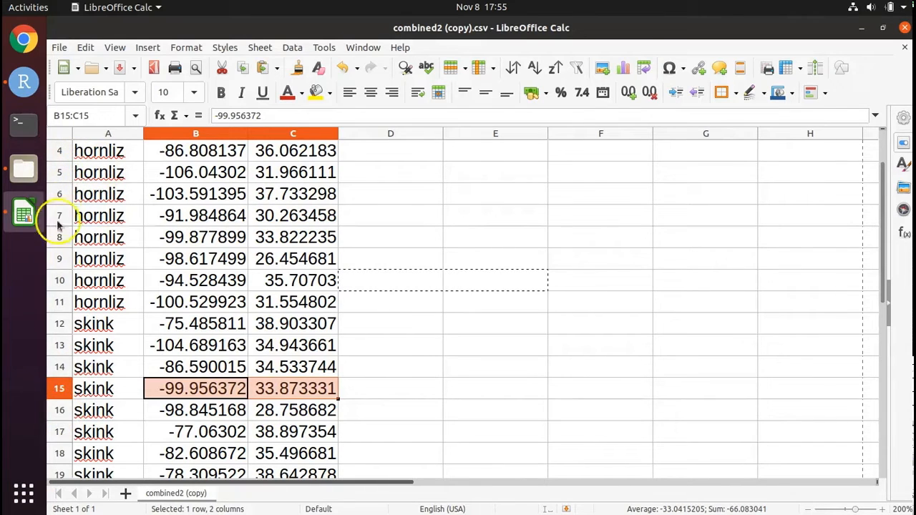
pyautogui.click(24, 81)
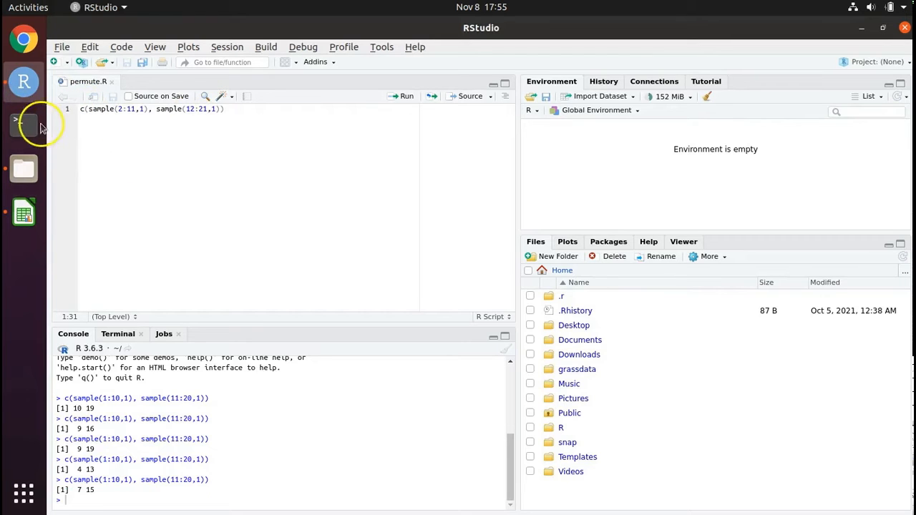
pyautogui.click(24, 216)
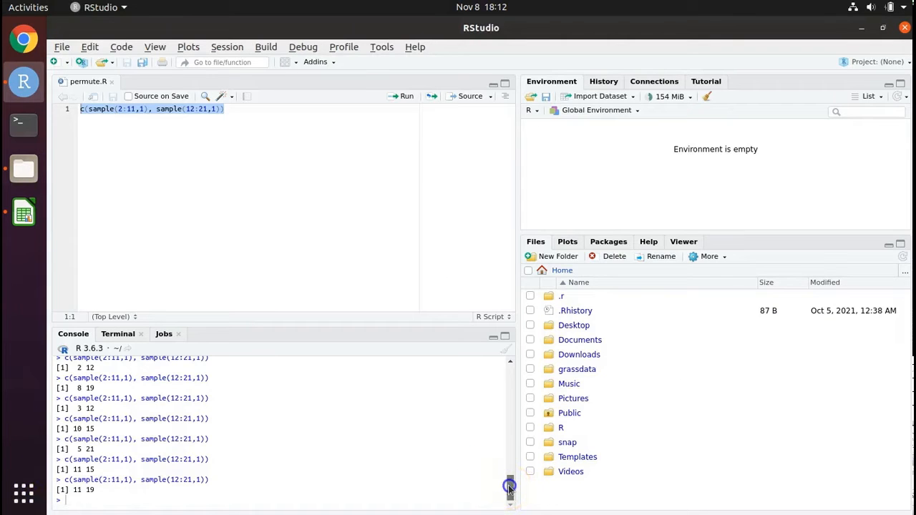
pyautogui.moveTo(509, 487)
pyautogui.mouseDown()
pyautogui.moveTo(510, 408)
pyautogui.moveTo(510, 487)
pyautogui.mouseUp()
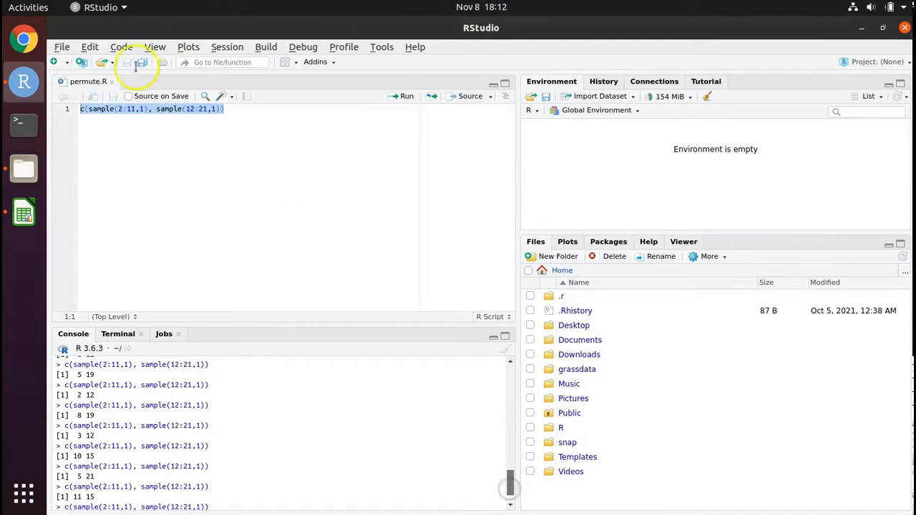
pyautogui.click(23, 212)
pyautogui.click(19, 169)
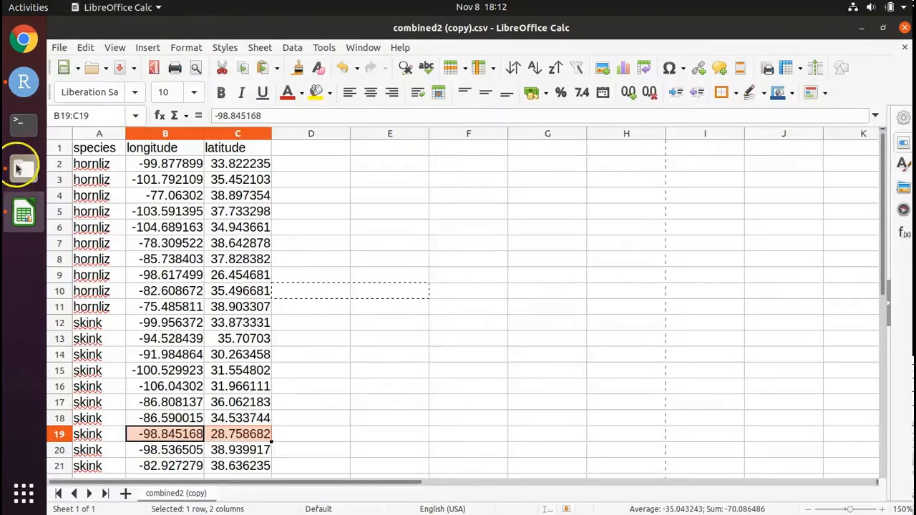
# Save the permuted coordinates in combined2 (copy).csv, keeping the Text CSV format
pyautogui.click(61, 49)
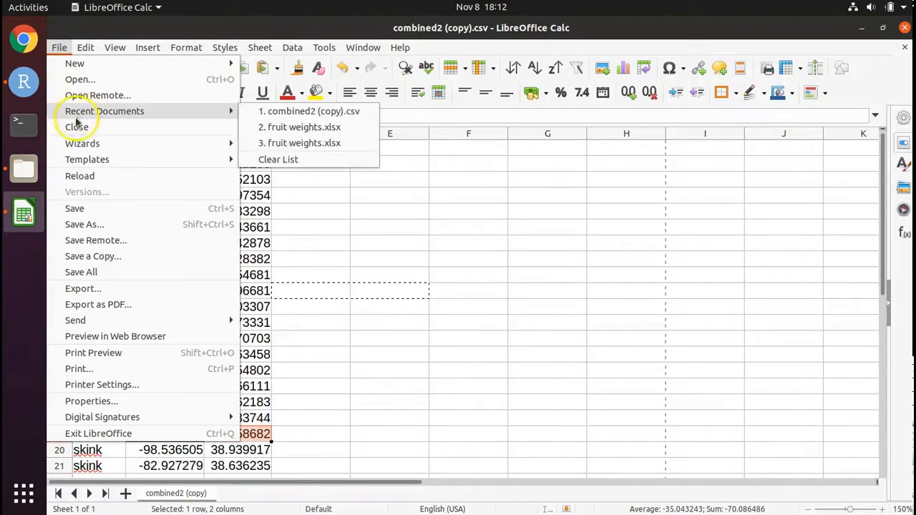
pyautogui.click(74, 208)
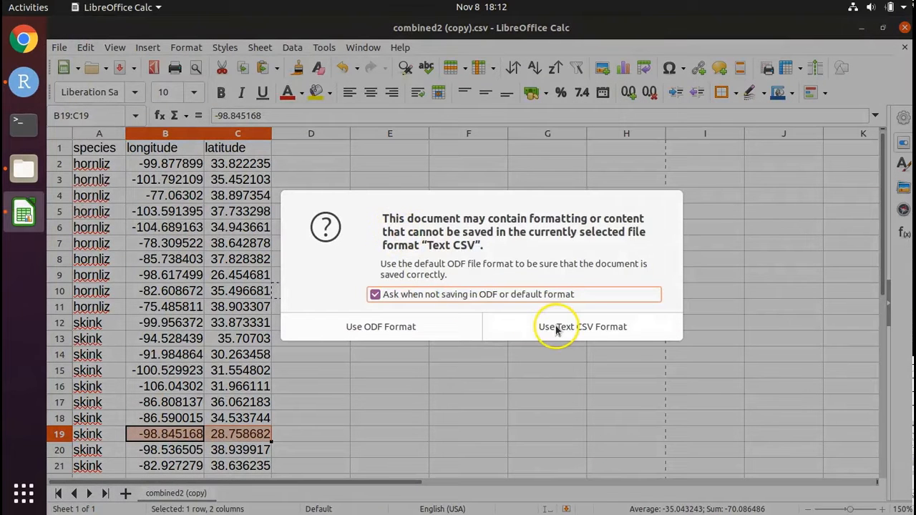
pyautogui.click(595, 328)
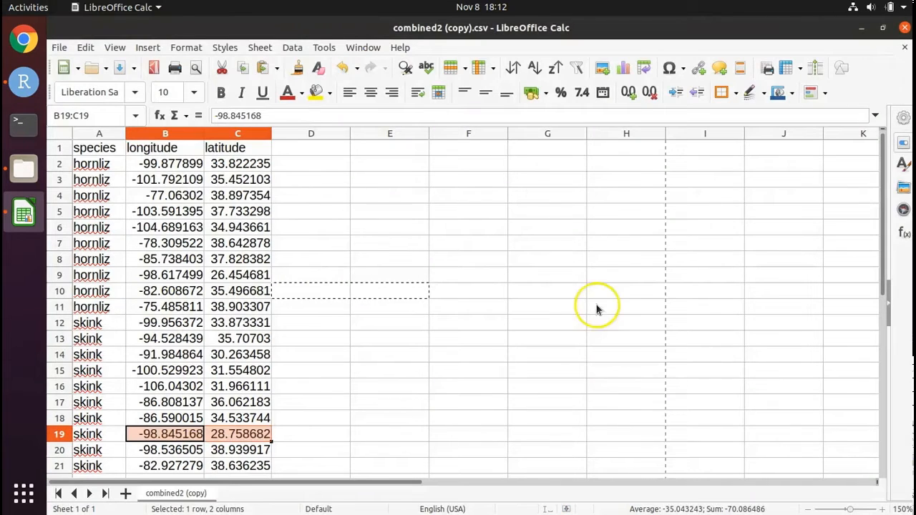
# Close the Calc spreadsheet and quit RStudio without saving the workspace image
pyautogui.click(905, 28)
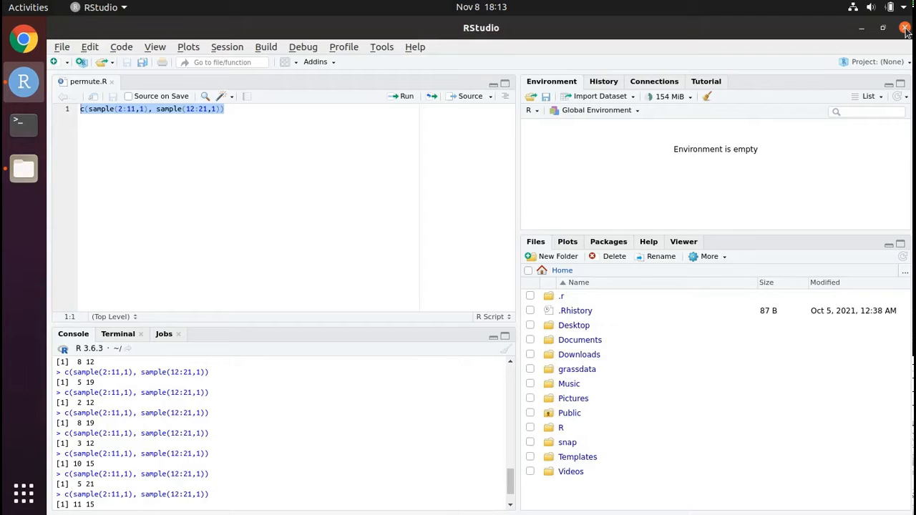
pyautogui.click(905, 28)
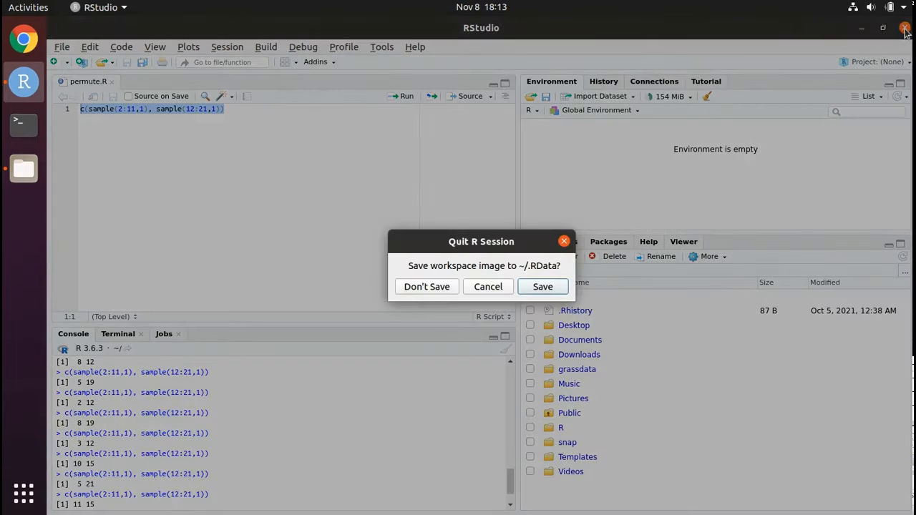
pyautogui.click(427, 287)
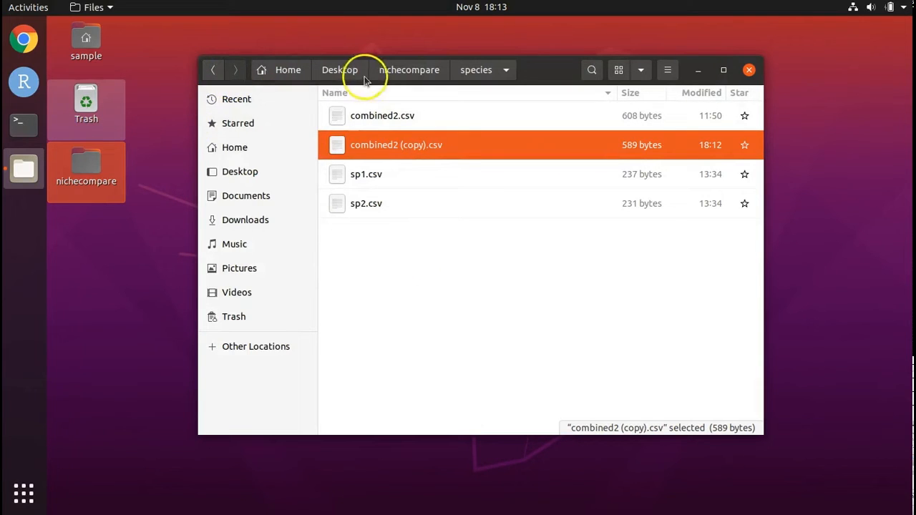
# Launch maxent.jar from the maxent folder inside nichecompare
pyautogui.click(394, 75)
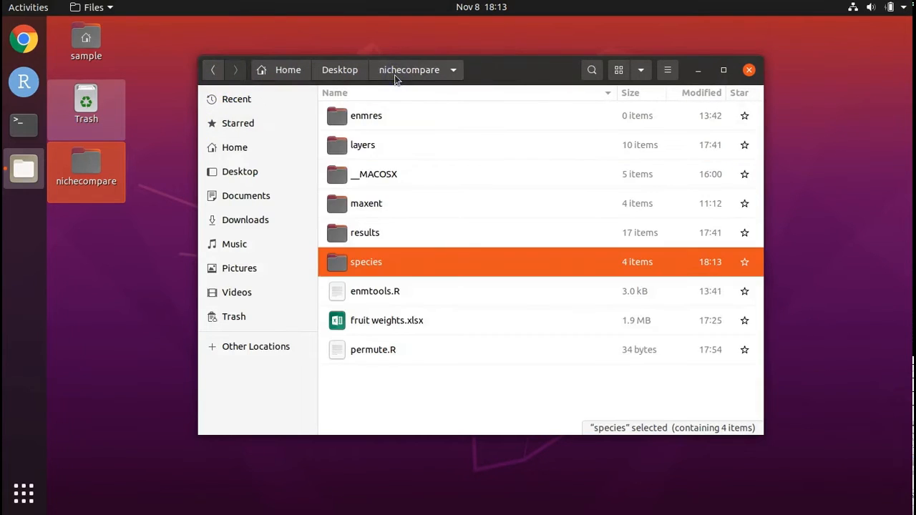
pyautogui.doubleClick(398, 205)
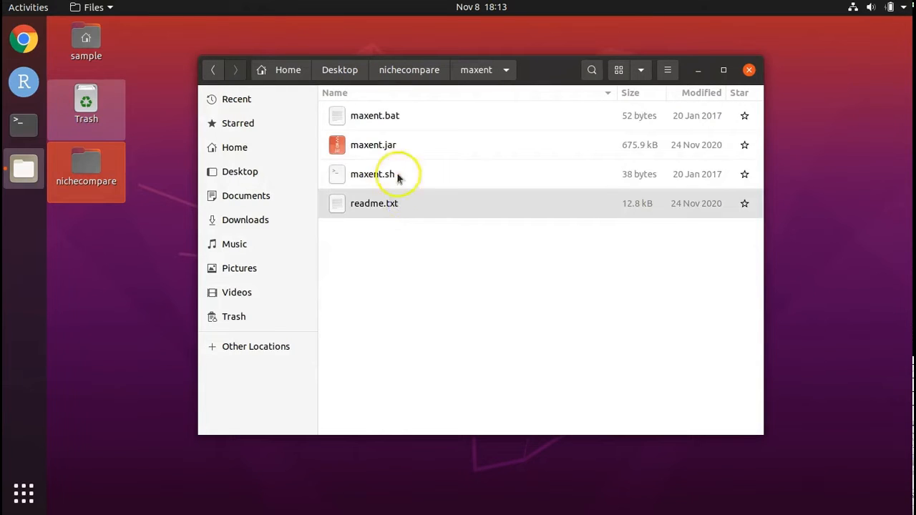
pyautogui.click(338, 146)
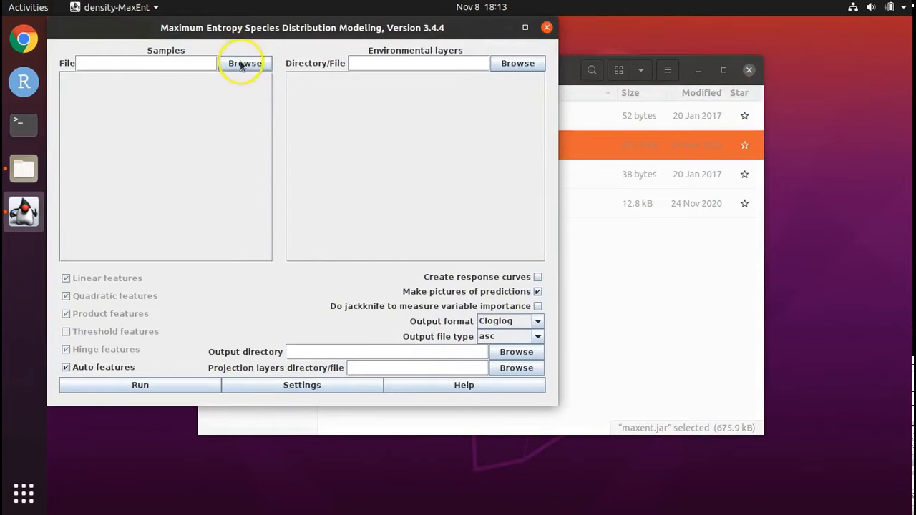
# Load combined2 (copy).csv from Desktop/nichecompare/species as the MaxEnt samples file
pyautogui.click(242, 66)
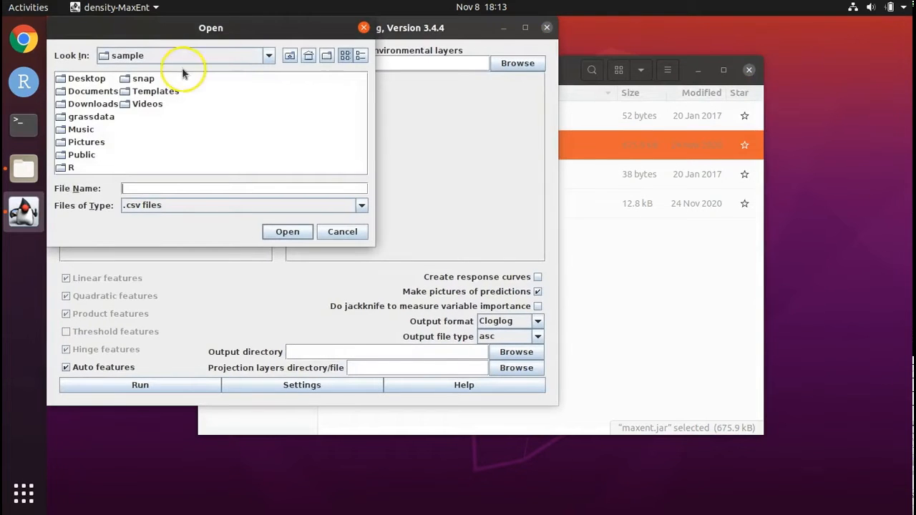
pyautogui.click(93, 81)
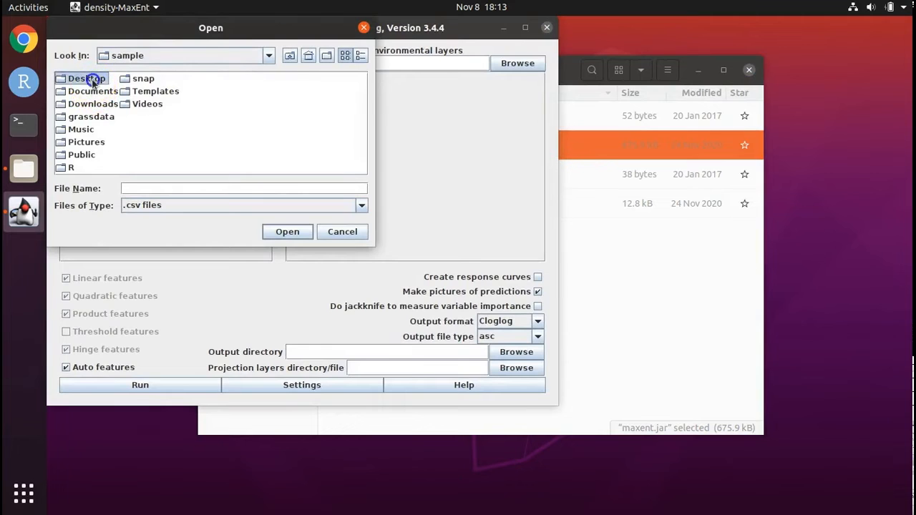
pyautogui.doubleClick(93, 81)
pyautogui.doubleClick(91, 79)
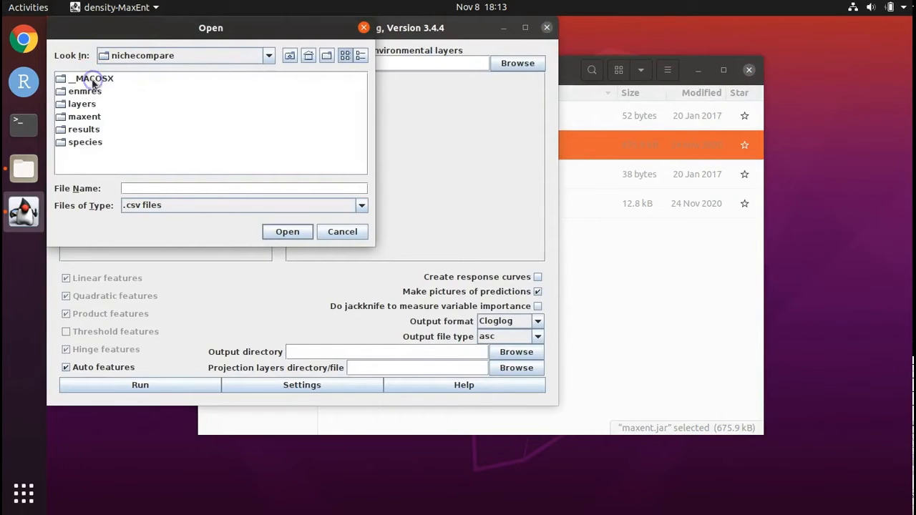
pyautogui.doubleClick(101, 143)
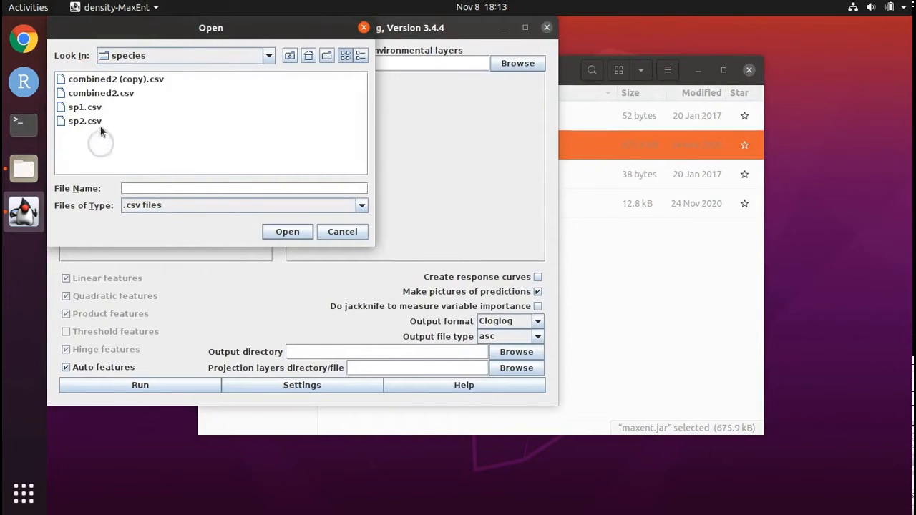
pyautogui.click(118, 79)
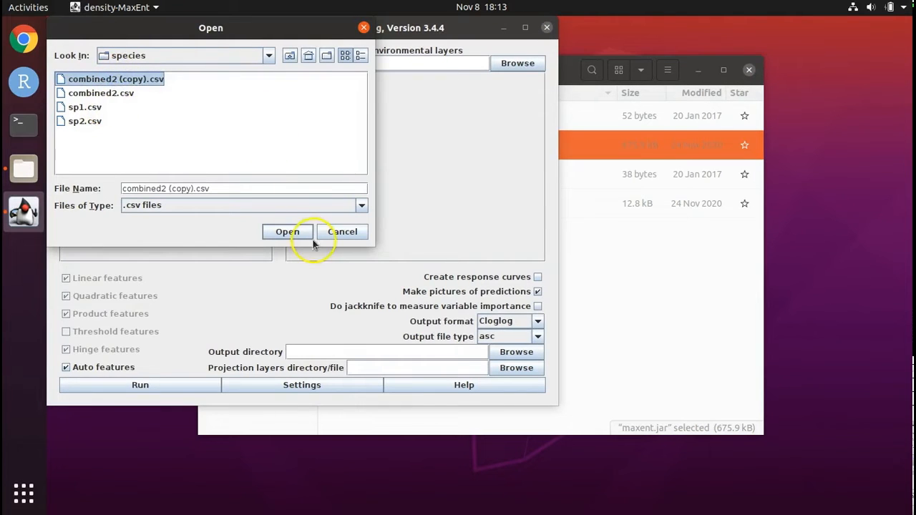
pyautogui.click(287, 232)
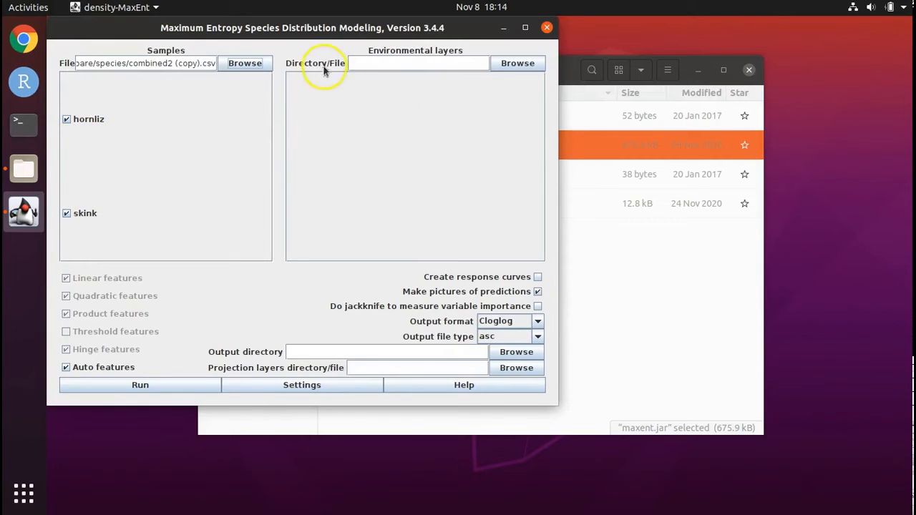
# Set the environmental layers directory to the layers folder in nichecompare
pyautogui.click(512, 65)
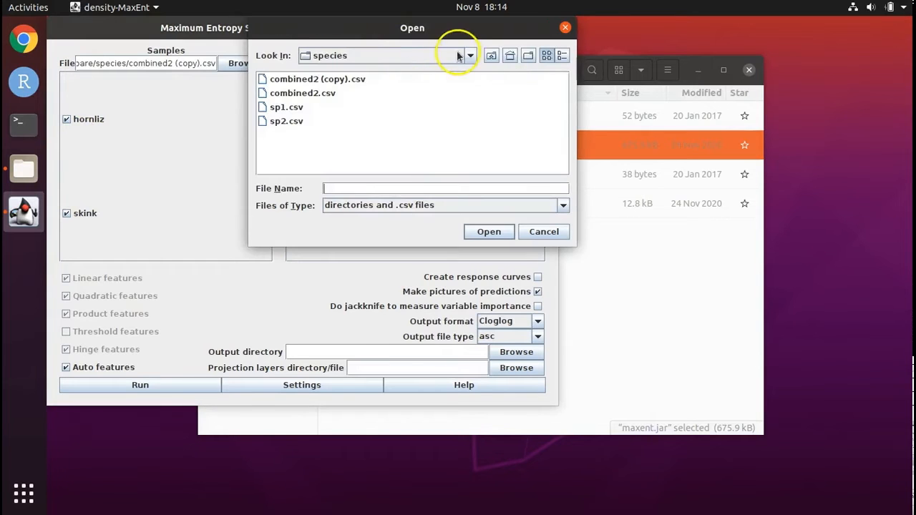
pyautogui.click(491, 56)
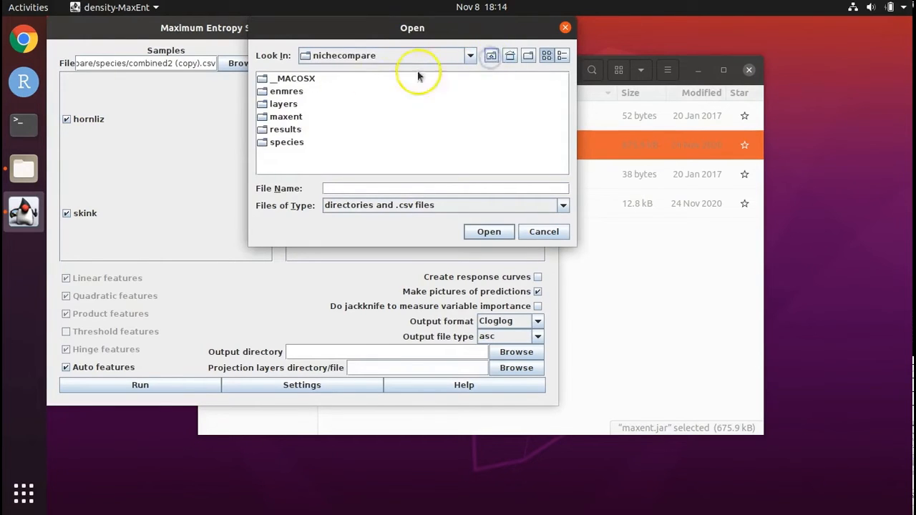
pyautogui.click(286, 104)
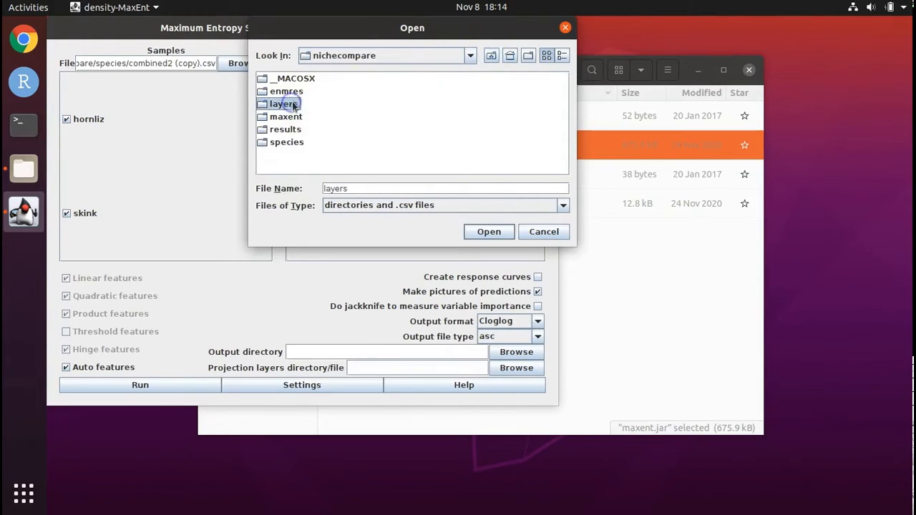
pyautogui.click(487, 232)
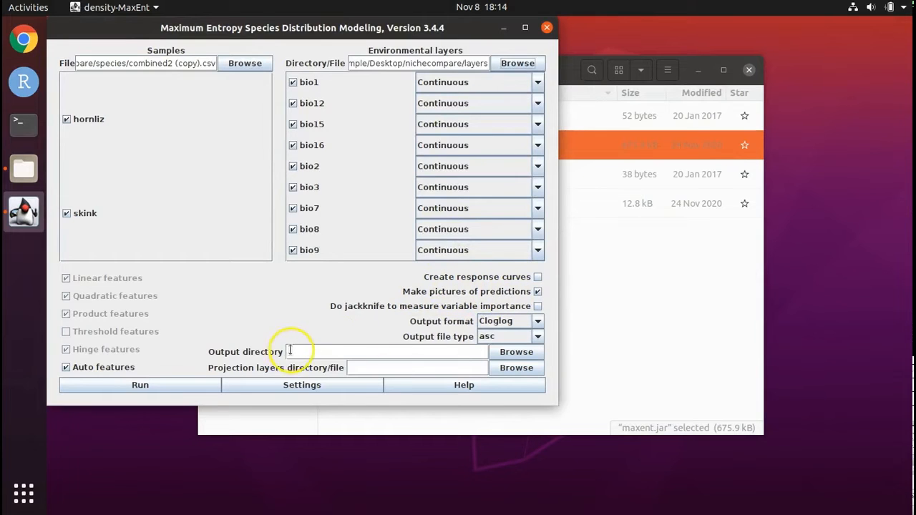
# Create a folder named results2 in nichecompare while choosing the MaxEnt output directory
pyautogui.click(507, 356)
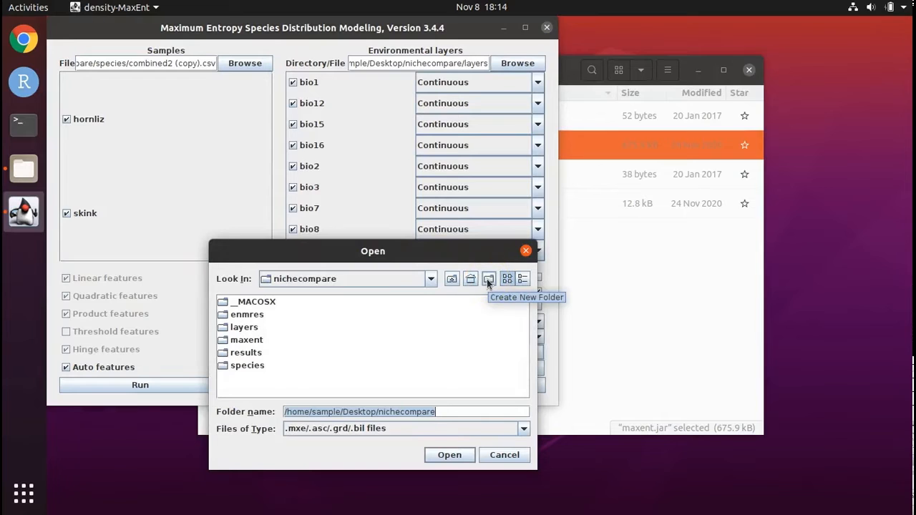
pyautogui.click(487, 281)
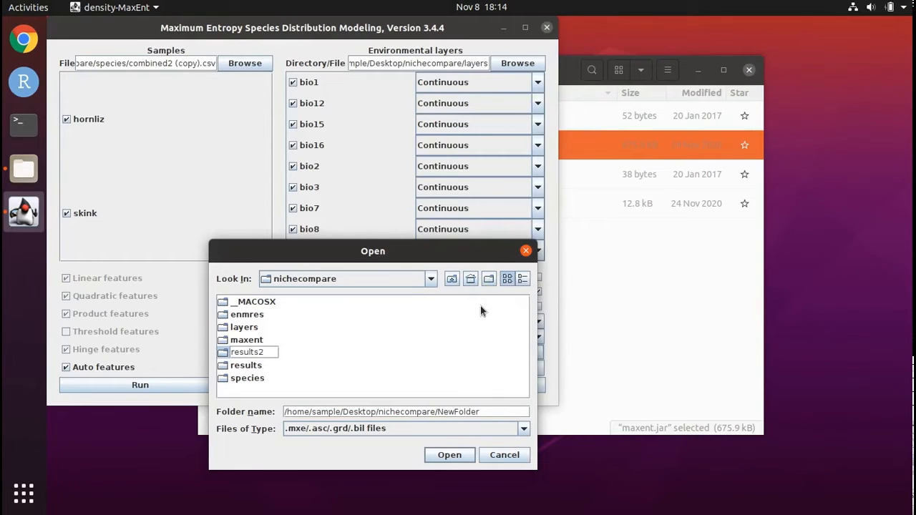
# Set the new results2 folder in nichecompare as the output directory and run the Maxent models for hornliz and skink
pyautogui.click(460, 458)
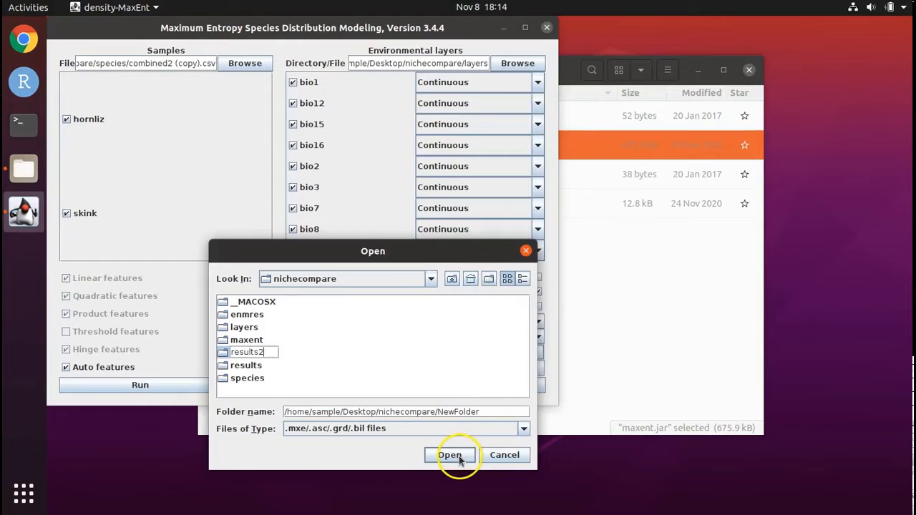
pyautogui.click(459, 456)
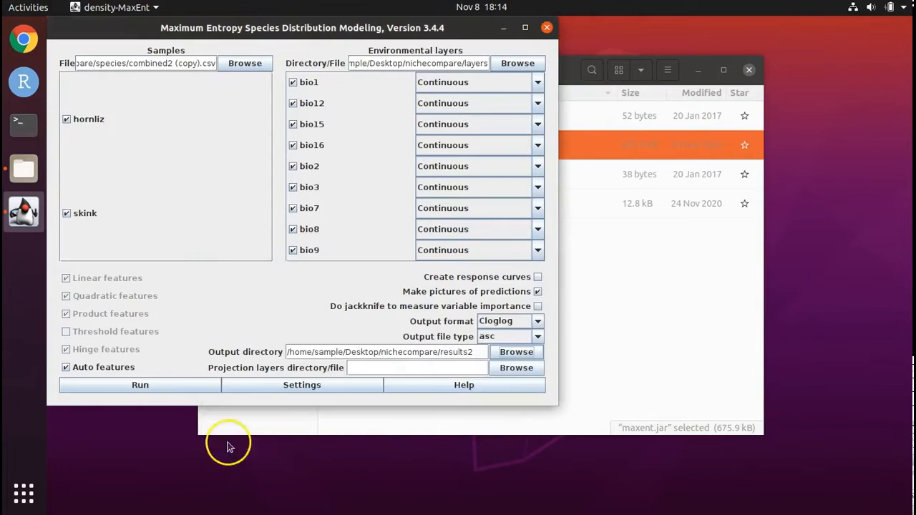
pyautogui.click(184, 385)
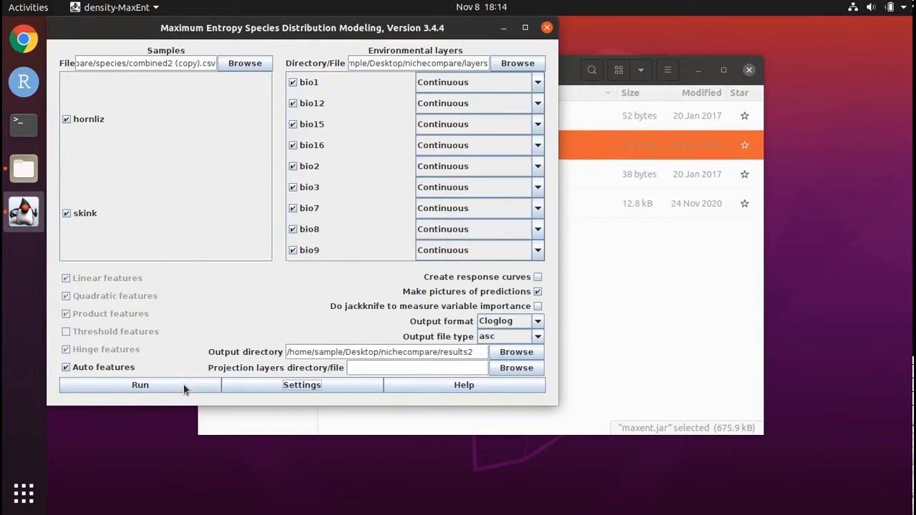
# Switch to the file manager and open skink.html from the nichecompare/results2 folder
pyautogui.click(679, 310)
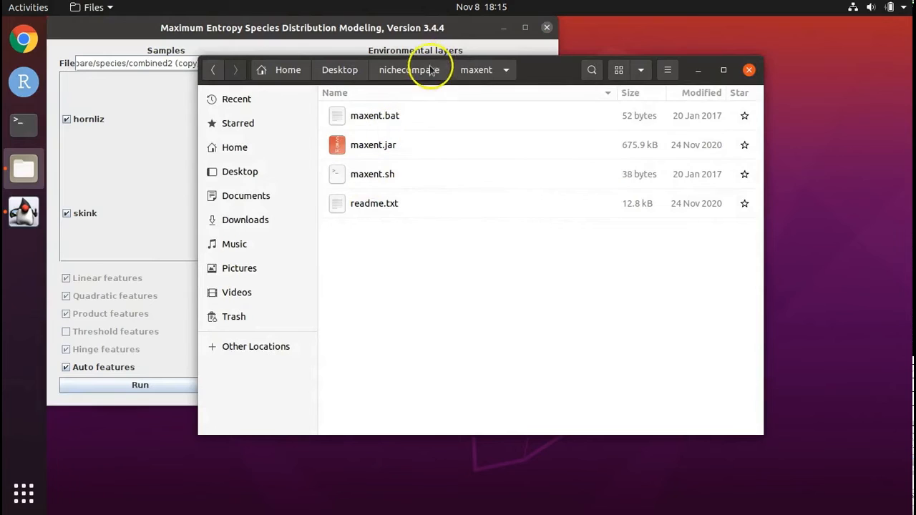
pyautogui.click(421, 76)
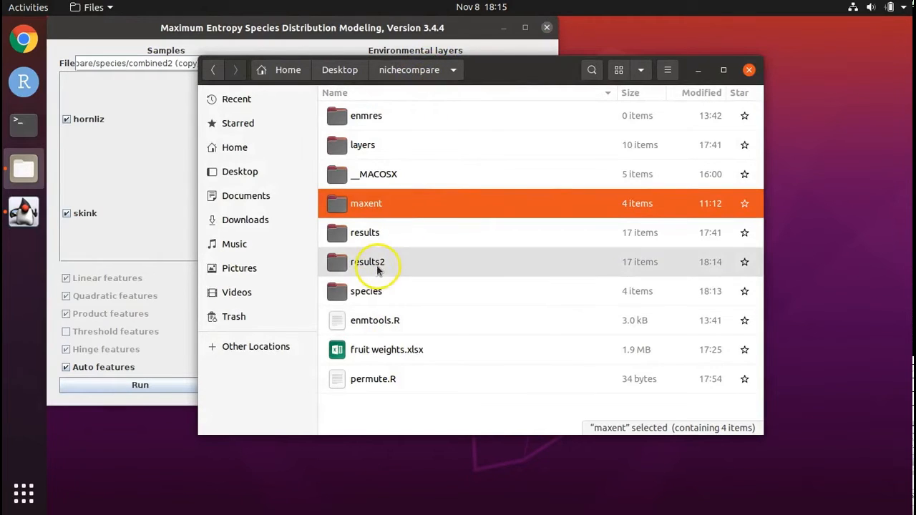
pyautogui.doubleClick(376, 262)
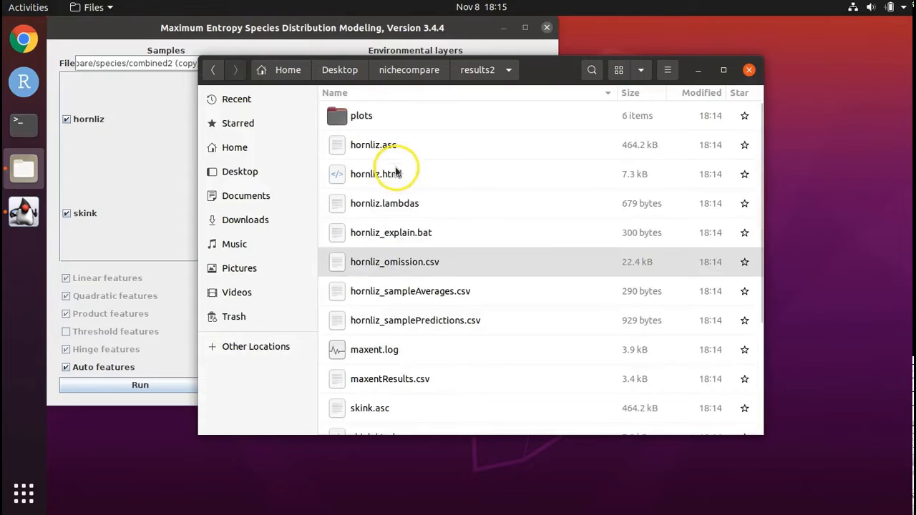
pyautogui.scroll(-1, 390, 383)
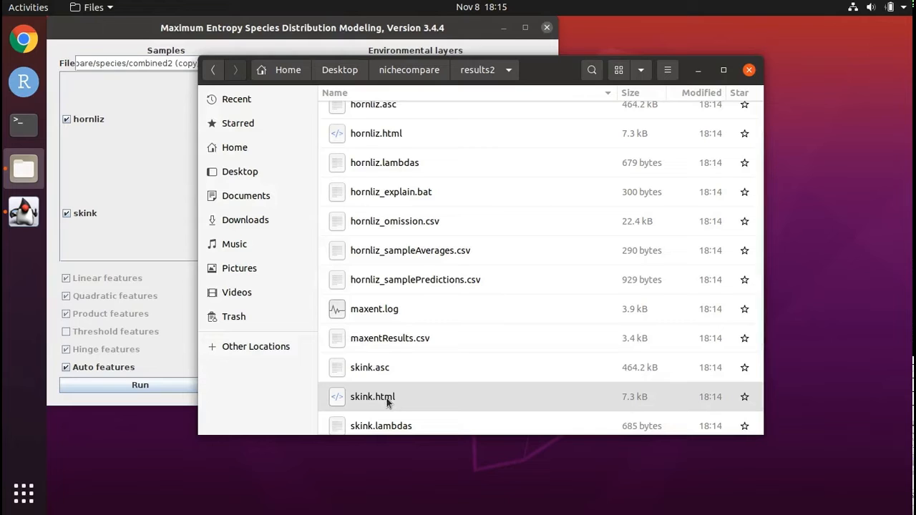
pyautogui.click(343, 399)
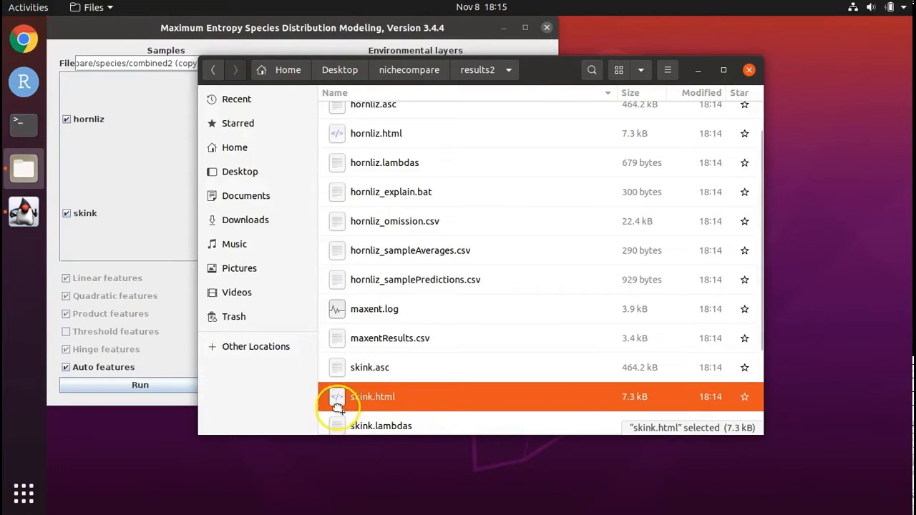
pyautogui.moveTo(336, 398); pyautogui.dragTo(338, 403)
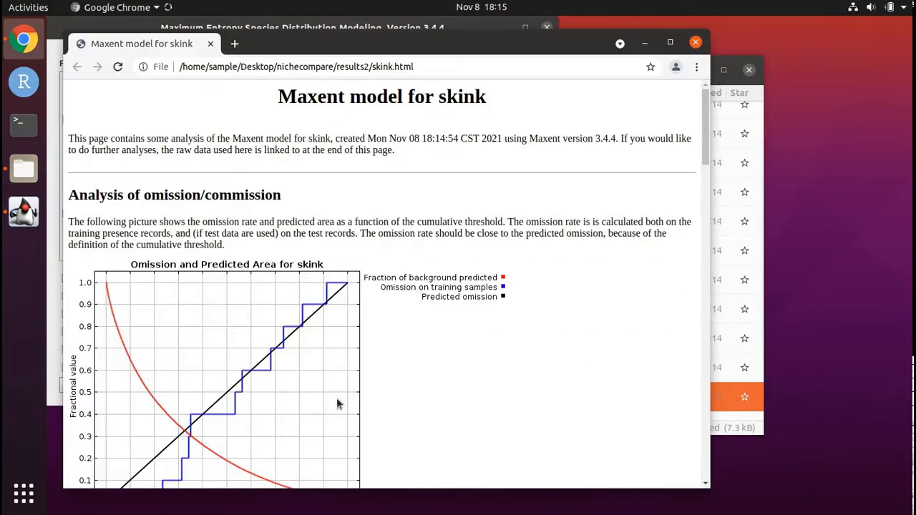
# Review the results2 skink report from the omission and ROC curves through to the model's prediction map
pyautogui.scroll(-5, 663, 226)
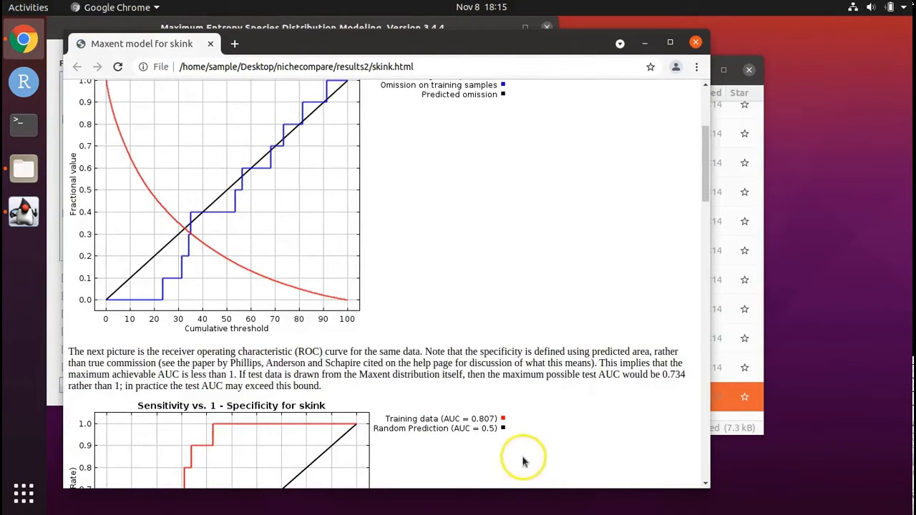
pyautogui.scroll(-4, 506, 422)
pyautogui.scroll(-10, 504, 423)
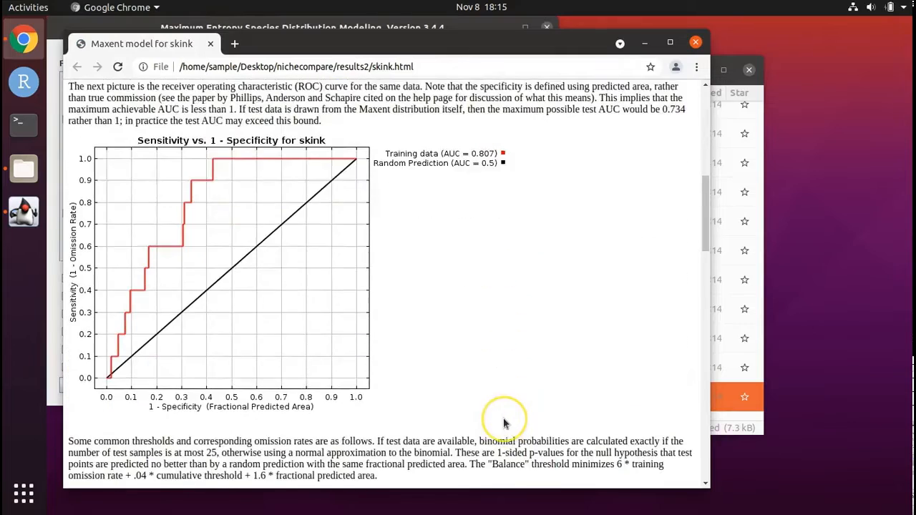
pyautogui.scroll(-6, 504, 424)
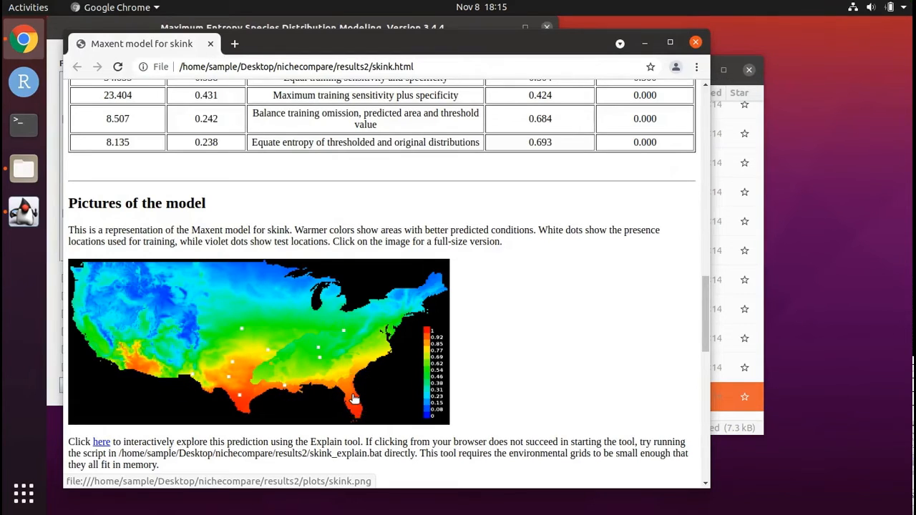
# Open skink.html from the original nichecompare/results folder and show its prediction map under Pictures of the model
pyautogui.click(723, 294)
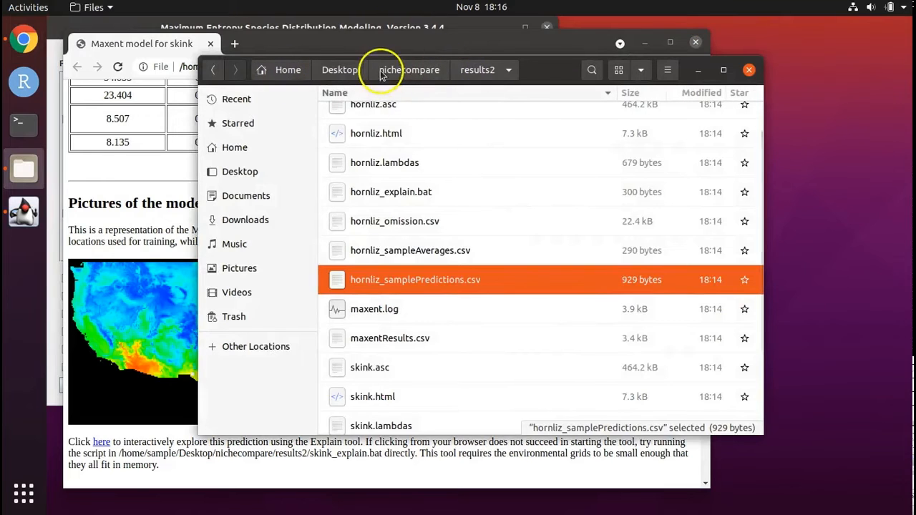
pyautogui.click(423, 74)
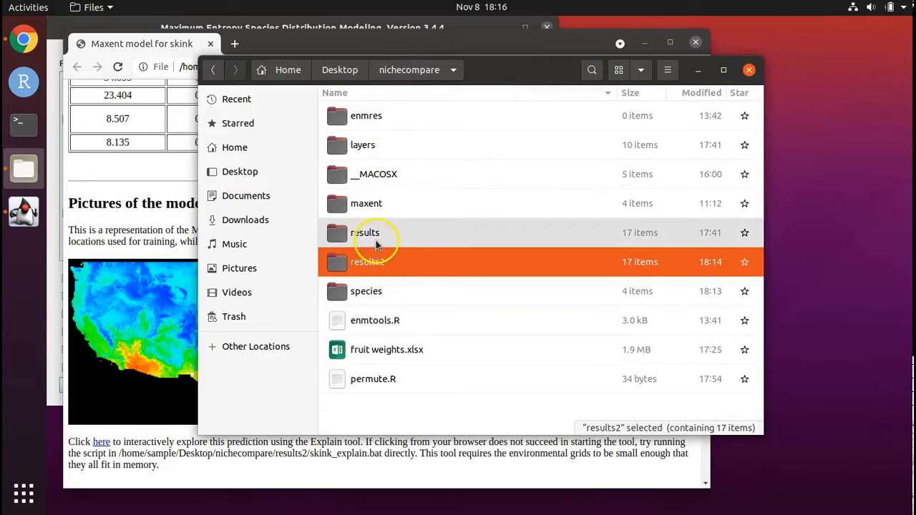
pyautogui.doubleClick(375, 244)
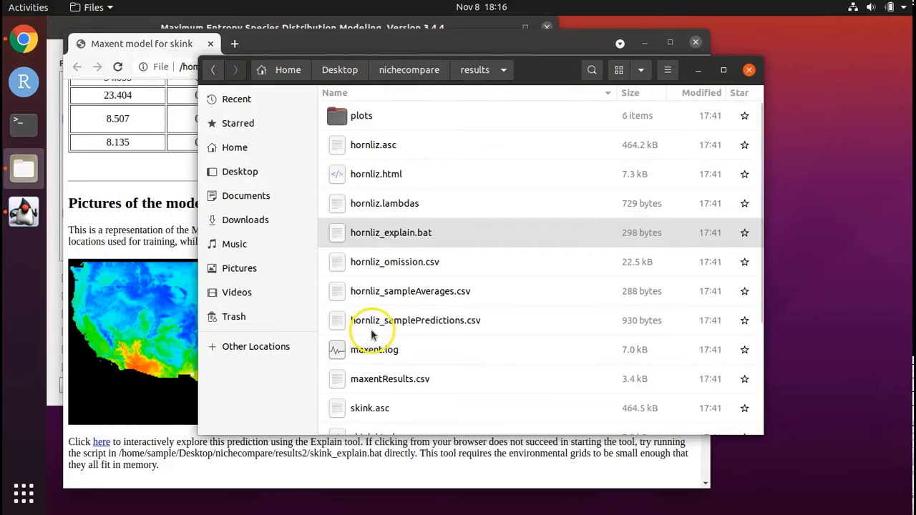
pyautogui.scroll(-5, 372, 337)
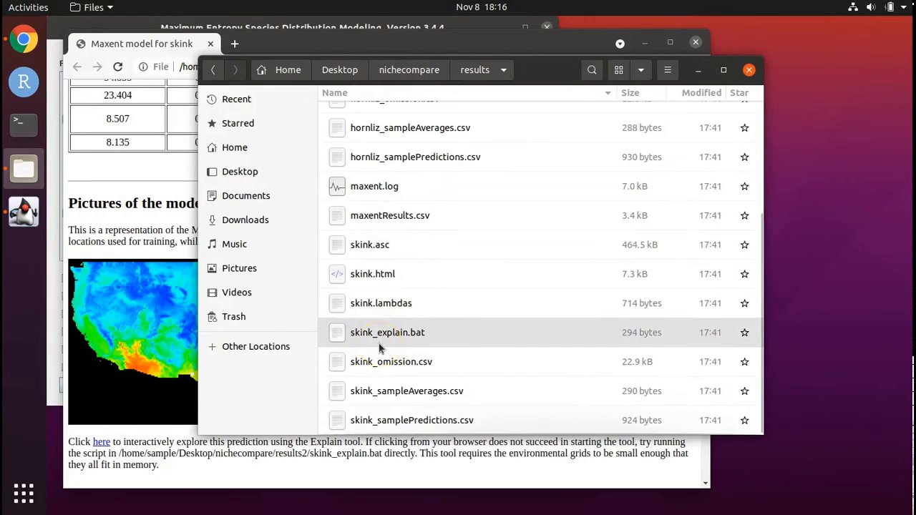
pyautogui.click(342, 275)
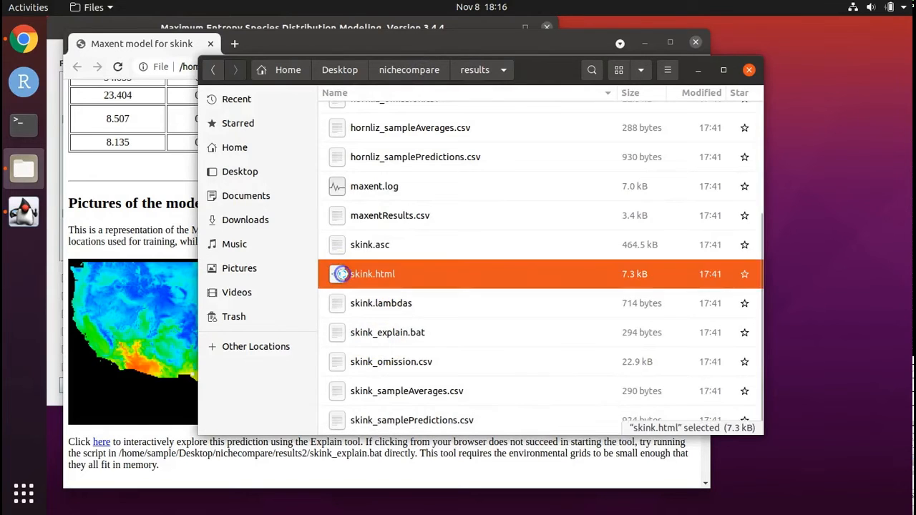
pyautogui.doubleClick(342, 274)
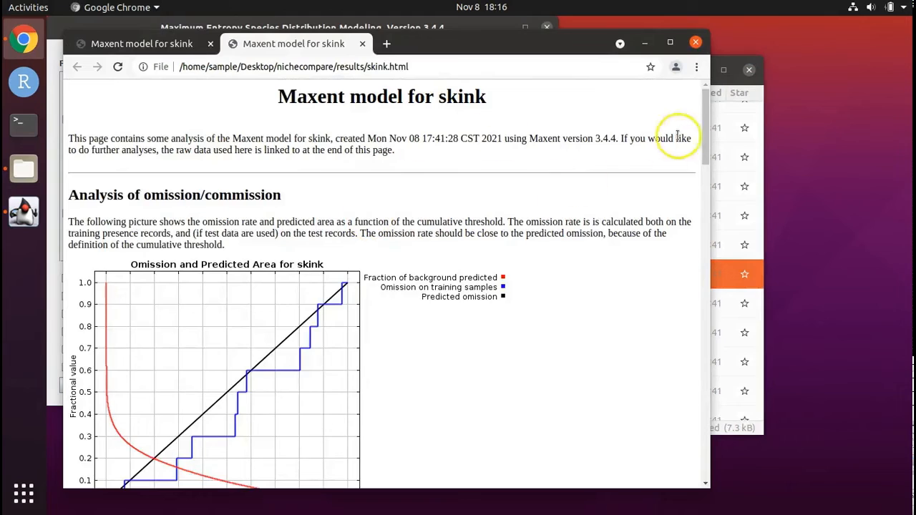
pyautogui.moveTo(705, 129); pyautogui.dragTo(697, 329)
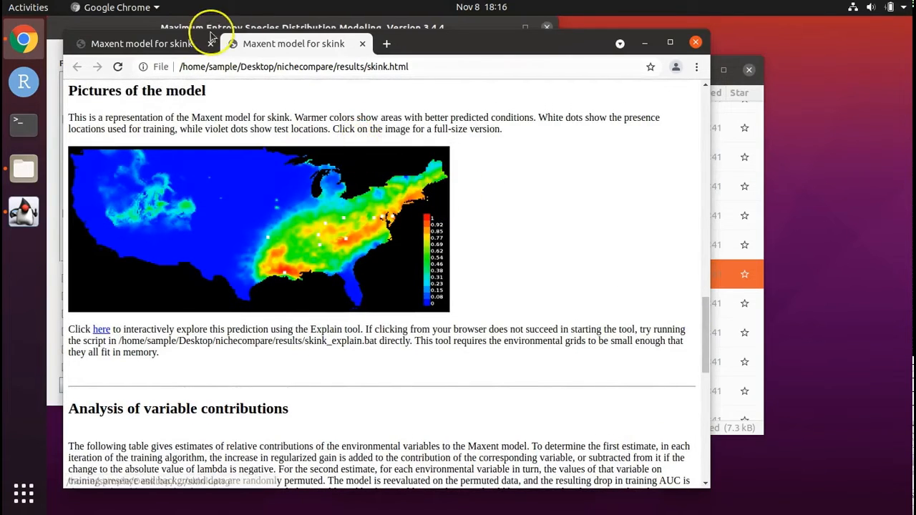
# Align the results2 skink map with the one from results and compare the two predictions by alternating between the reports
pyautogui.click(173, 43)
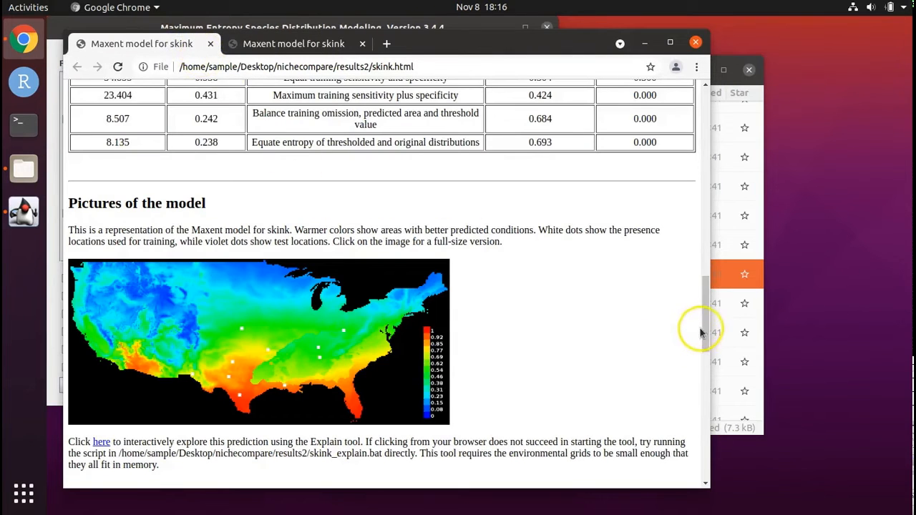
pyautogui.moveTo(704, 323); pyautogui.dragTo(706, 345)
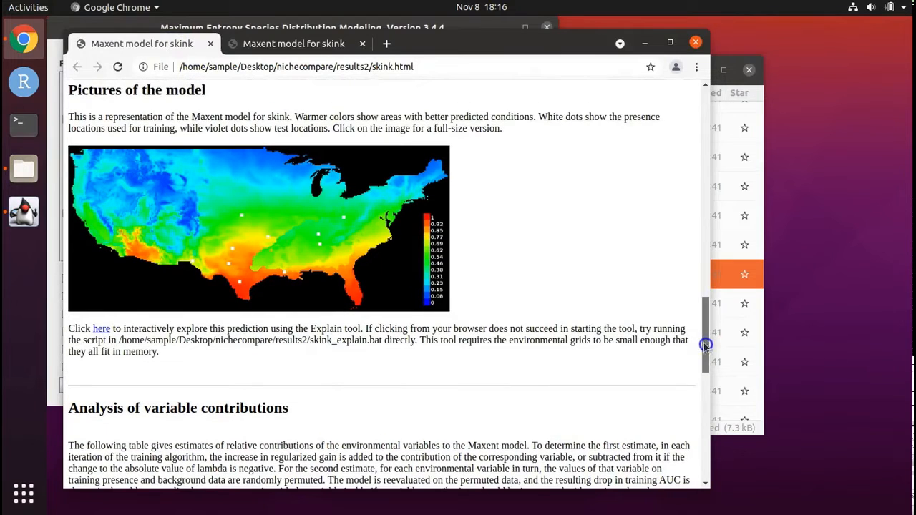
pyautogui.click(290, 43)
pyautogui.click(161, 45)
pyautogui.click(295, 45)
pyautogui.click(106, 47)
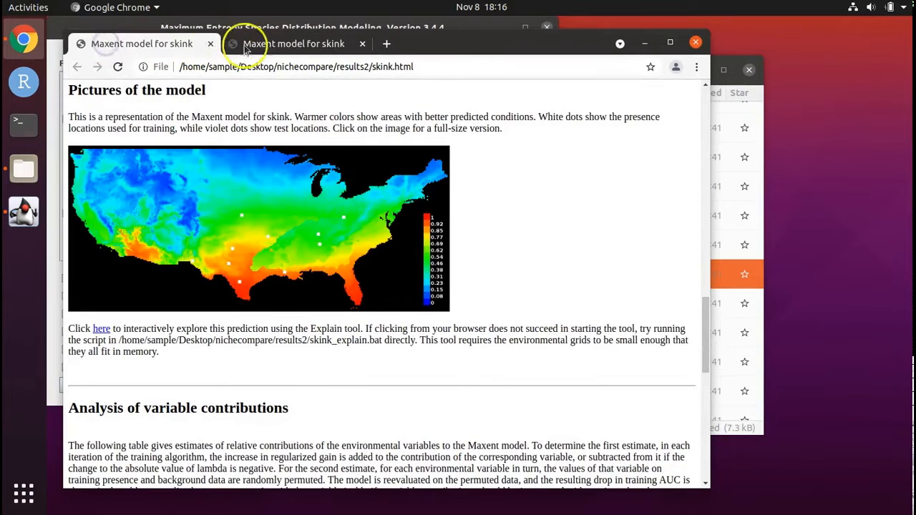
pyautogui.click(272, 47)
pyautogui.click(158, 43)
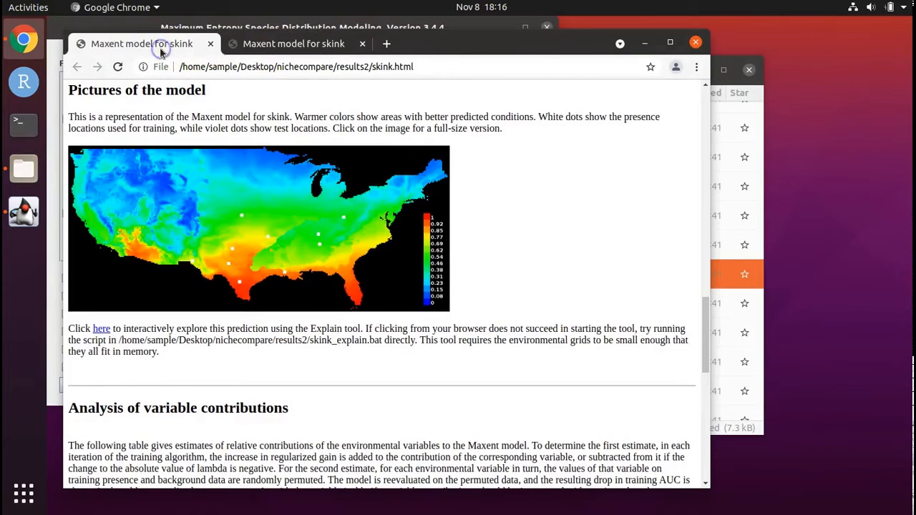
# Open hornliz.html from the nichecompare/results2 folder and show its prediction map under Pictures of the model
pyautogui.click(743, 223)
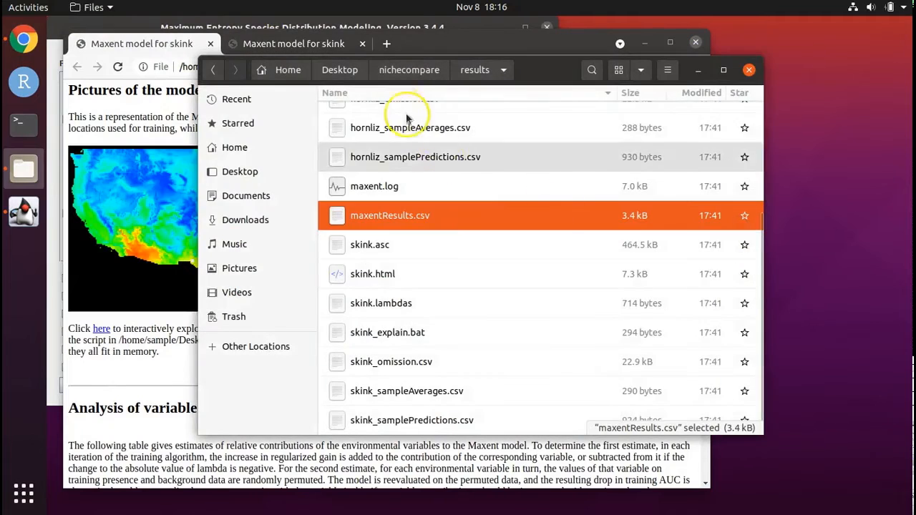
pyautogui.click(406, 70)
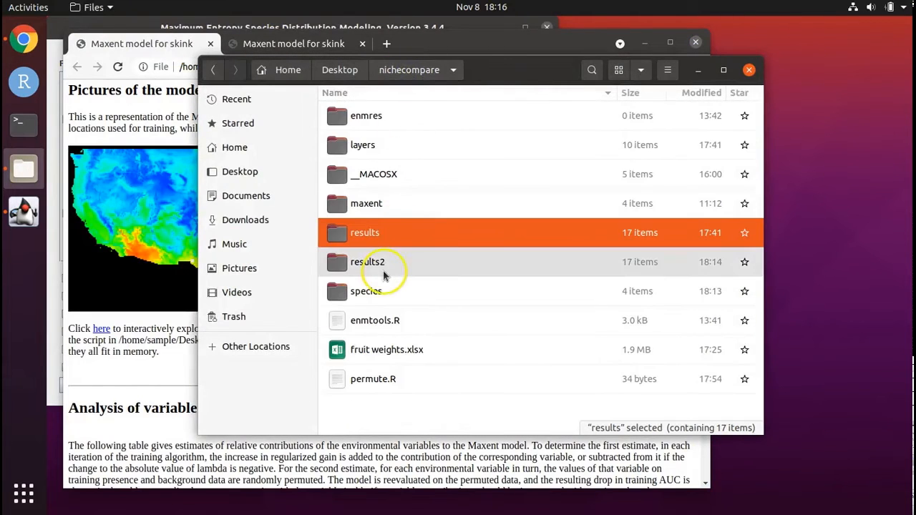
pyautogui.click(370, 265)
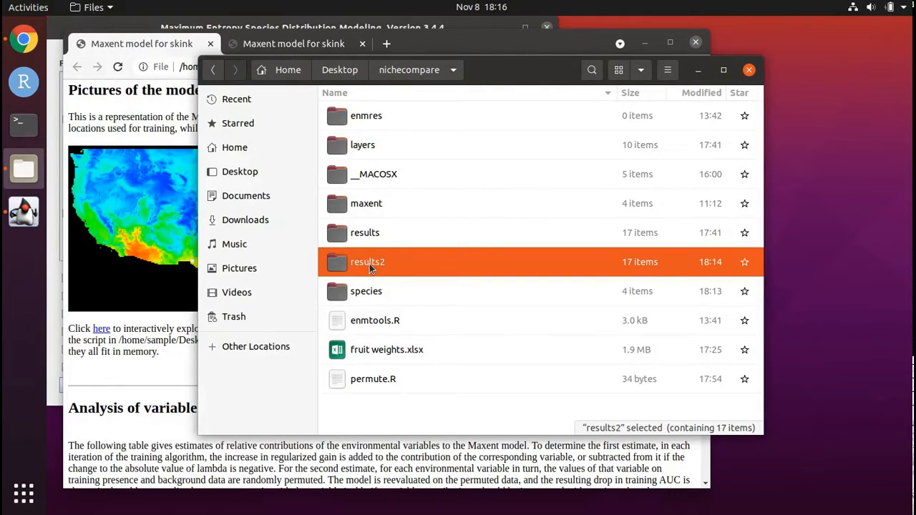
pyautogui.doubleClick(369, 264)
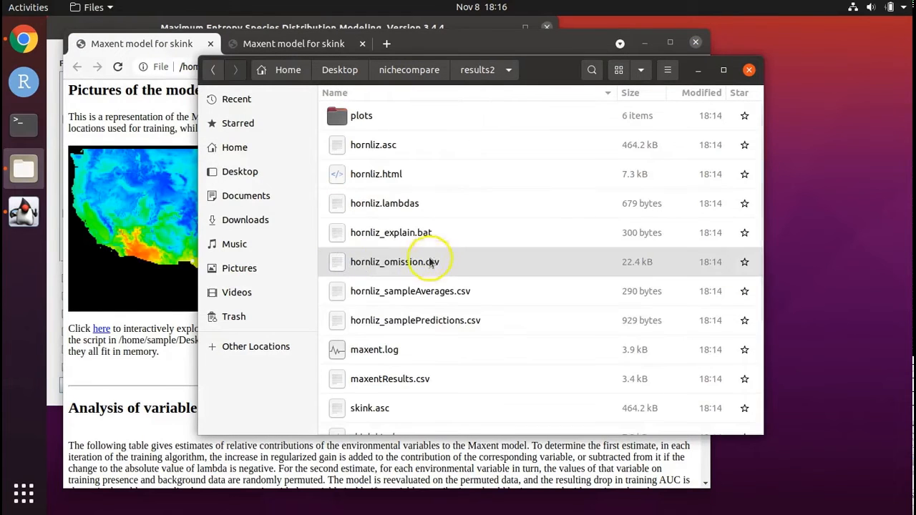
pyautogui.doubleClick(342, 179)
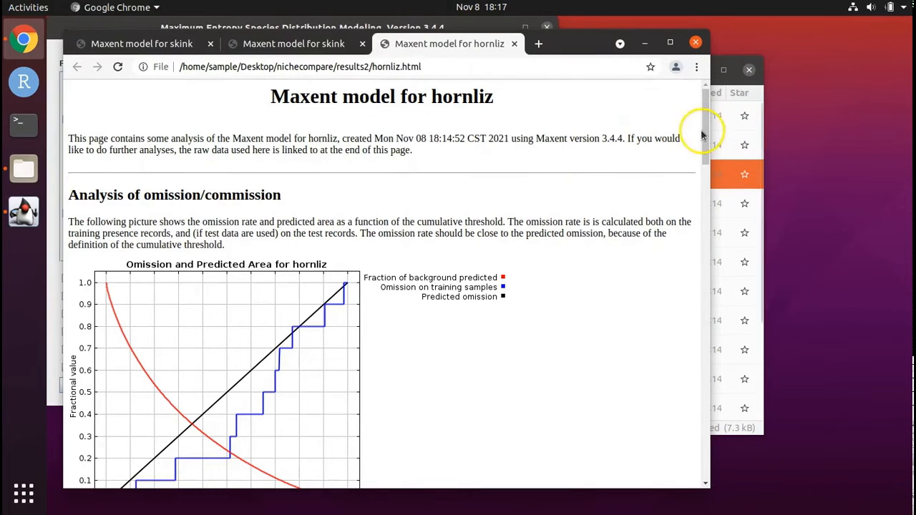
pyautogui.moveTo(708, 258); pyautogui.dragTo(709, 341)
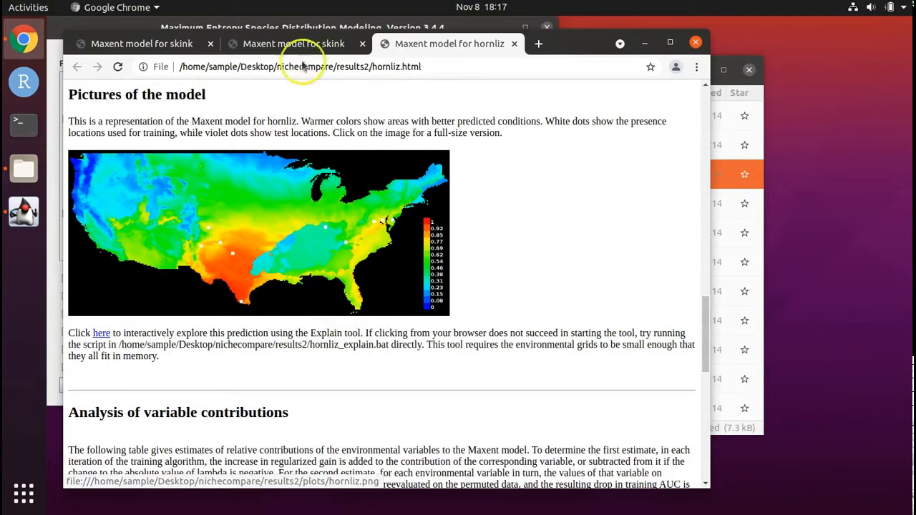
# Open hornliz.html from the original nichecompare/results folder and show its prediction map for comparison with results2
pyautogui.click(730, 260)
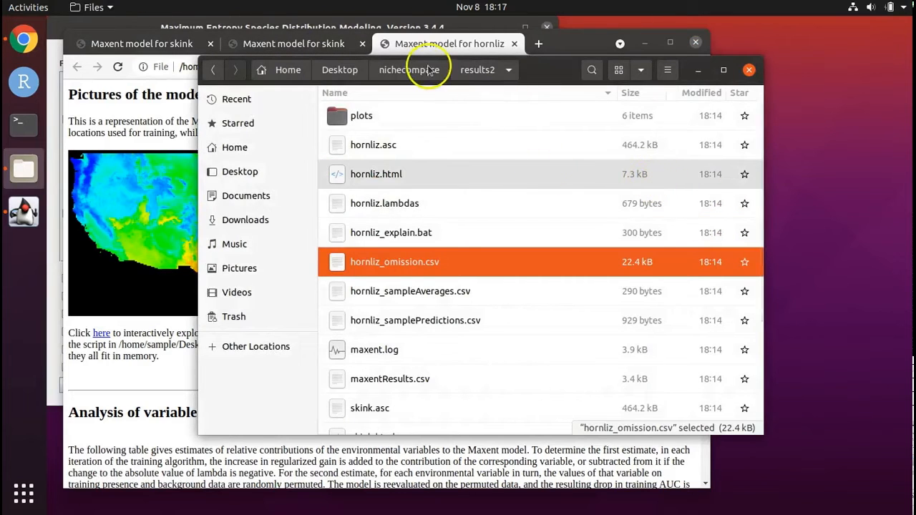
pyautogui.click(398, 71)
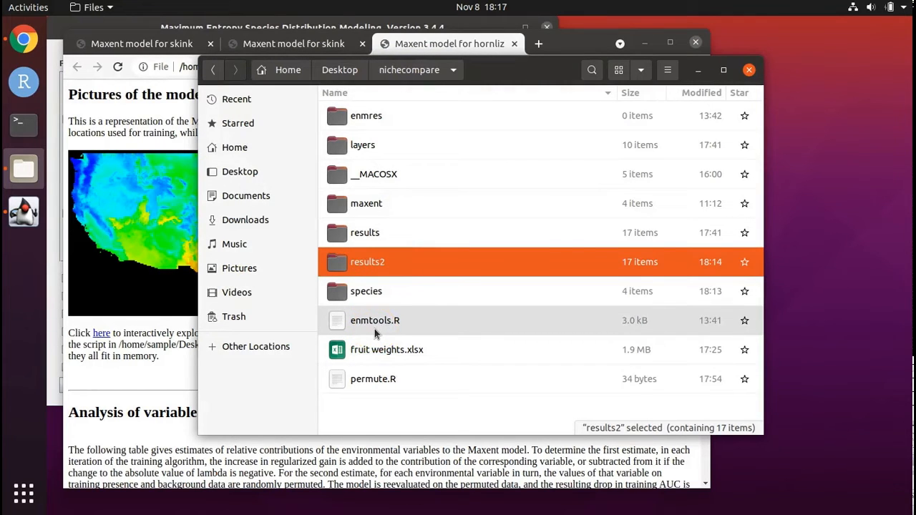
pyautogui.click(374, 292)
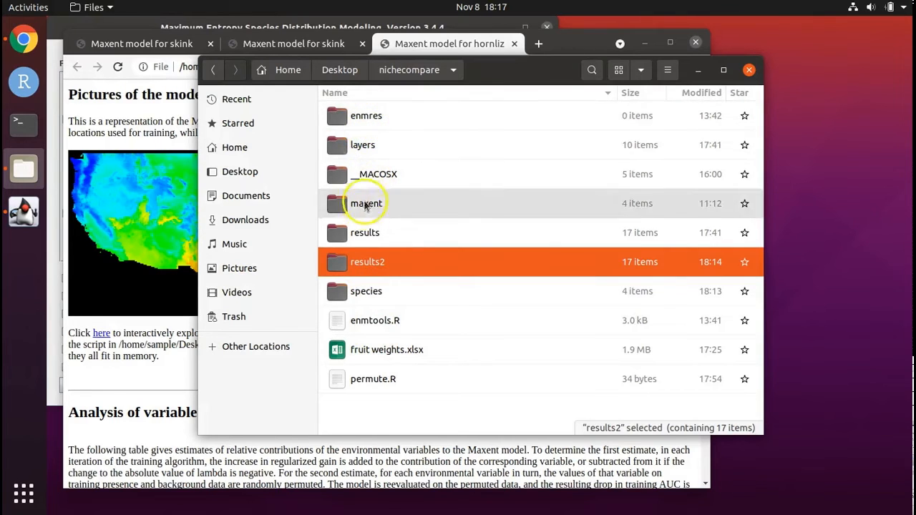
pyautogui.click(367, 236)
pyautogui.doubleClick(366, 236)
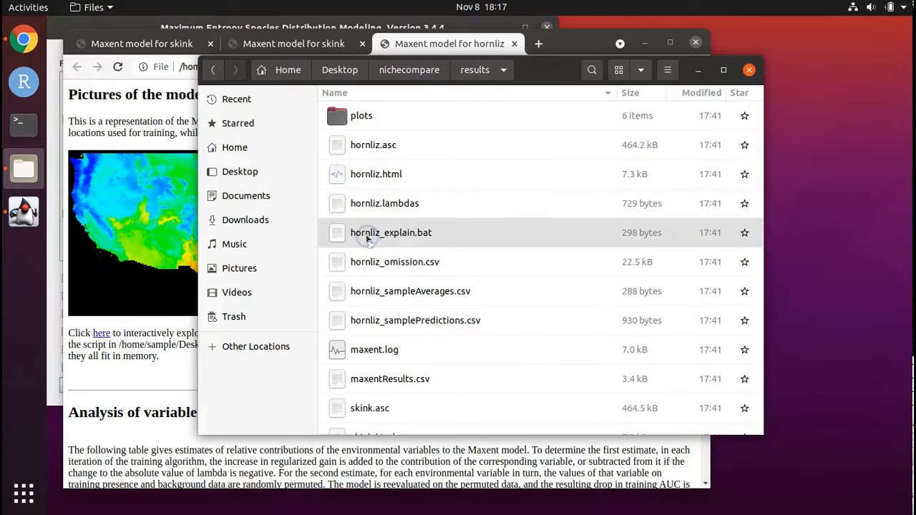
pyautogui.doubleClick(342, 176)
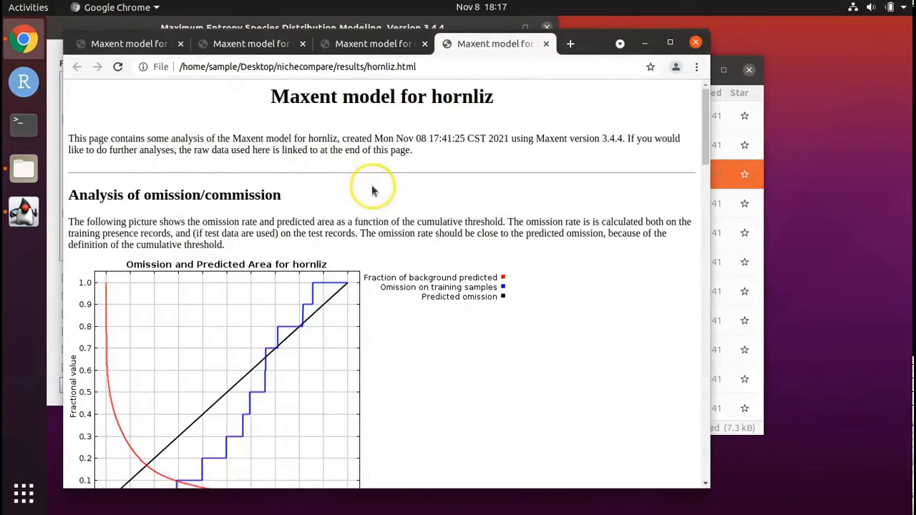
pyautogui.moveTo(704, 132); pyautogui.dragTo(704, 340)
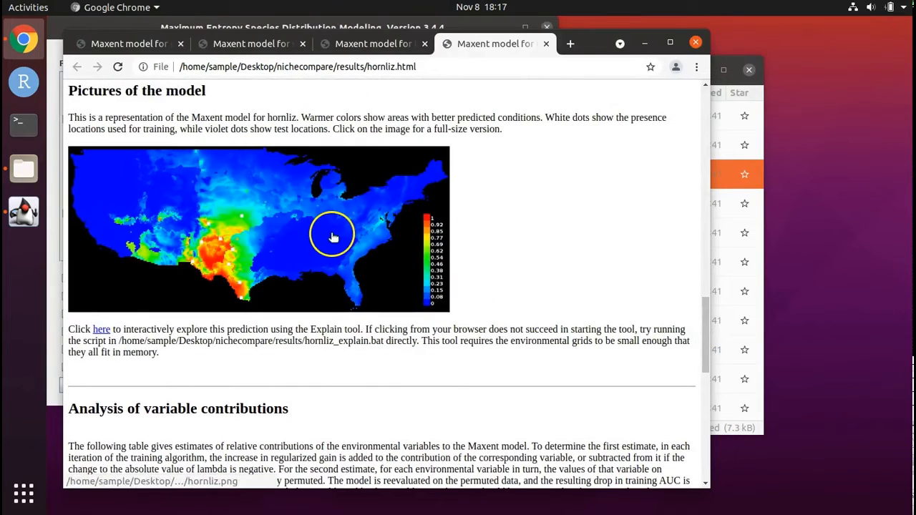
# Compare the hornliz prediction maps from results2 and results by alternating between the two reports
pyautogui.click(390, 47)
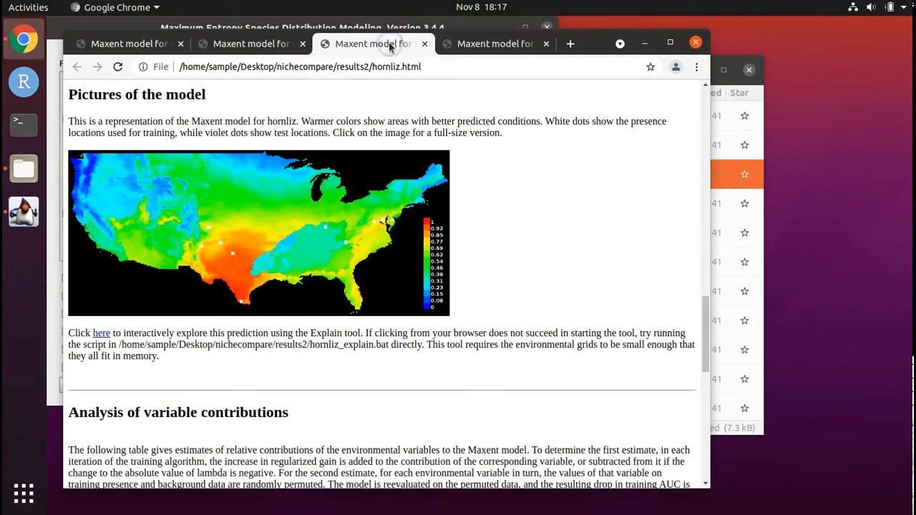
pyautogui.click(478, 45)
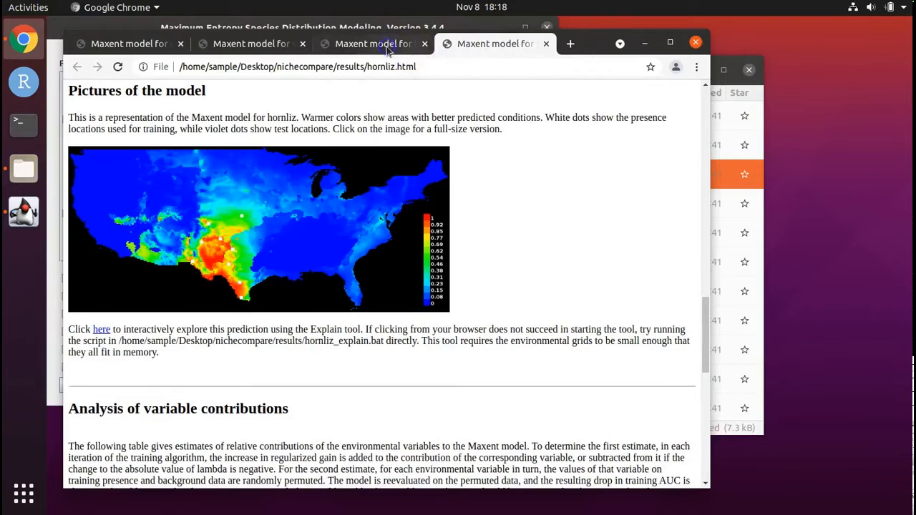
pyautogui.click(387, 45)
pyautogui.click(480, 44)
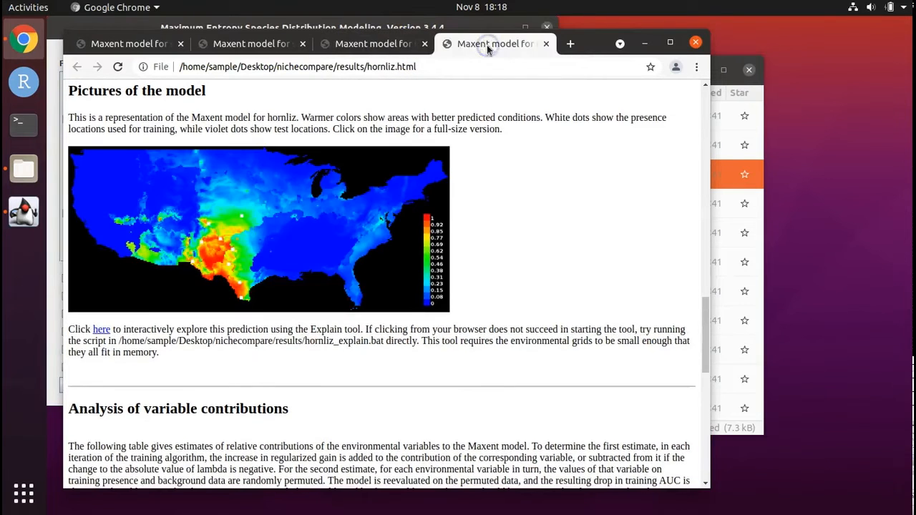
pyautogui.click(393, 48)
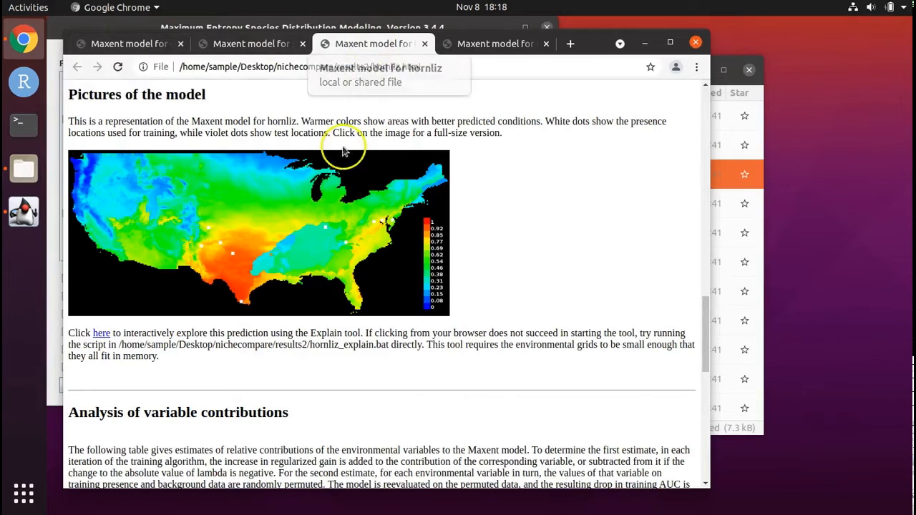
# Compare the results2 skink and hornliz maps, and reorder the reports so the results2 hornliz report sits directly beside the results2 skink report
pyautogui.click(152, 45)
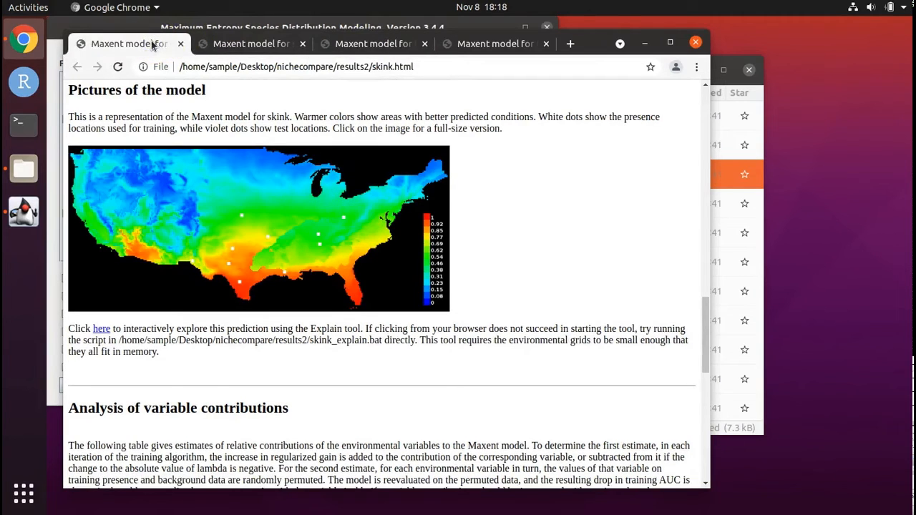
pyautogui.click(352, 45)
pyautogui.click(106, 44)
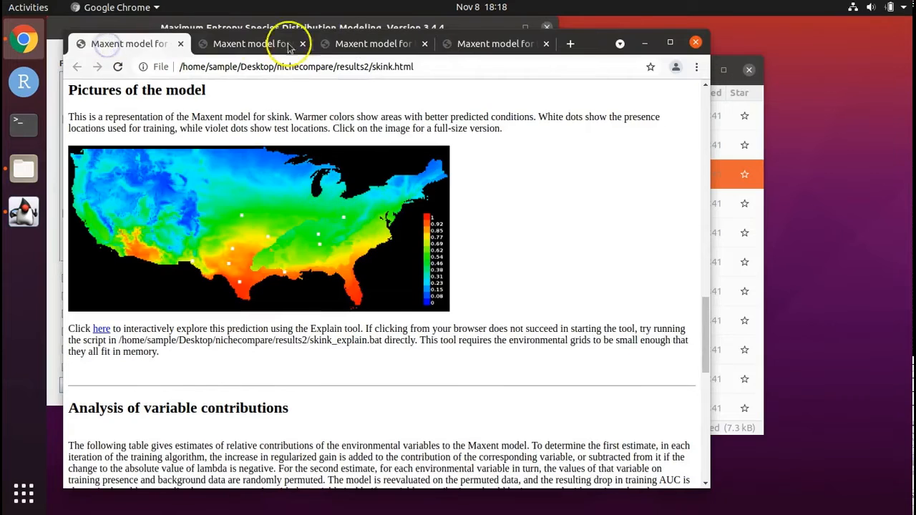
pyautogui.click(351, 44)
pyautogui.click(148, 45)
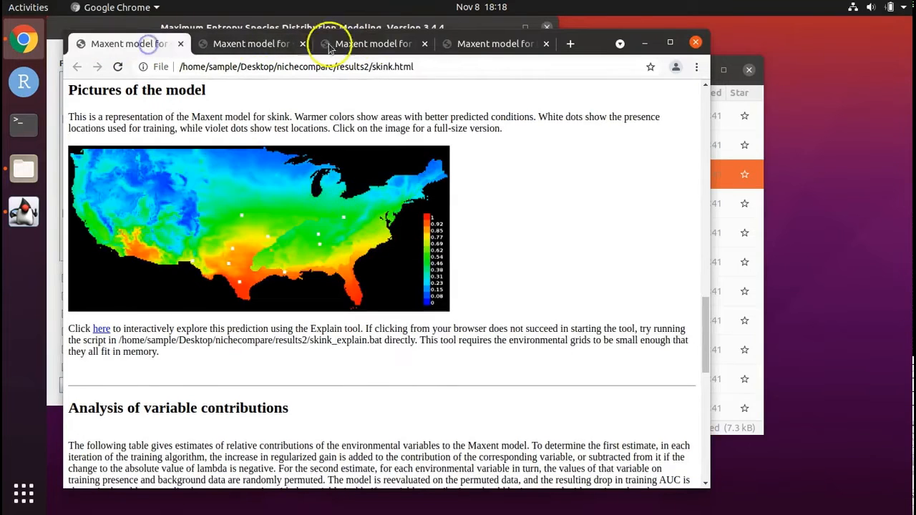
pyautogui.moveTo(376, 44); pyautogui.dragTo(286, 44)
# Examine the results2 skink prediction map against the results2 hornliz map in the adjacent report
pyautogui.click(145, 47)
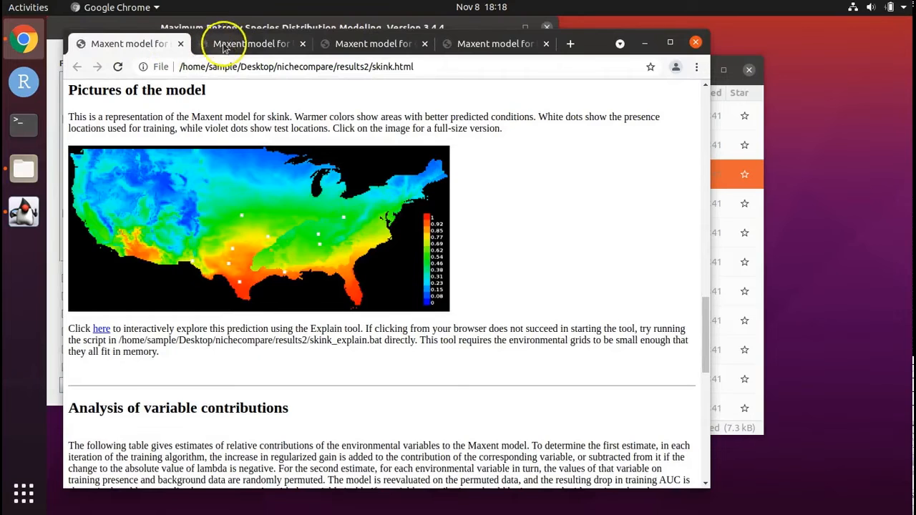
pyautogui.click(264, 47)
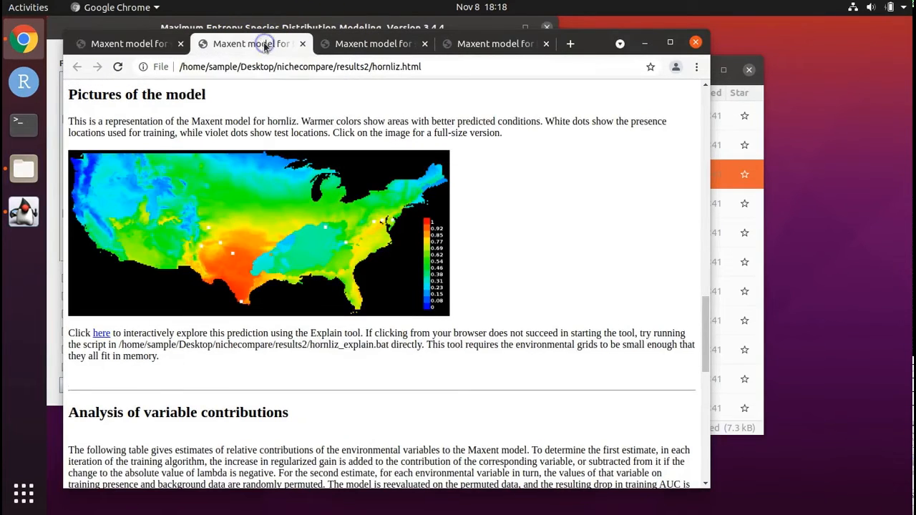
pyautogui.click(107, 43)
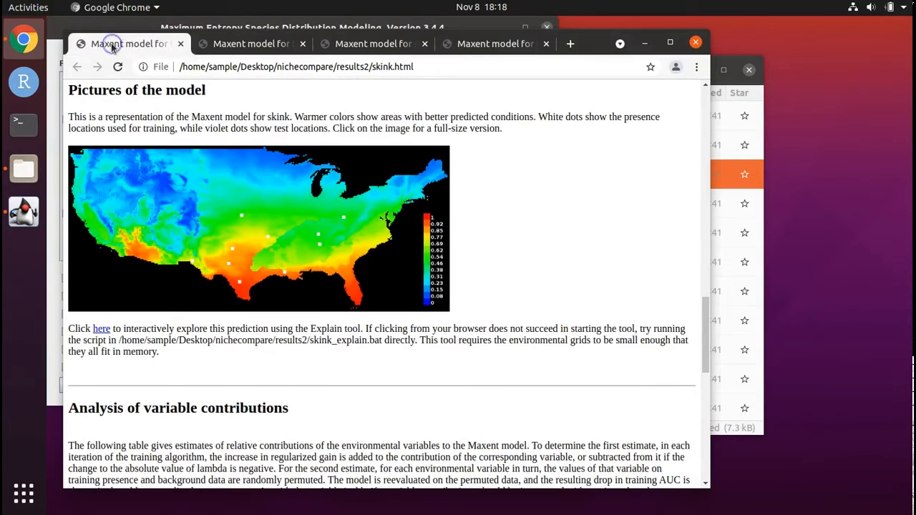
pyautogui.click(226, 47)
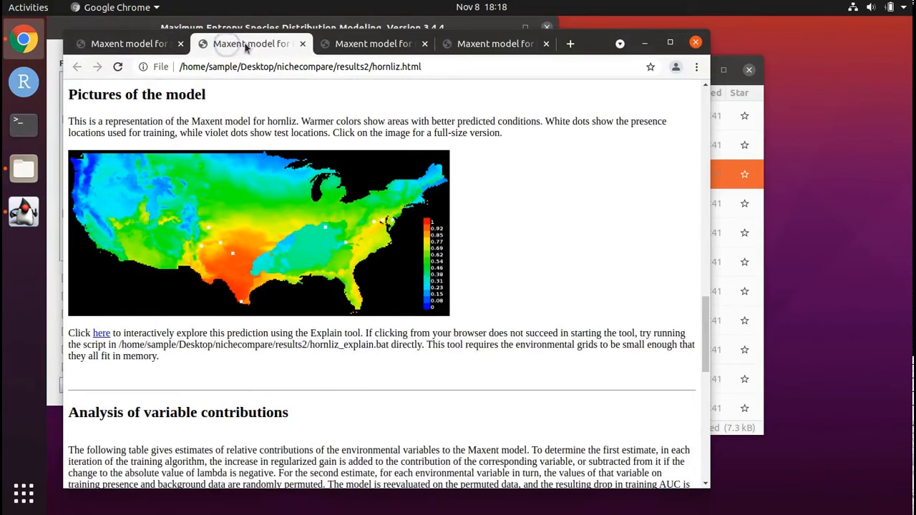
# Compare the skink and hornliz prediction maps from the original results folder
pyautogui.click(372, 44)
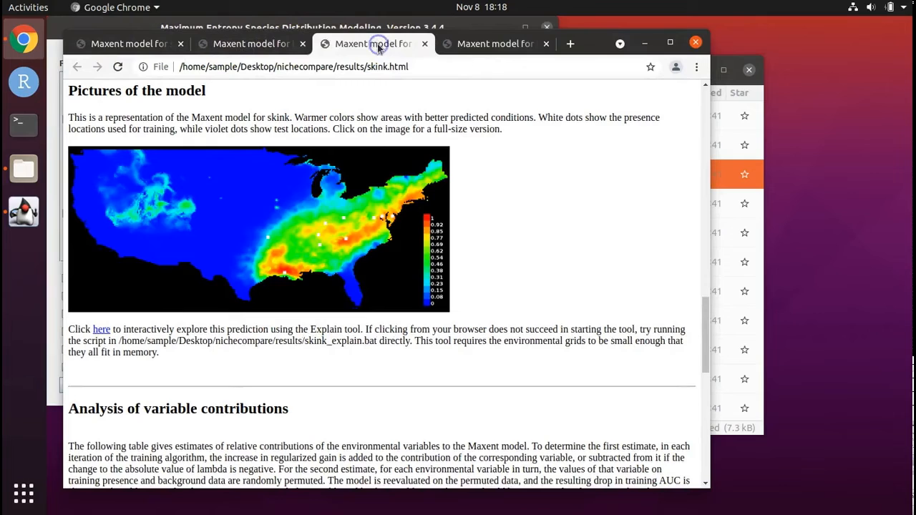
pyautogui.click(505, 44)
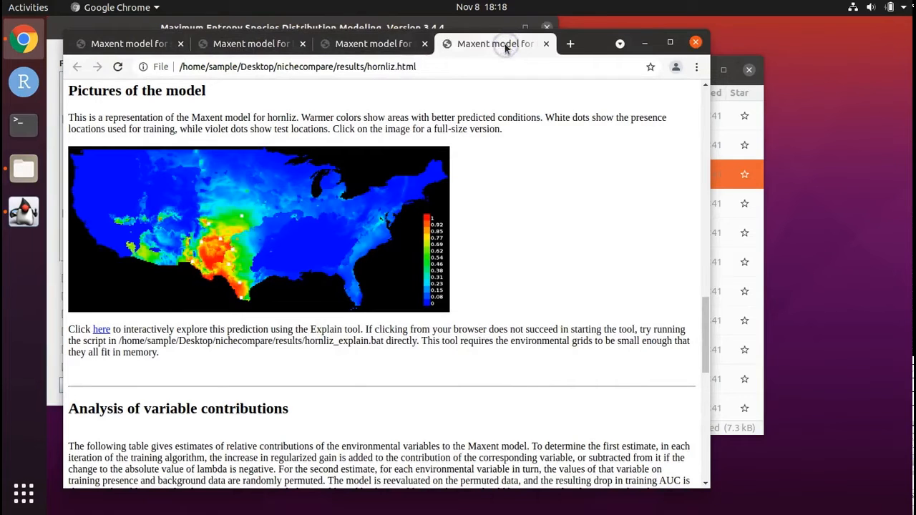
pyautogui.click(376, 49)
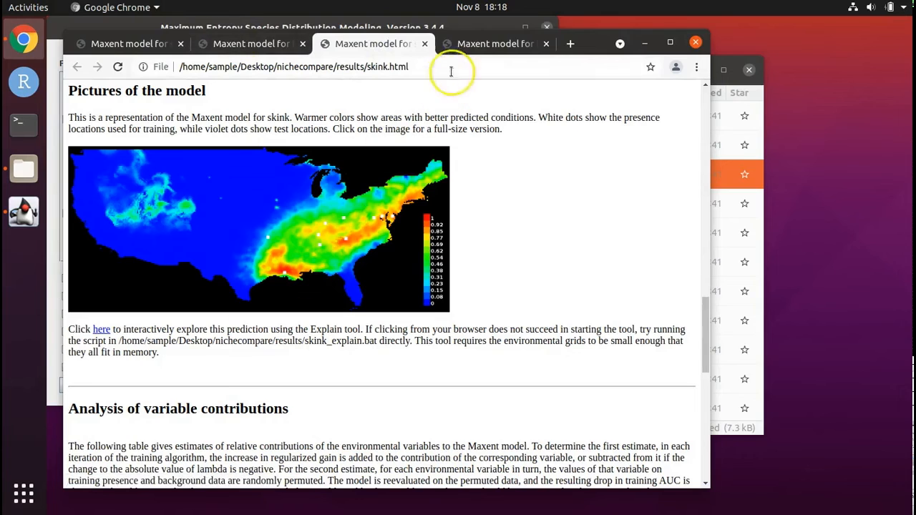
pyautogui.click(472, 47)
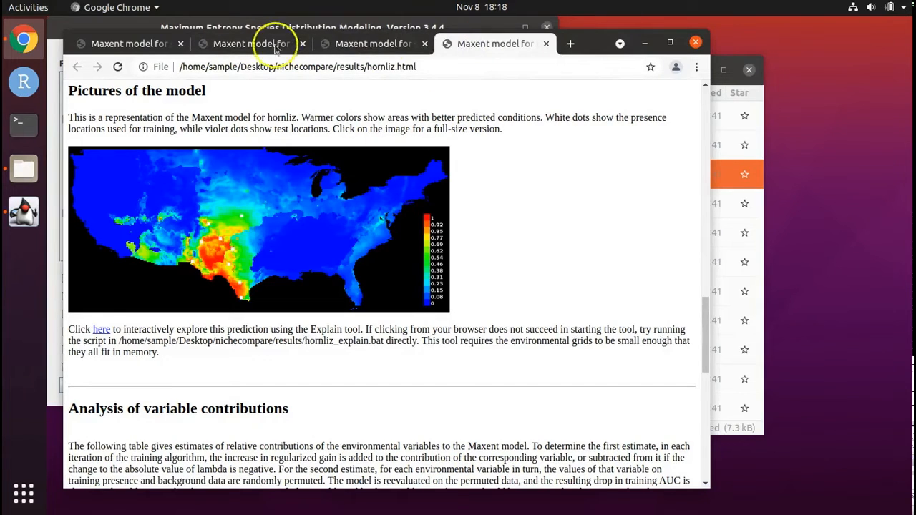
# Alternate repeatedly between the results2 skink and hornliz reports to examine how their predicted areas and presence points differ
pyautogui.click(145, 43)
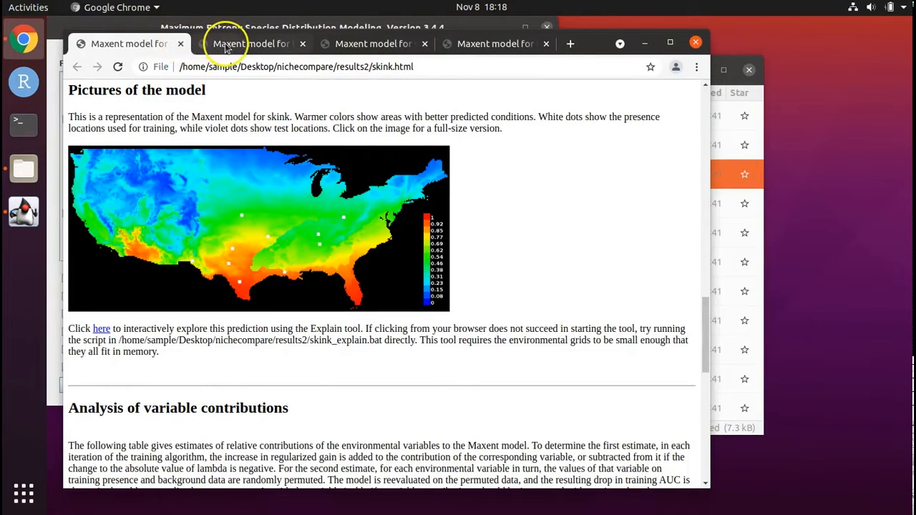
pyautogui.click(225, 46)
pyautogui.click(129, 46)
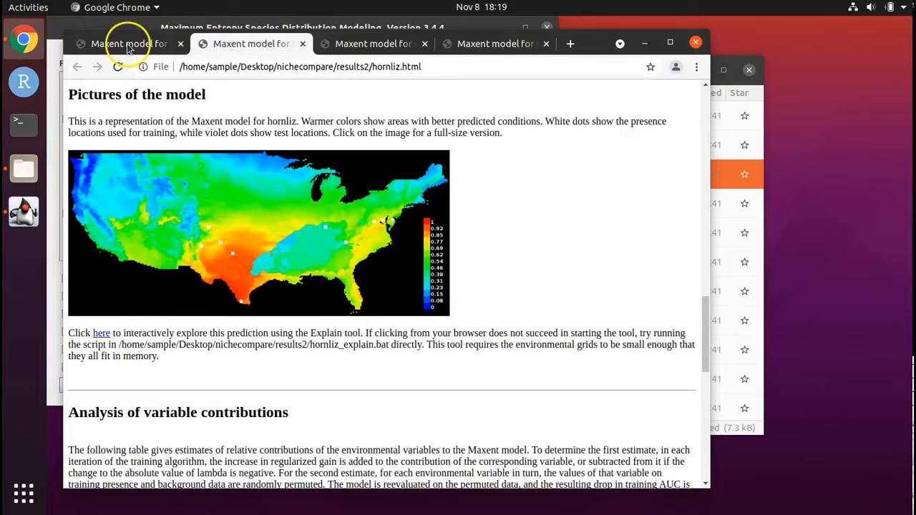
pyautogui.click(222, 47)
pyautogui.click(119, 44)
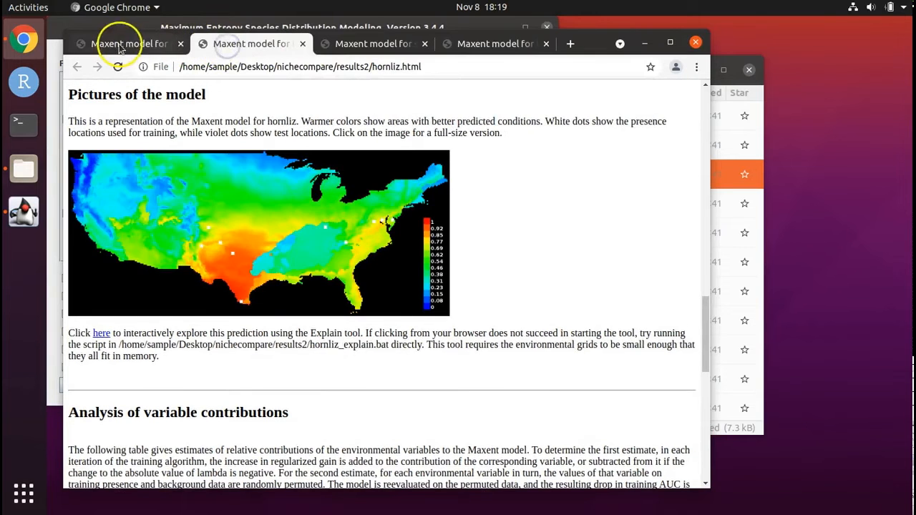
pyautogui.click(229, 48)
pyautogui.click(229, 45)
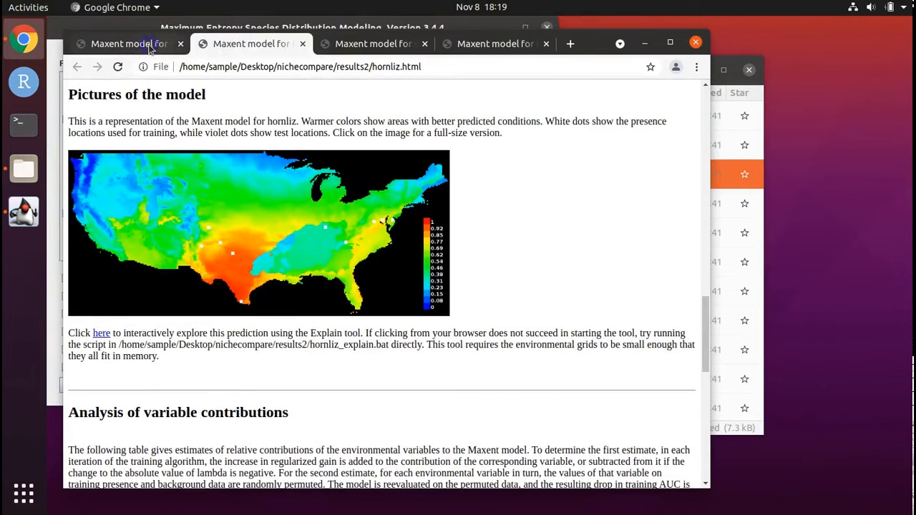
pyautogui.click(143, 45)
pyautogui.click(222, 47)
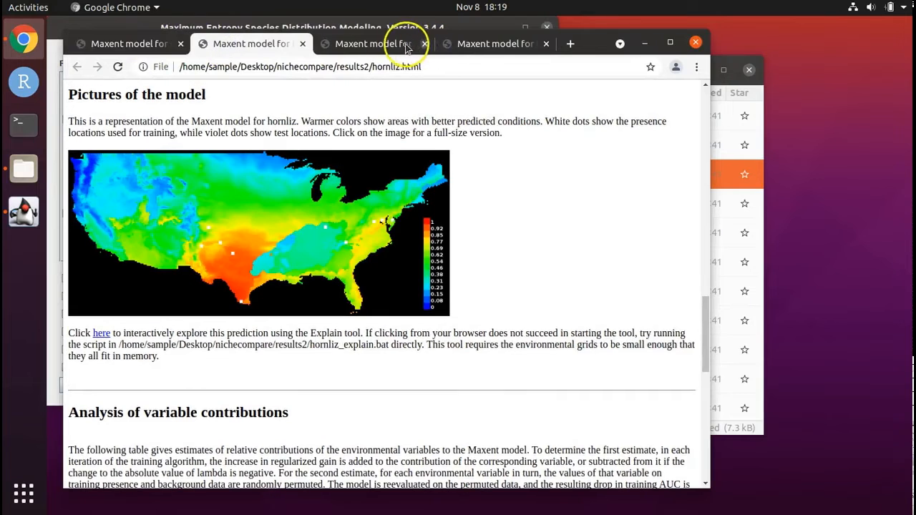
# Alternate repeatedly between the original results skink and hornliz reports to examine how much their predicted areas differ
pyautogui.click(399, 48)
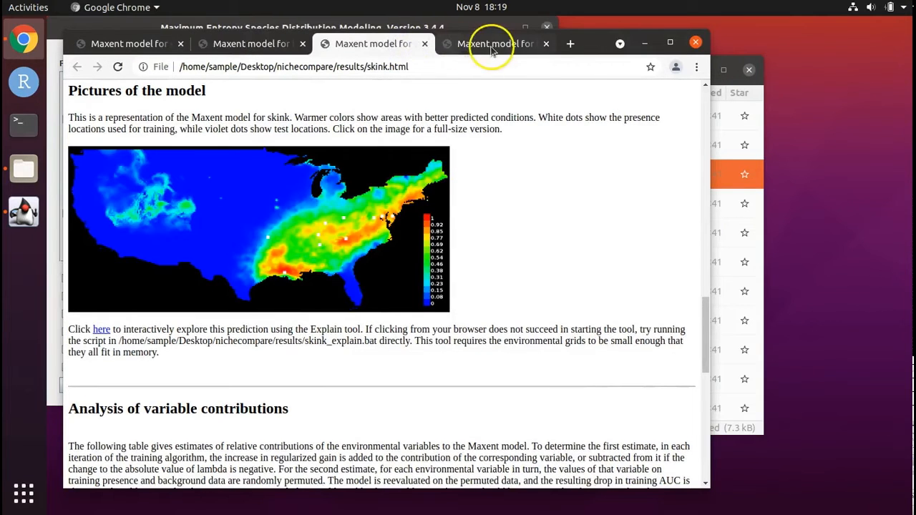
pyautogui.click(496, 47)
pyautogui.click(411, 47)
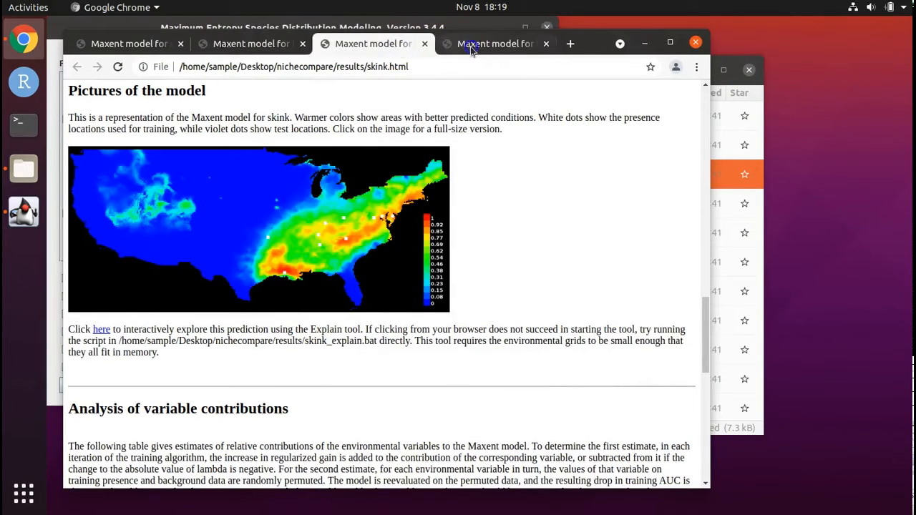
pyautogui.click(473, 47)
pyautogui.click(394, 45)
pyautogui.click(484, 45)
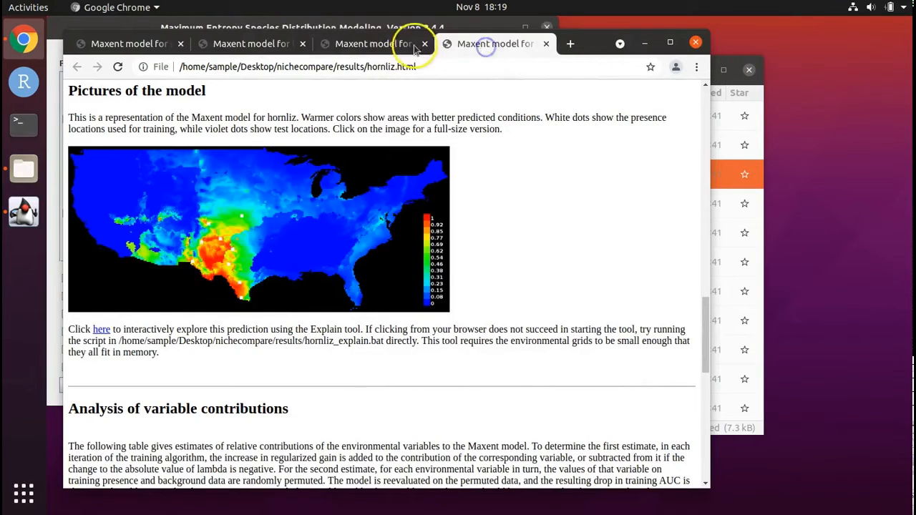
pyautogui.click(389, 48)
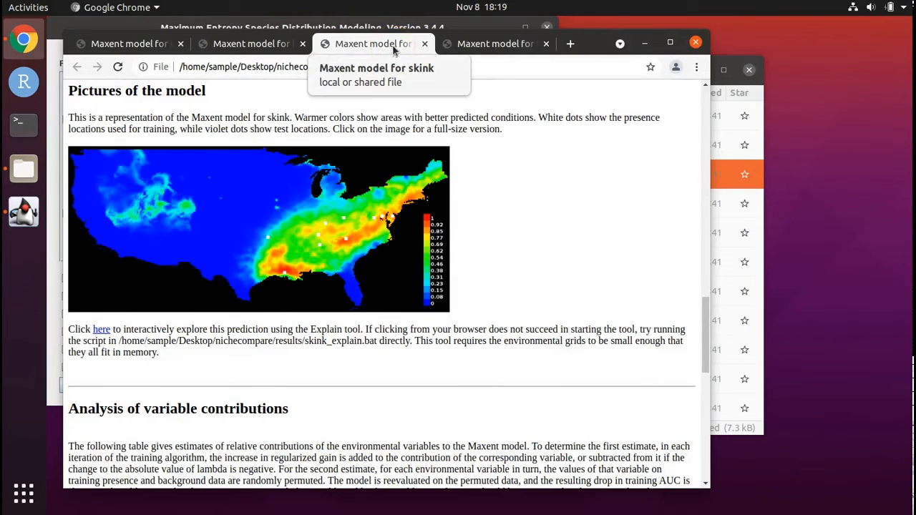
pyautogui.click(494, 48)
pyautogui.click(486, 47)
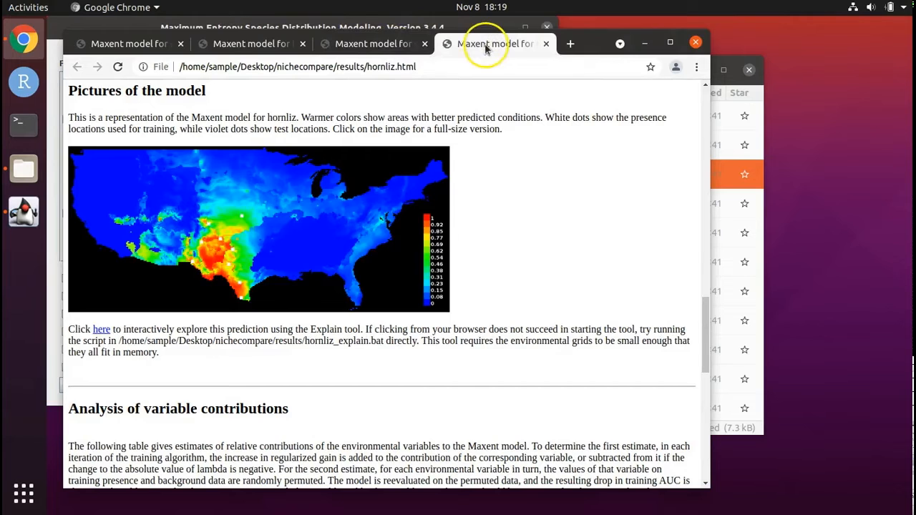
pyautogui.click(387, 45)
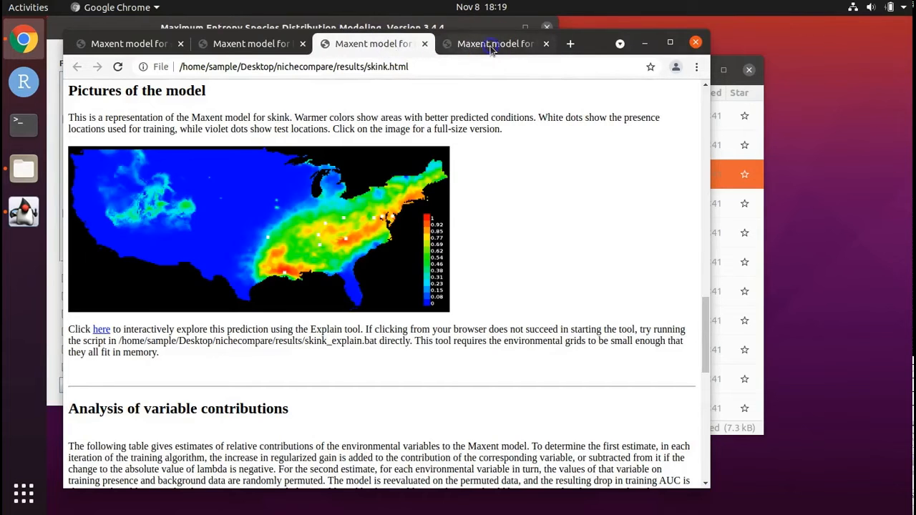
pyautogui.click(492, 47)
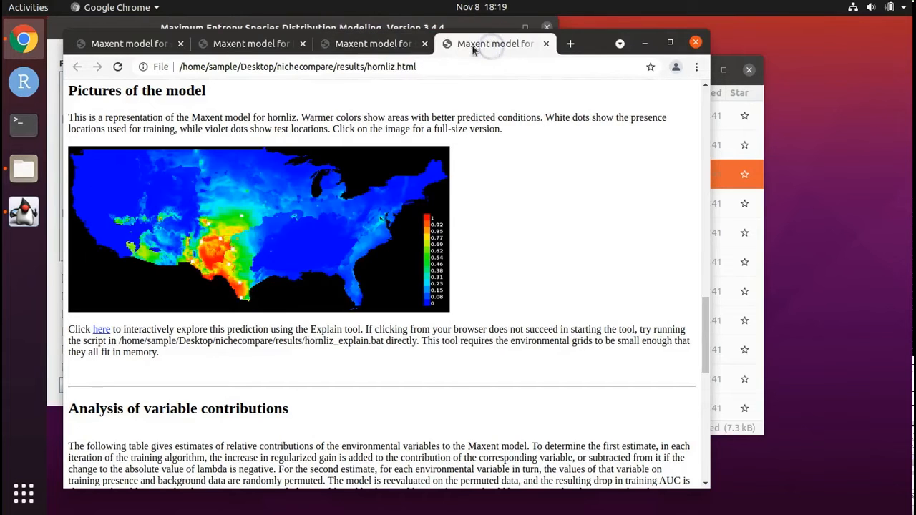
# Review the results2 skink and hornliz prediction maps again, switching between the two reports
pyautogui.click(109, 47)
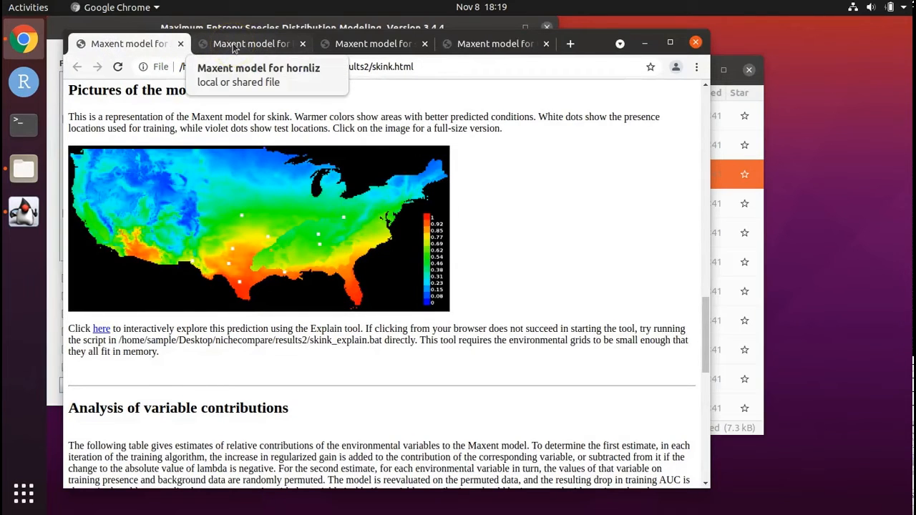
pyautogui.click(233, 44)
pyautogui.click(138, 43)
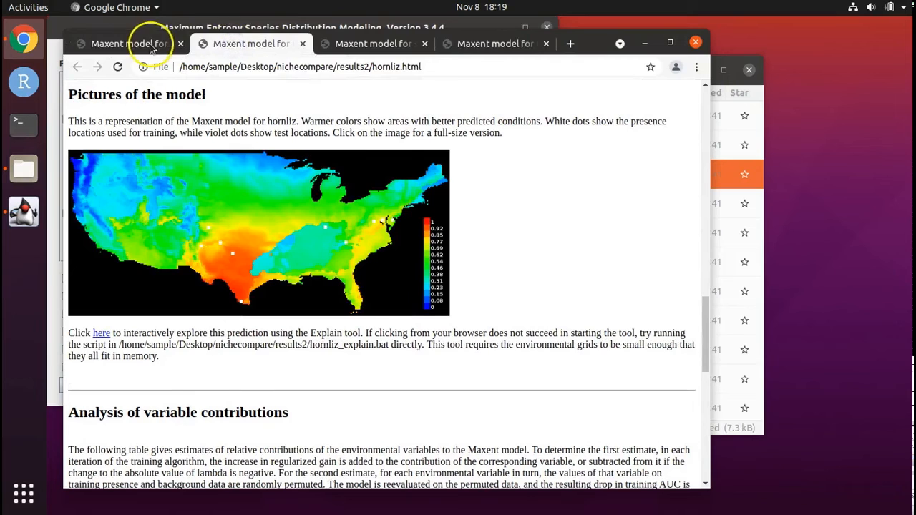
pyautogui.click(233, 44)
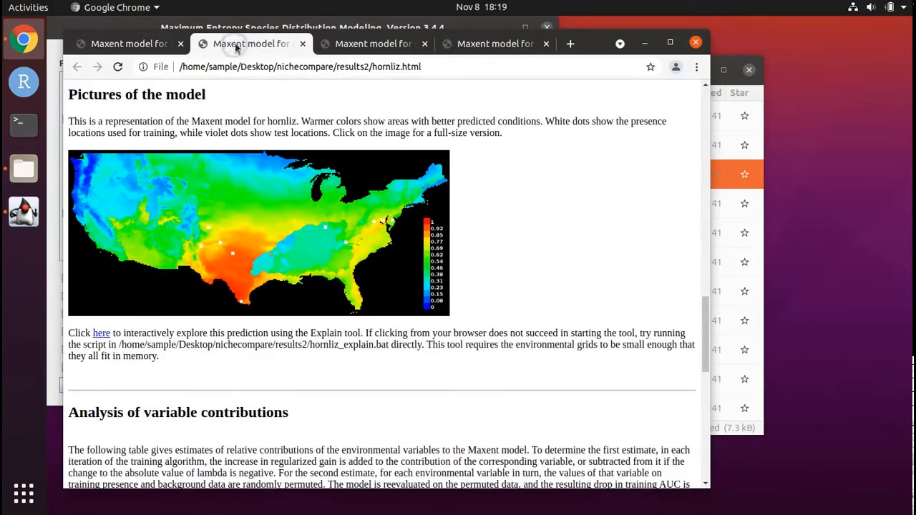
# Contrast the original results skink and hornliz maps once more, and return to the results2 skink report
pyautogui.click(381, 44)
pyautogui.click(508, 47)
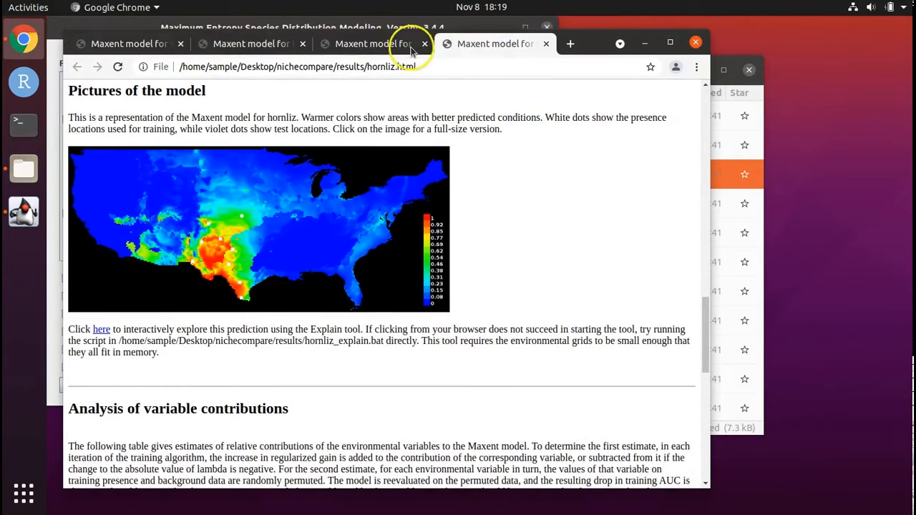
pyautogui.click(405, 48)
pyautogui.click(487, 45)
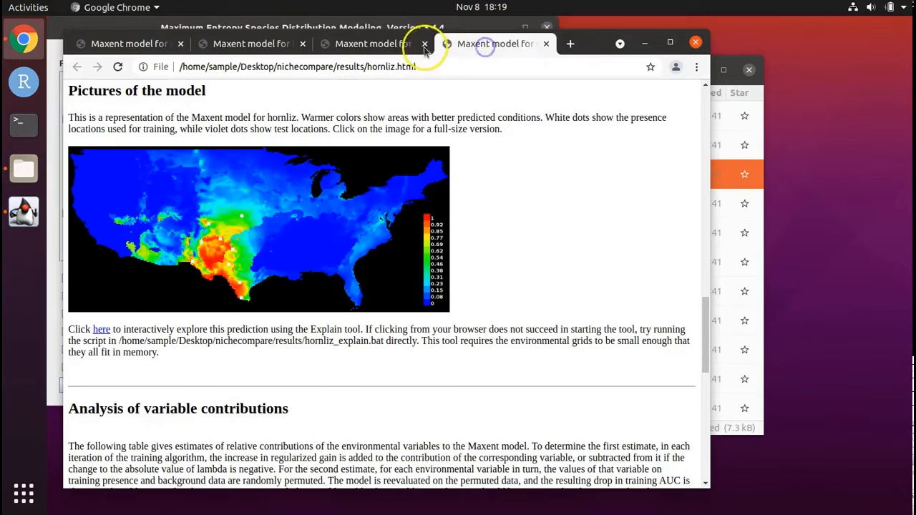
pyautogui.click(386, 44)
pyautogui.click(474, 42)
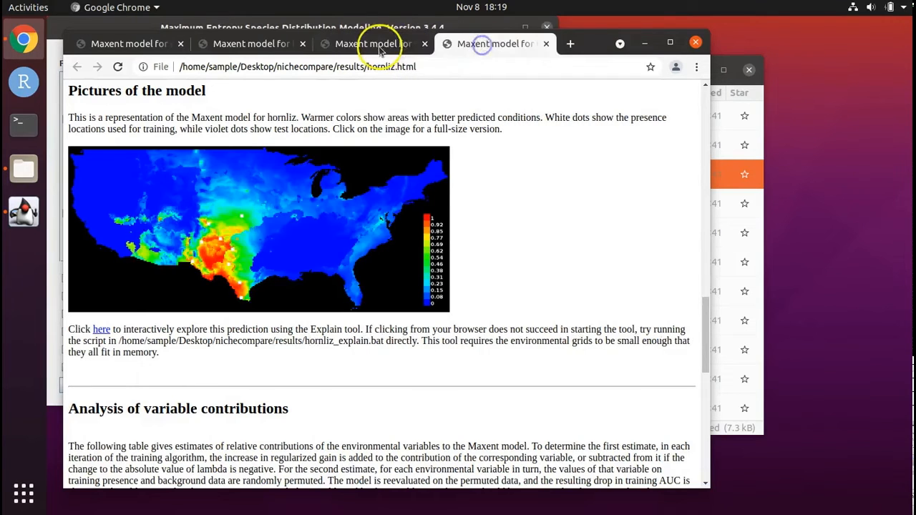
pyautogui.moveTo(390, 43); pyautogui.dragTo(466, 47)
pyautogui.click(466, 47)
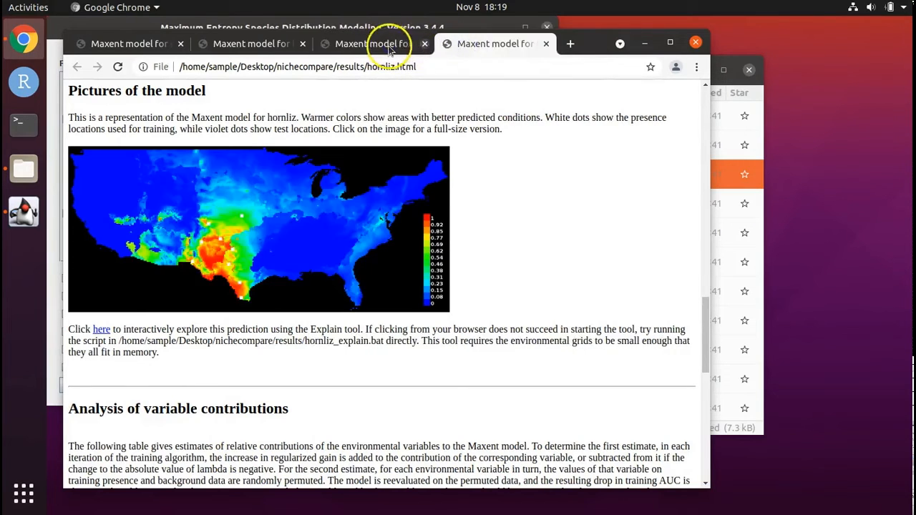
pyautogui.click(383, 41)
pyautogui.click(130, 43)
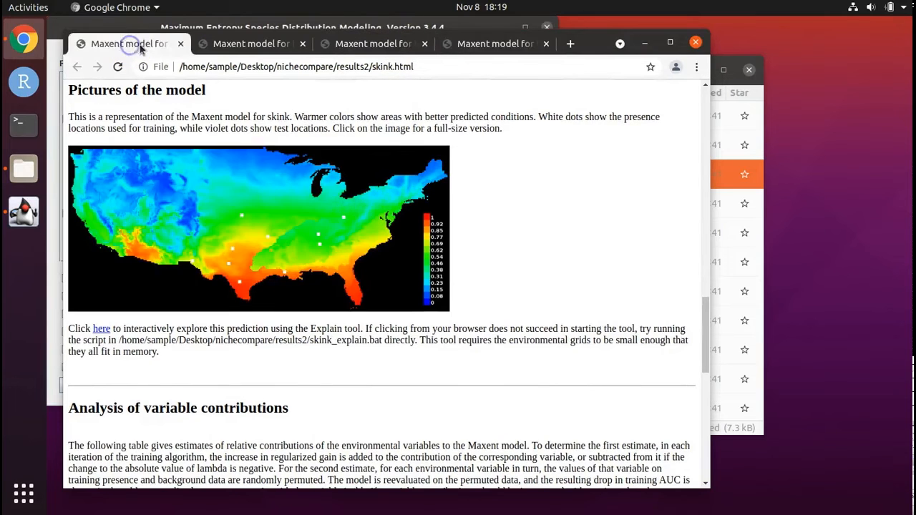
# Compare the results2 skink and hornliz prediction maps by alternating between the two reports
pyautogui.click(238, 43)
pyautogui.click(154, 43)
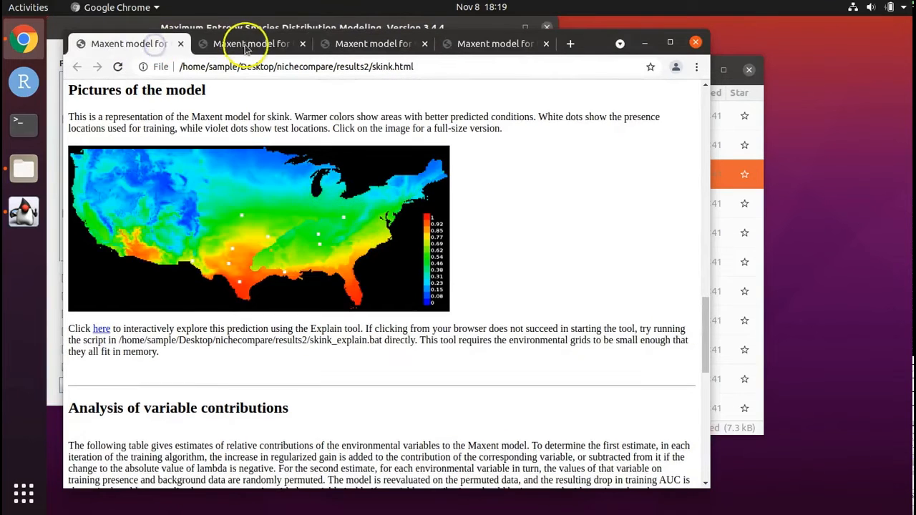
pyautogui.click(241, 43)
pyautogui.click(133, 44)
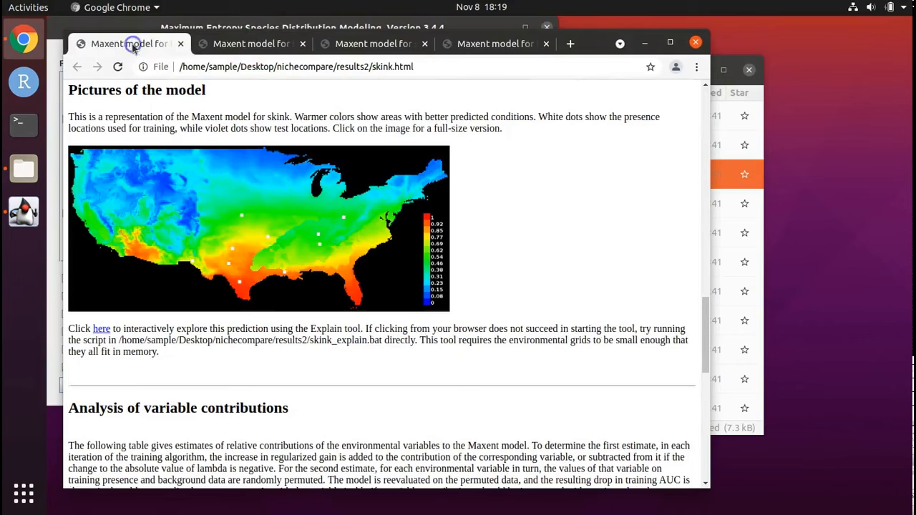
pyautogui.click(233, 43)
pyautogui.click(159, 45)
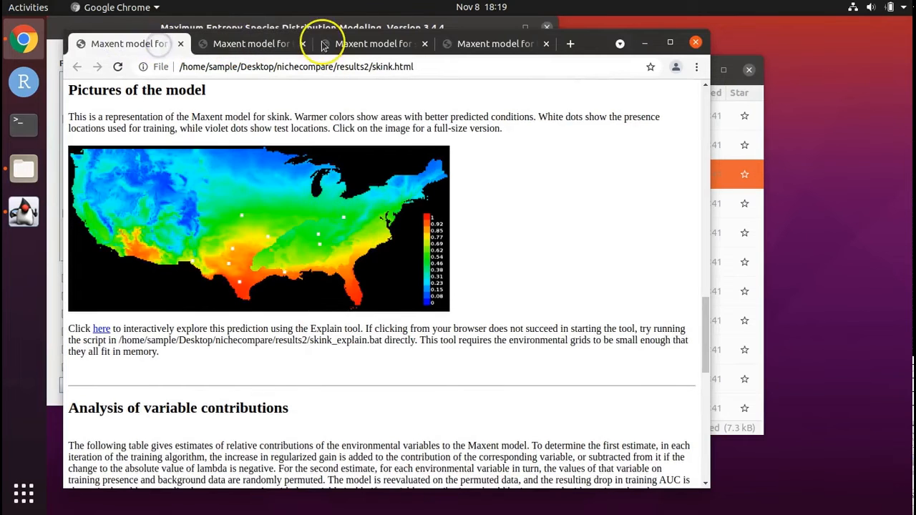
# Compare the original results skink and hornliz prediction maps by alternating between those reports
pyautogui.click(357, 45)
pyautogui.click(485, 43)
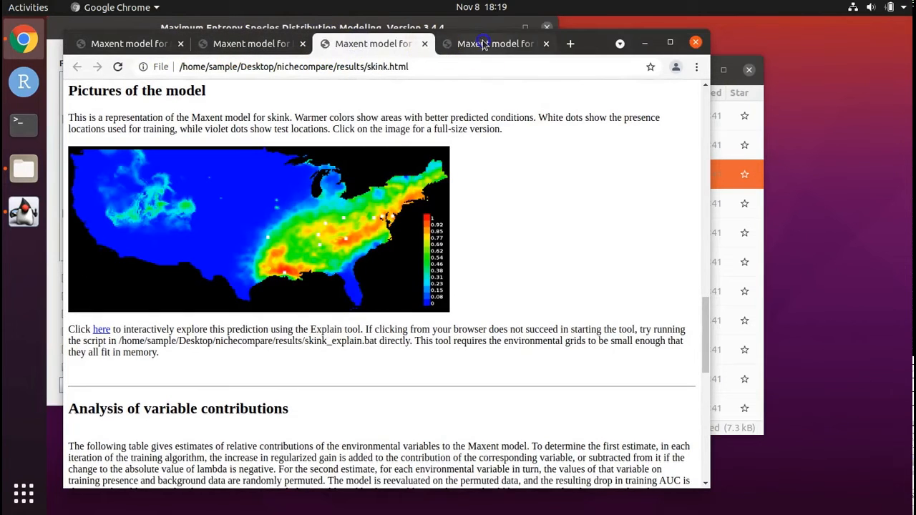
pyautogui.click(360, 43)
pyautogui.click(486, 43)
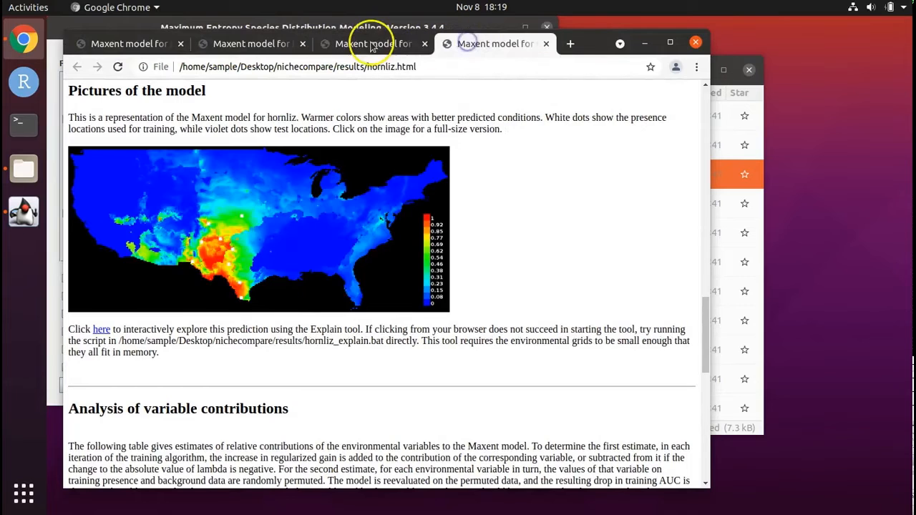
pyautogui.click(369, 43)
pyautogui.click(496, 45)
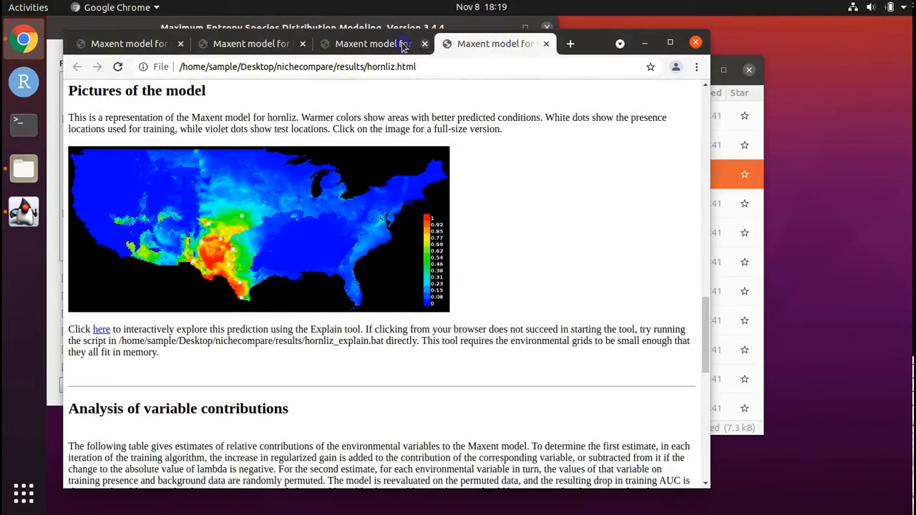
pyautogui.click(398, 44)
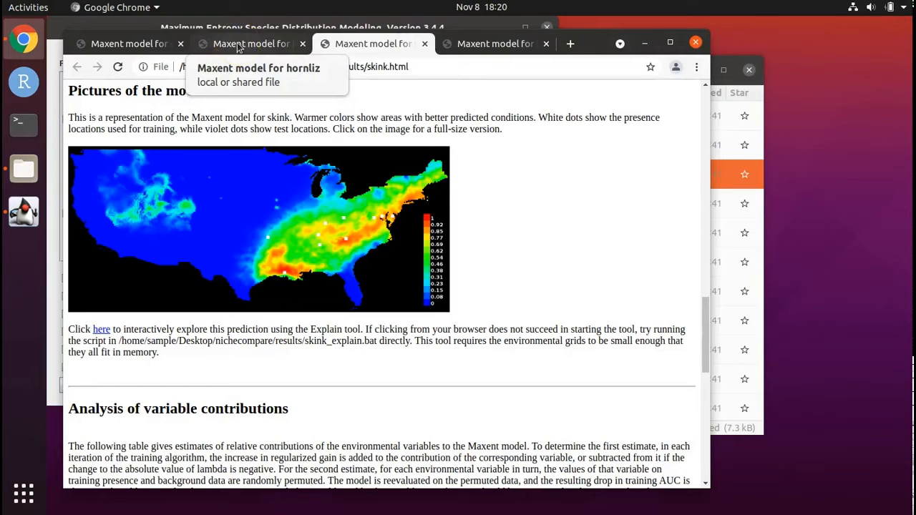
# Re-examine the results2 hornliz and skink maps against each other, ending on the hornliz report
pyautogui.click(238, 44)
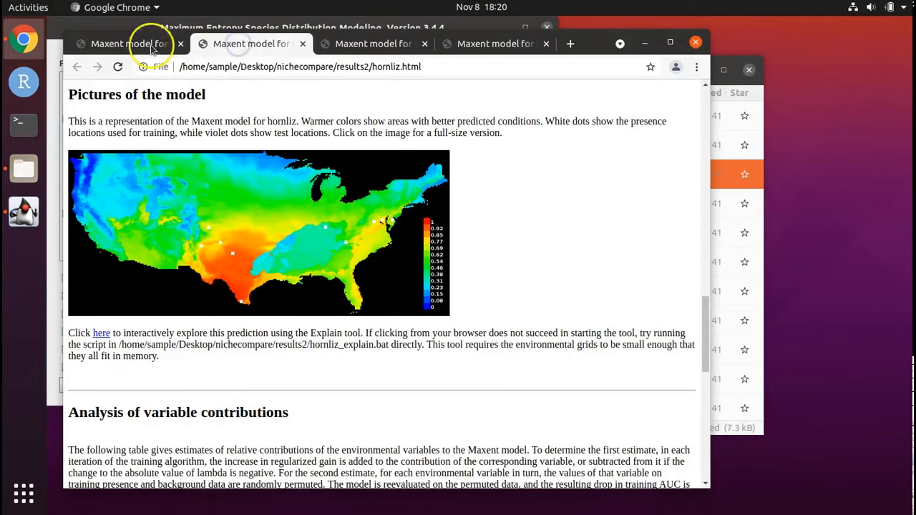
pyautogui.click(123, 45)
pyautogui.click(229, 45)
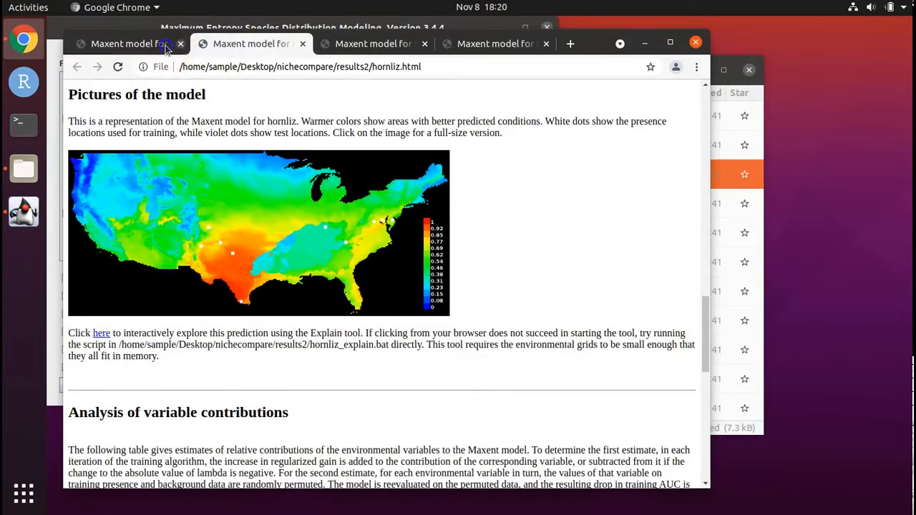
pyautogui.click(170, 45)
pyautogui.click(213, 44)
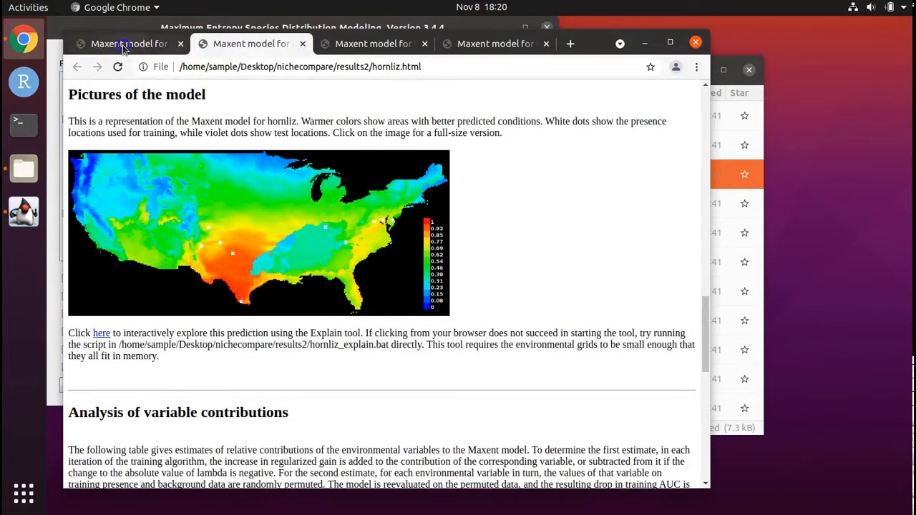
pyautogui.click(123, 44)
pyautogui.click(220, 47)
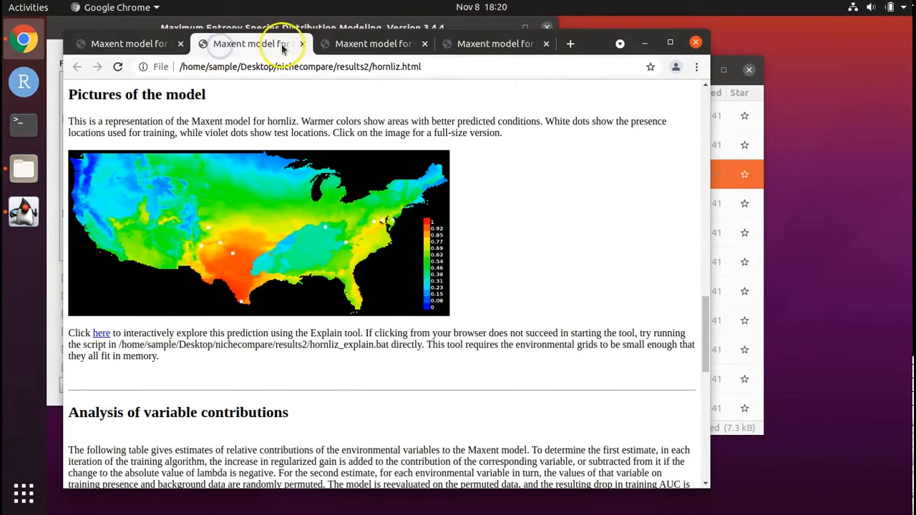
# Bring up the original results skink report, and close the browser and the Maxent window
pyautogui.click(391, 48)
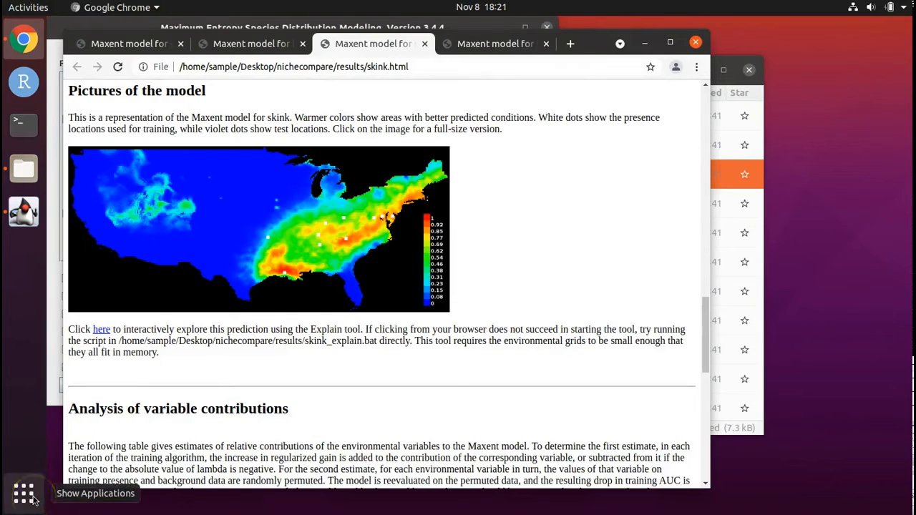
pyautogui.click(696, 44)
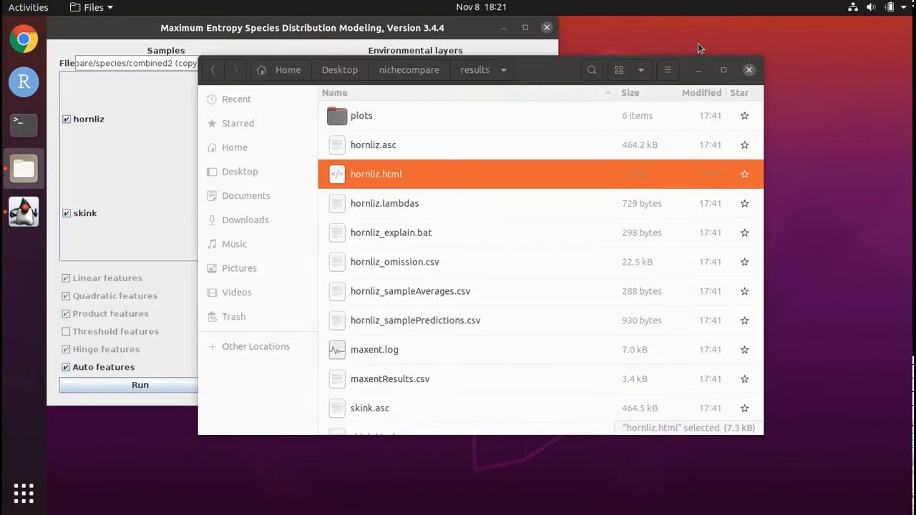
pyautogui.click(548, 28)
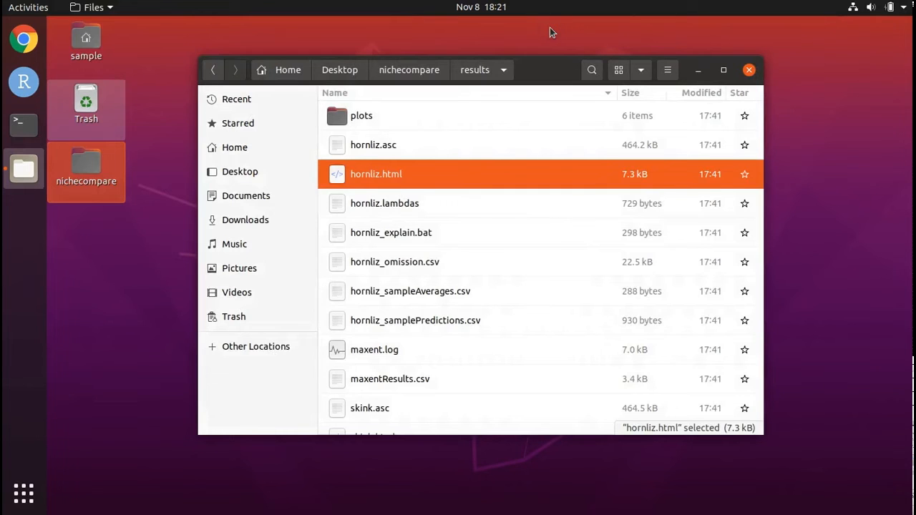
# Launch RStudio and open the enmtools.R script from the nichecompare folder on the Desktop
pyautogui.click(22, 84)
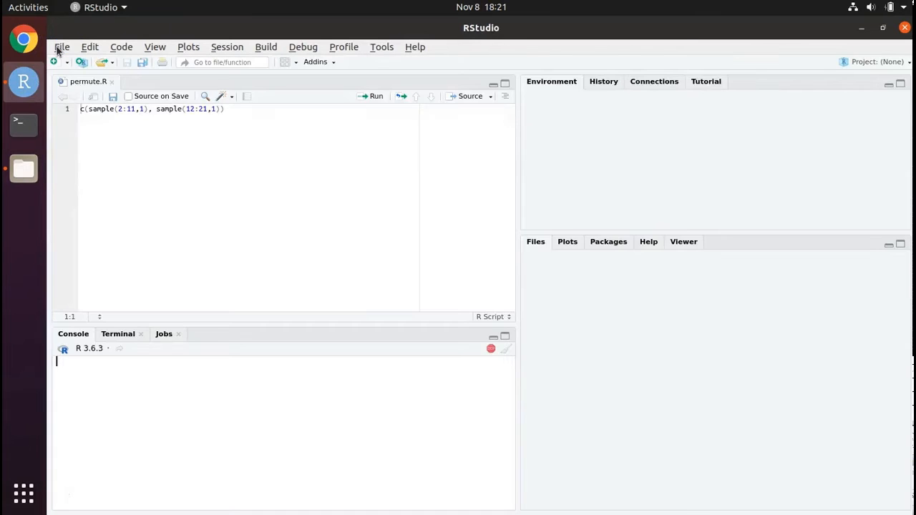
pyautogui.click(58, 49)
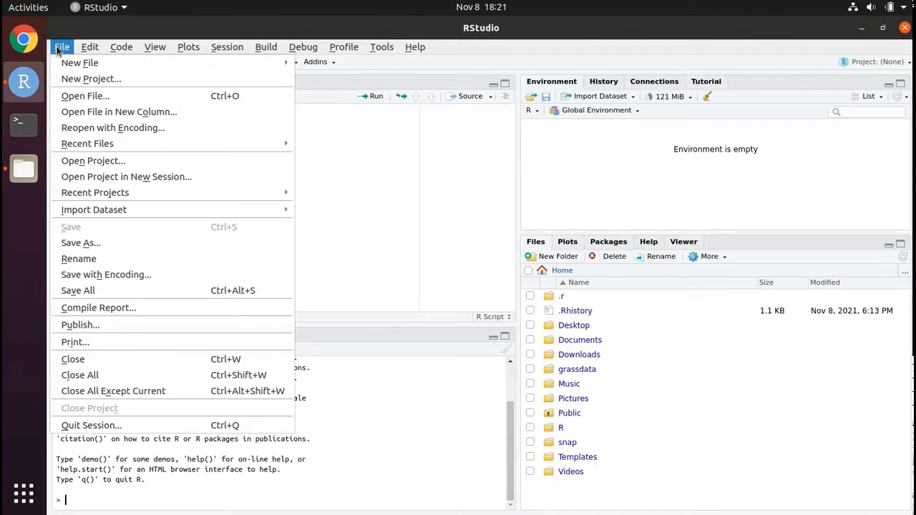
pyautogui.click(63, 97)
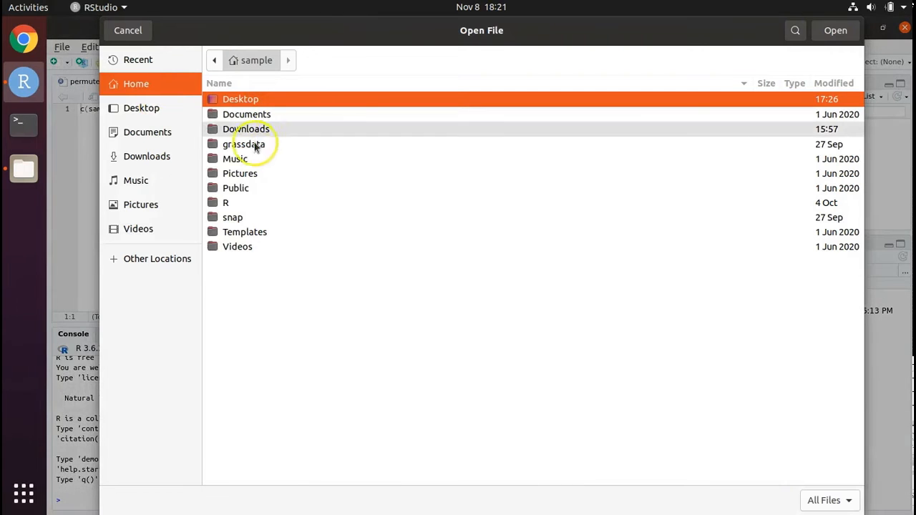
pyautogui.click(156, 111)
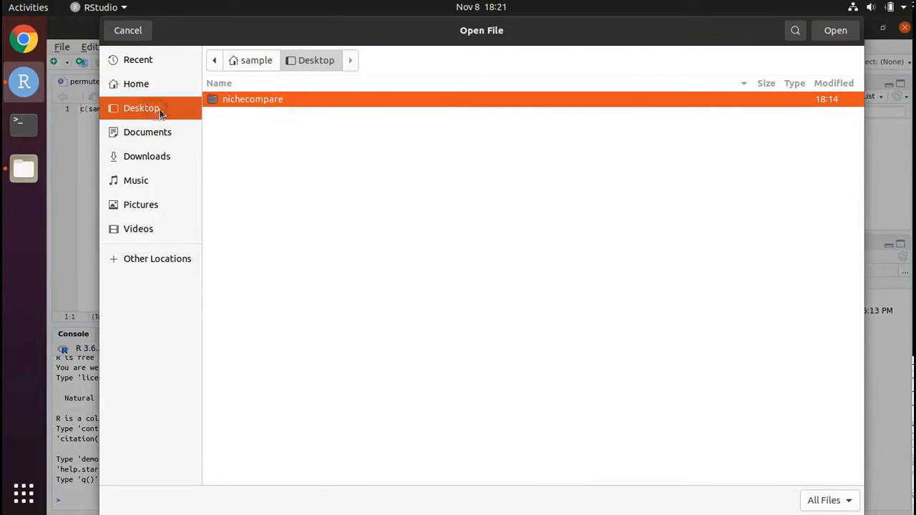
pyautogui.doubleClick(256, 107)
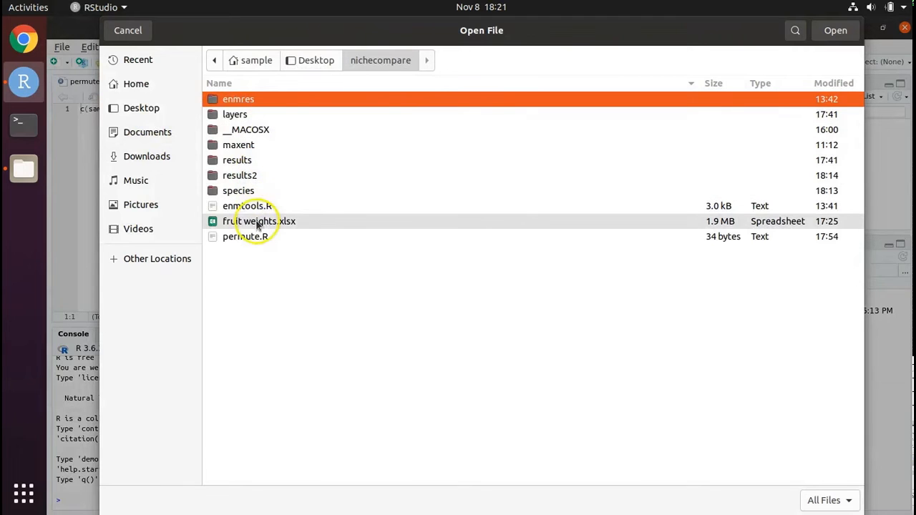
pyautogui.click(258, 206)
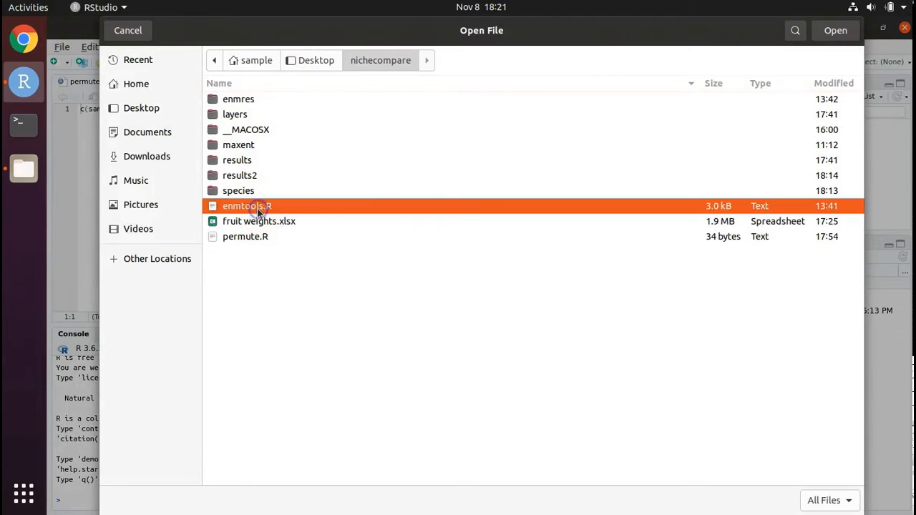
pyautogui.click(834, 32)
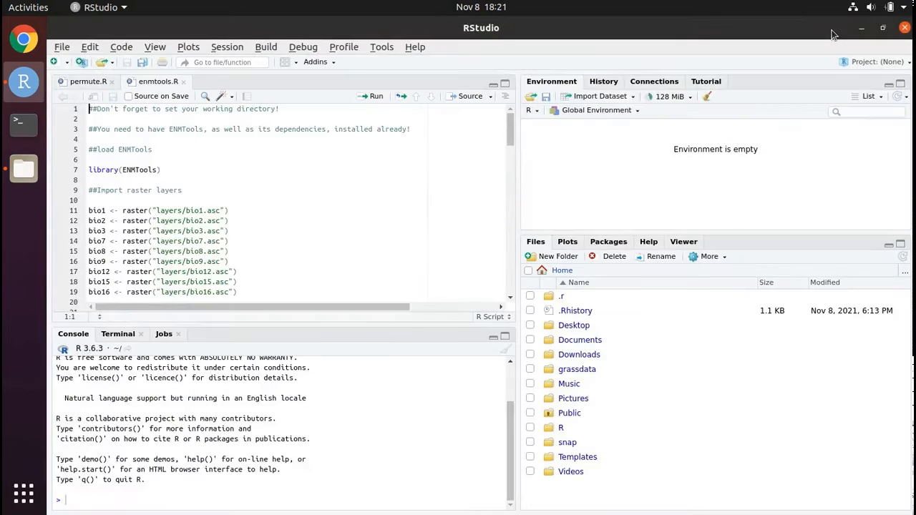
# Close the permute.R script, keeping enmtools.R open
pyautogui.moveTo(94, 85)
pyautogui.mouseDown()
pyautogui.moveTo(105, 84)
pyautogui.moveTo(97, 84)
pyautogui.mouseUp()
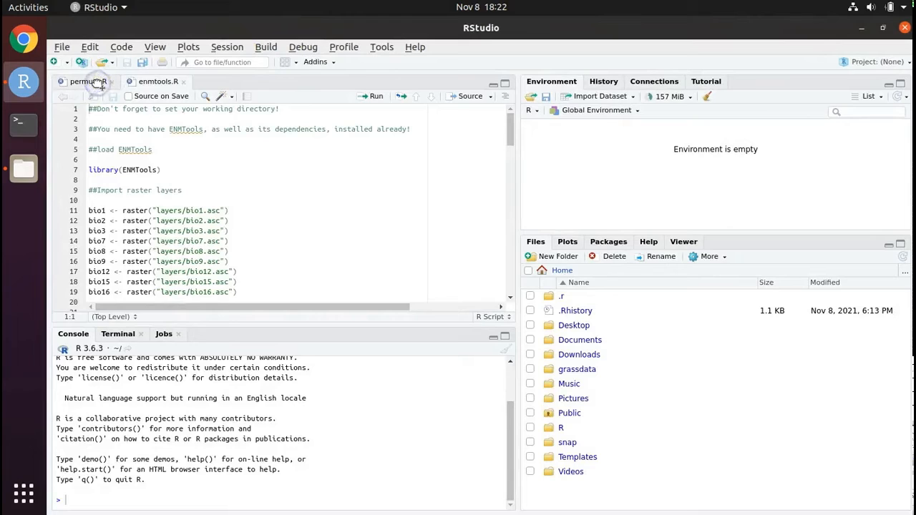
pyautogui.rightClick(95, 84)
pyautogui.click(73, 80)
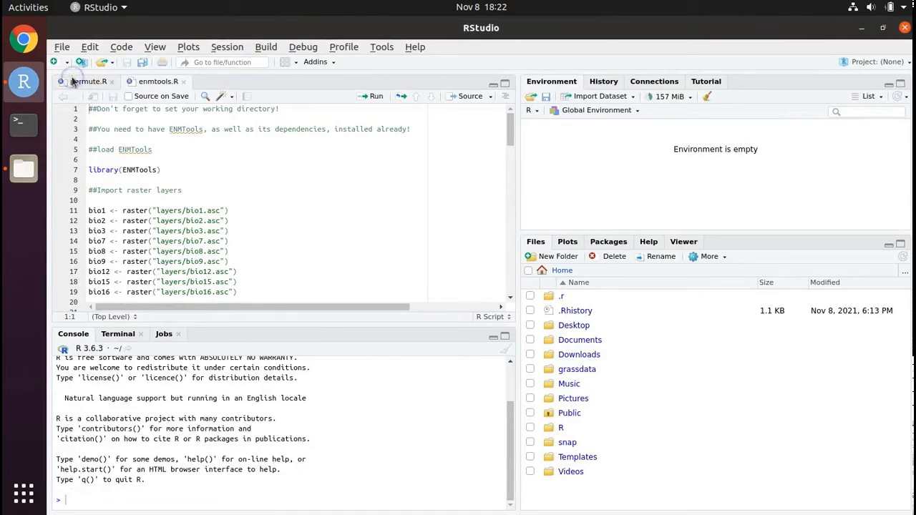
pyautogui.click(112, 84)
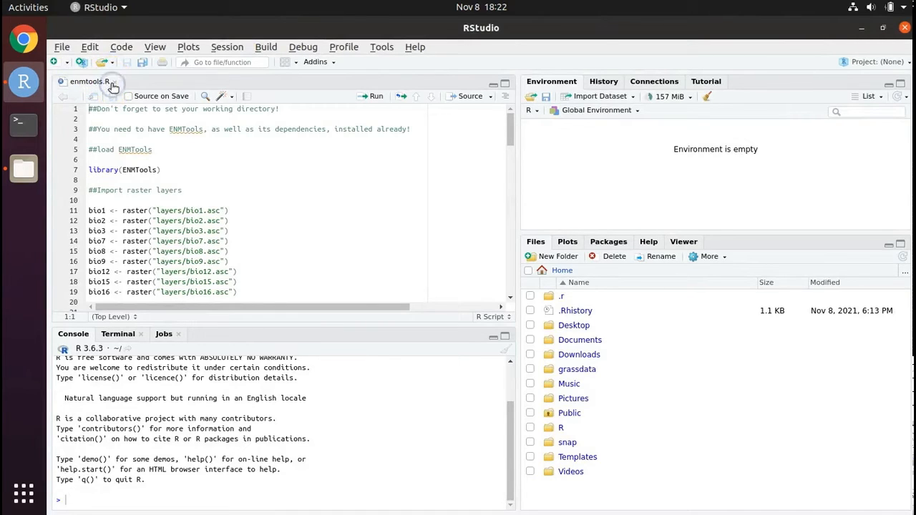
# Set the R session's working directory to the nichecompare folder on the Desktop
pyautogui.click(152, 169)
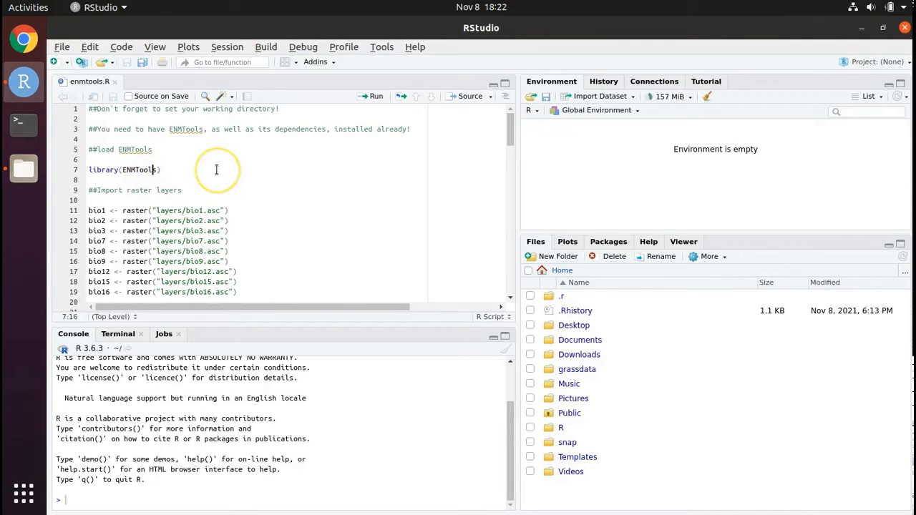
pyautogui.click(219, 49)
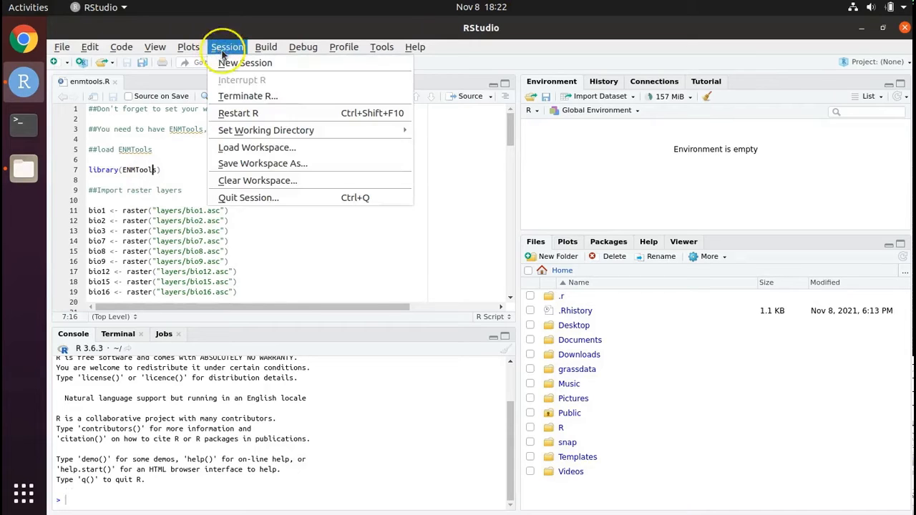
pyautogui.moveTo(282, 130)
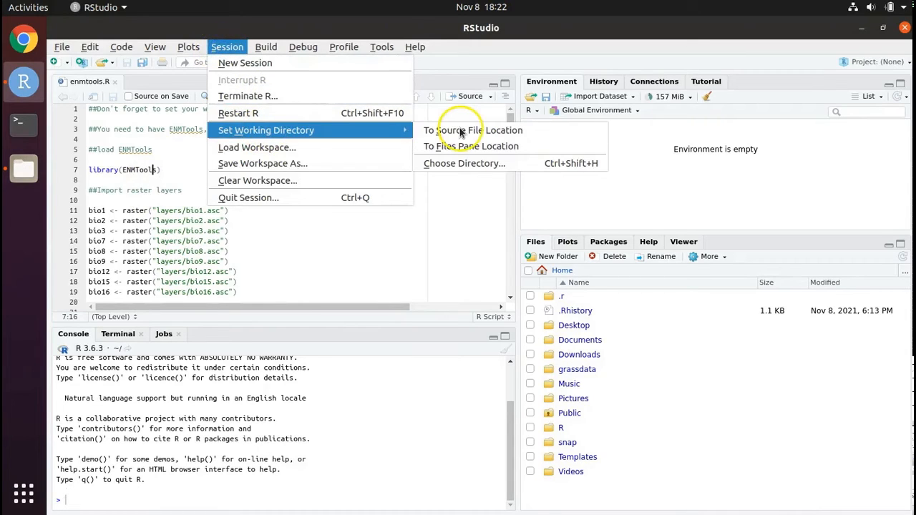
pyautogui.click(470, 163)
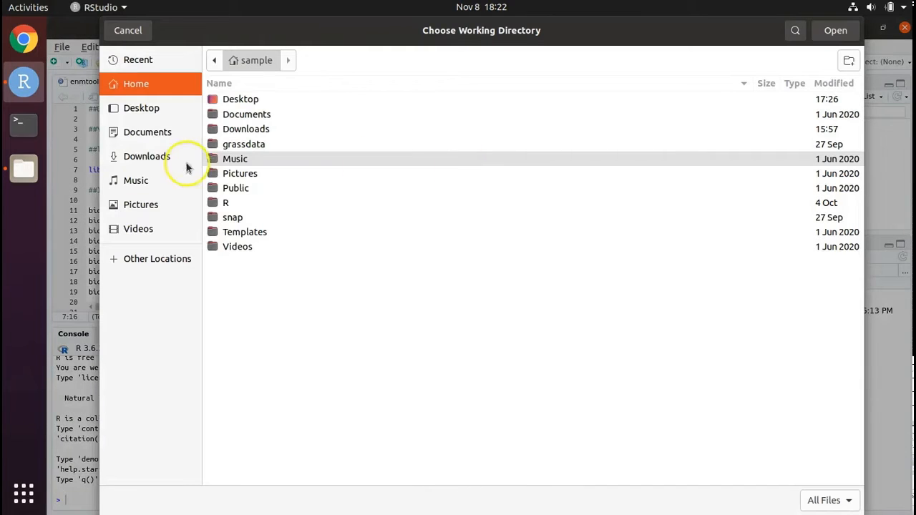
pyautogui.click(148, 110)
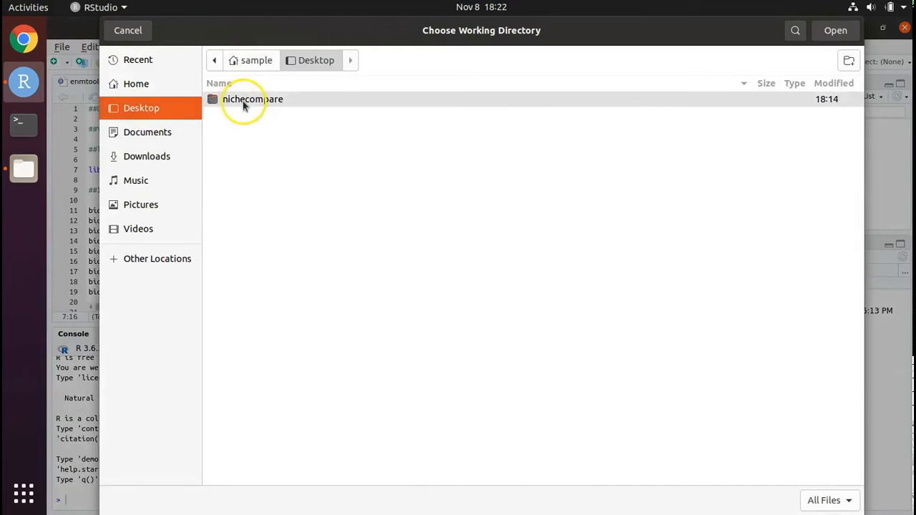
pyautogui.click(243, 100)
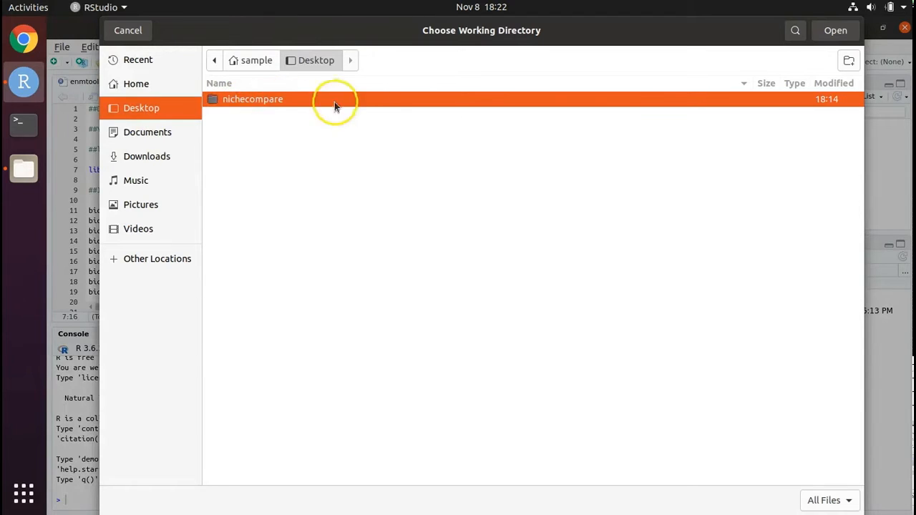
pyautogui.click(829, 38)
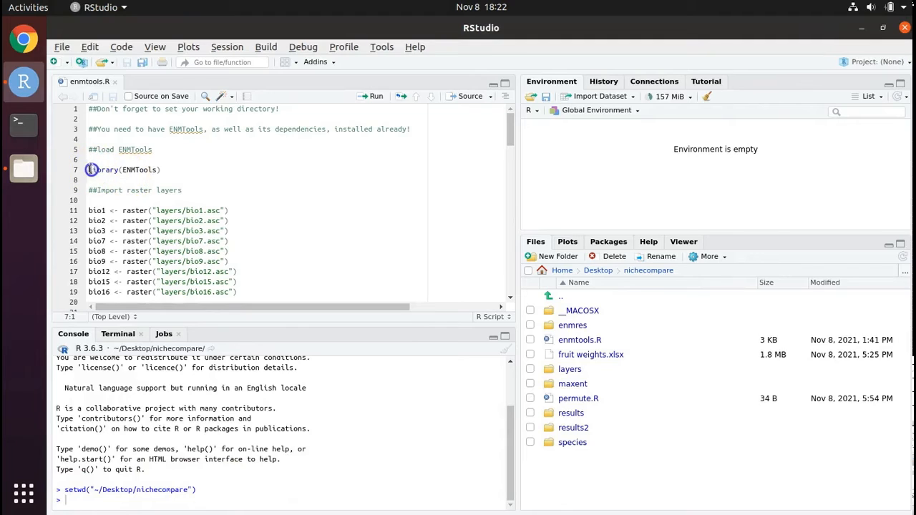
# Run the library(ENMTools) line of the script to load the ENMTools package
pyautogui.moveTo(92, 170); pyautogui.dragTo(224, 172)
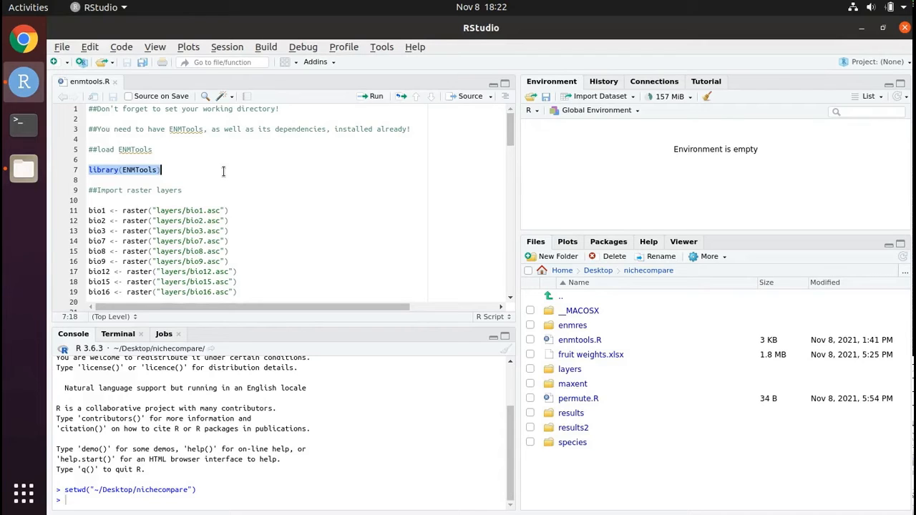
pyautogui.click(376, 97)
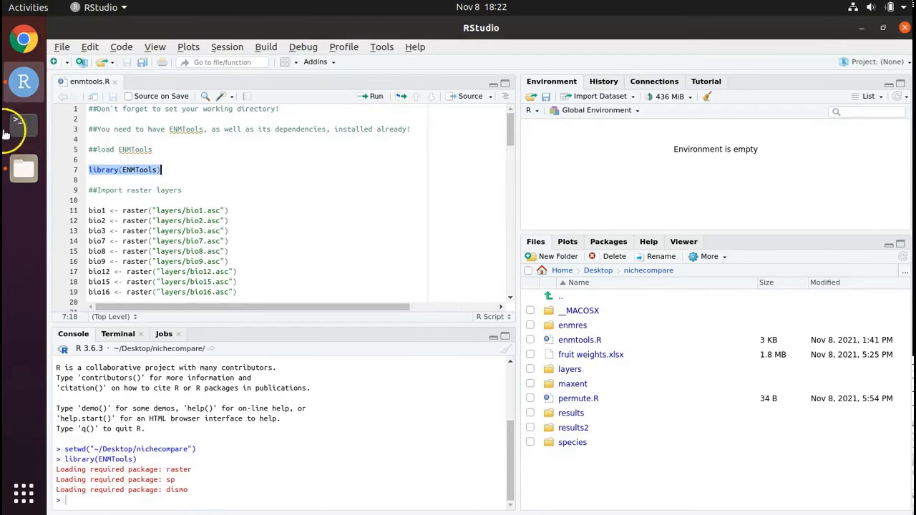
# Switch to the file manager and locate the layers and species folders inside the Desktop's nichecompare folder
pyautogui.click(21, 172)
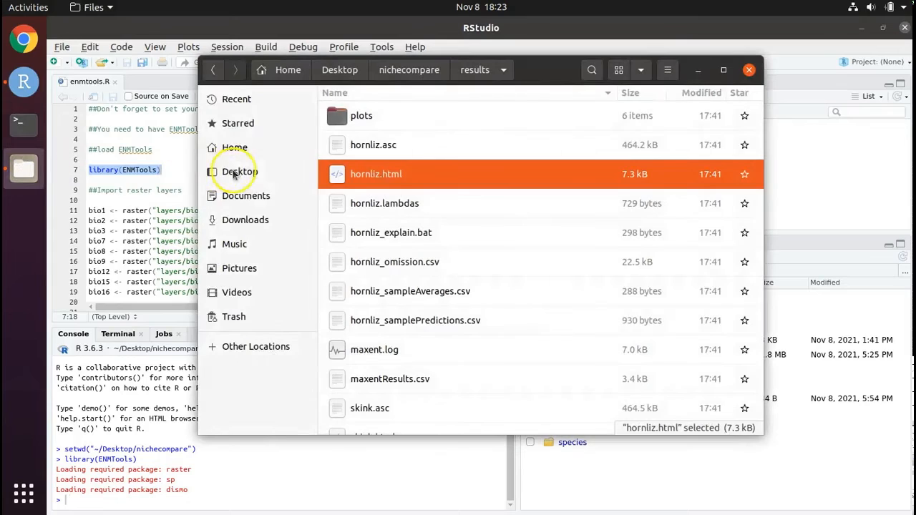
pyautogui.click(244, 171)
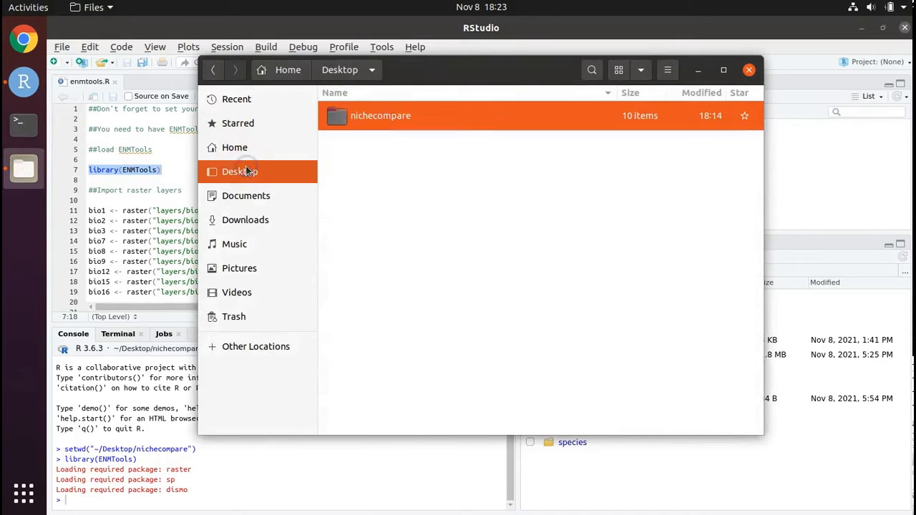
pyautogui.click(379, 116)
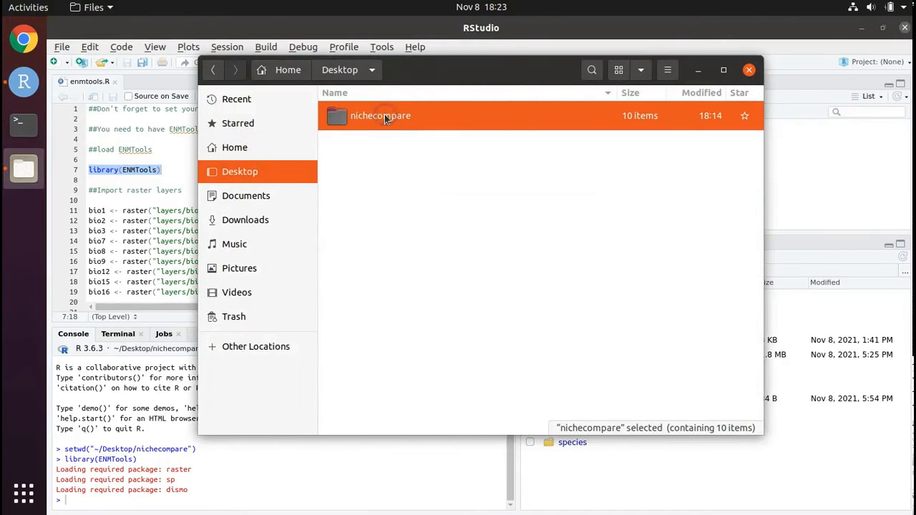
pyautogui.doubleClick(332, 117)
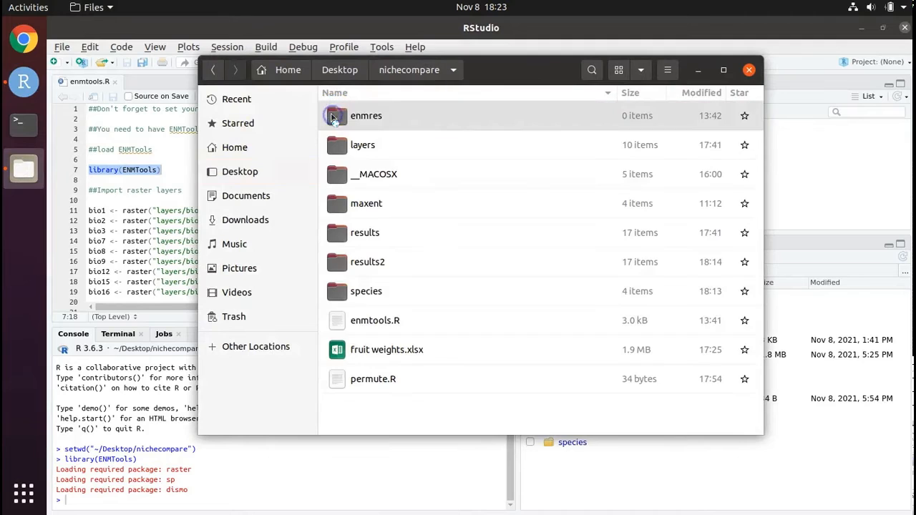
pyautogui.click(369, 148)
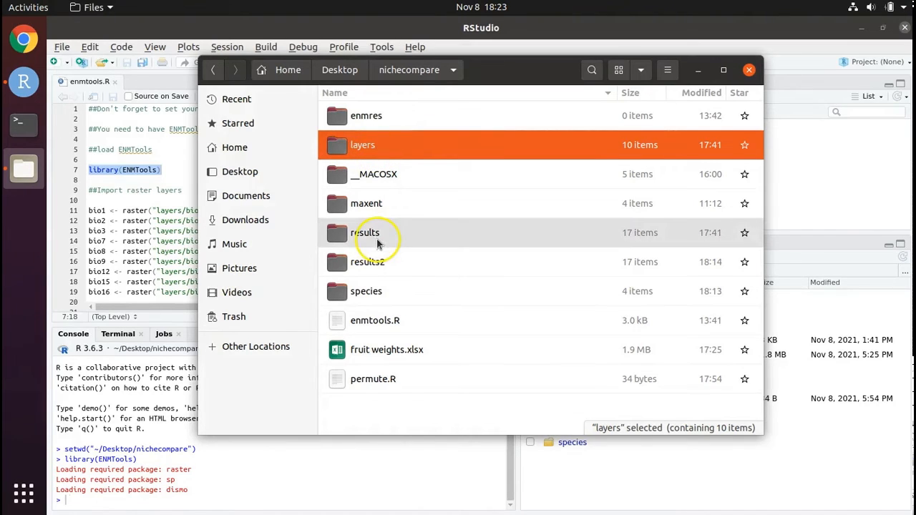
pyautogui.click(384, 296)
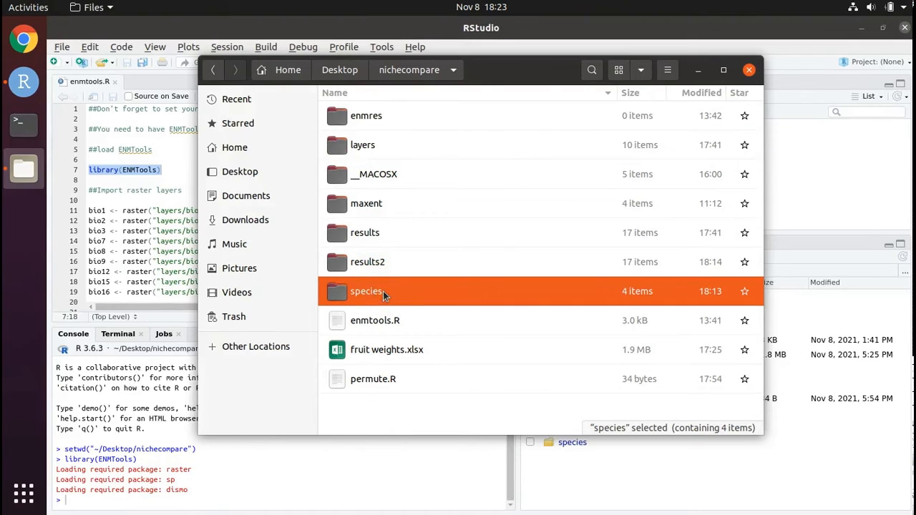
# Open combined2.csv from the species folder in LibreOffice Calc with the default text import settings
pyautogui.doubleClick(338, 297)
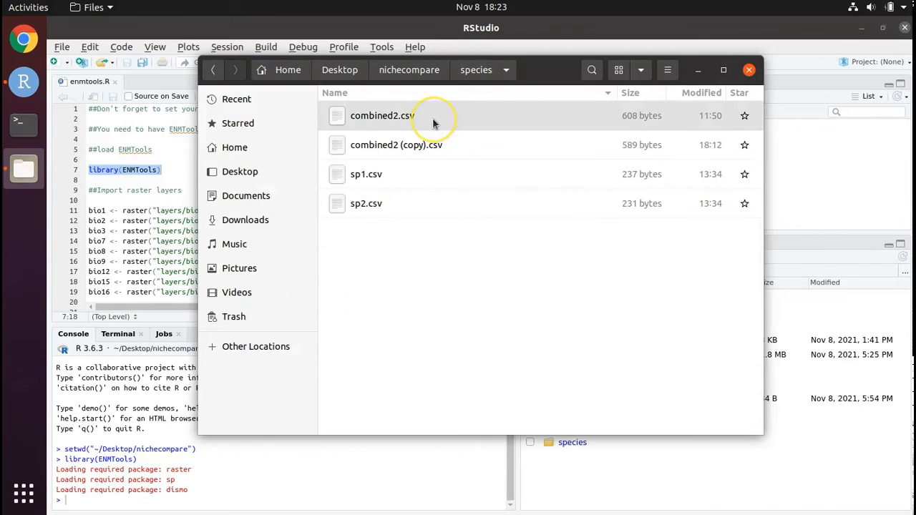
pyautogui.doubleClick(433, 117)
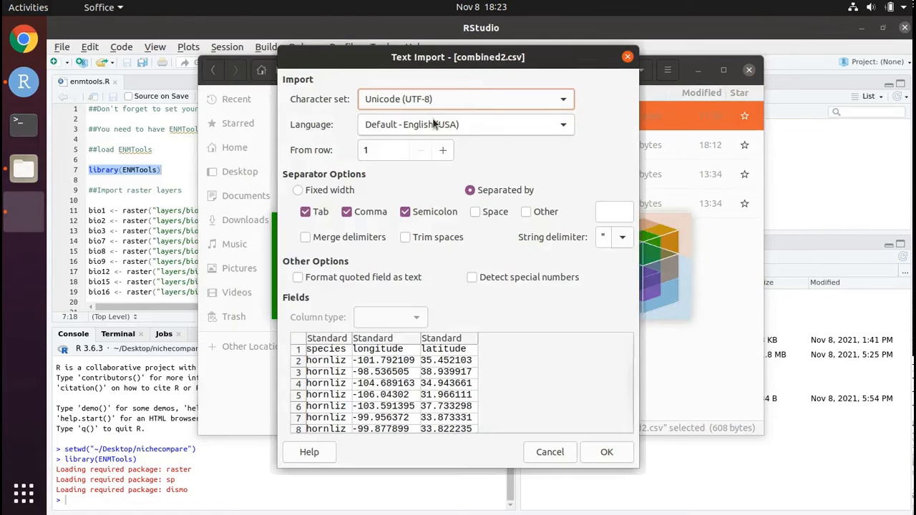
pyautogui.click(607, 452)
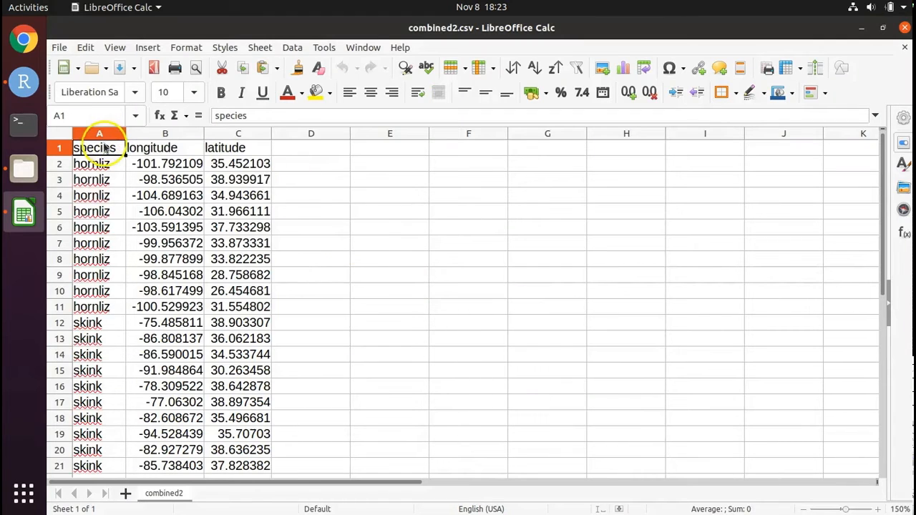
# Review the species, longitude and latitude columns of combined2.csv, and close the spreadsheet to return to the nichecompare folder
pyautogui.click(151, 148)
pyautogui.click(230, 151)
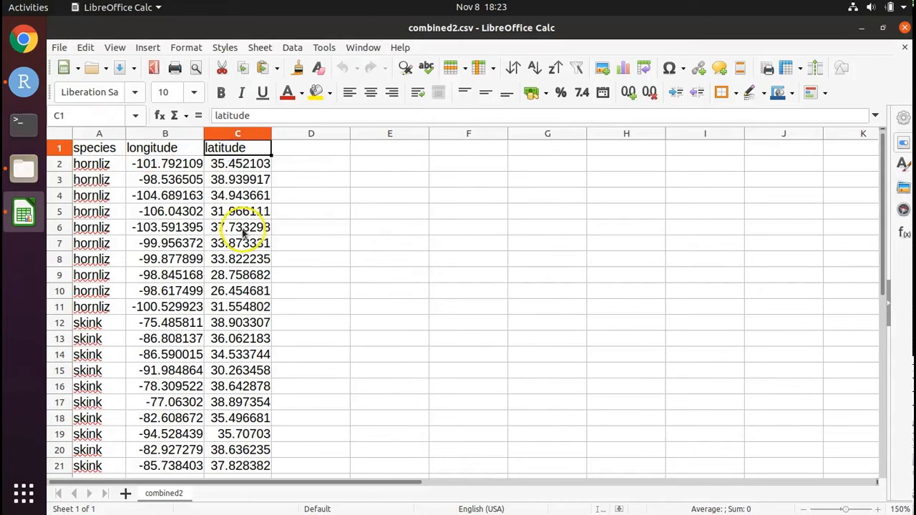
pyautogui.scroll(-2, 244, 236)
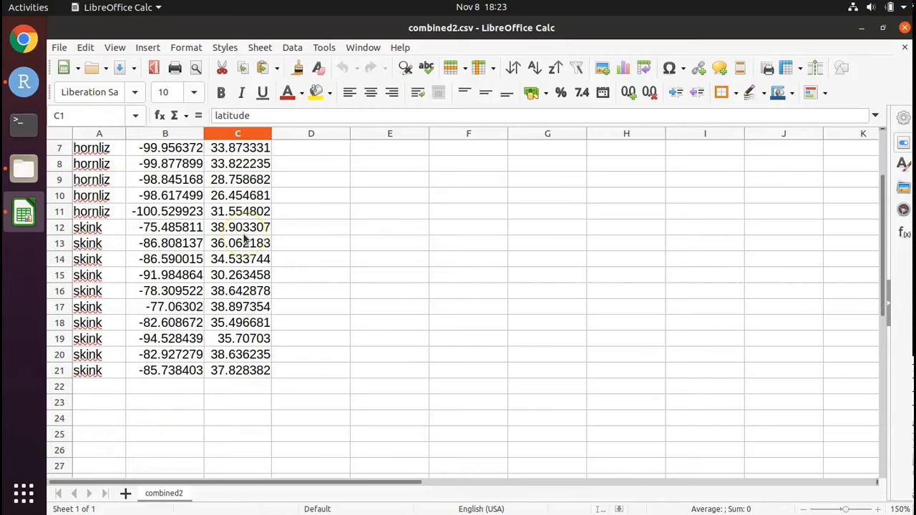
pyautogui.scroll(2, 244, 236)
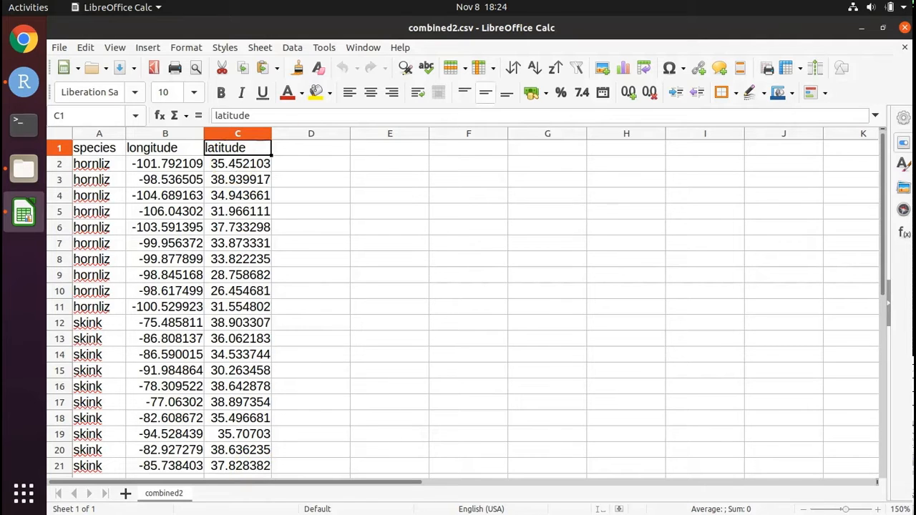
pyautogui.click(905, 28)
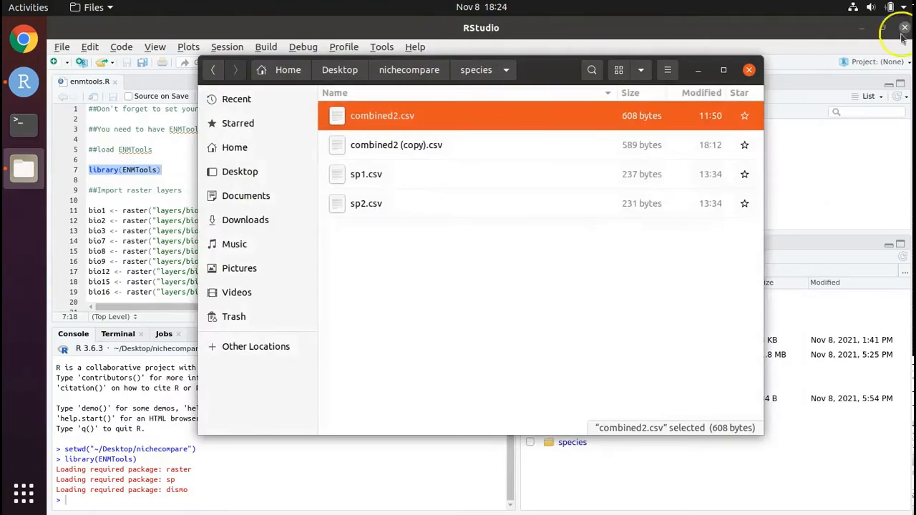
pyautogui.click(402, 70)
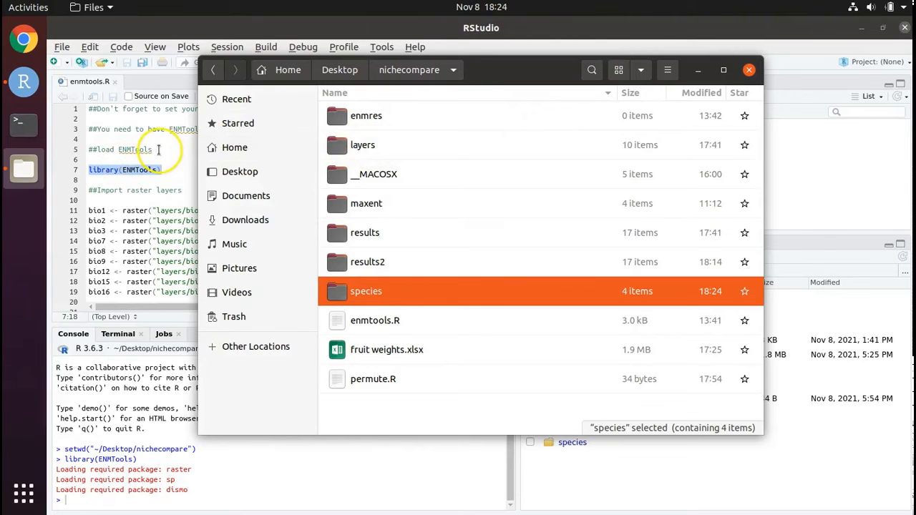
# Back in RStudio, run script lines 11 to 19 to import the bio1 through bio16 raster layers from the layers folder
pyautogui.click(92, 211)
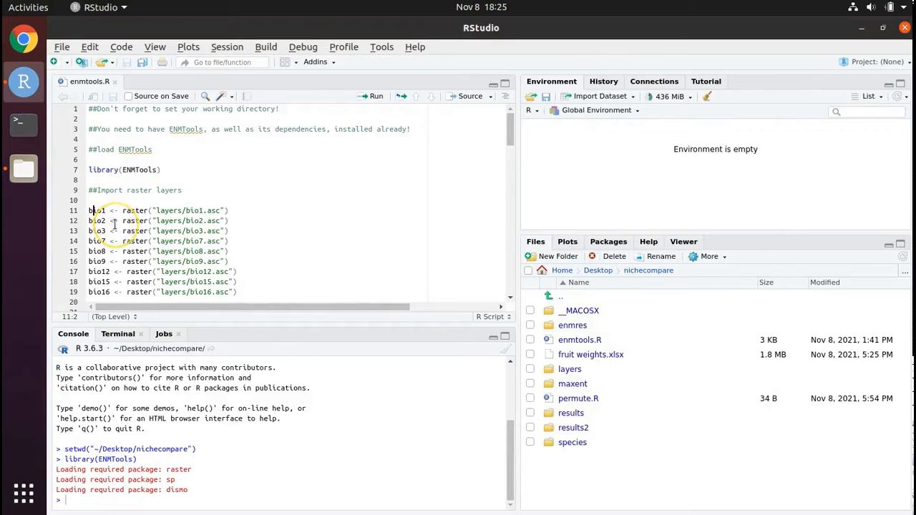
pyautogui.scroll(-4, 115, 224)
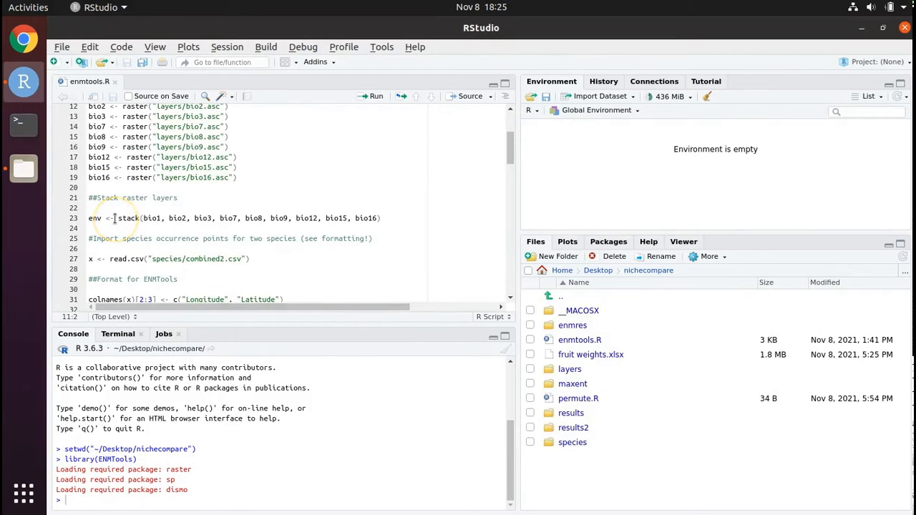
pyautogui.scroll(1, 114, 218)
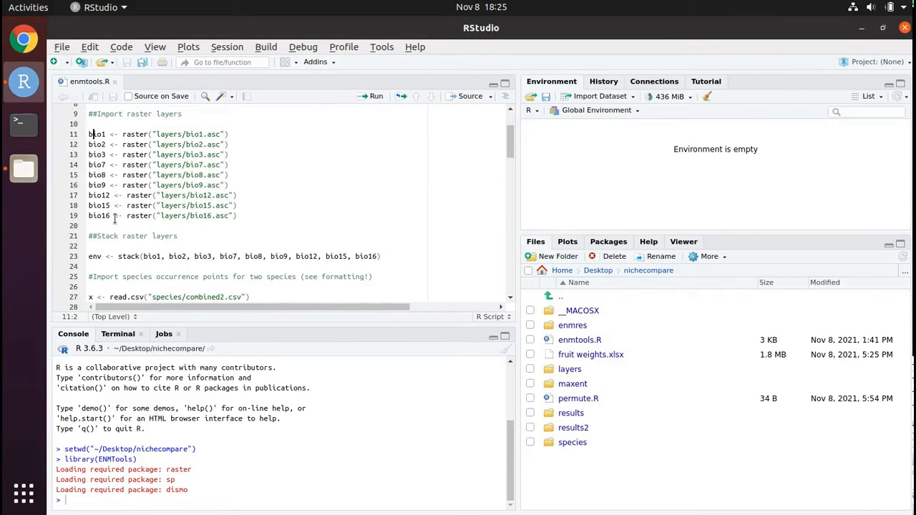
pyautogui.doubleClick(96, 135)
pyautogui.keyDown('shift'); pyautogui.click(236, 212); pyautogui.keyUp('shift')
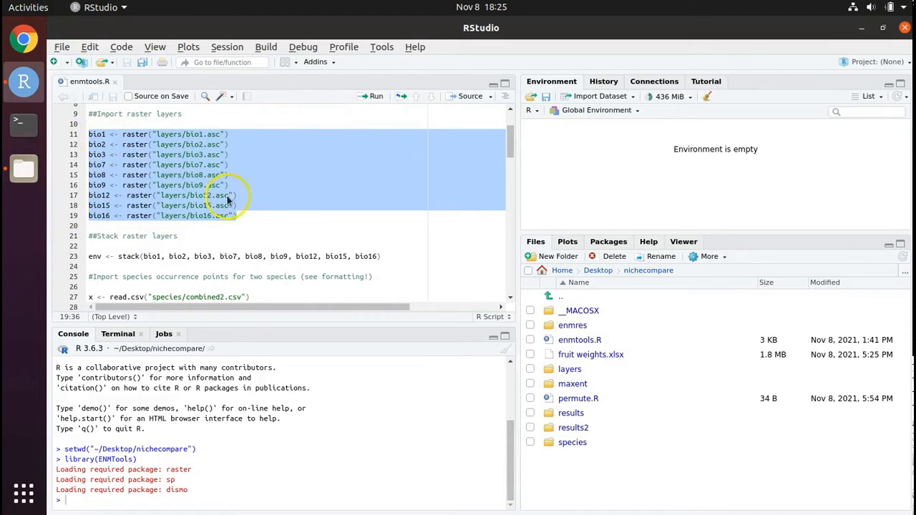
pyautogui.click(366, 98)
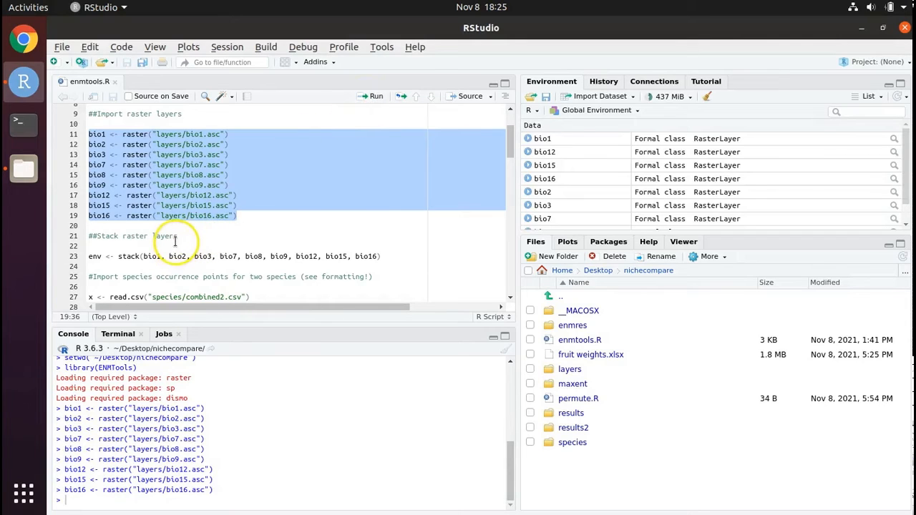
# Run the stack() line of the script to combine the imported bio rasters into env
pyautogui.scroll(-2, 174, 241)
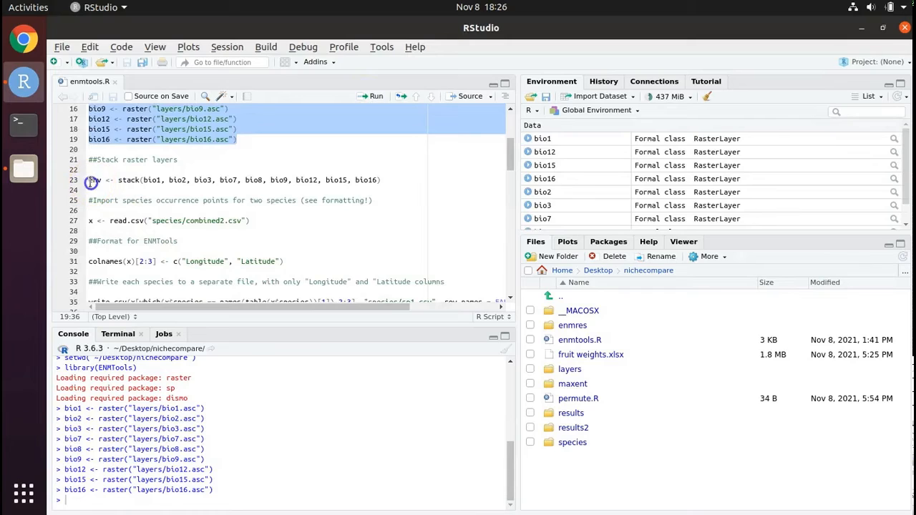
pyautogui.moveTo(90, 183); pyautogui.dragTo(383, 184)
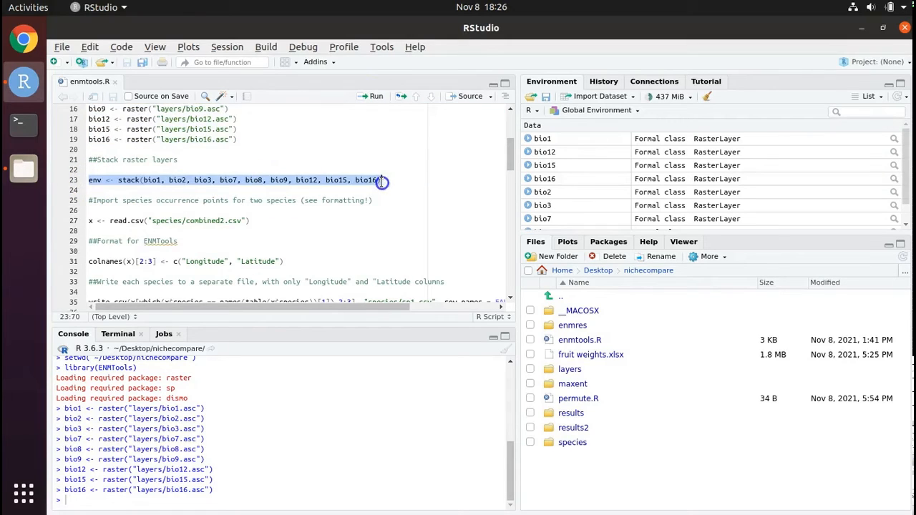
pyautogui.click(376, 97)
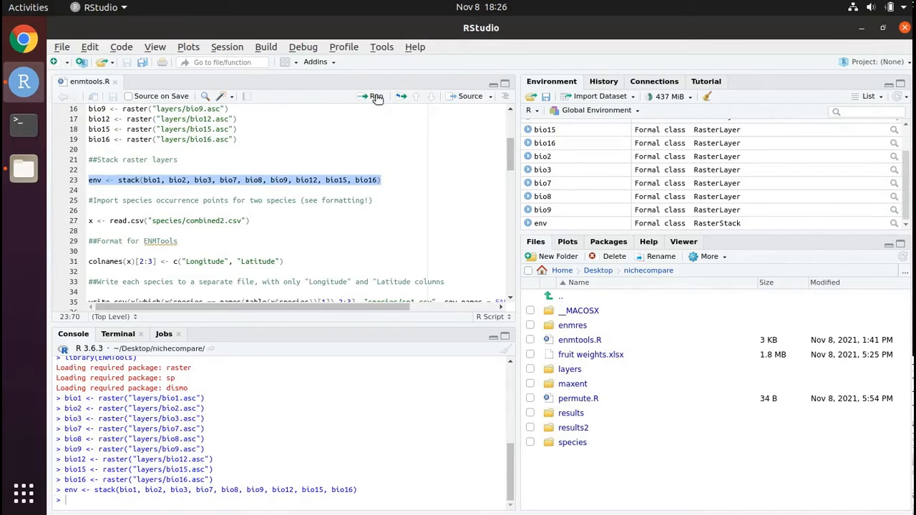
# Run the read.csv line that imports the species occurrence points from species/combined2.csv into x
pyautogui.click(264, 221)
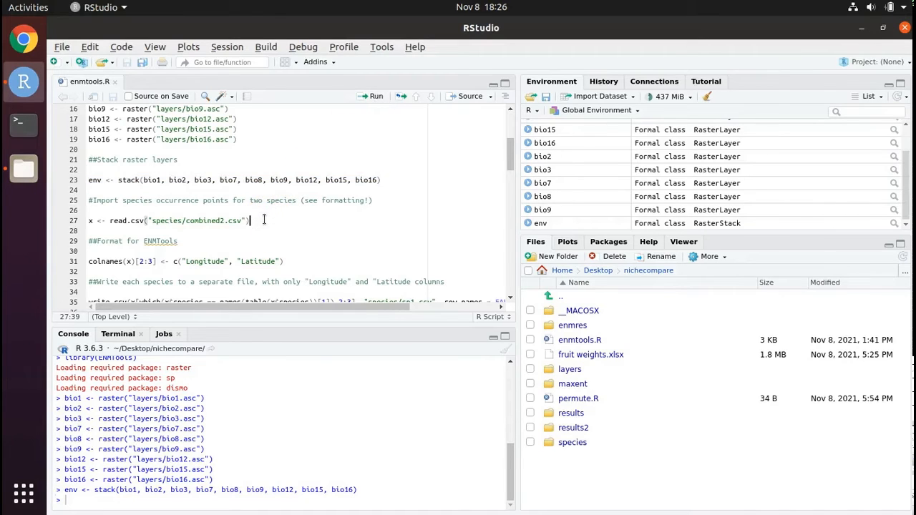
pyautogui.scroll(-3, 264, 221)
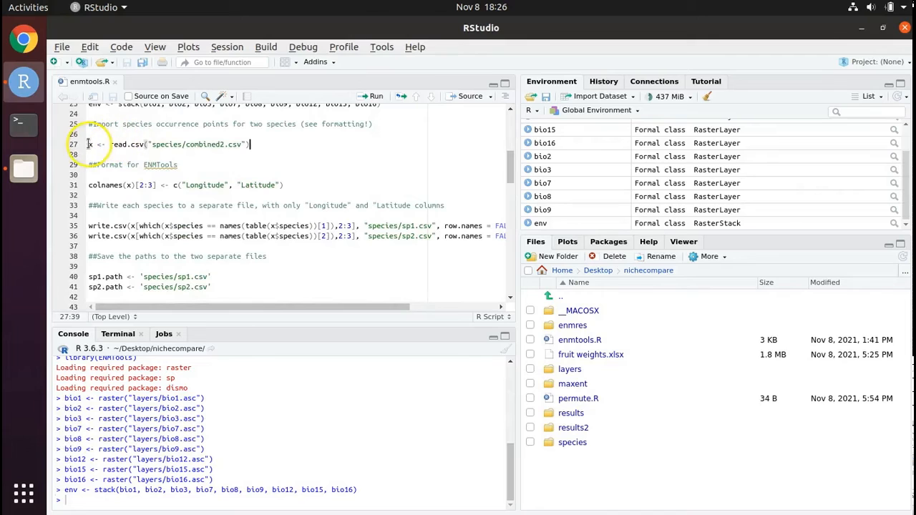
pyautogui.moveTo(88, 144); pyautogui.dragTo(253, 145)
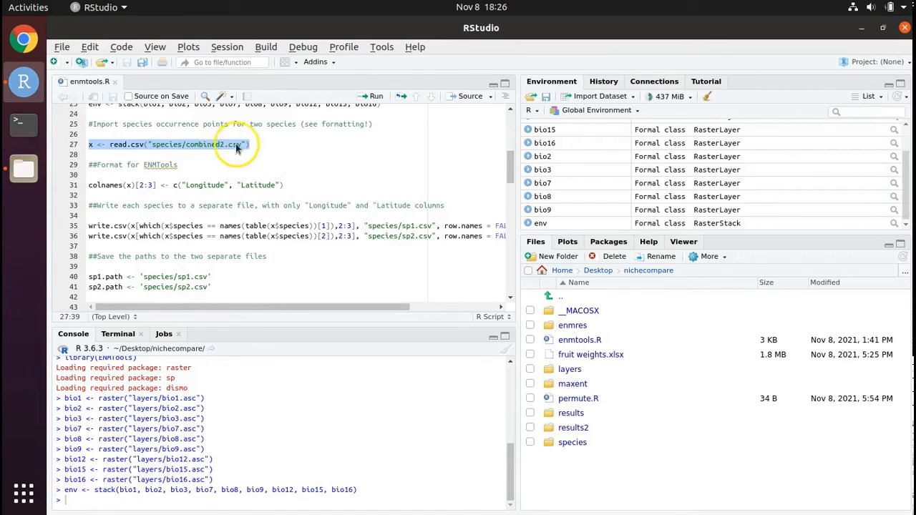
pyautogui.click(373, 97)
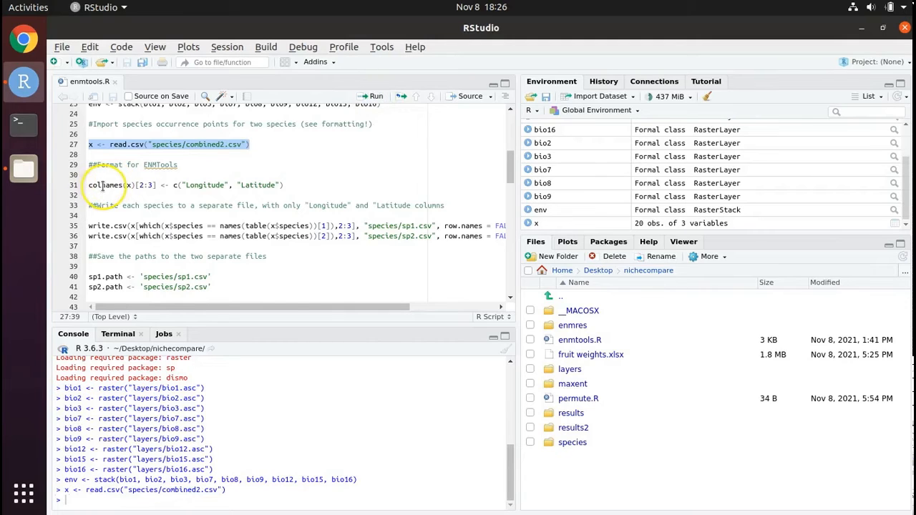
# Run script lines 31 to 41 to rename the coordinate columns, write sp1.csv and sp2.csv, and save their paths
pyautogui.scroll(-3, 102, 186)
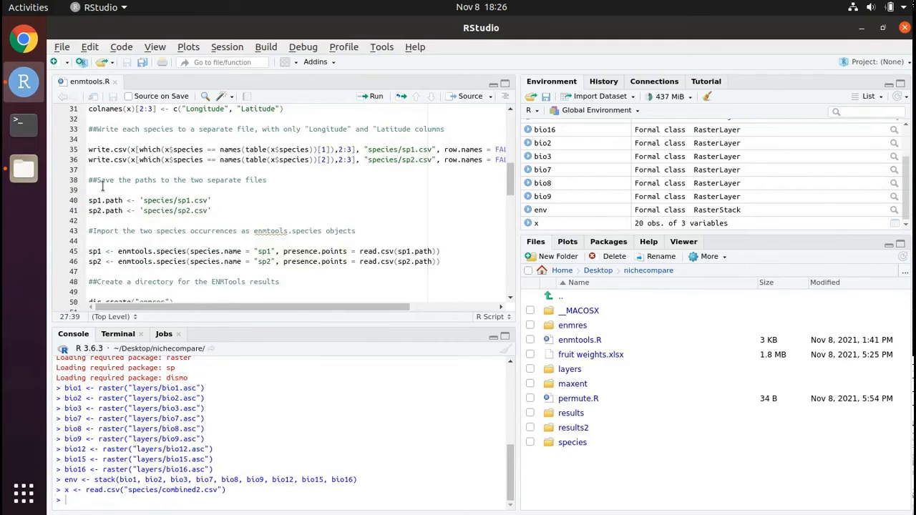
pyautogui.scroll(2, 102, 186)
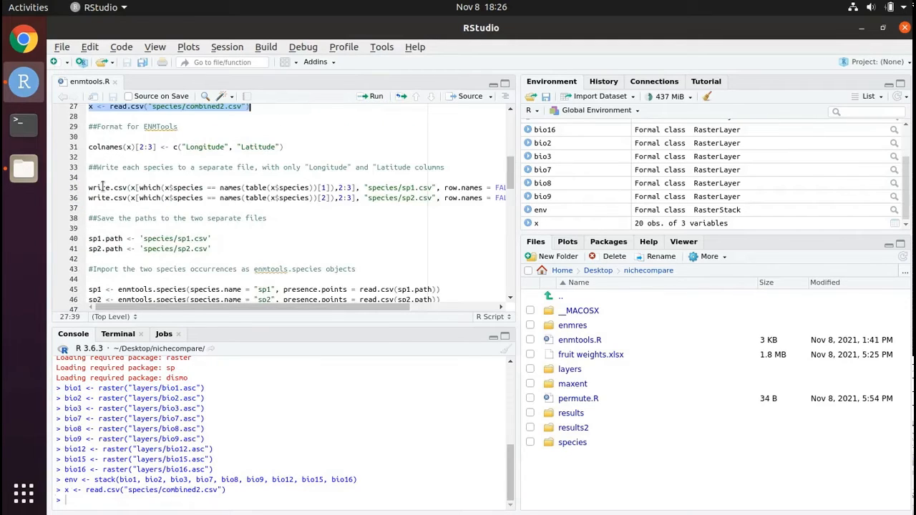
pyautogui.click(88, 147)
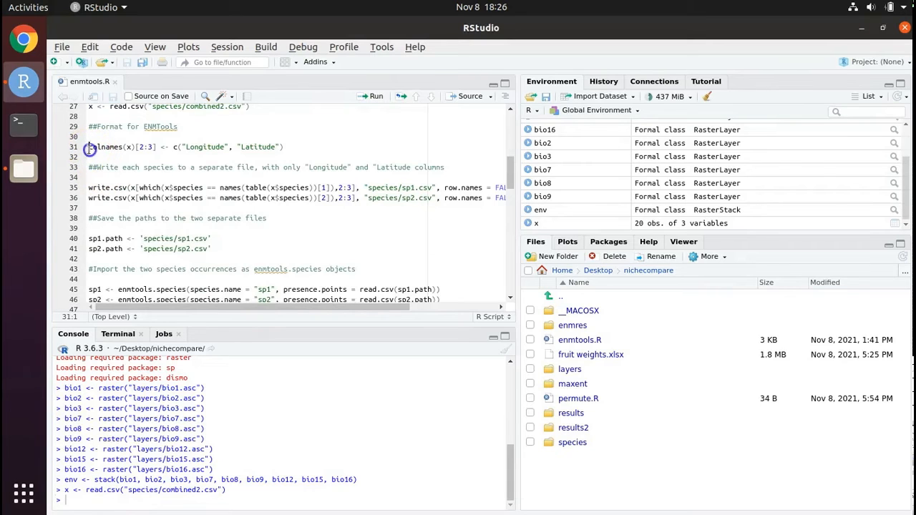
pyautogui.moveTo(98, 149); pyautogui.dragTo(217, 246)
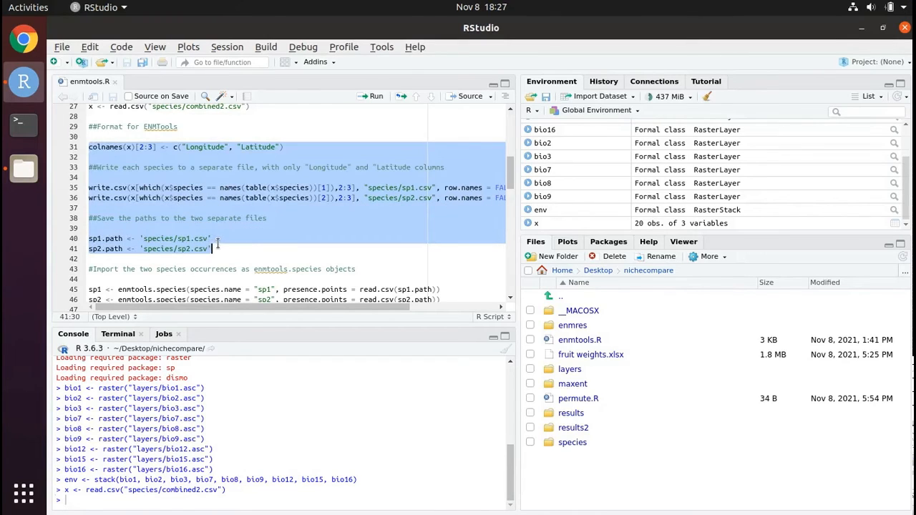
pyautogui.scroll(-1, 216, 245)
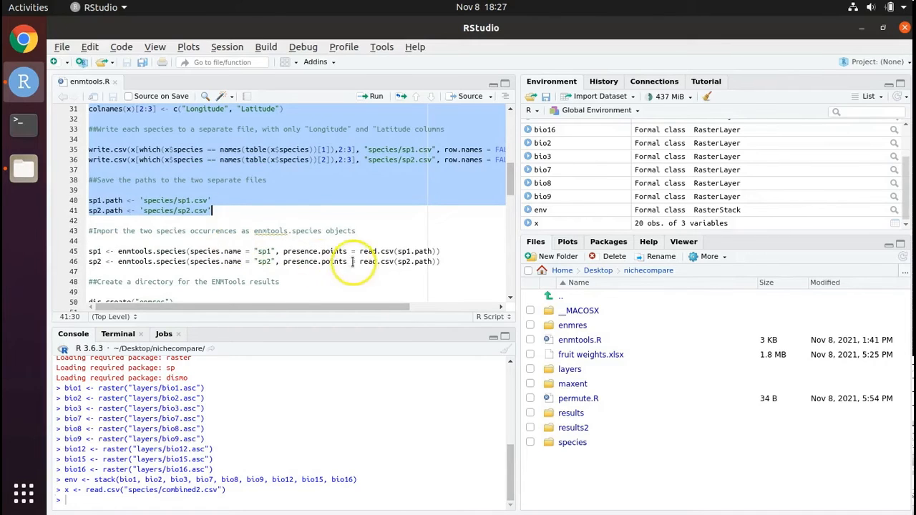
pyautogui.click(374, 98)
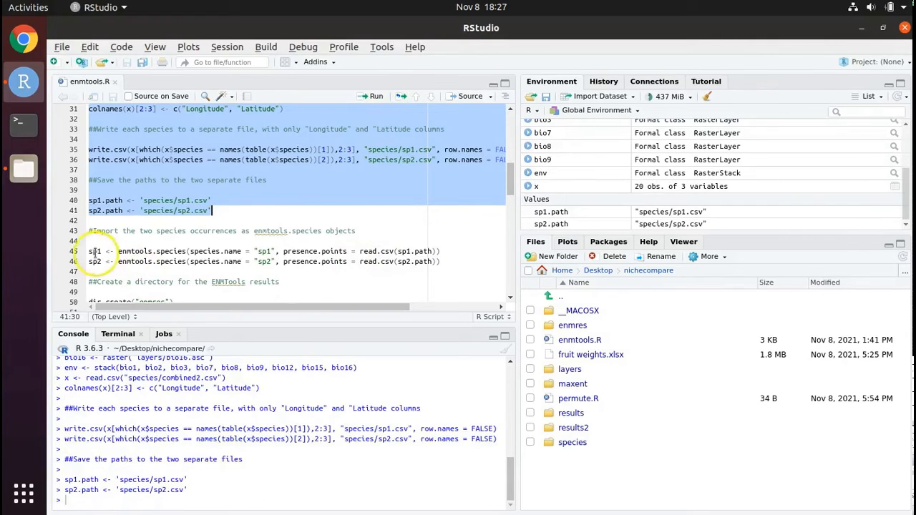
# Run the two enmtools.species lines to import the sp1 and sp2 occurrences as ENMTools species objects
pyautogui.moveTo(90, 252); pyautogui.dragTo(442, 259)
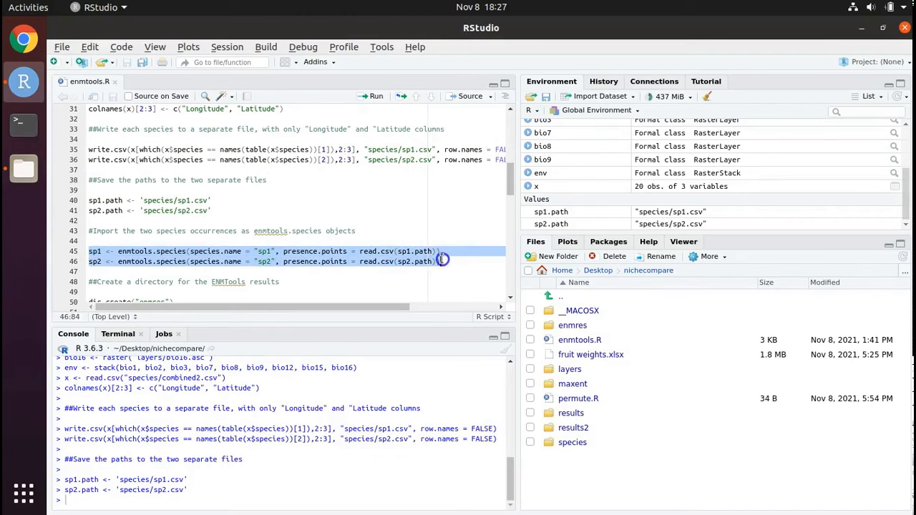
pyautogui.click(375, 96)
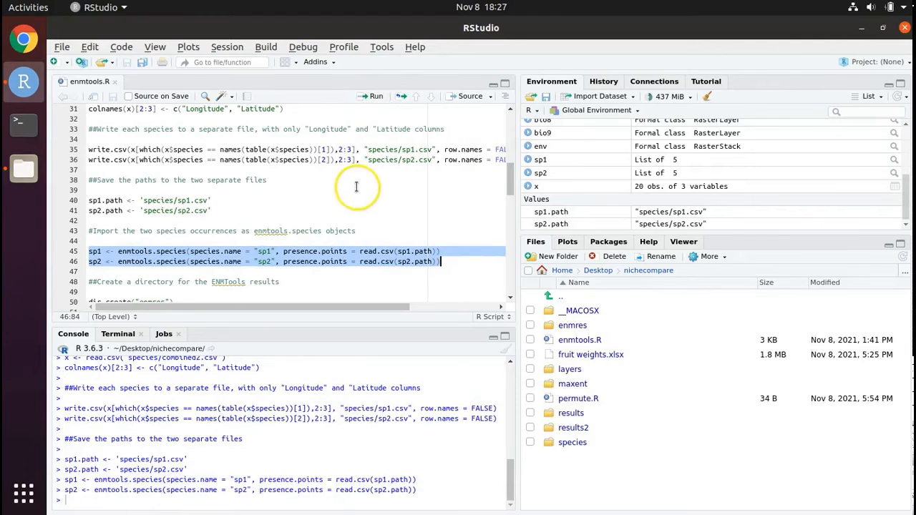
pyautogui.scroll(-3, 359, 198)
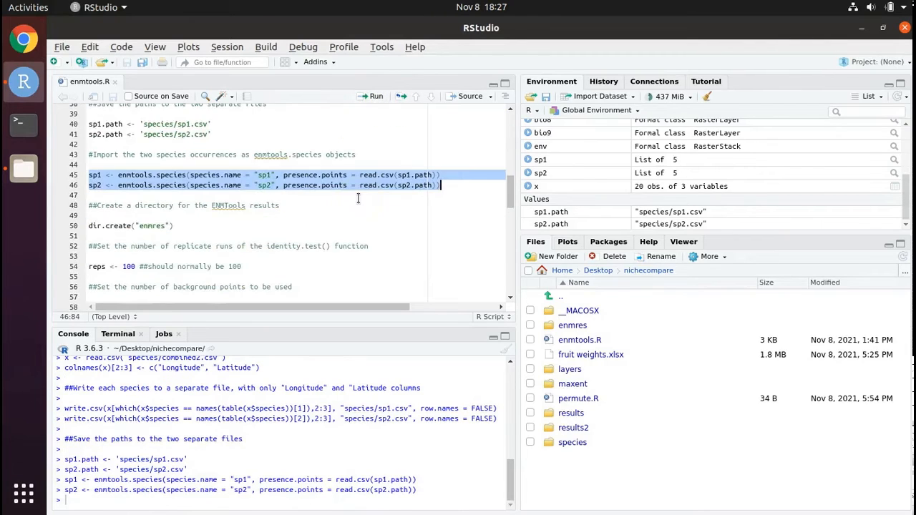
# Run the dir.create("enmres") line of the script to create the directory for the ENMTools results
pyautogui.scroll(-2, 359, 198)
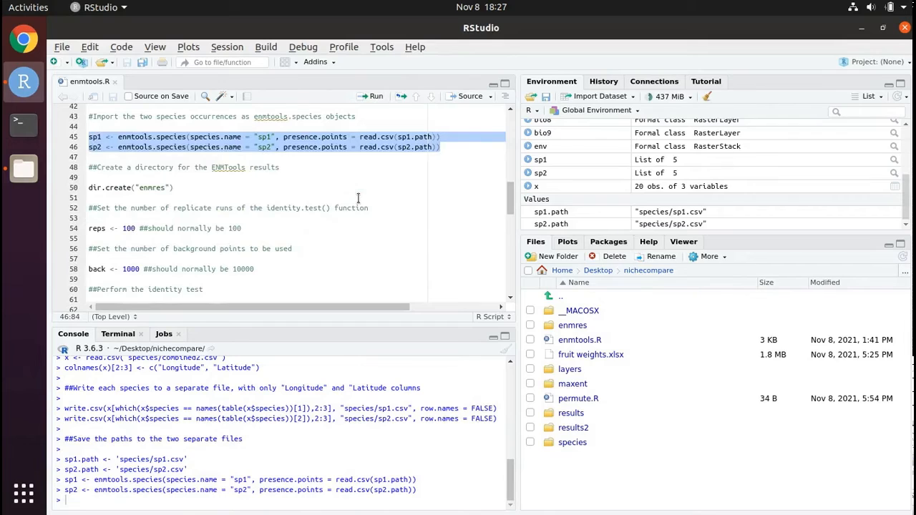
pyautogui.scroll(-2, 359, 198)
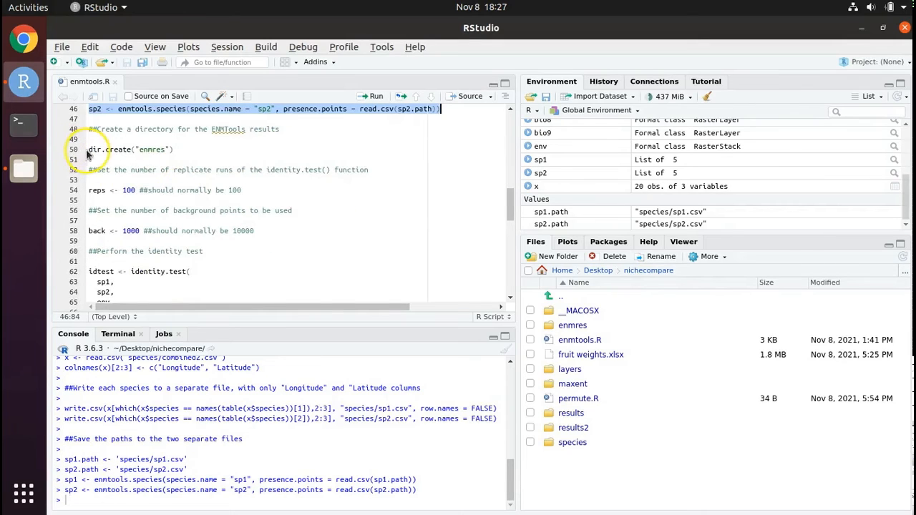
pyautogui.moveTo(86, 152); pyautogui.dragTo(199, 148)
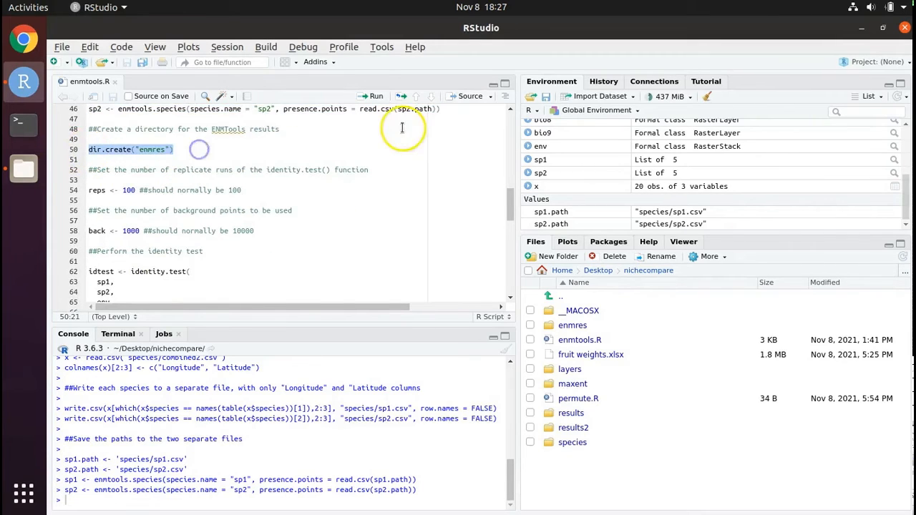
pyautogui.click(373, 97)
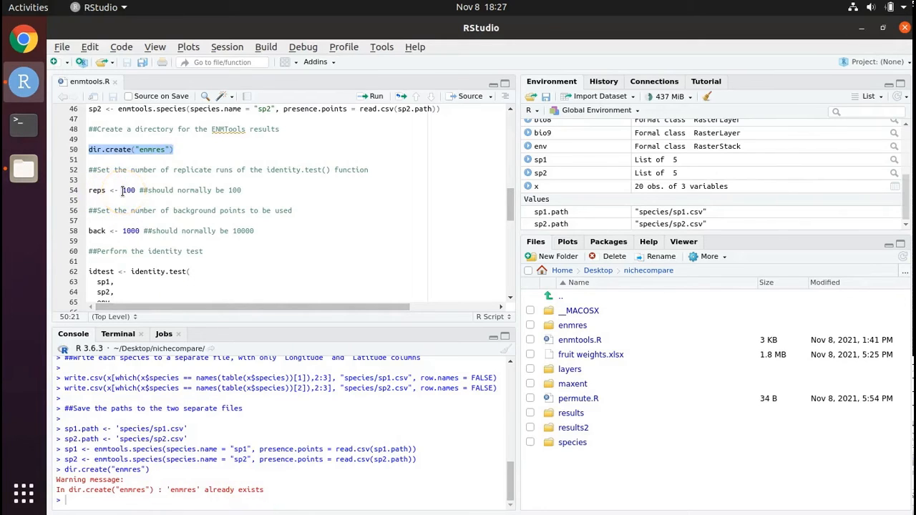
# Run script lines 54 to 58 to set reps to 100 replicate runs and back to 1000 background points
pyautogui.scroll(-2, 123, 190)
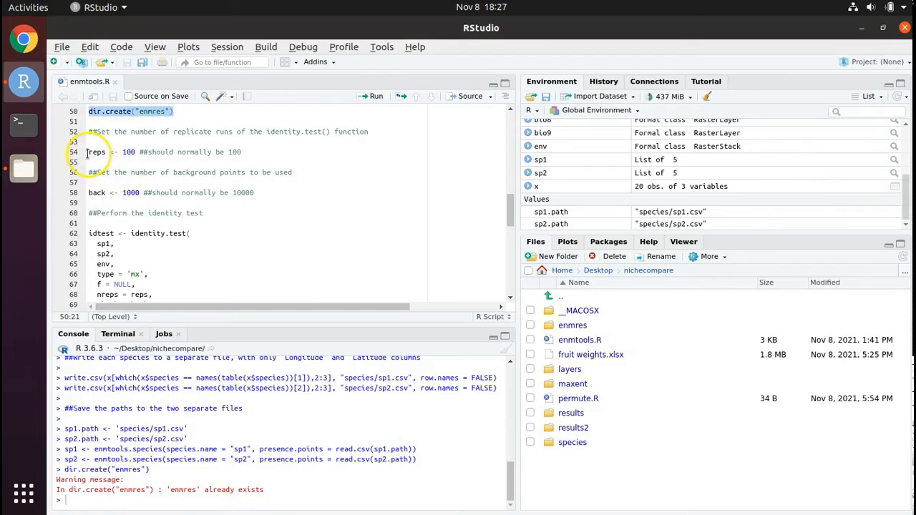
pyautogui.moveTo(88, 152); pyautogui.dragTo(238, 155)
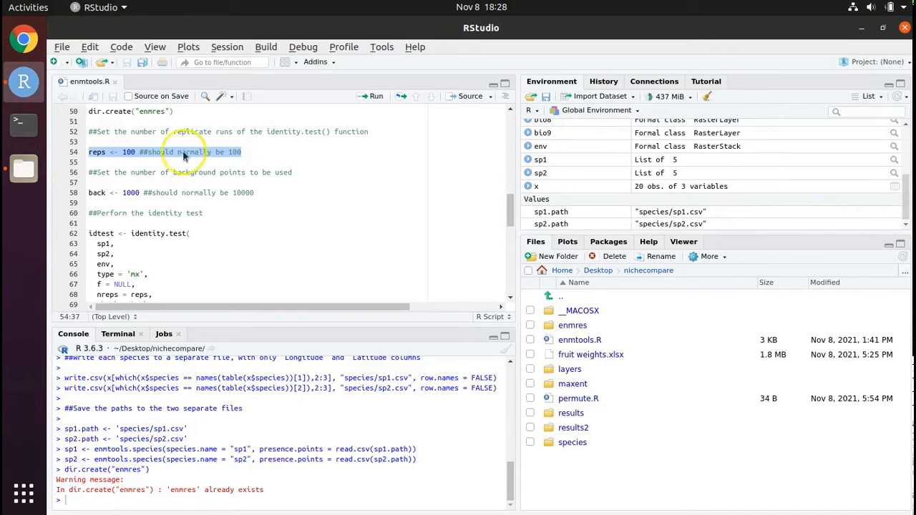
pyautogui.click(136, 152)
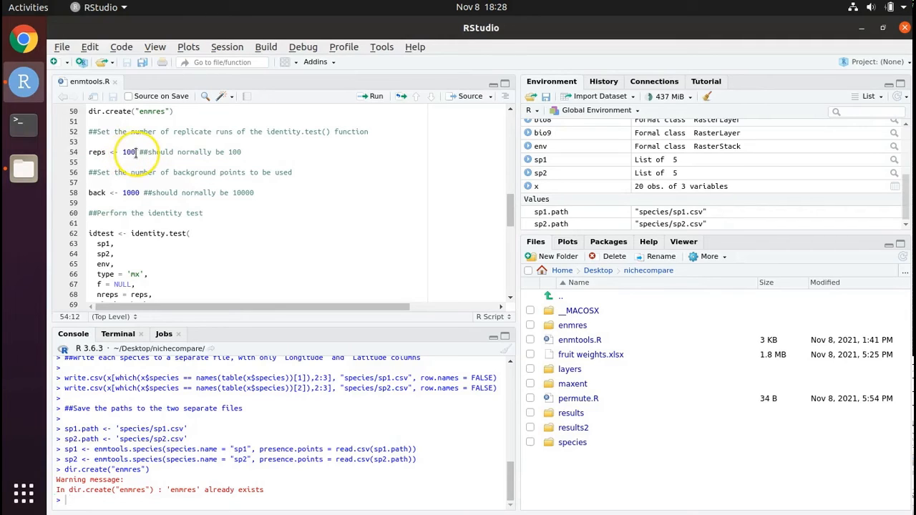
pyautogui.click(87, 194)
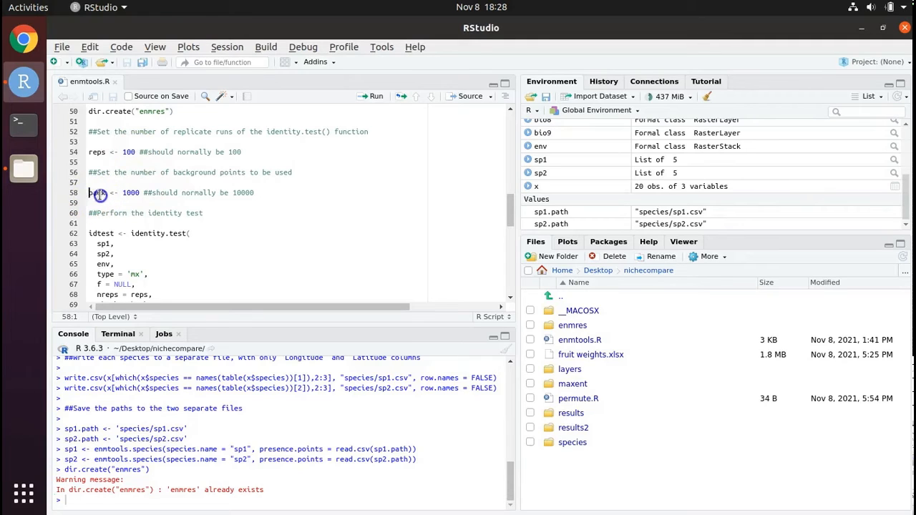
pyautogui.moveTo(98, 194); pyautogui.dragTo(254, 194)
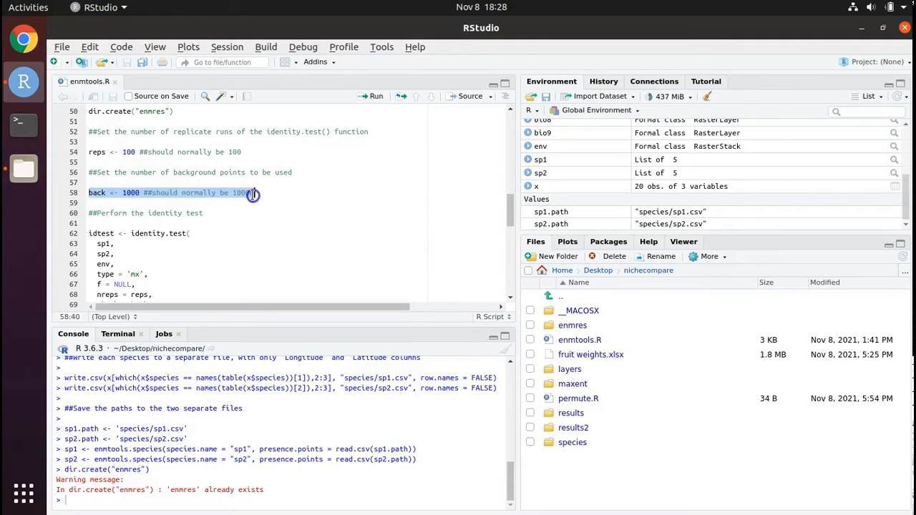
pyautogui.click(251, 193)
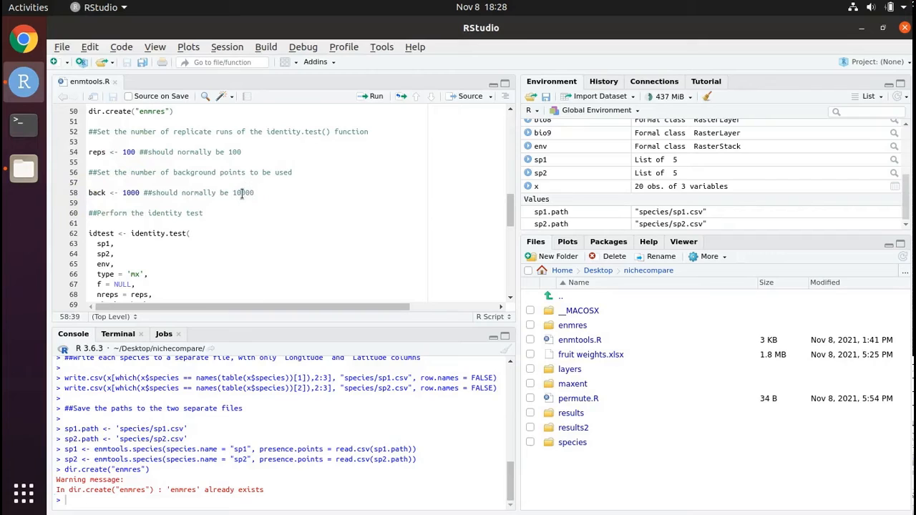
pyautogui.click(142, 194)
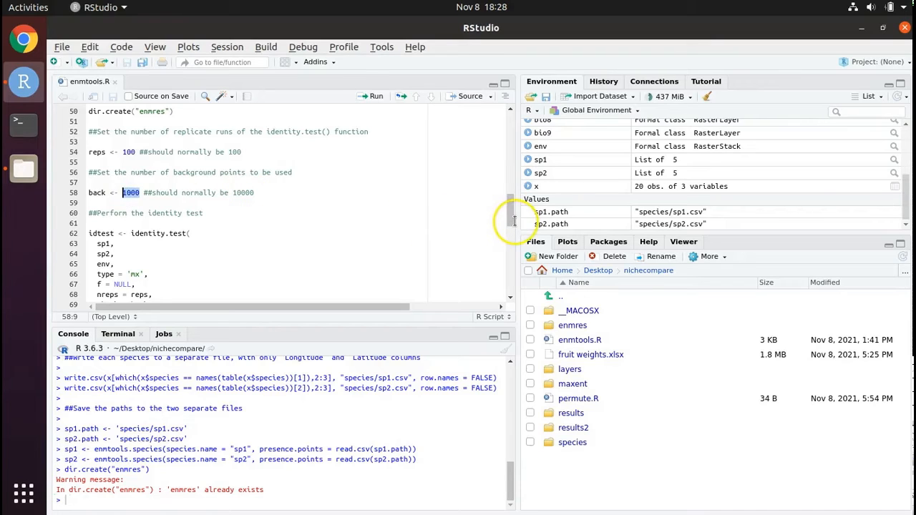
pyautogui.moveTo(513, 222); pyautogui.dragTo(515, 220)
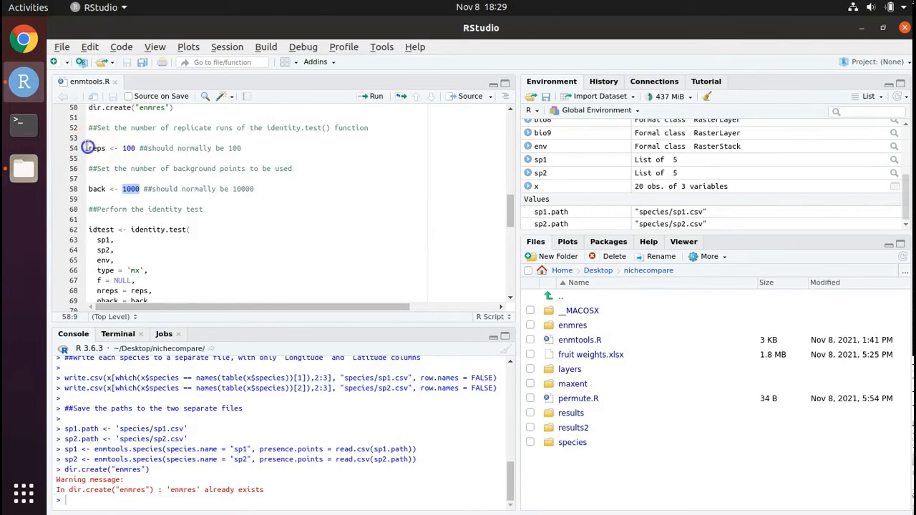
pyautogui.moveTo(87, 148); pyautogui.dragTo(259, 186)
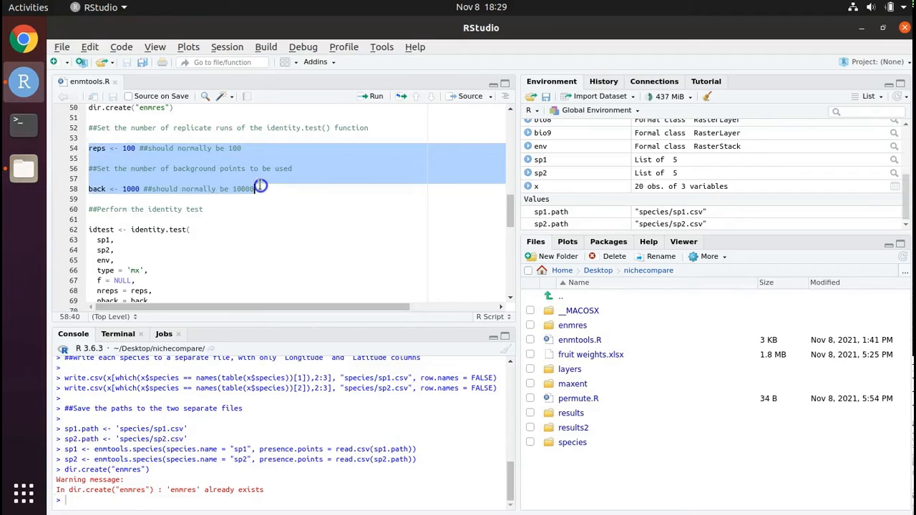
pyautogui.click(373, 96)
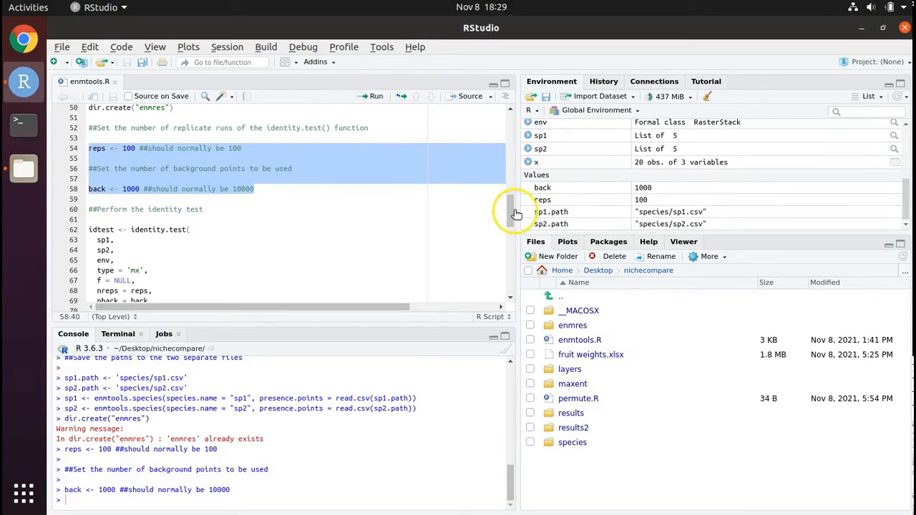
# Run the identity.test() block on lines 62 to 75 to perform the niche identity test and store it in idtest
pyautogui.moveTo(513, 213); pyautogui.dragTo(514, 227)
pyautogui.scroll(7, 129, 139)
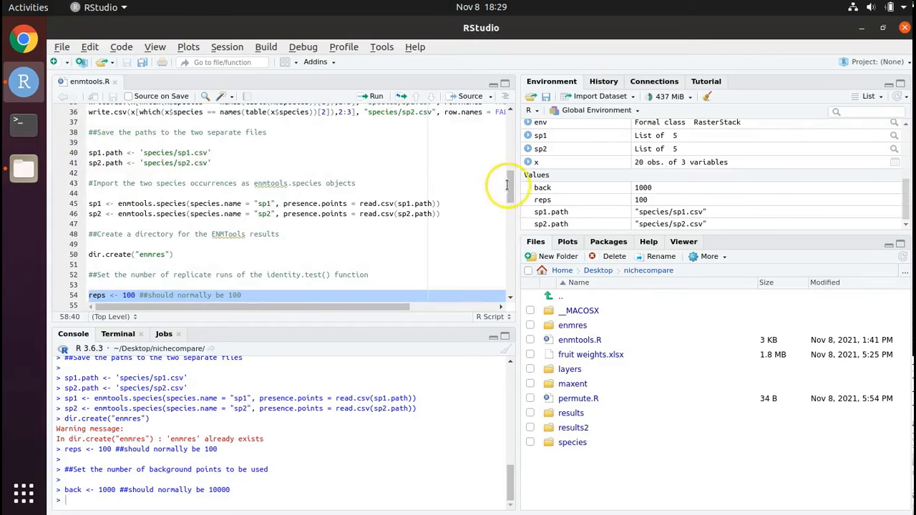
pyautogui.moveTo(507, 227)
pyautogui.mouseDown()
pyautogui.moveTo(508, 244)
pyautogui.moveTo(512, 226)
pyautogui.mouseUp()
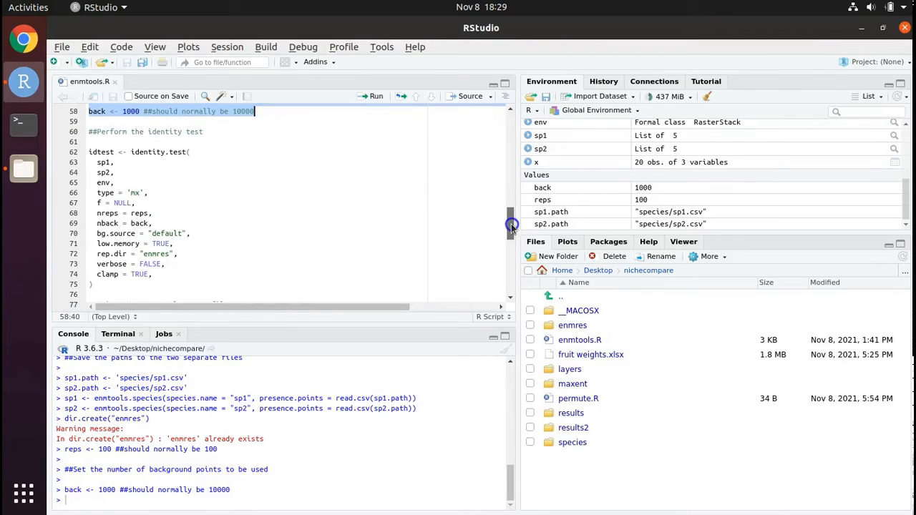
pyautogui.click(93, 152)
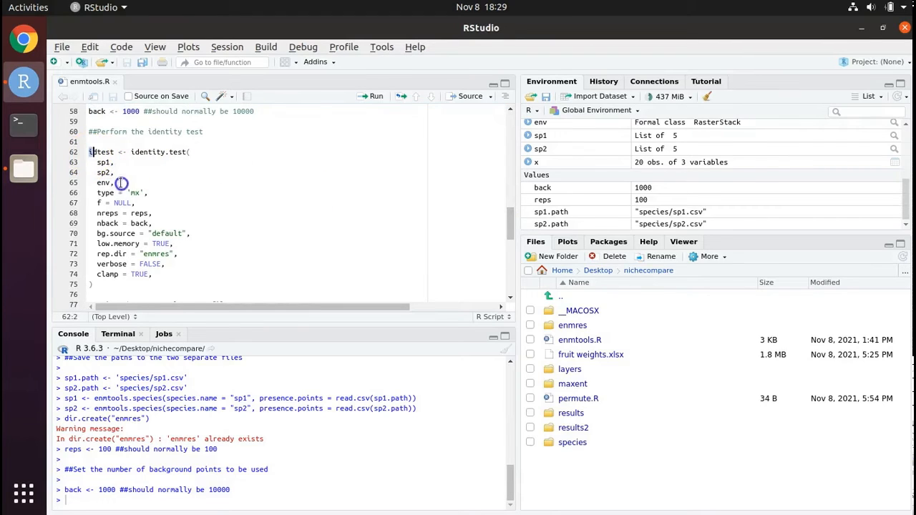
pyautogui.moveTo(90, 153); pyautogui.dragTo(98, 285)
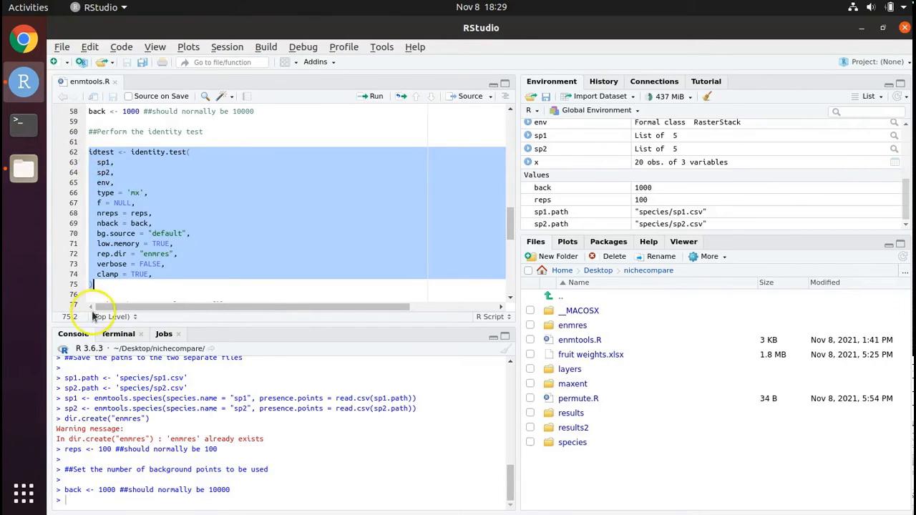
pyautogui.click(376, 97)
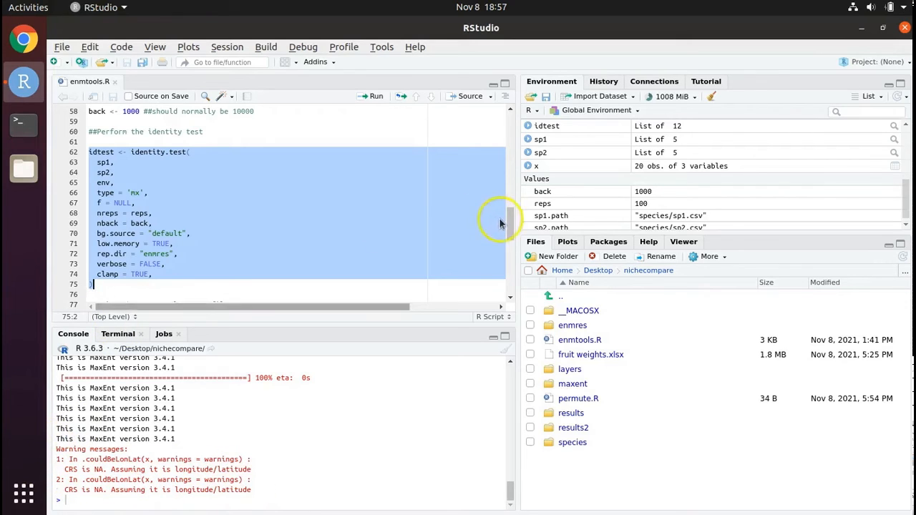
# Run script lines 77 to 79 to write the raw overlap results to enmres/reps_overlap.csv
pyautogui.moveTo(511, 227); pyautogui.dragTo(509, 252)
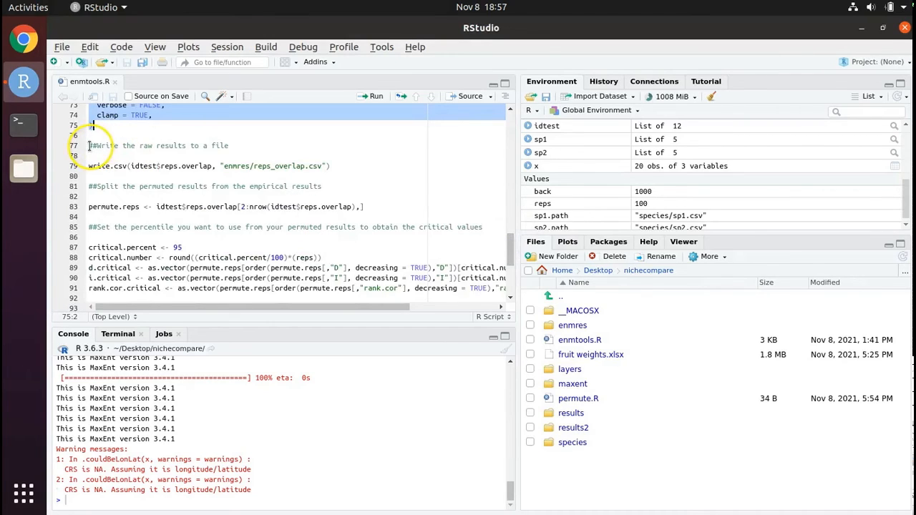
pyautogui.moveTo(89, 146); pyautogui.dragTo(336, 165)
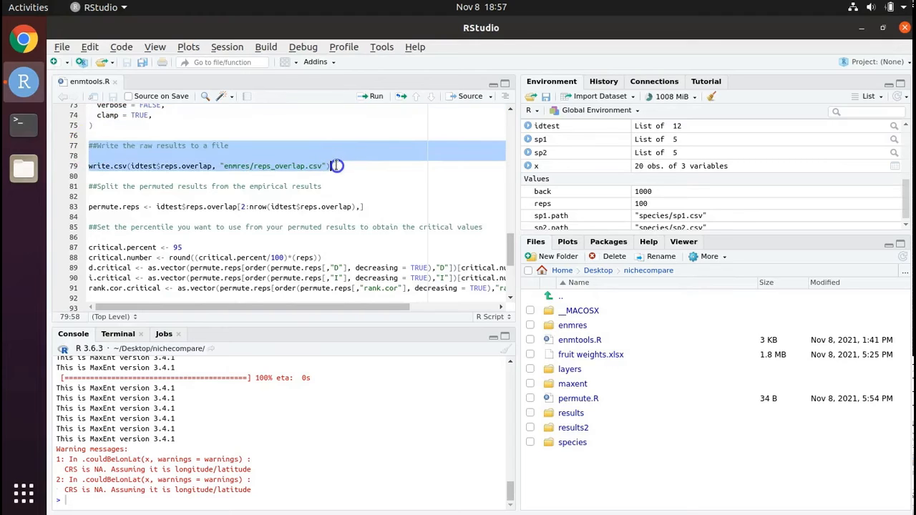
pyautogui.click(376, 97)
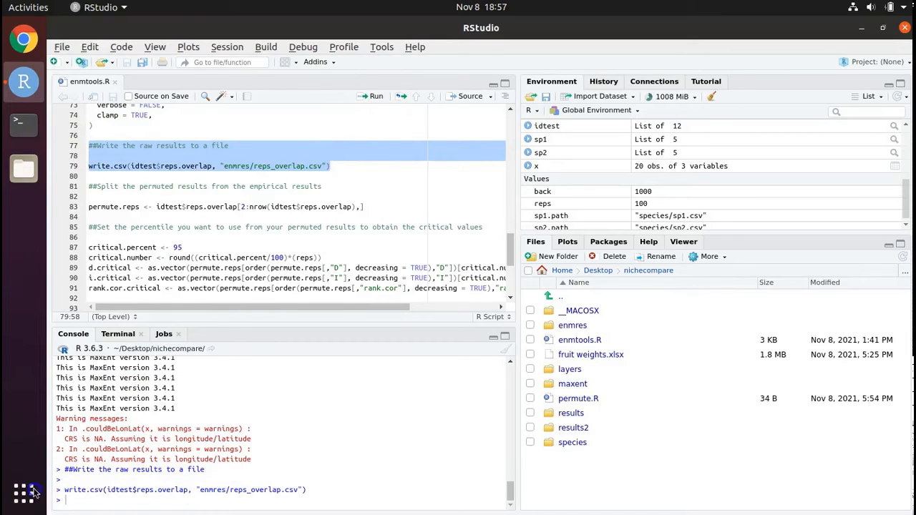
# Run the permute.reps line to split the permuted results from the empirical results
pyautogui.scroll(-1, 93, 179)
pyautogui.moveTo(91, 180); pyautogui.dragTo(370, 179)
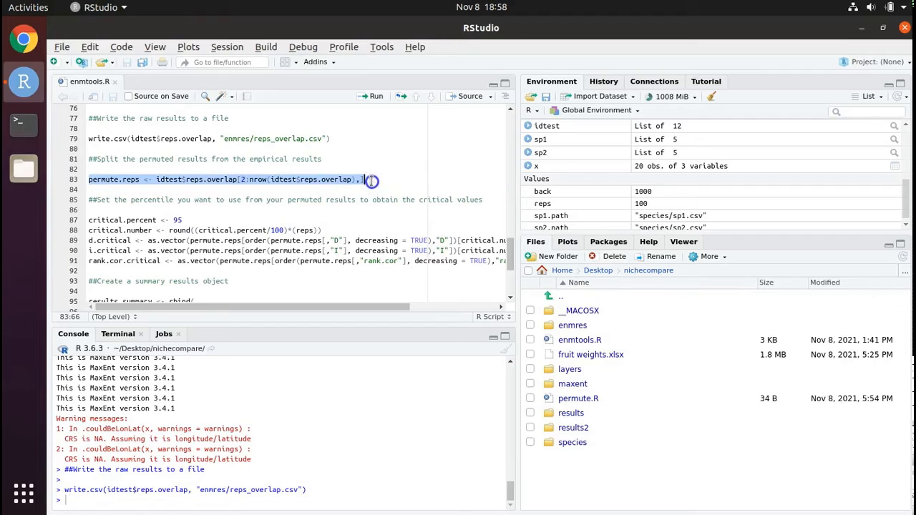
pyautogui.click(374, 98)
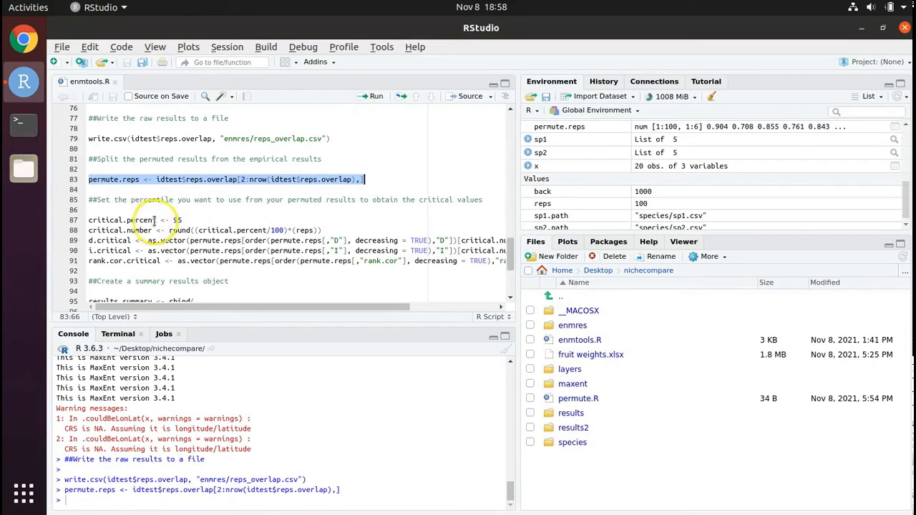
pyautogui.click(182, 221)
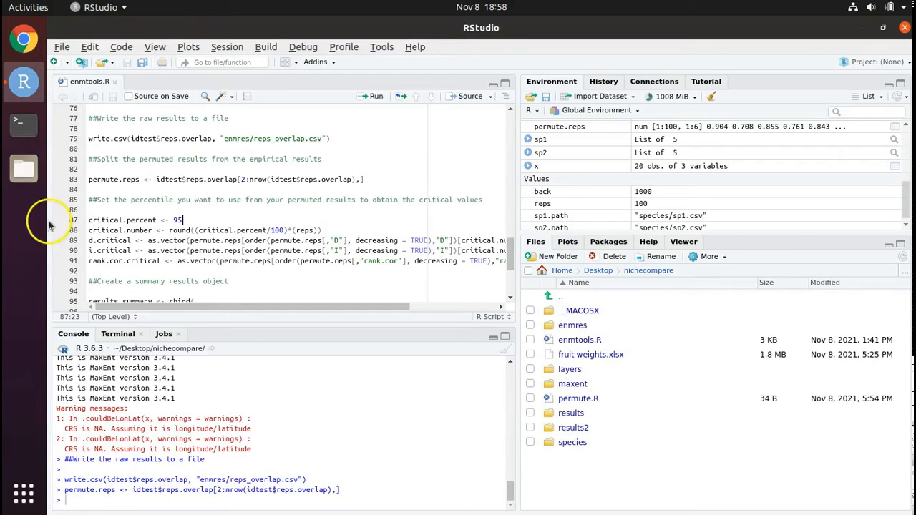
# Switch to the file manager and open reps_overlap.csv from Desktop/nichecompare/enmres in LibreOffice Calc
pyautogui.click(34, 179)
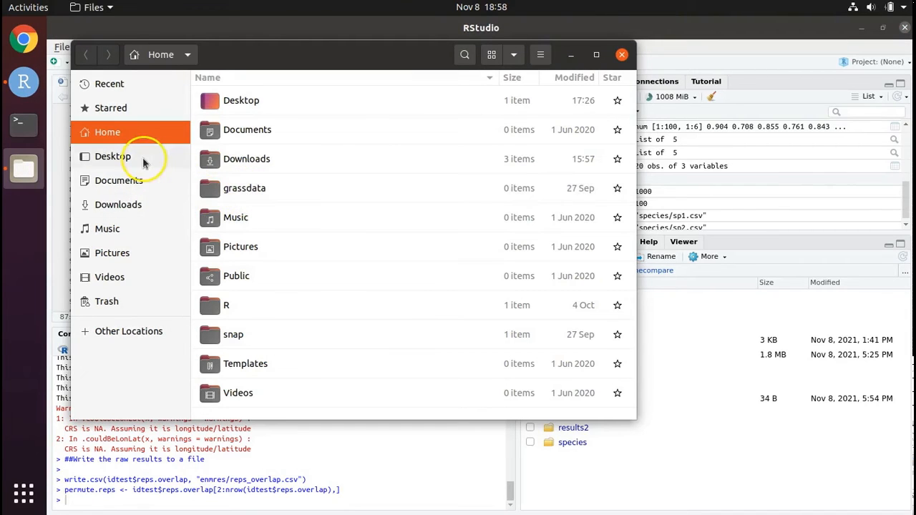
pyautogui.click(144, 159)
pyautogui.click(236, 100)
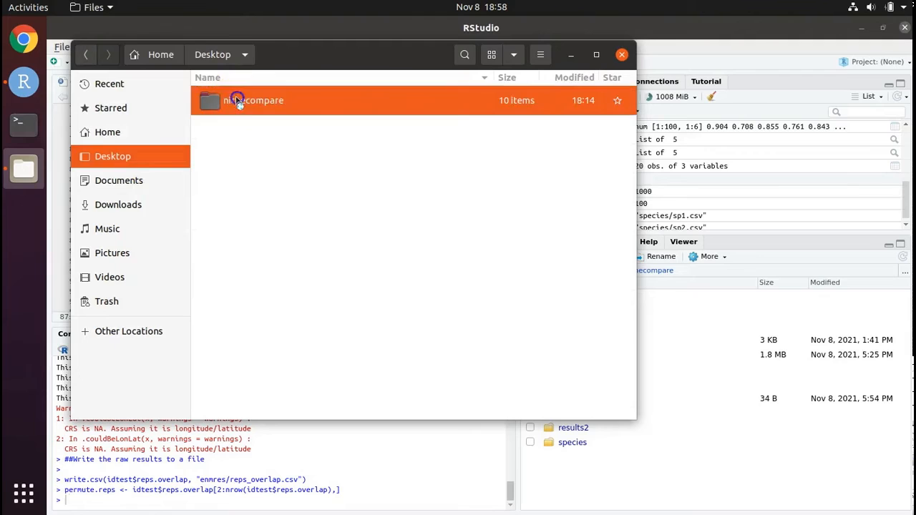
pyautogui.doubleClick(237, 100)
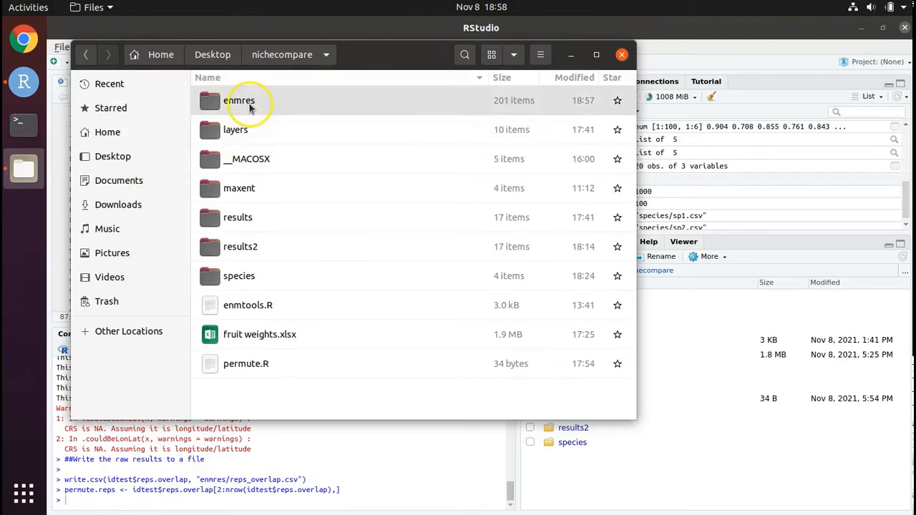
pyautogui.doubleClick(250, 108)
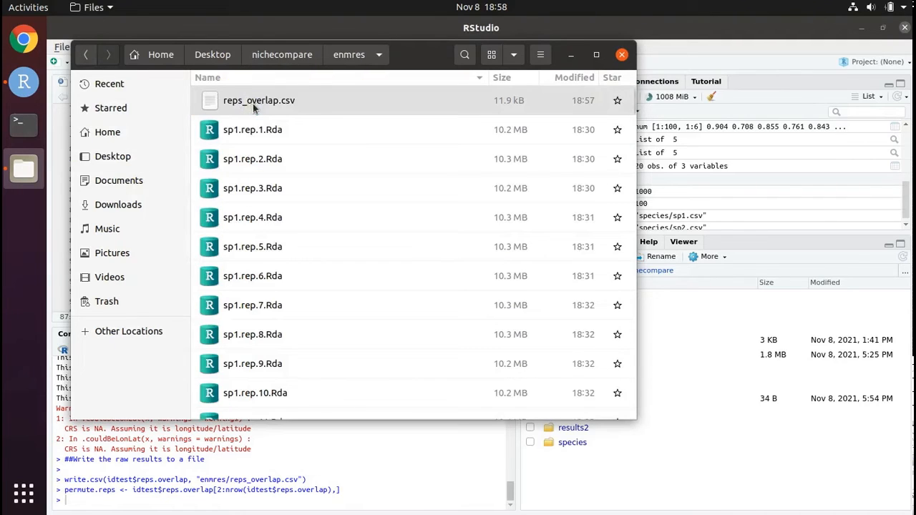
pyautogui.click(278, 105)
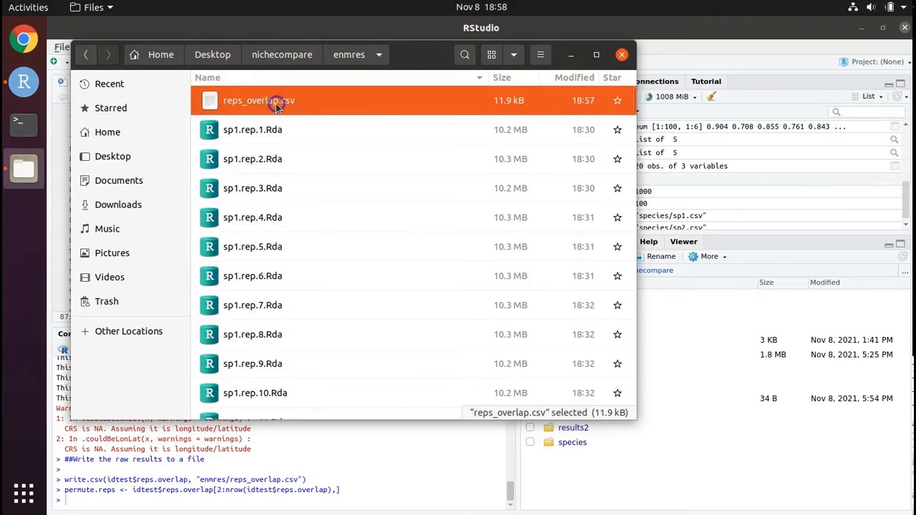
pyautogui.doubleClick(213, 100)
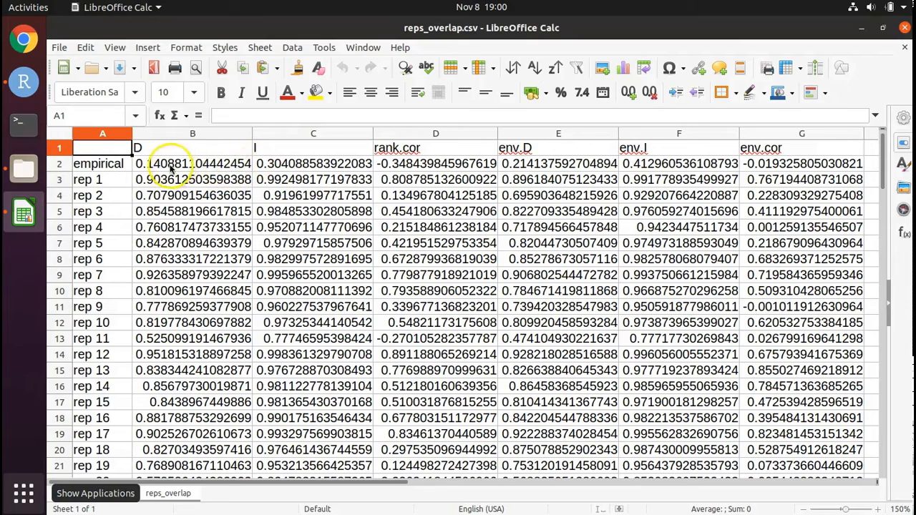
# Examine the empirical D and I overlap values in row 2 of the reps_overlap sheet
pyautogui.click(306, 161)
pyautogui.click(206, 165)
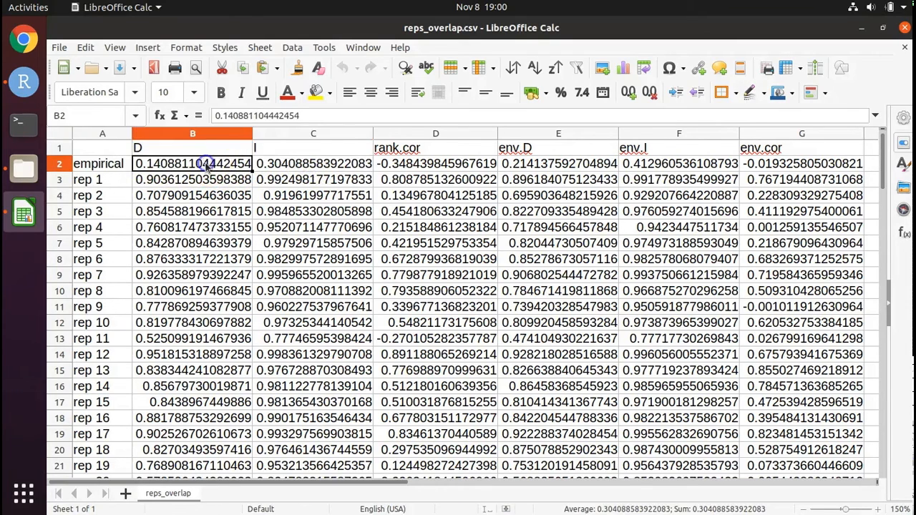
pyautogui.click(336, 164)
pyautogui.click(215, 164)
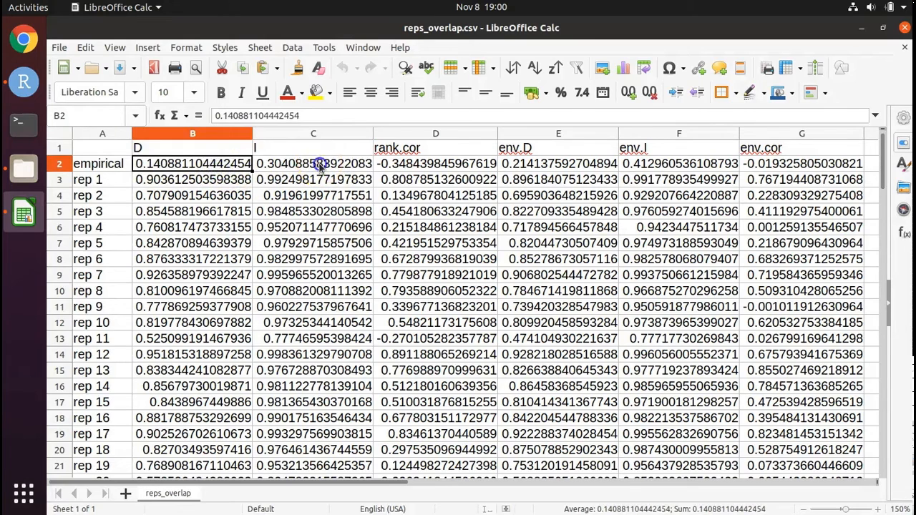
pyautogui.click(315, 164)
pyautogui.click(219, 164)
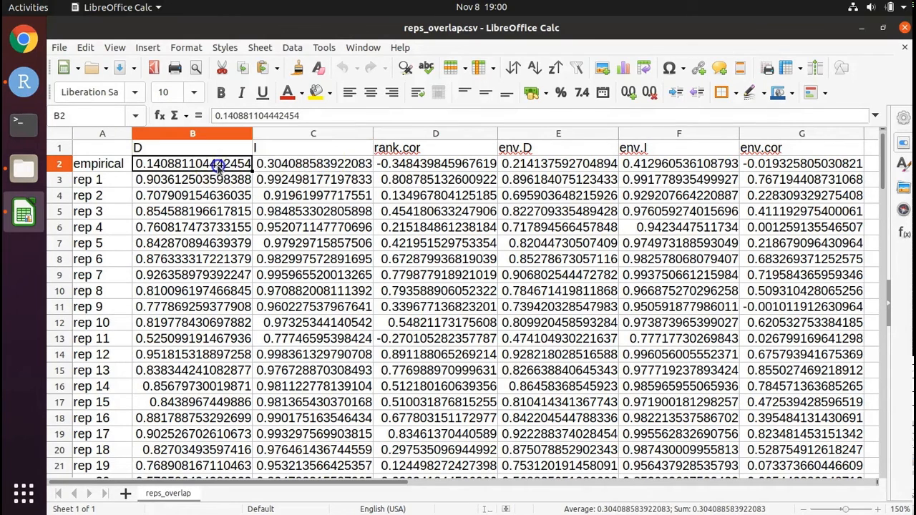
pyautogui.click(322, 169)
pyautogui.click(158, 173)
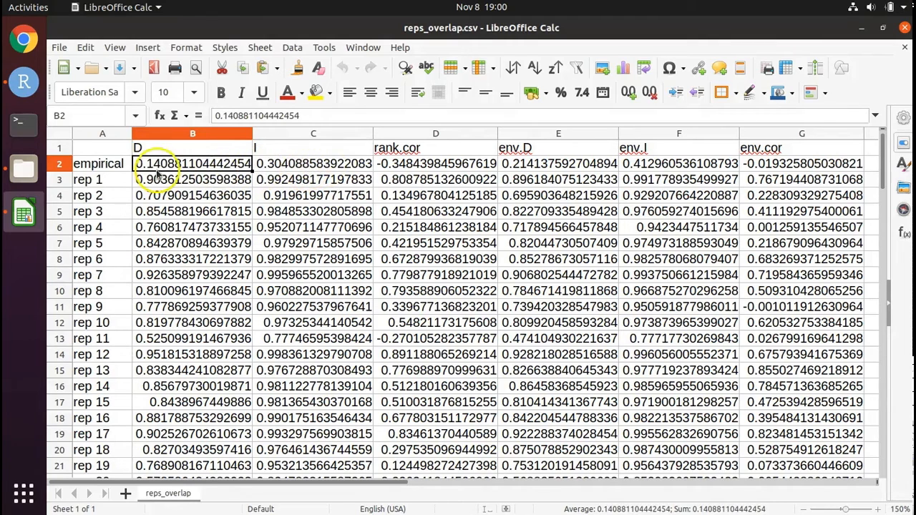
# Compare the D value with the I value in the empirical row of the reps_overlap sheet
pyautogui.click(290, 161)
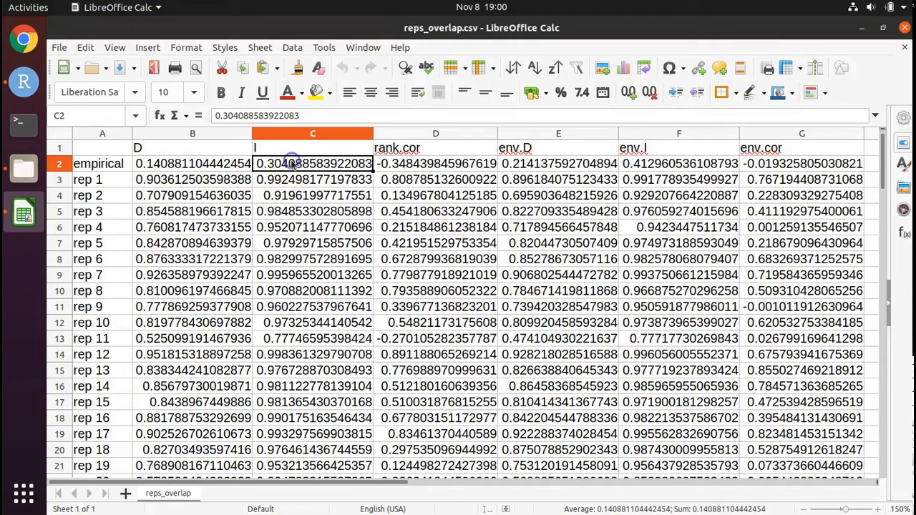
pyautogui.click(220, 163)
pyautogui.click(295, 164)
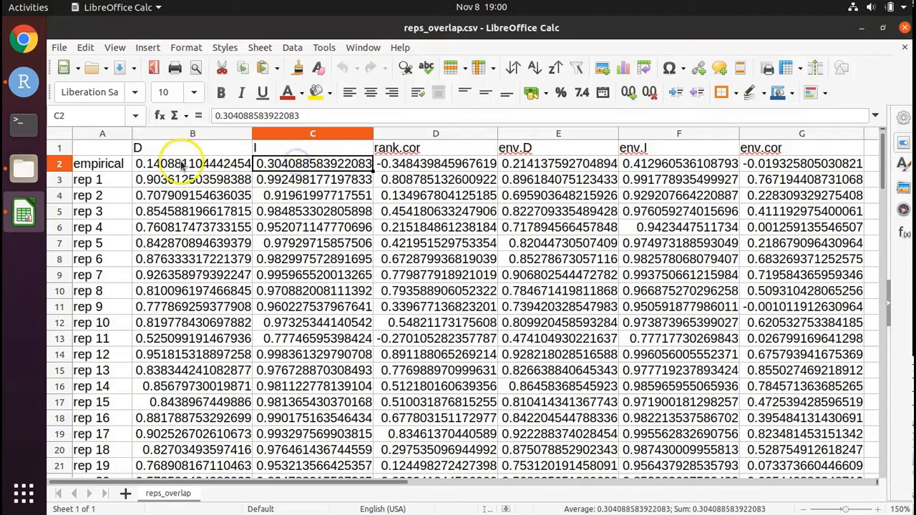
pyautogui.click(183, 165)
pyautogui.click(59, 164)
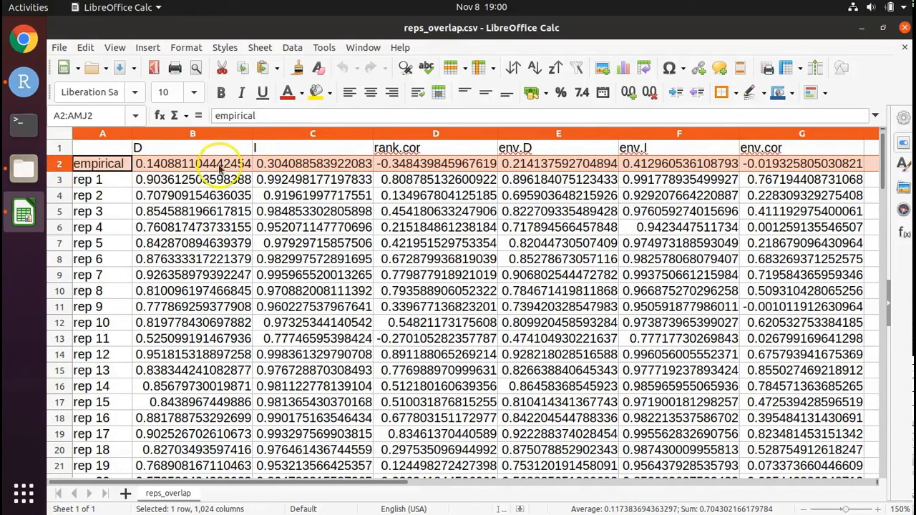
pyautogui.click(182, 166)
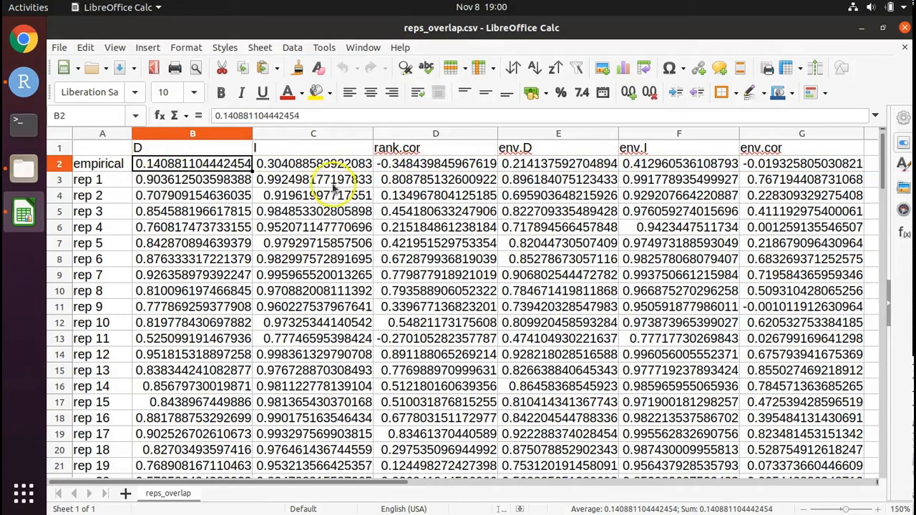
pyautogui.click(304, 161)
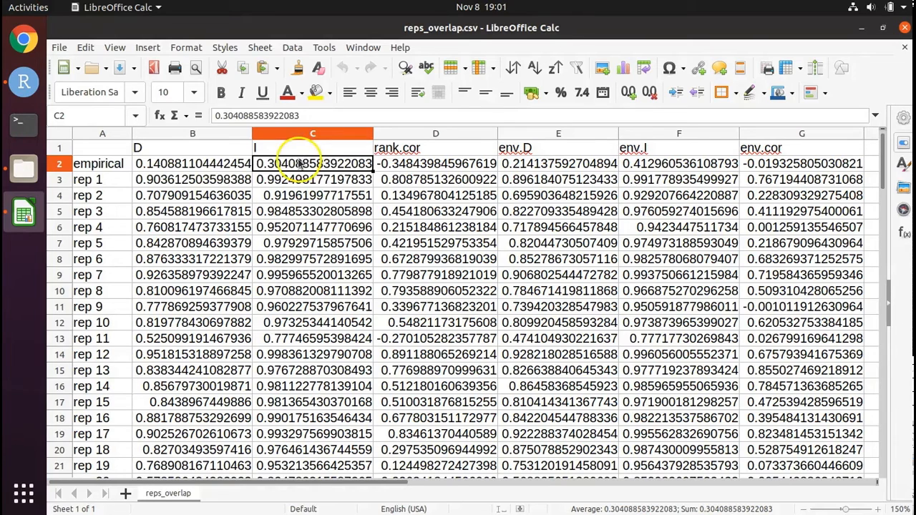
pyautogui.click(215, 164)
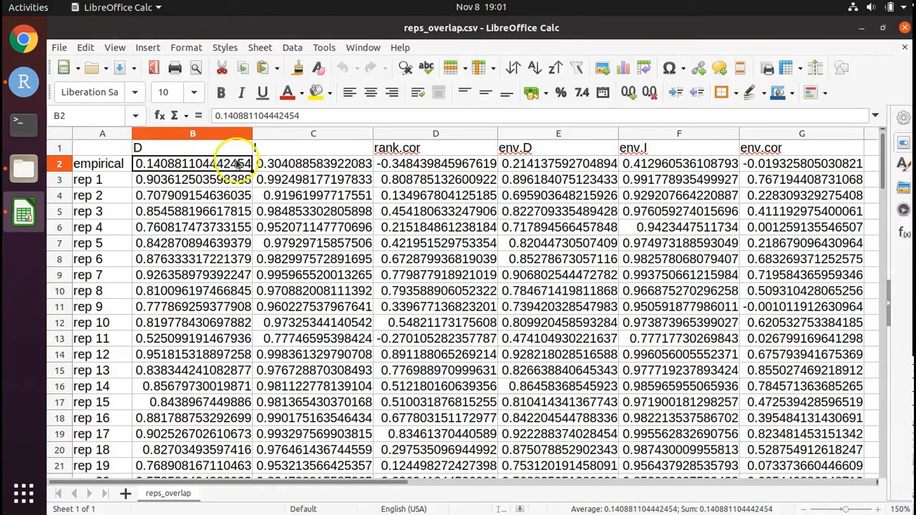
pyautogui.click(287, 163)
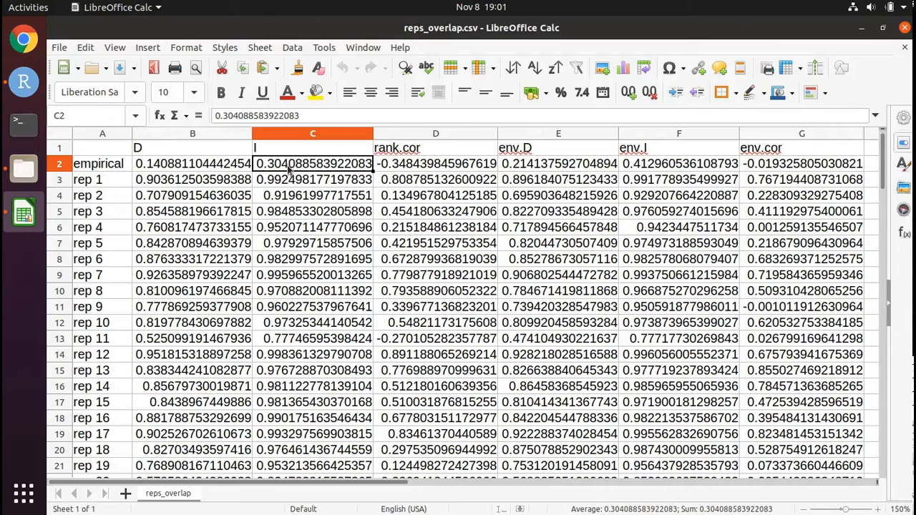
# Examine the D and I values of the rep 1 row, the first permuted replicate below the empirical row
pyautogui.click(221, 180)
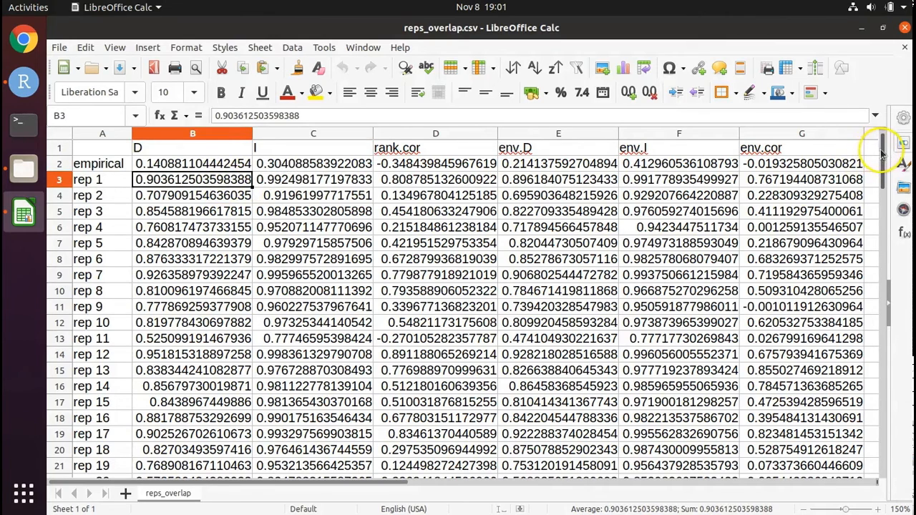
pyautogui.moveTo(878, 181); pyautogui.dragTo(882, 129)
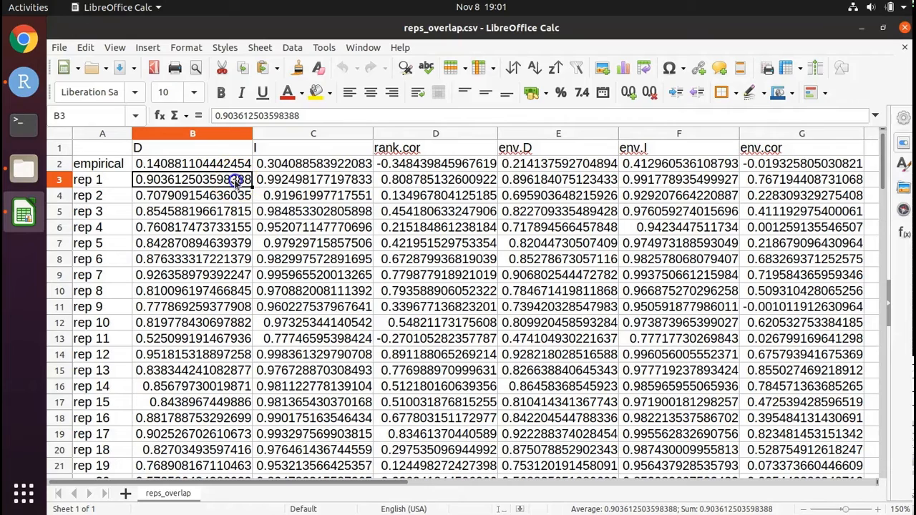
pyautogui.click(290, 180)
pyautogui.click(238, 182)
pyautogui.click(285, 181)
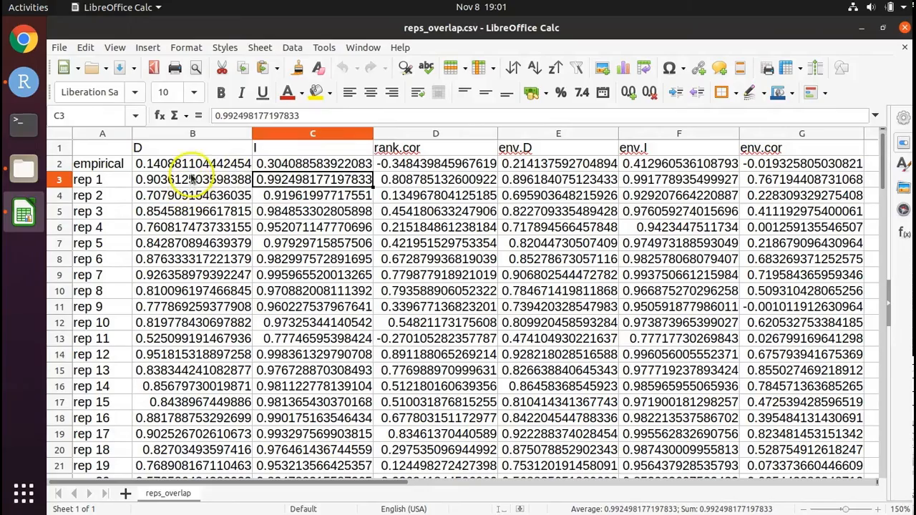
pyautogui.moveTo(882, 160)
pyautogui.mouseDown()
pyautogui.moveTo(881, 423)
pyautogui.moveTo(881, 146)
pyautogui.mouseUp()
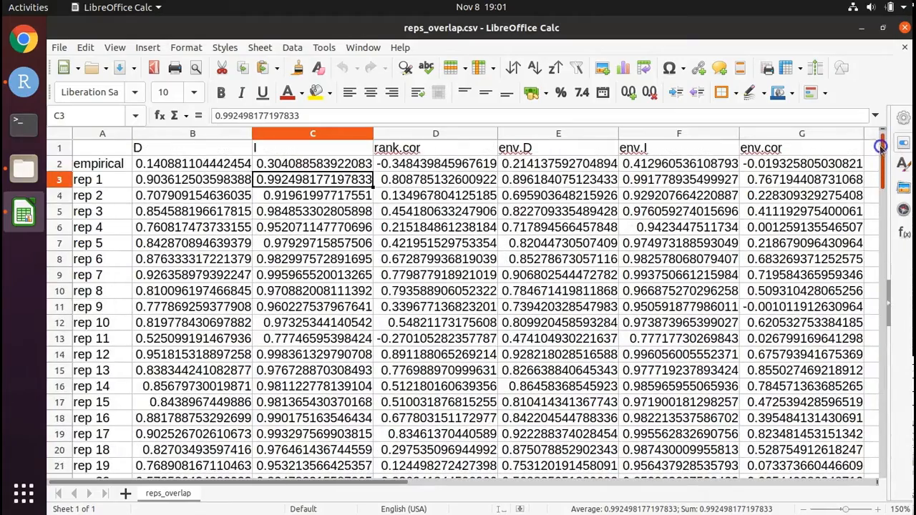
pyautogui.click(228, 196)
pyautogui.click(227, 179)
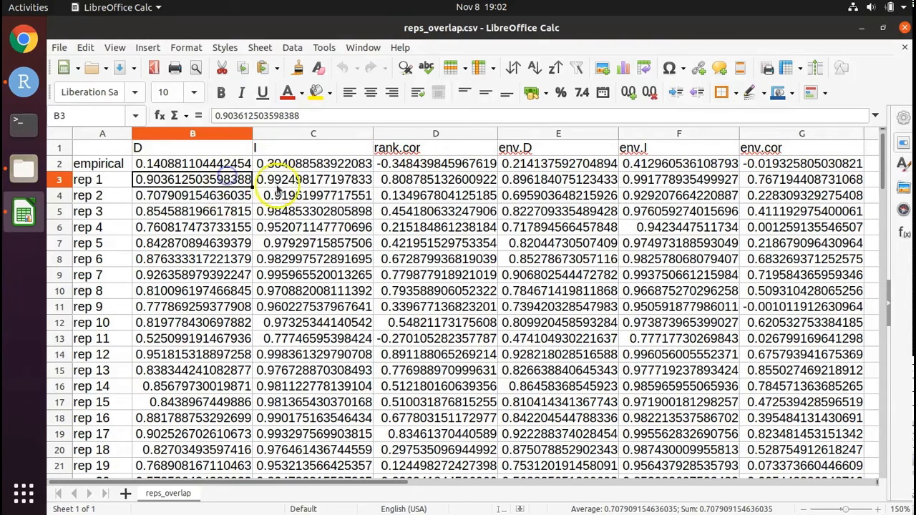
pyautogui.click(296, 179)
pyautogui.click(243, 177)
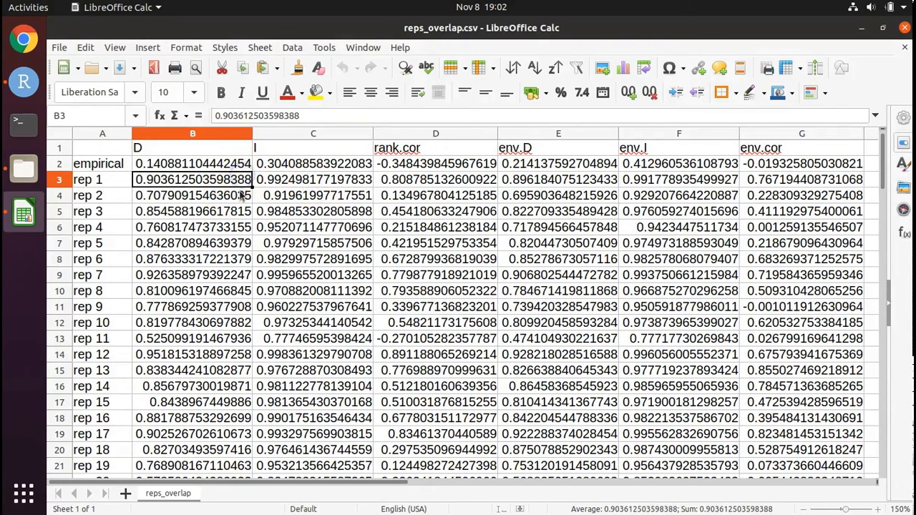
# Check the permuted D values of rep 2 to rep 6 and return to the empirical D and I values
pyautogui.click(241, 196)
pyautogui.click(241, 211)
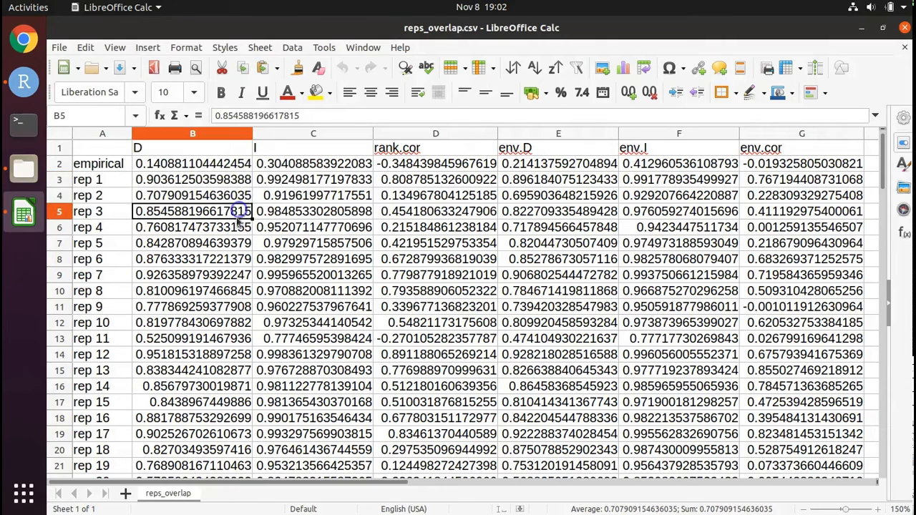
pyautogui.click(239, 227)
pyautogui.click(239, 243)
pyautogui.click(239, 259)
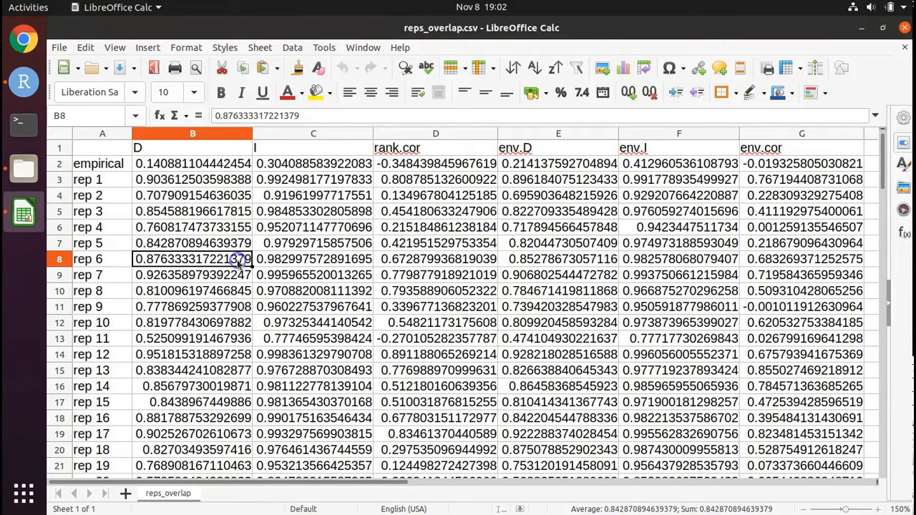
pyautogui.click(222, 163)
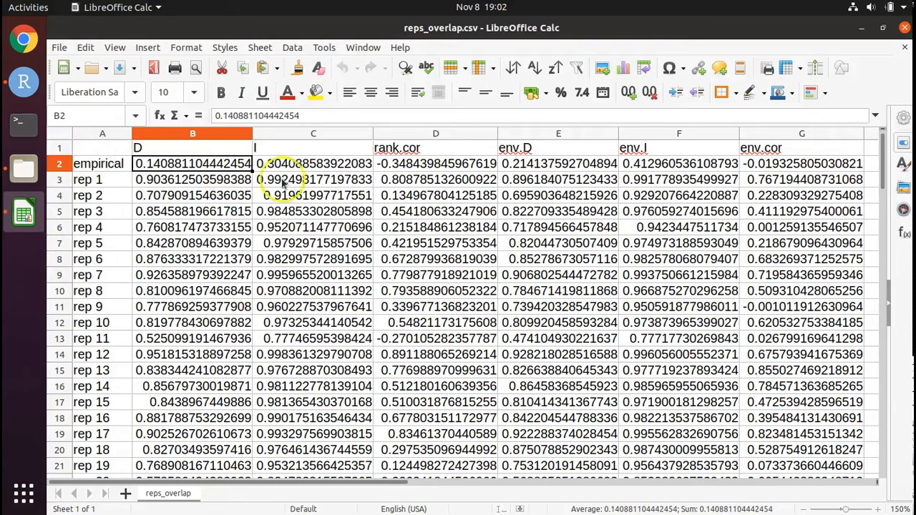
pyautogui.click(165, 165)
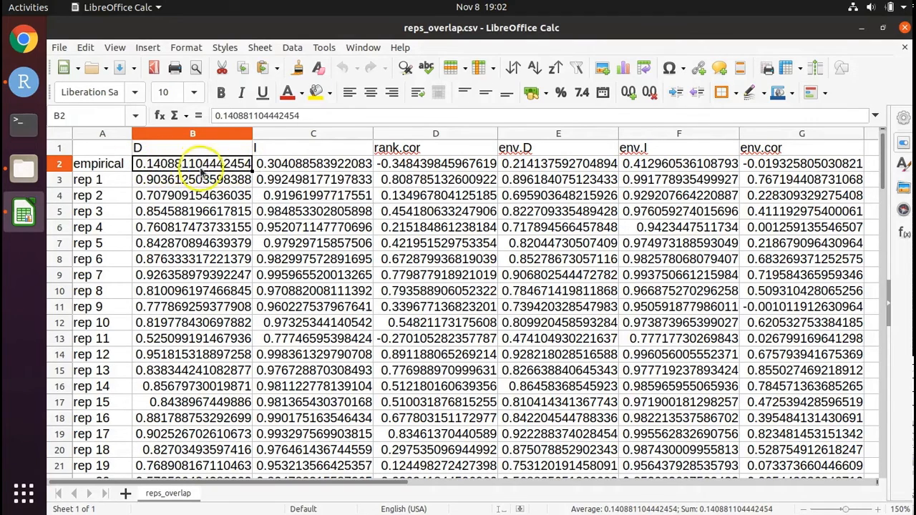
pyautogui.click(296, 168)
pyautogui.click(184, 166)
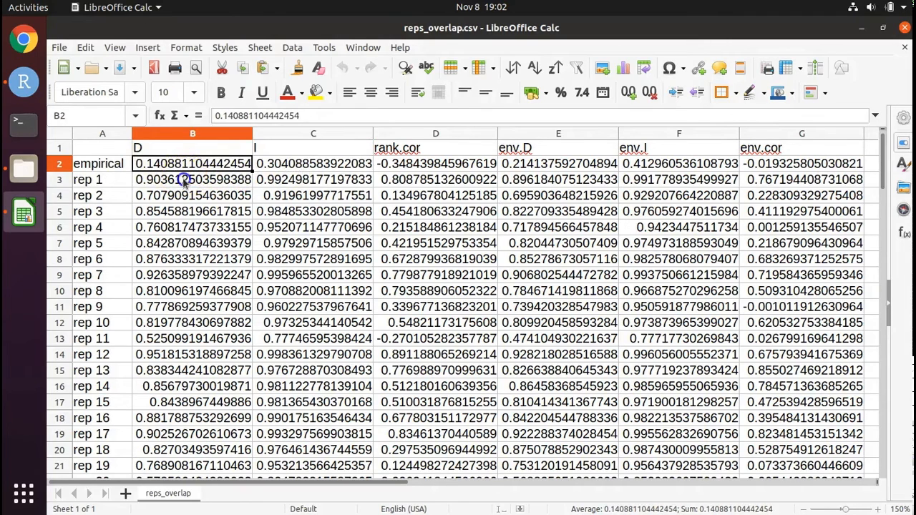
# Compare the permuted D values of rep 1 to rep 7 one by one with the empirical D value
pyautogui.click(184, 182)
pyautogui.click(184, 195)
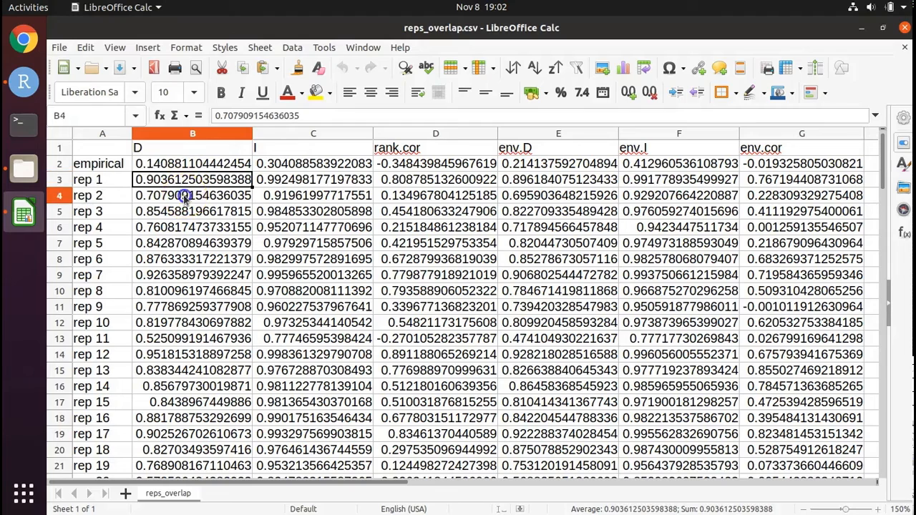
pyautogui.click(188, 210)
pyautogui.click(190, 227)
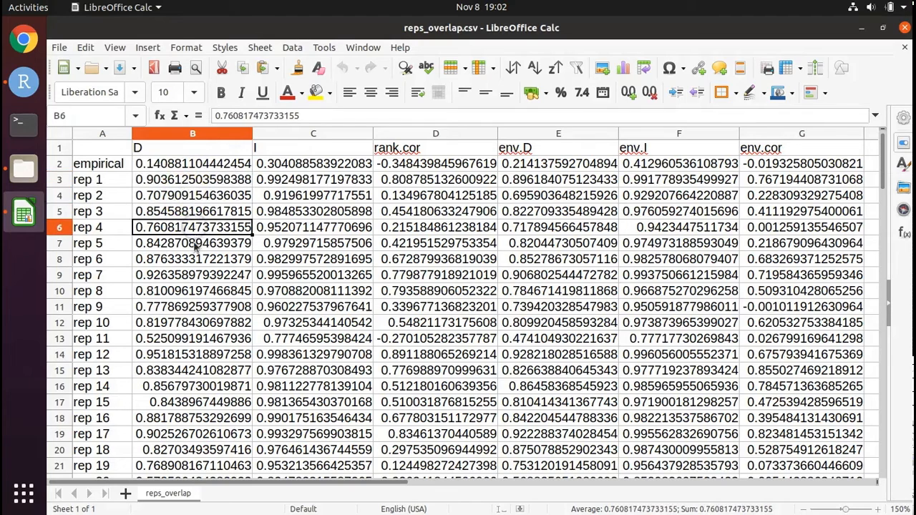
pyautogui.click(191, 243)
pyautogui.click(191, 262)
pyautogui.click(191, 276)
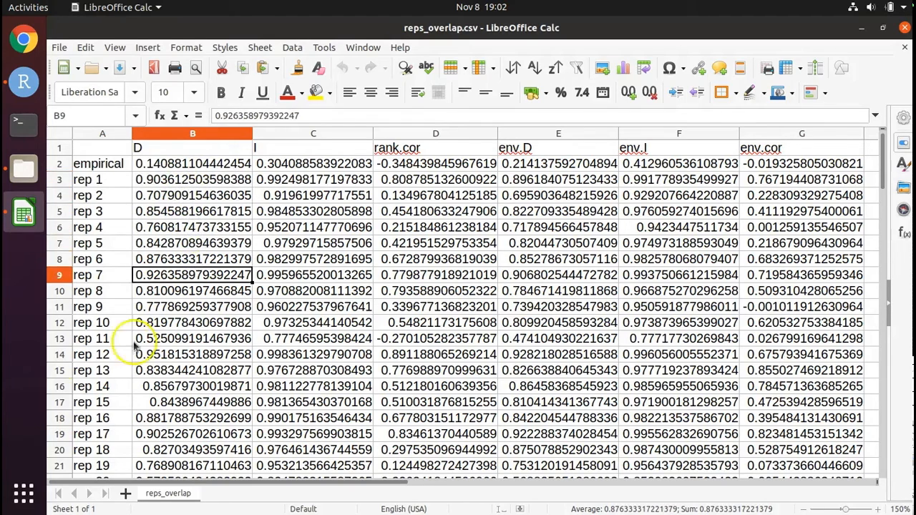
pyautogui.click(163, 167)
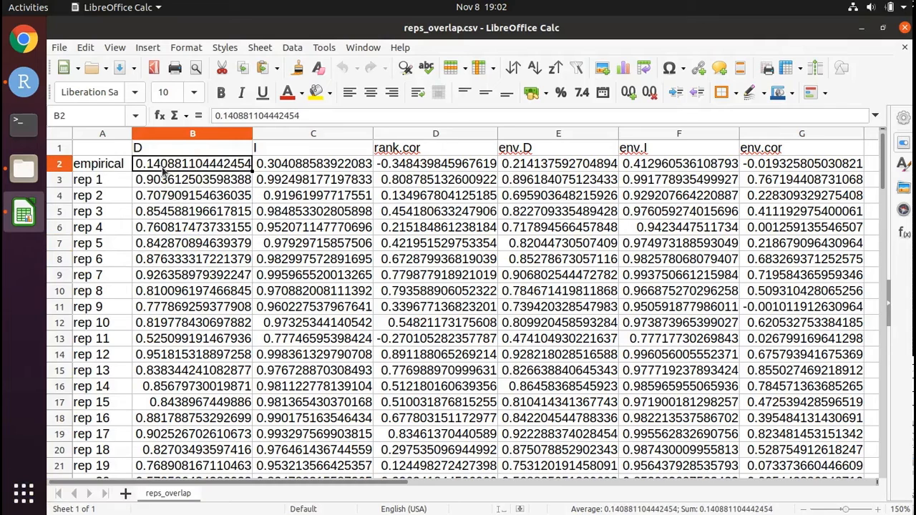
# Review the permuted D values from rep 1 down to rep 17 against the empirical D value
pyautogui.click(228, 183)
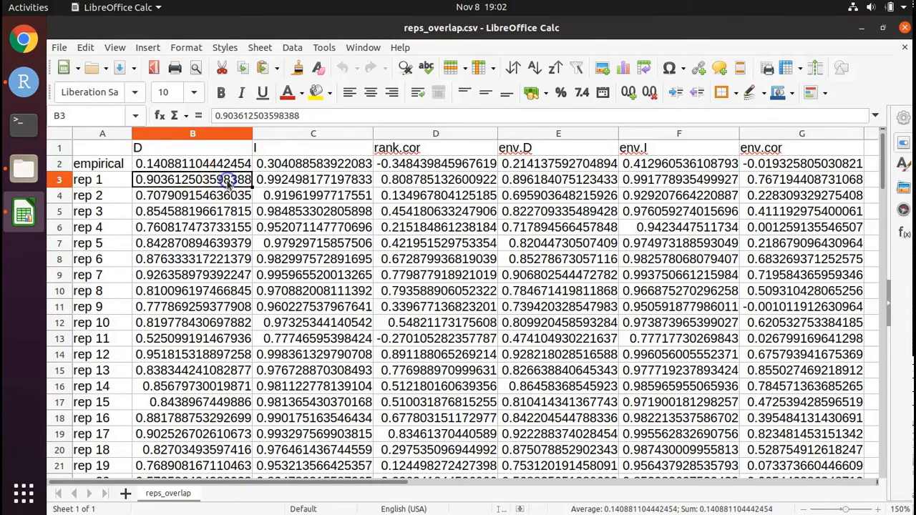
pyautogui.click(225, 196)
pyautogui.click(224, 212)
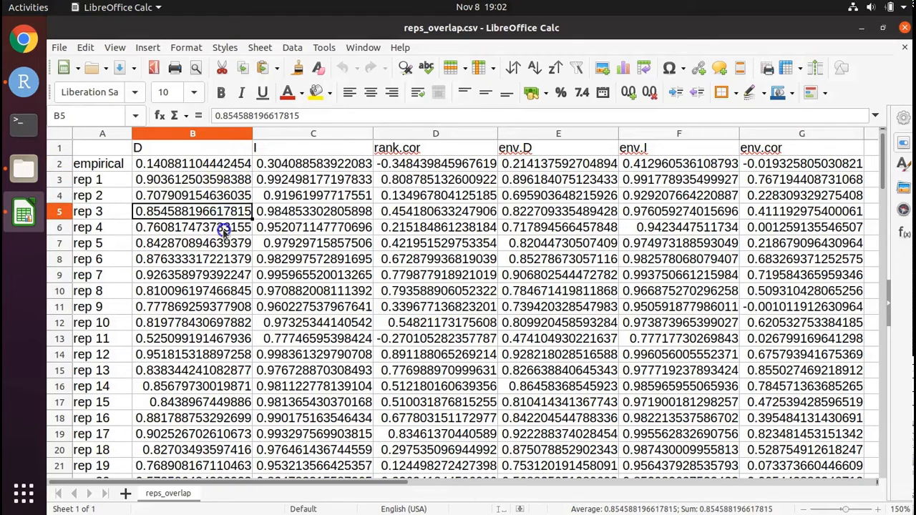
pyautogui.click(219, 228)
pyautogui.click(215, 275)
pyautogui.moveTo(190, 370); pyautogui.dragTo(190, 438)
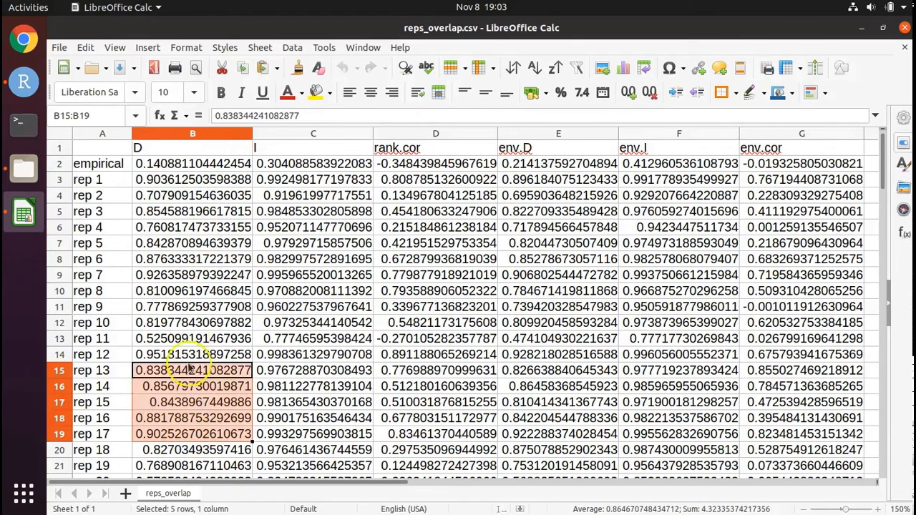
pyautogui.click(183, 338)
pyautogui.click(180, 356)
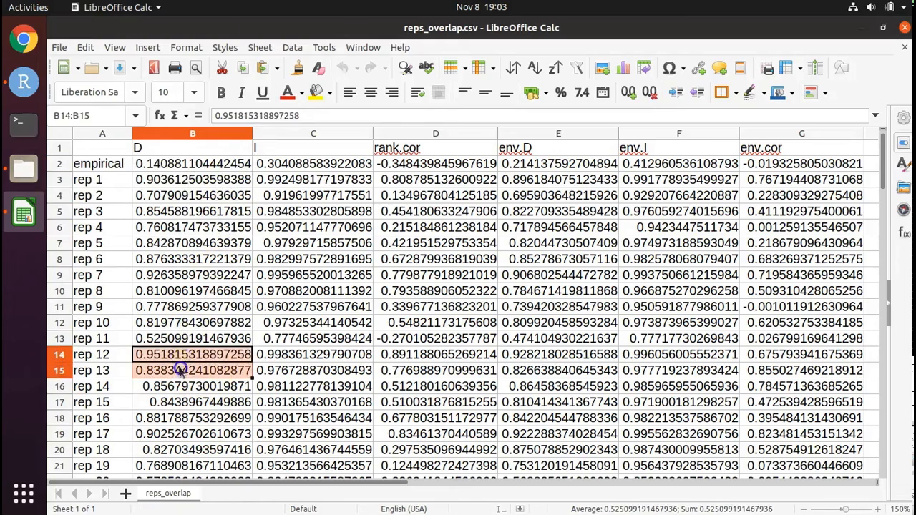
pyautogui.click(181, 370)
pyautogui.click(182, 387)
pyautogui.click(184, 404)
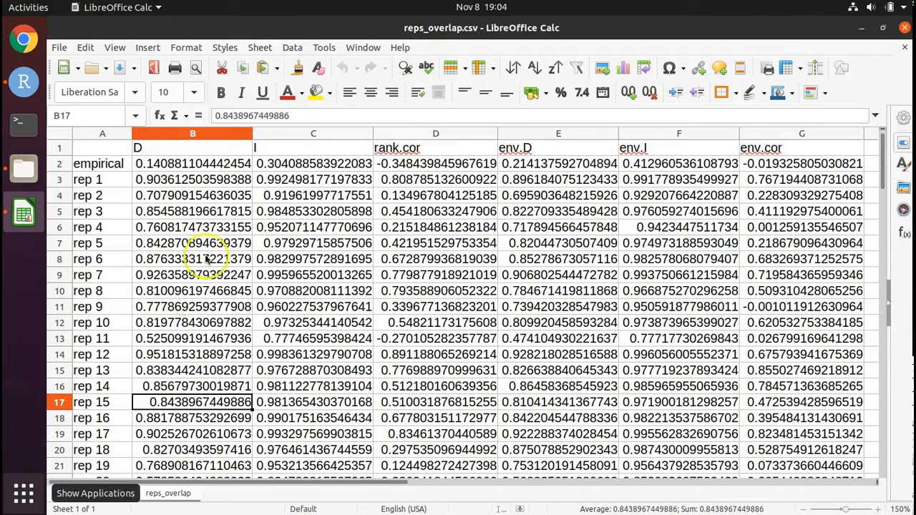
pyautogui.click(204, 164)
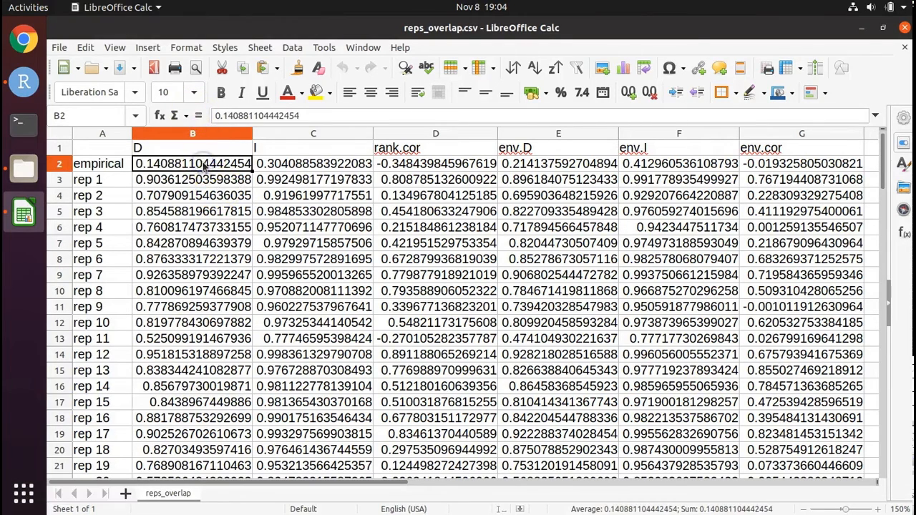
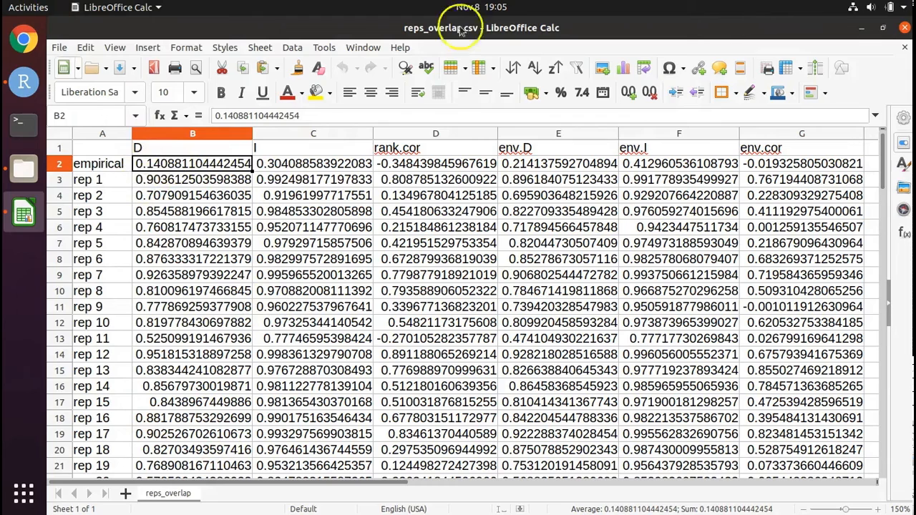
# Close the reps_overlap.csv spreadsheet and the file manager window to return to RStudio
pyautogui.click(906, 29)
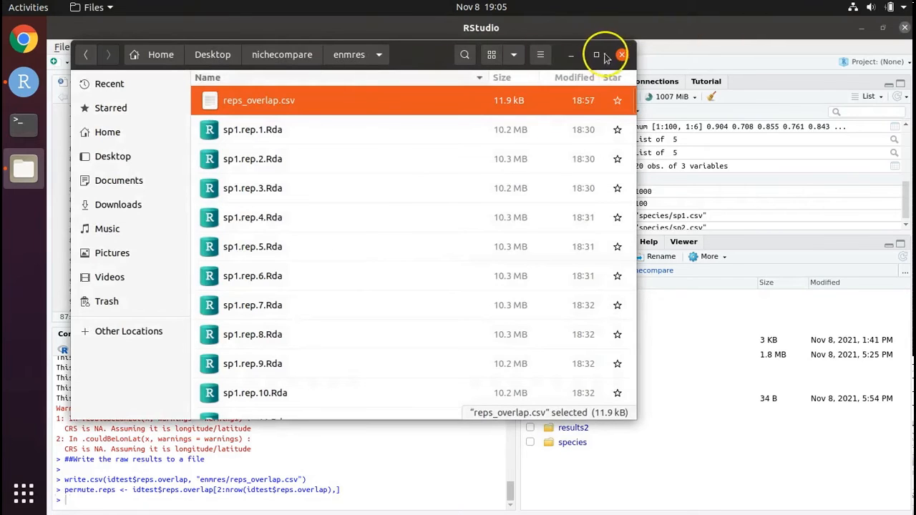
pyautogui.click(620, 54)
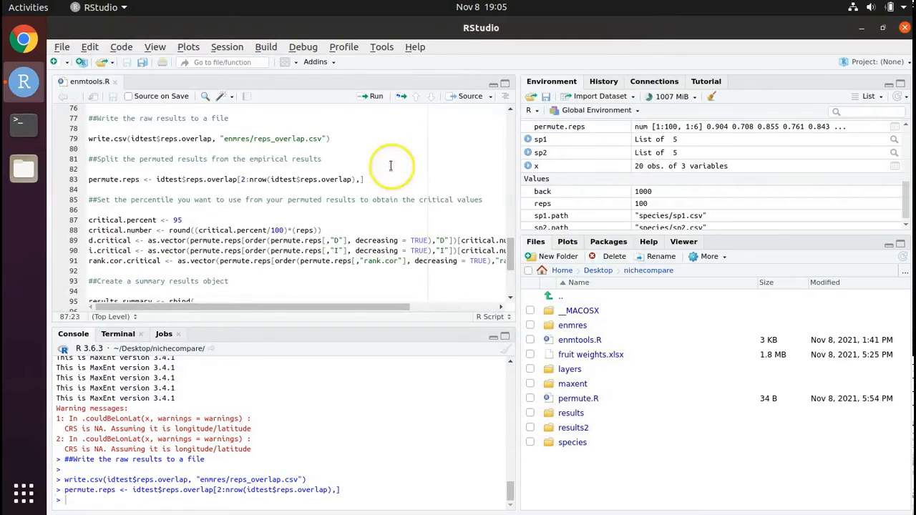
# Run script lines 87 to 91 to obtain the D, I and rank.cor critical values with critical.percent at 95
pyautogui.click(184, 219)
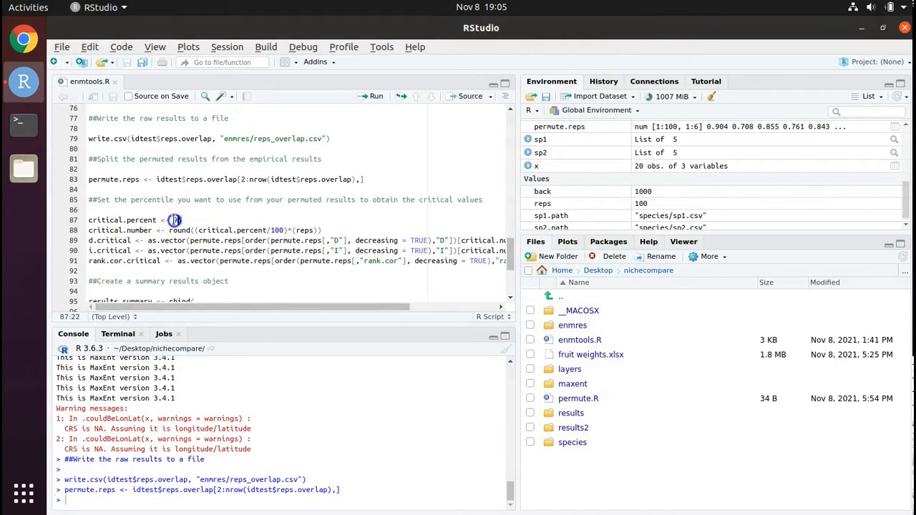
pyautogui.doubleClick(175, 220)
pyautogui.click(92, 219)
pyautogui.moveTo(100, 221); pyautogui.dragTo(115, 266)
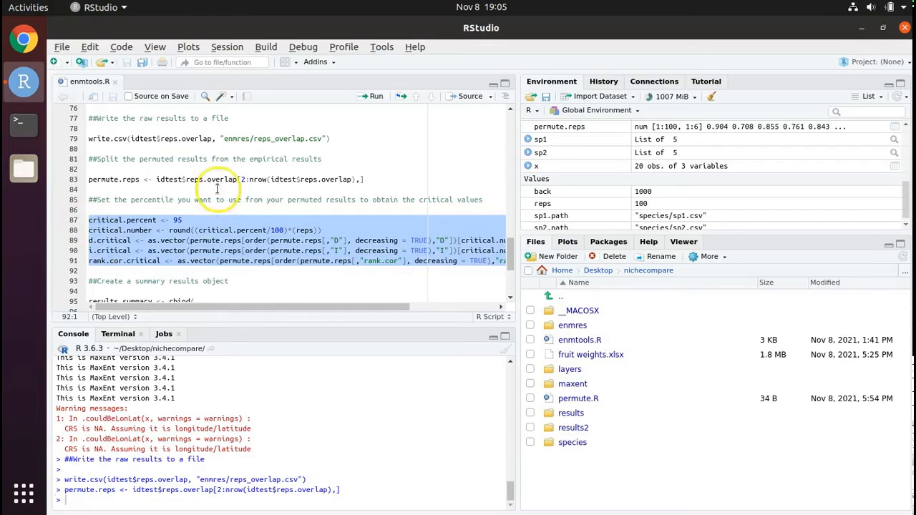
pyautogui.click(377, 99)
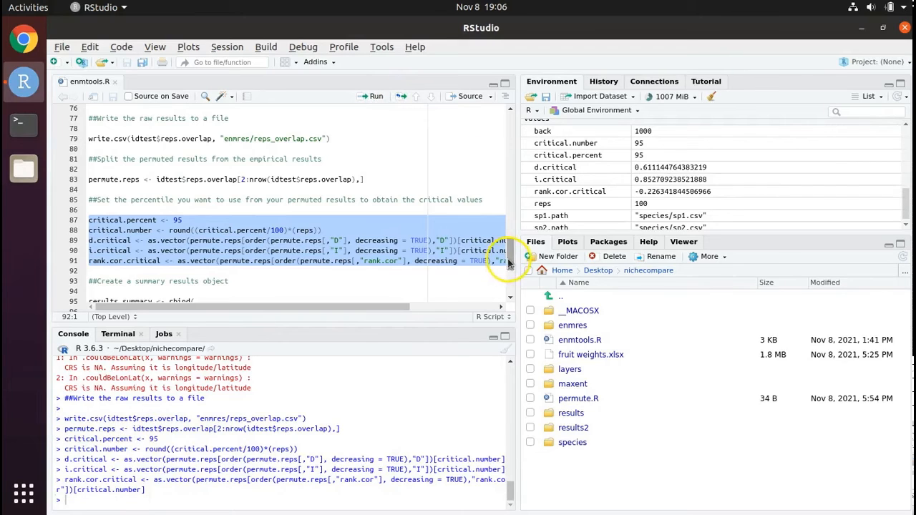
# Run script lines 95 to 108 to build results.summary, name its rows, and write it to enmres/results_summary.csv
pyautogui.moveTo(511, 275); pyautogui.dragTo(514, 292)
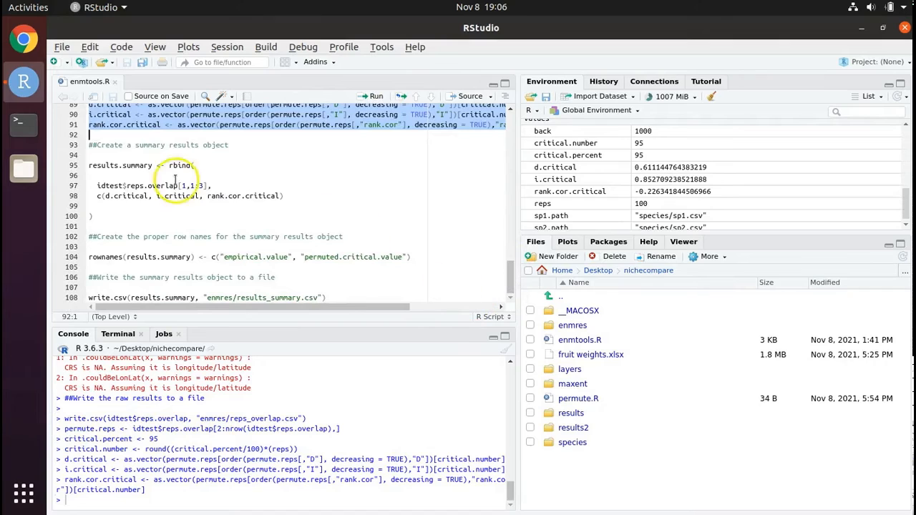
pyautogui.click(91, 145)
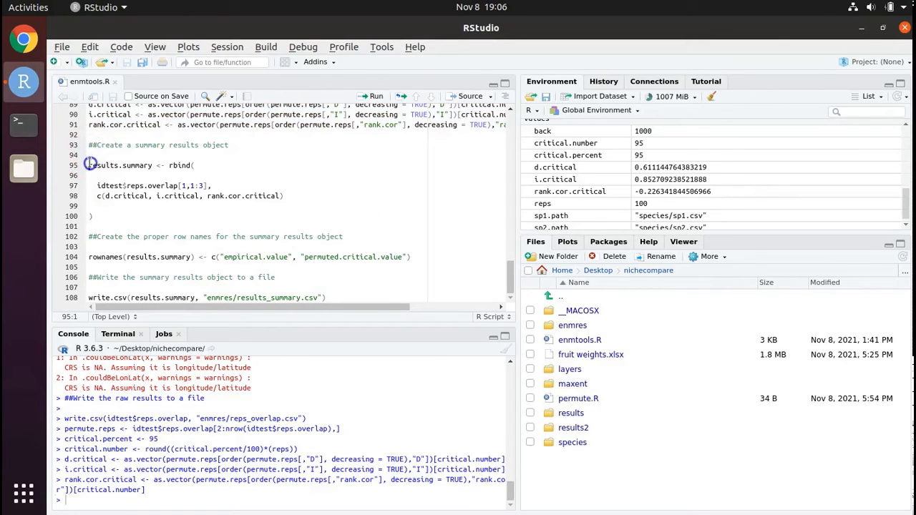
pyautogui.moveTo(91, 165); pyautogui.dragTo(365, 299)
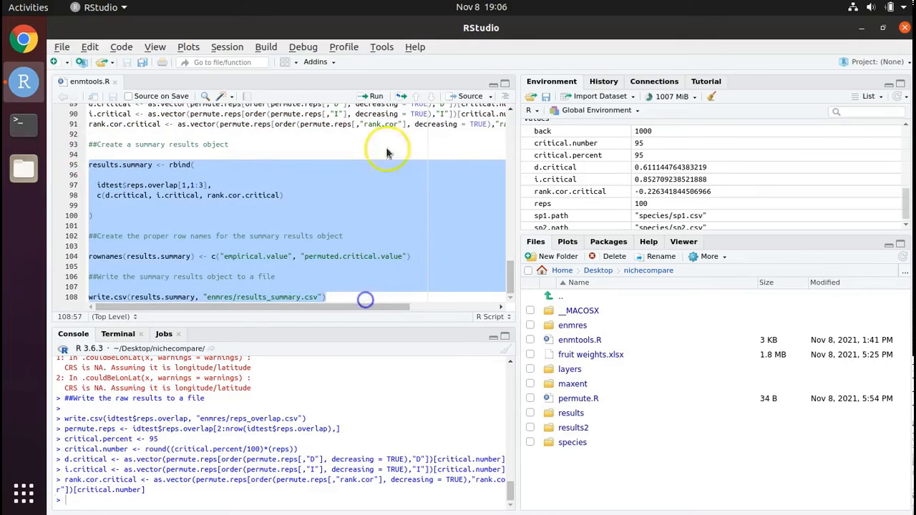
pyautogui.click(378, 98)
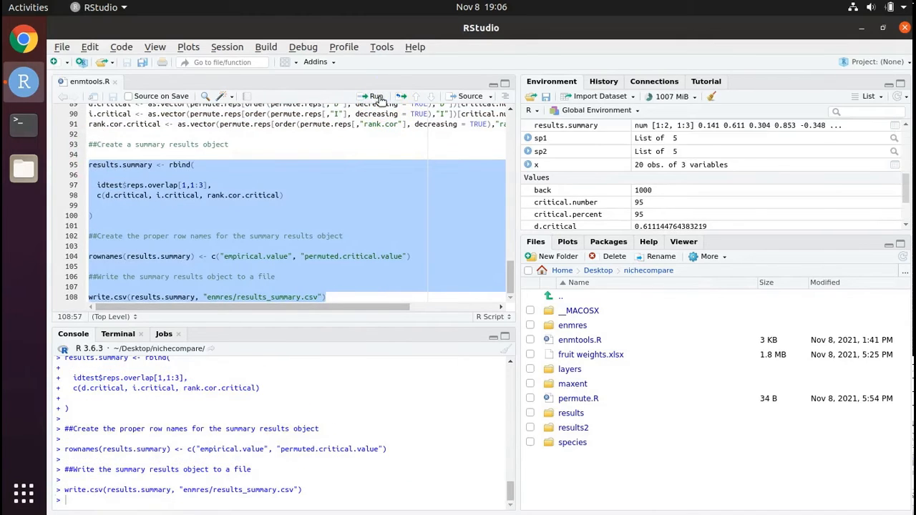
# Highlight the output file name results_summary.csv in the write.csv command on line 108
pyautogui.click(276, 298)
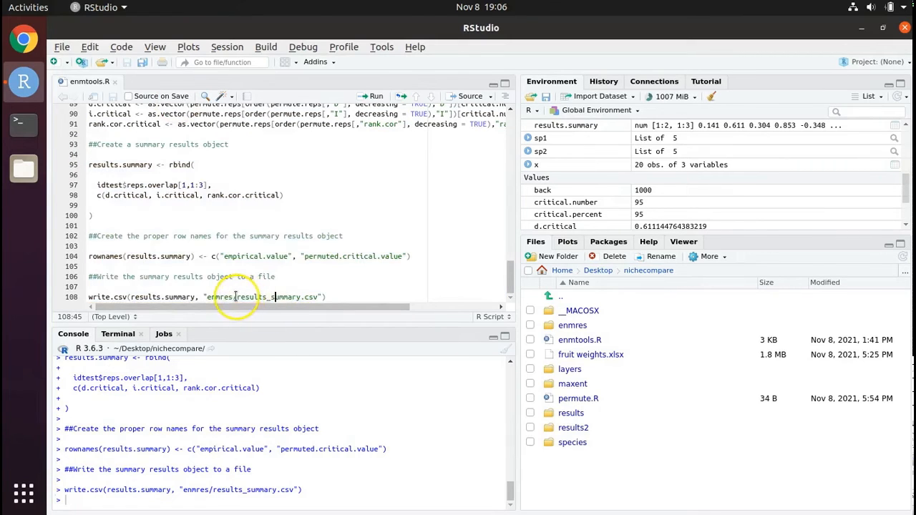
pyautogui.moveTo(320, 297); pyautogui.dragTo(249, 296)
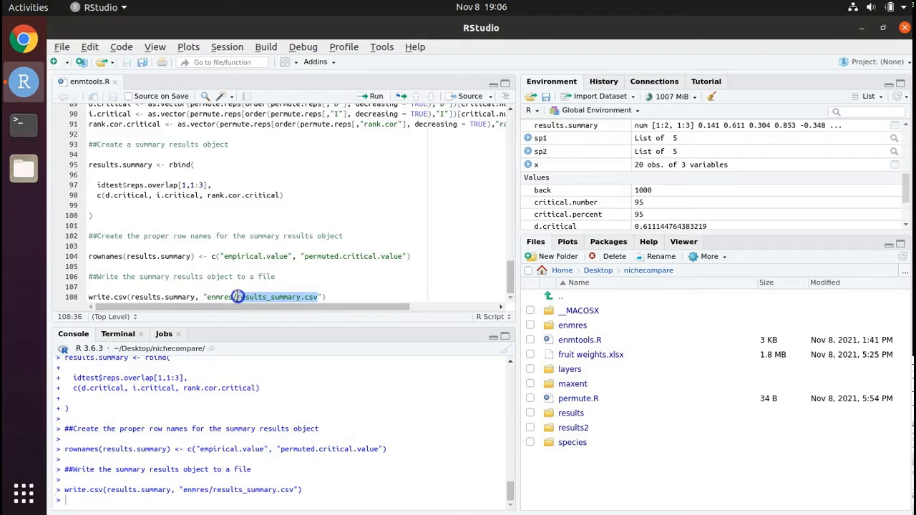
pyautogui.moveTo(237, 297); pyautogui.dragTo(237, 296)
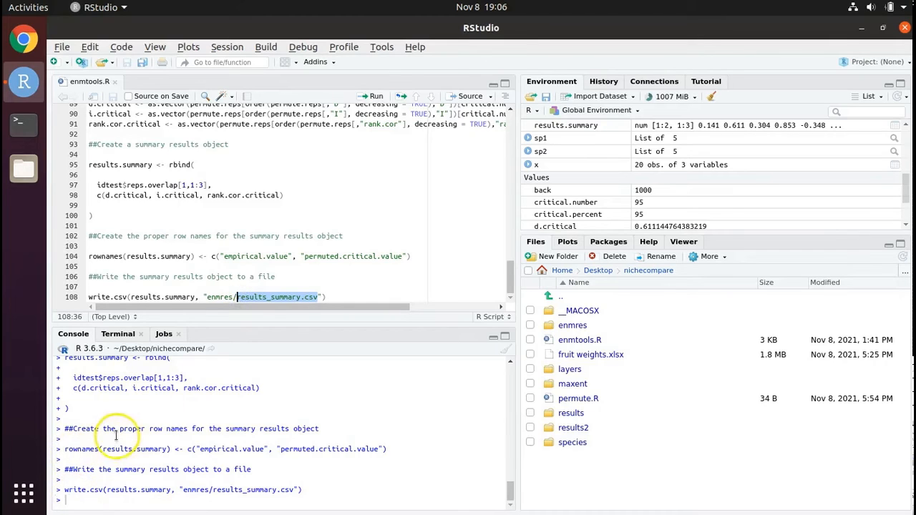
# Open results_summary.csv from the Desktop's nichecompare/enmres folder in LibreOffice Calc, accepting the default text import settings
pyautogui.click(31, 174)
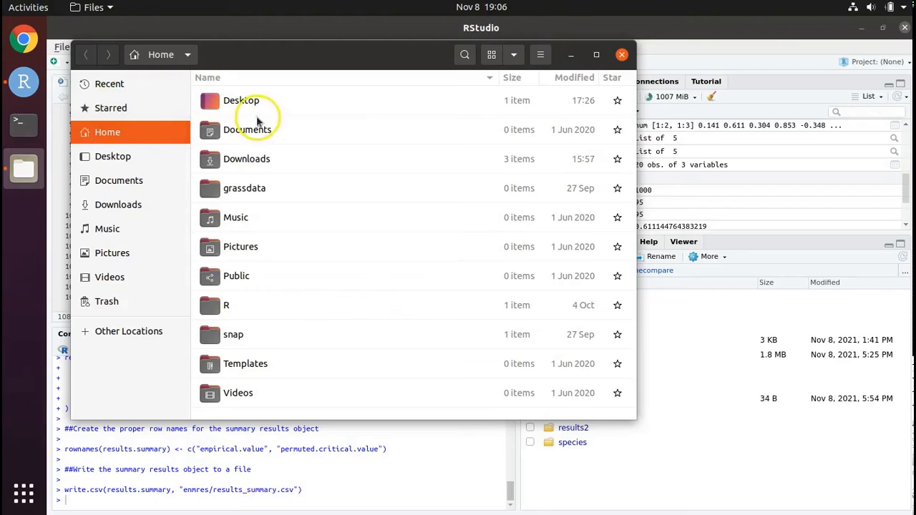
pyautogui.click(166, 158)
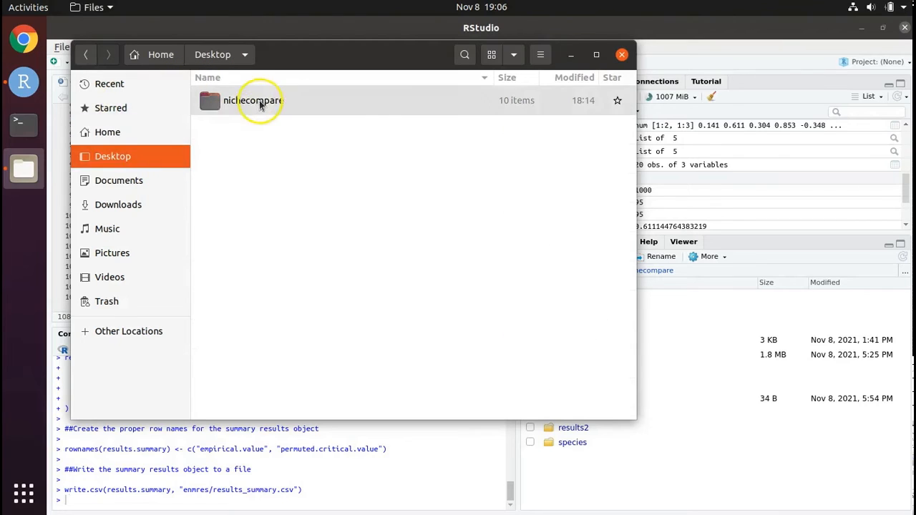
pyautogui.click(259, 100)
pyautogui.doubleClick(260, 100)
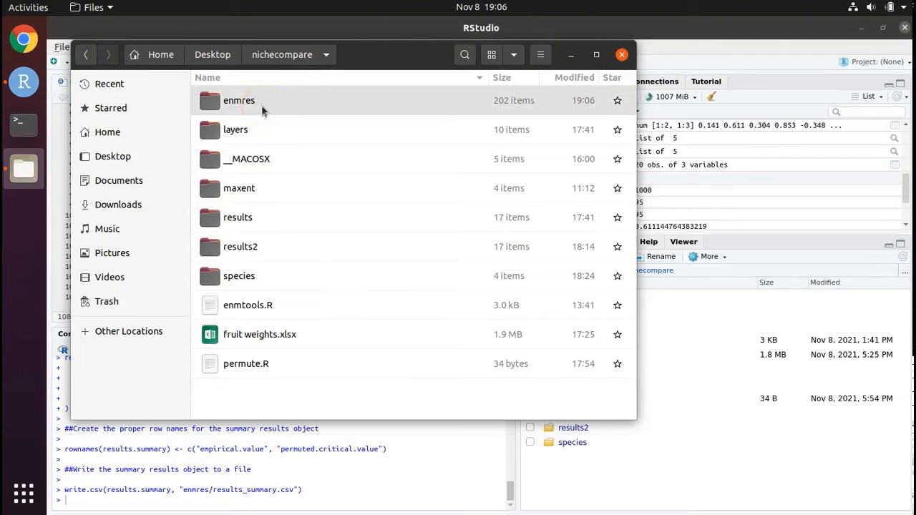
pyautogui.doubleClick(262, 104)
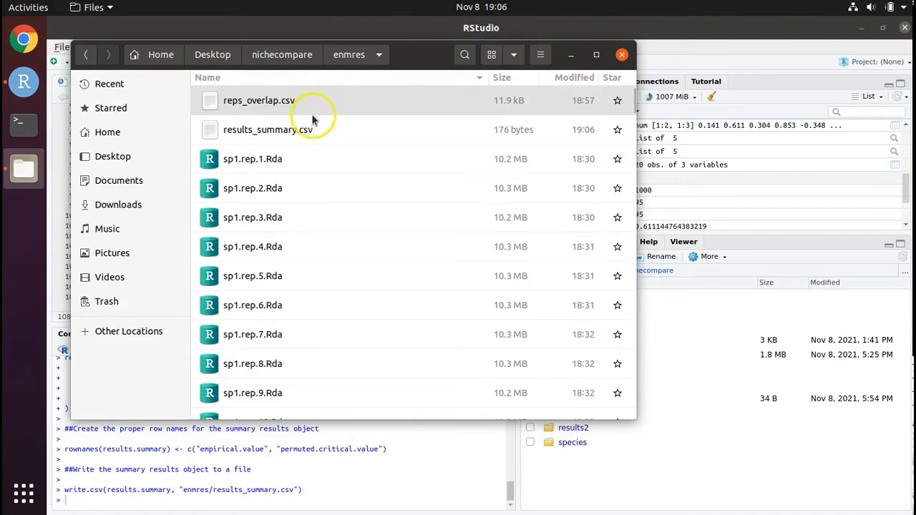
pyautogui.click(308, 131)
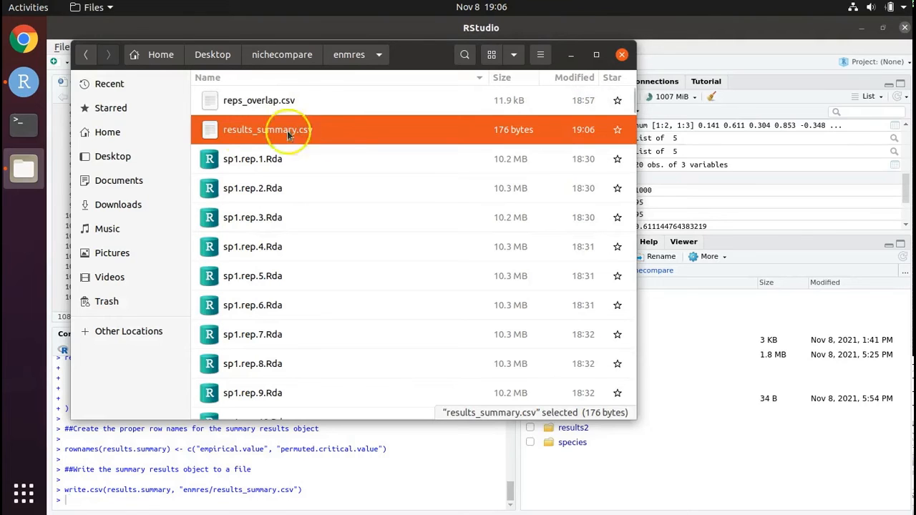
pyautogui.doubleClick(209, 132)
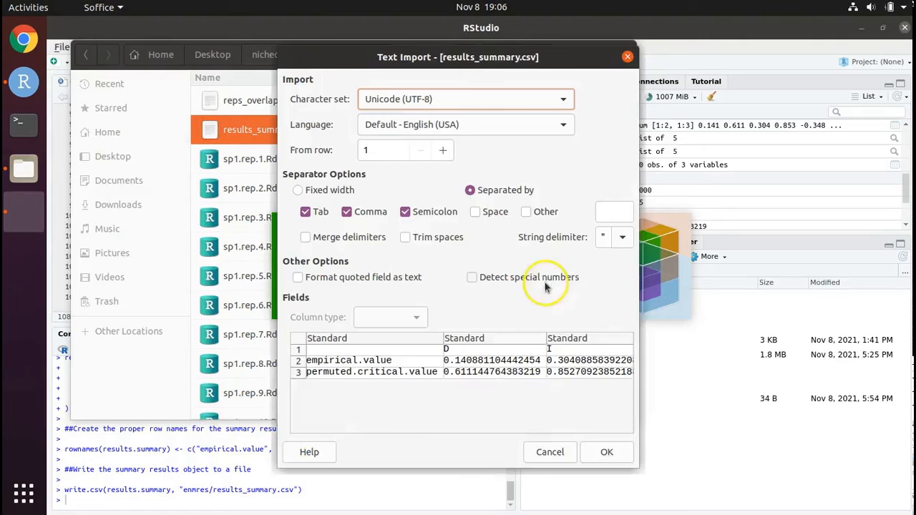
pyautogui.click(607, 453)
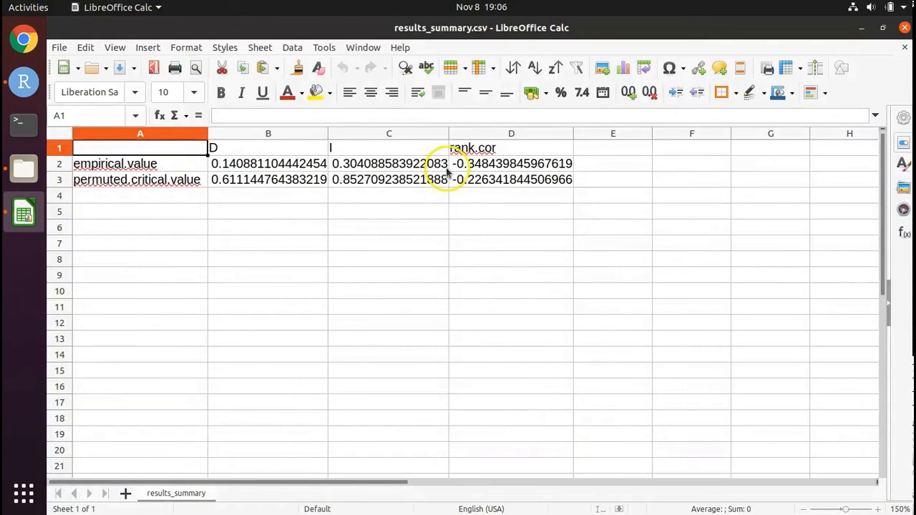
# Examine the D, I and rank.cor column headings of the results summary and the empirical D value
pyautogui.click(298, 163)
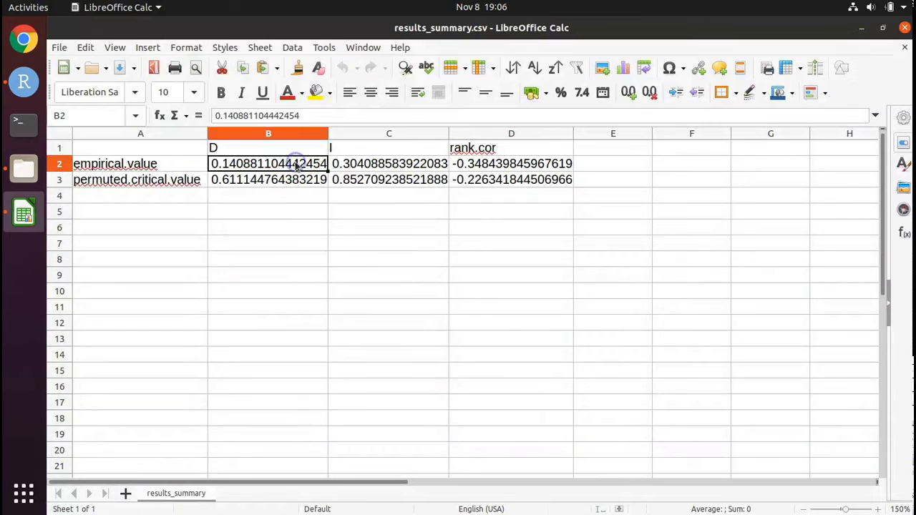
pyautogui.click(527, 146)
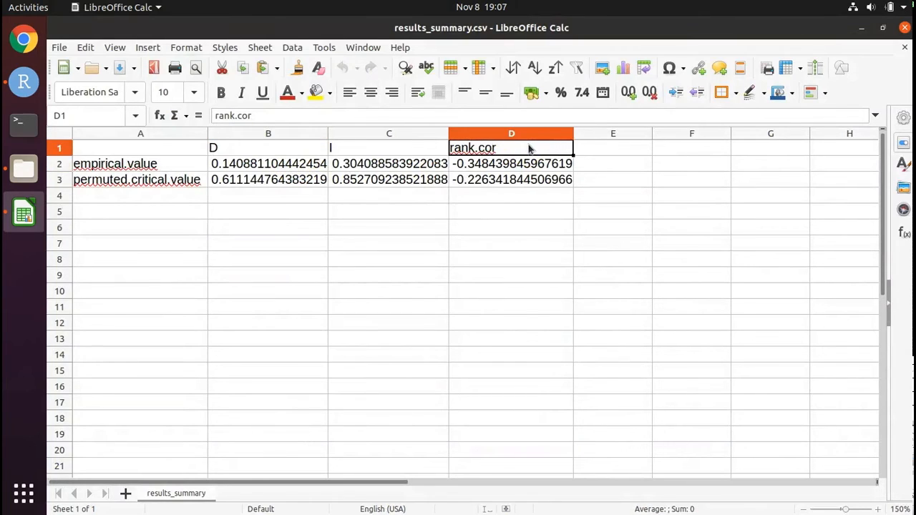
pyautogui.click(528, 148)
pyautogui.click(276, 151)
pyautogui.click(362, 153)
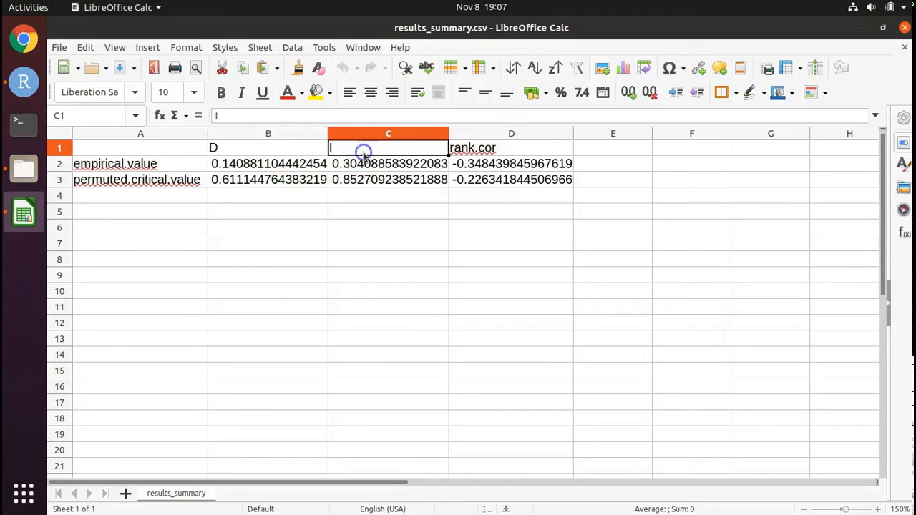
pyautogui.click(235, 151)
# Compare the empirical D value with the empirical I value in the results summary
pyautogui.click(240, 164)
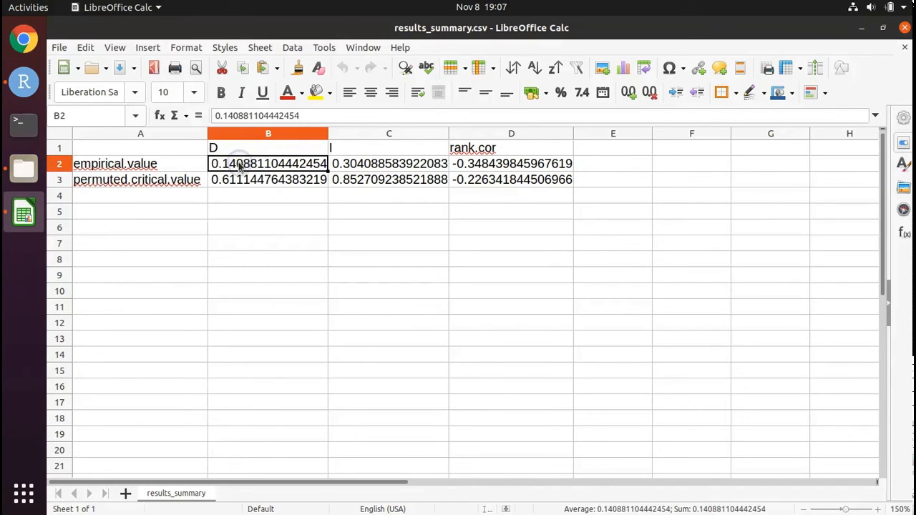
pyautogui.click(341, 165)
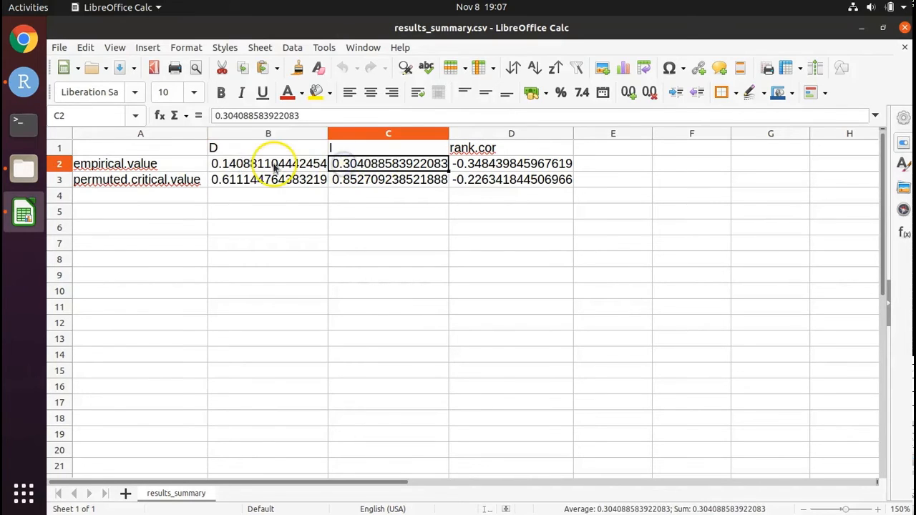
pyautogui.click(272, 163)
pyautogui.click(350, 165)
pyautogui.click(268, 164)
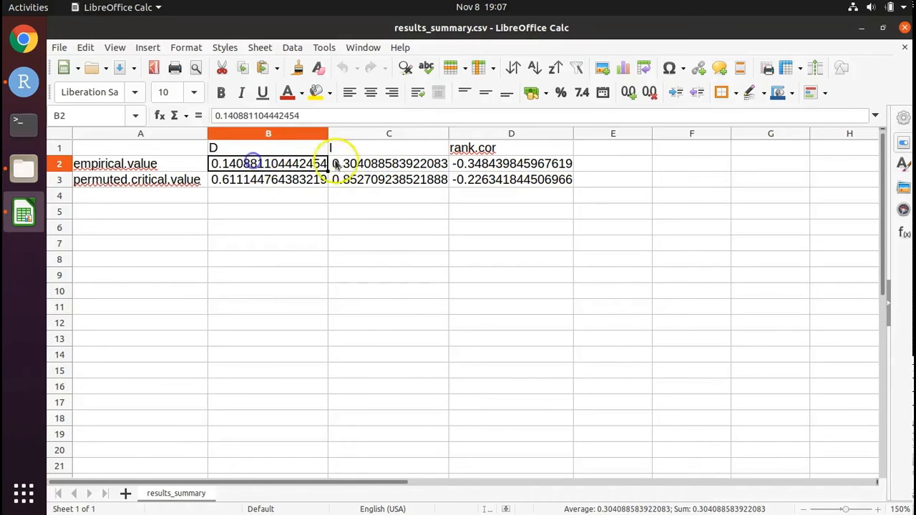
pyautogui.click(367, 163)
pyautogui.click(279, 164)
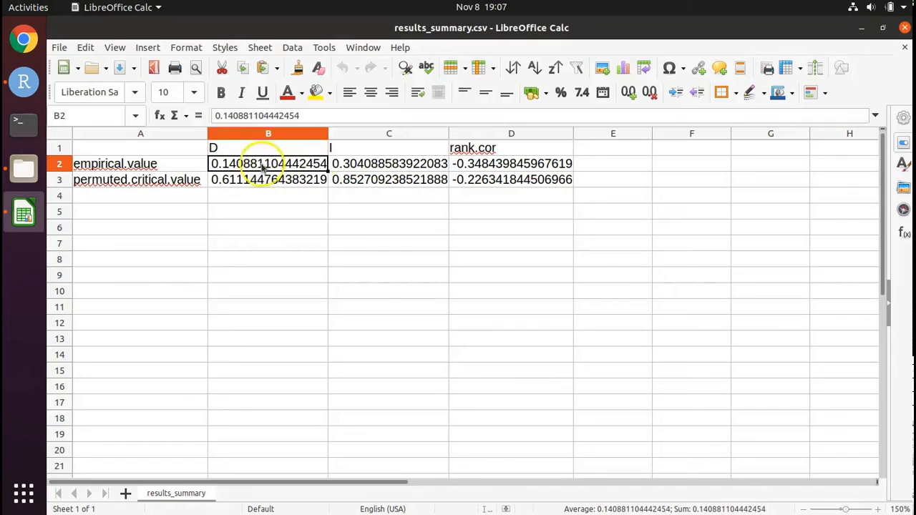
pyautogui.click(389, 164)
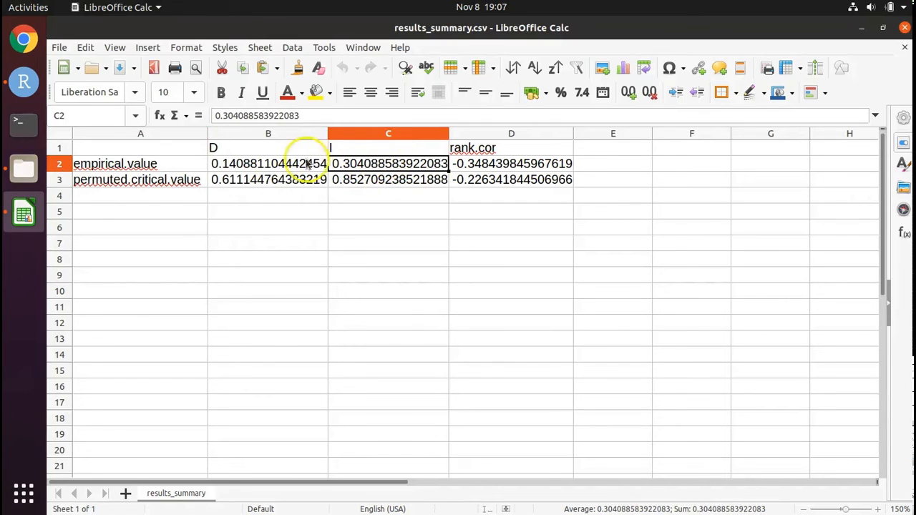
# Inspect the permuted critical values for D and I, and compare the empirical D value with its critical value
pyautogui.click(279, 181)
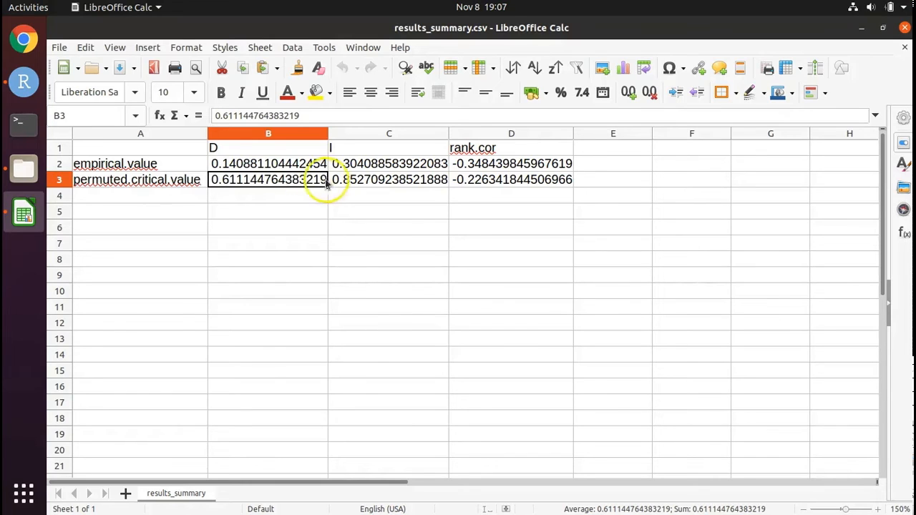
pyautogui.click(351, 184)
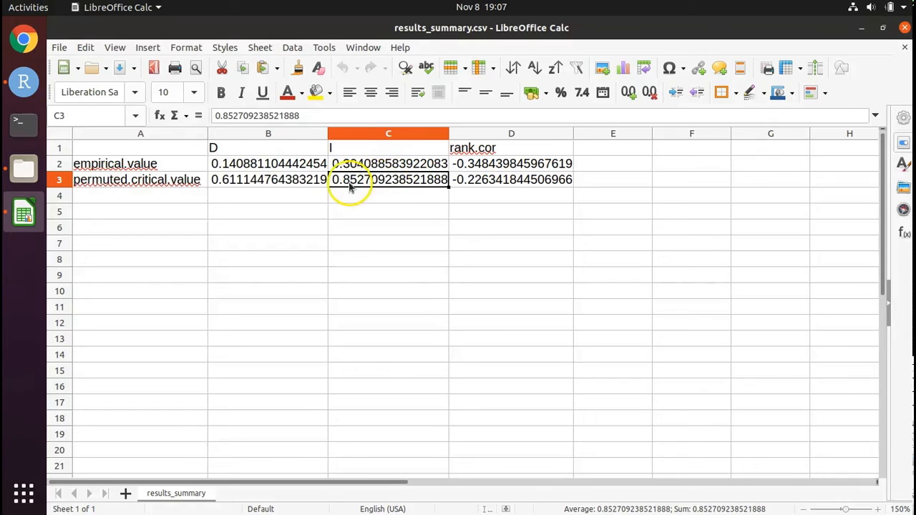
pyautogui.click(272, 163)
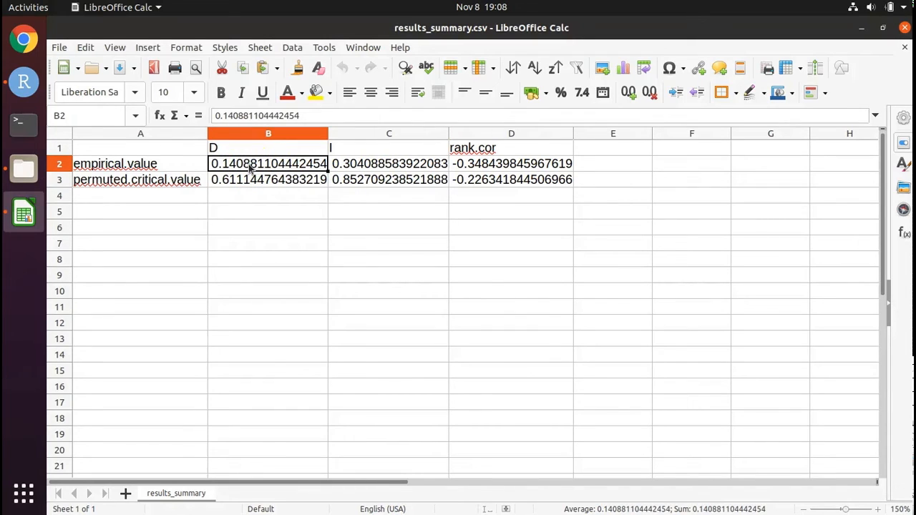
pyautogui.click(250, 181)
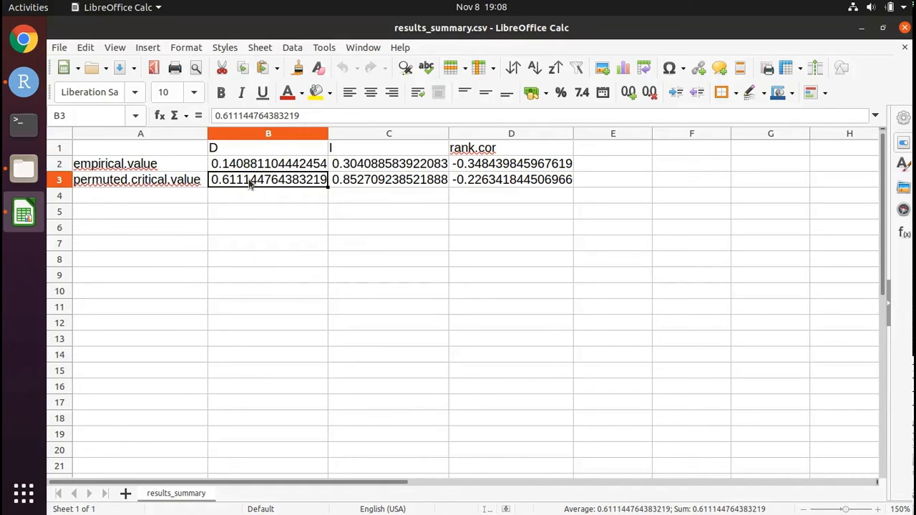
pyautogui.click(250, 164)
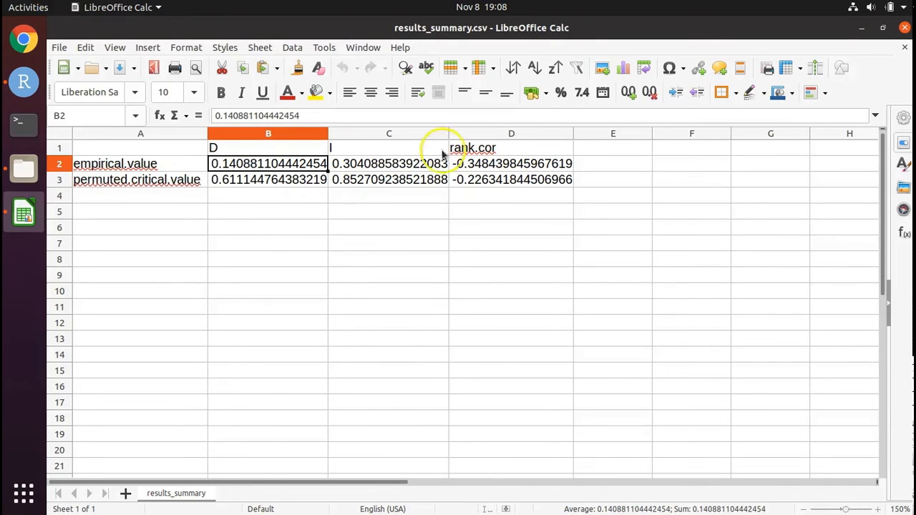
# Compare the empirical I value with the permuted critical value in the I column
pyautogui.click(394, 163)
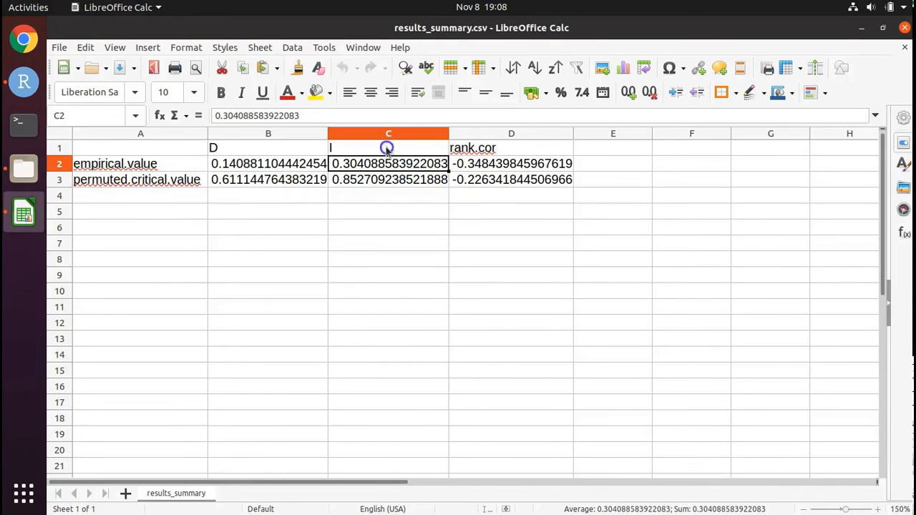
pyautogui.click(389, 148)
pyautogui.click(389, 164)
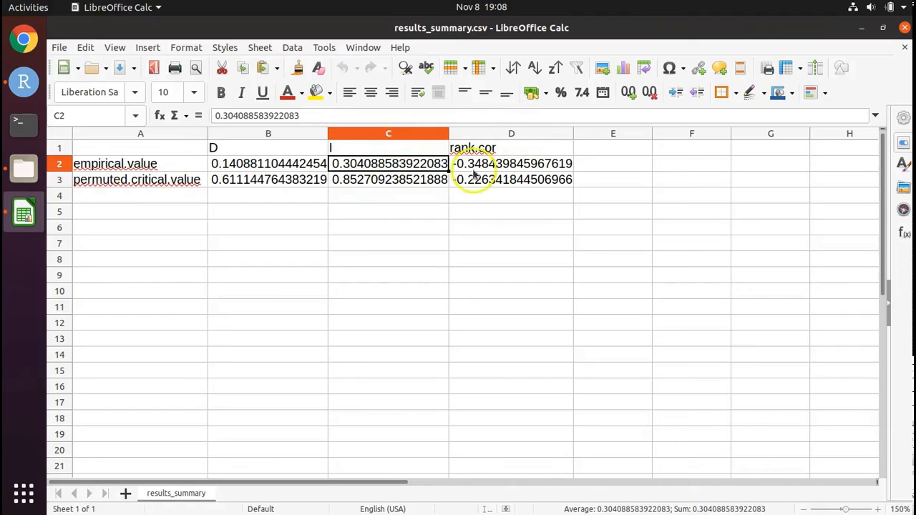
pyautogui.click(362, 164)
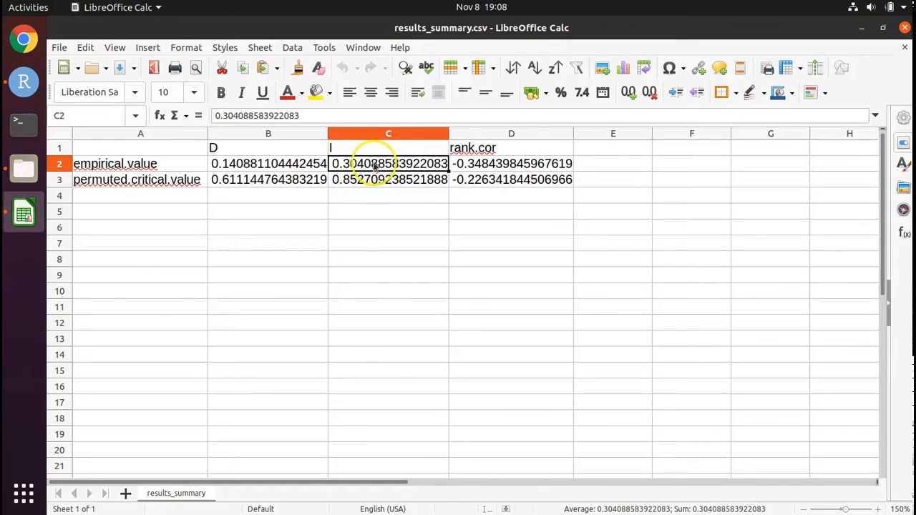
pyautogui.click(406, 181)
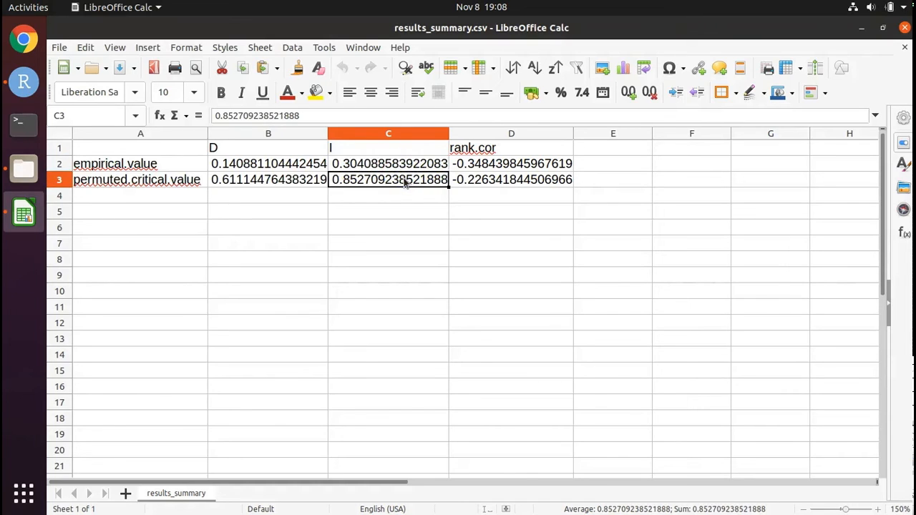
pyautogui.click(405, 169)
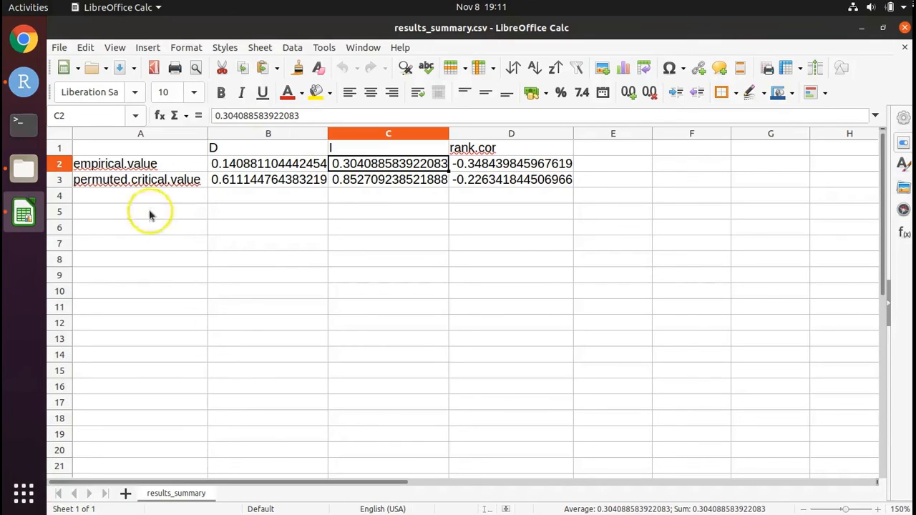
# Switch to Google Chrome and load the Banta Lab website at joshbanta.com
pyautogui.click(23, 41)
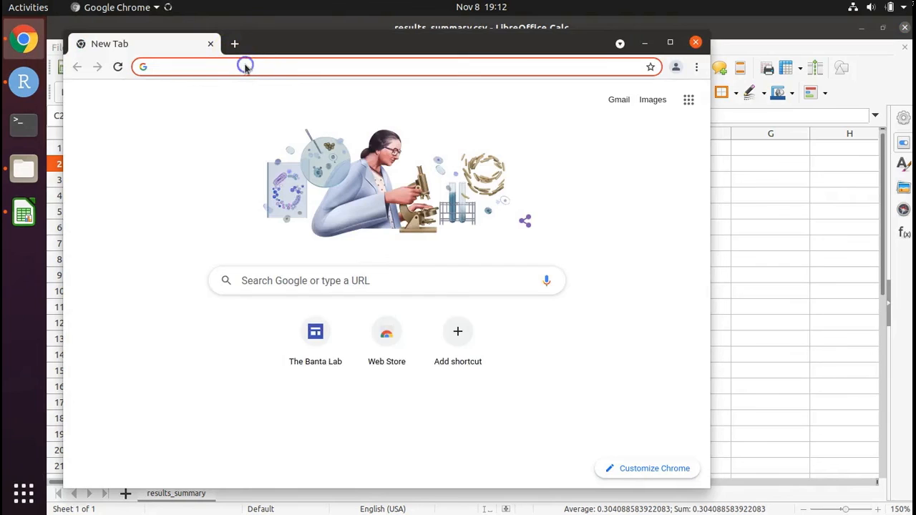
pyautogui.write('j')
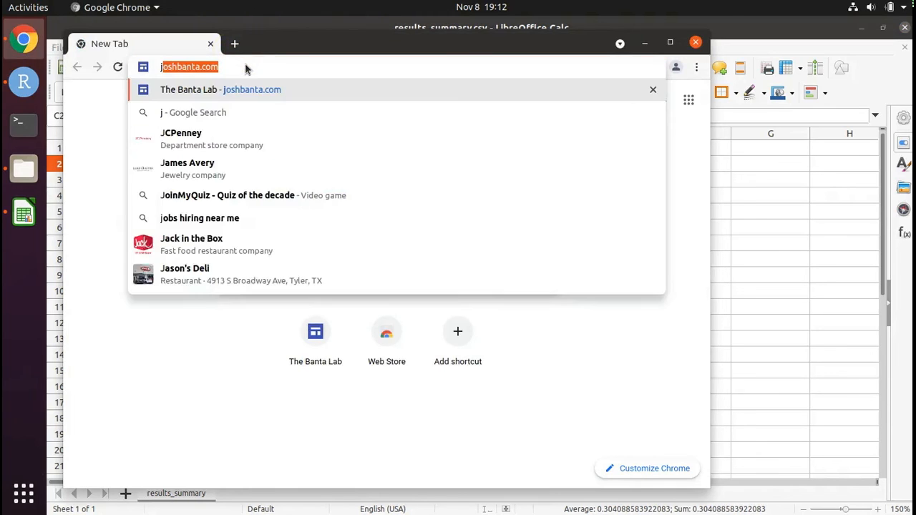
pyautogui.write('oshbanta.com')
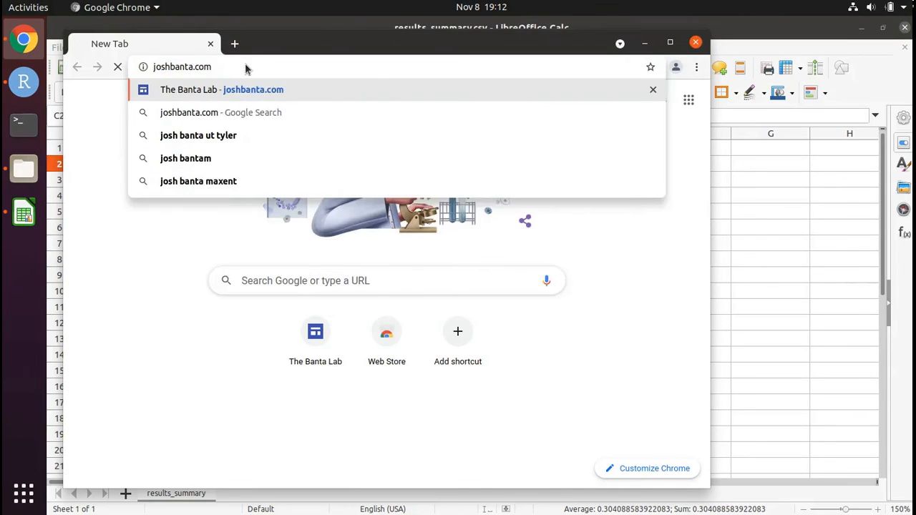
# Open the PDF of the 2021 Hibiscus dasycalyx hybridization paper from the Banta Lab website's Publications page
pyautogui.press('Return')
pyautogui.click(364, 104)
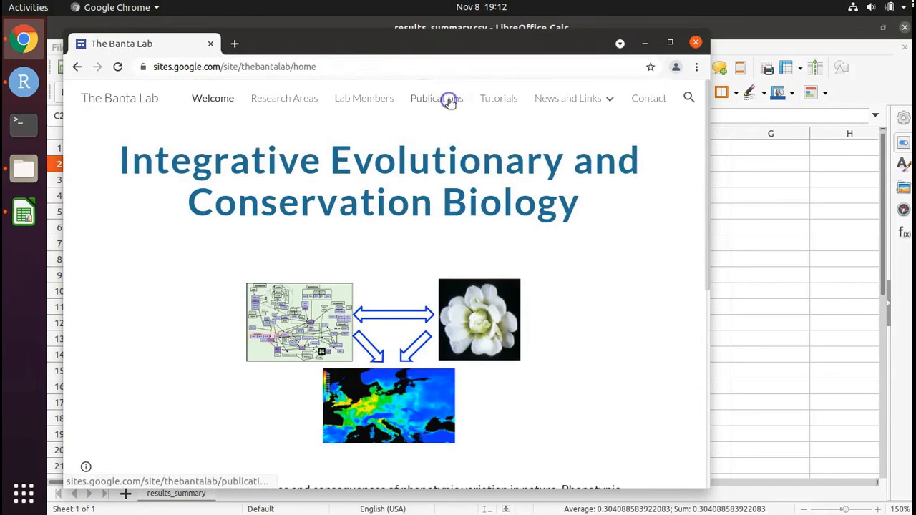
pyautogui.click(450, 103)
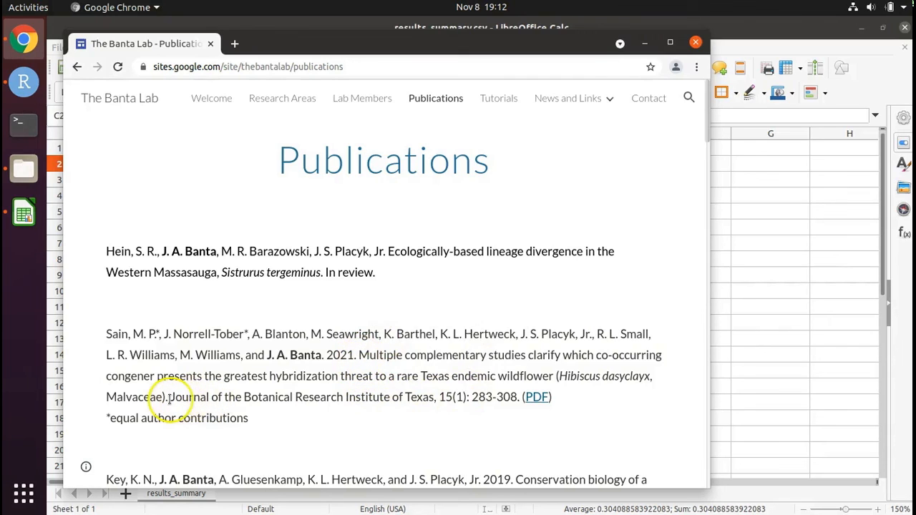
pyautogui.click(534, 397)
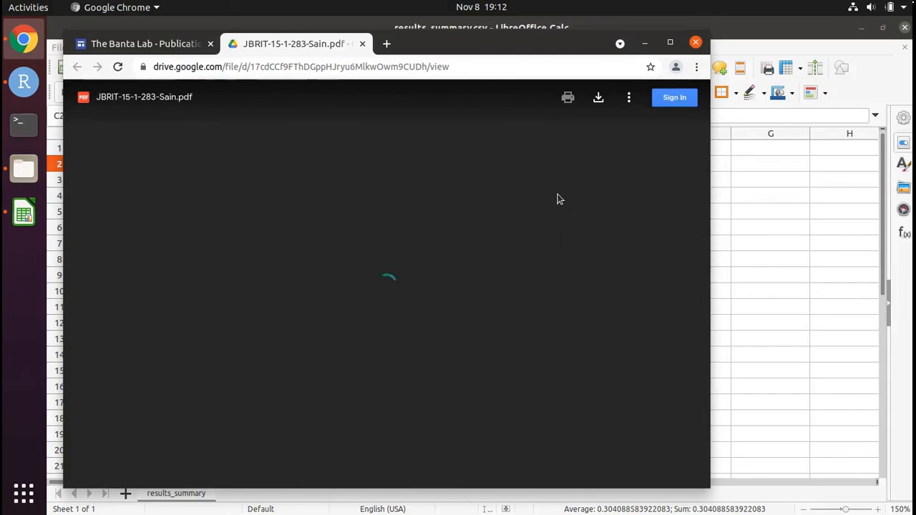
pyautogui.click(509, 194)
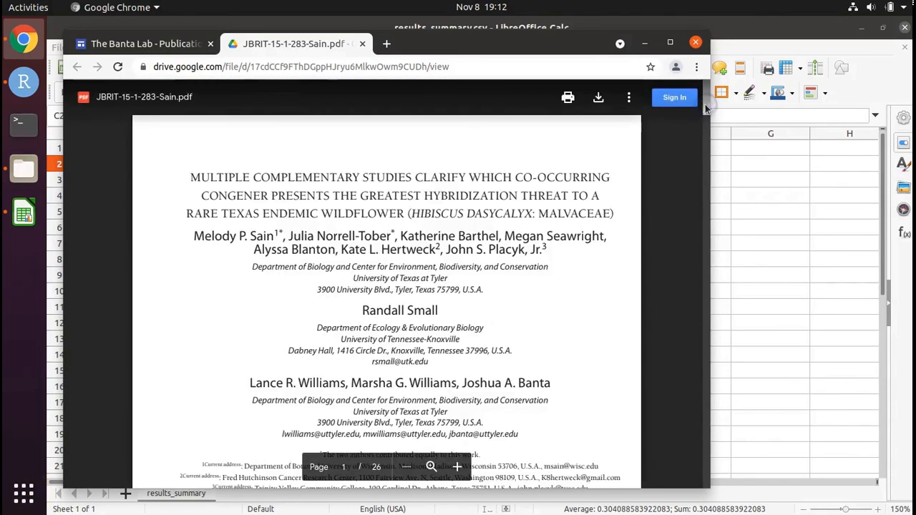
# Find and read the methods paragraph on page 7 describing the ENMTools niche overlap and niche identity test
pyautogui.moveTo(705, 104); pyautogui.dragTo(706, 218)
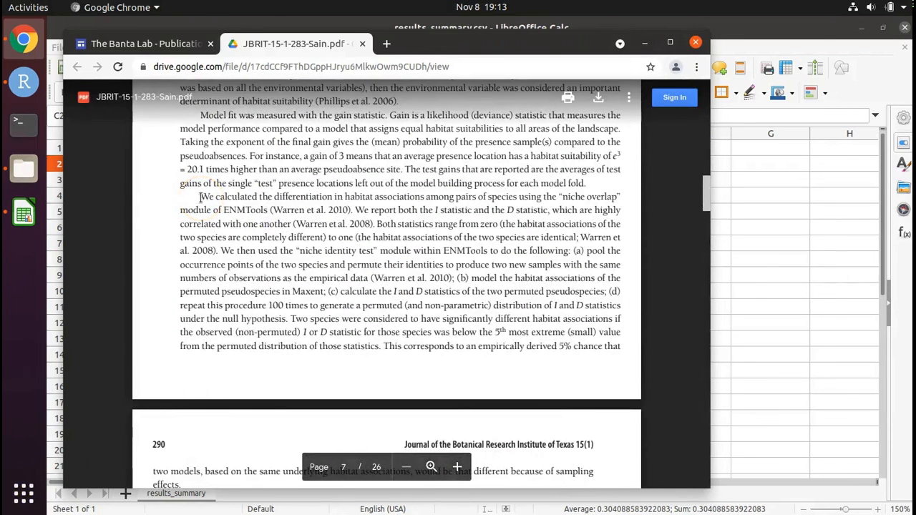
pyautogui.moveTo(202, 197); pyautogui.dragTo(394, 298)
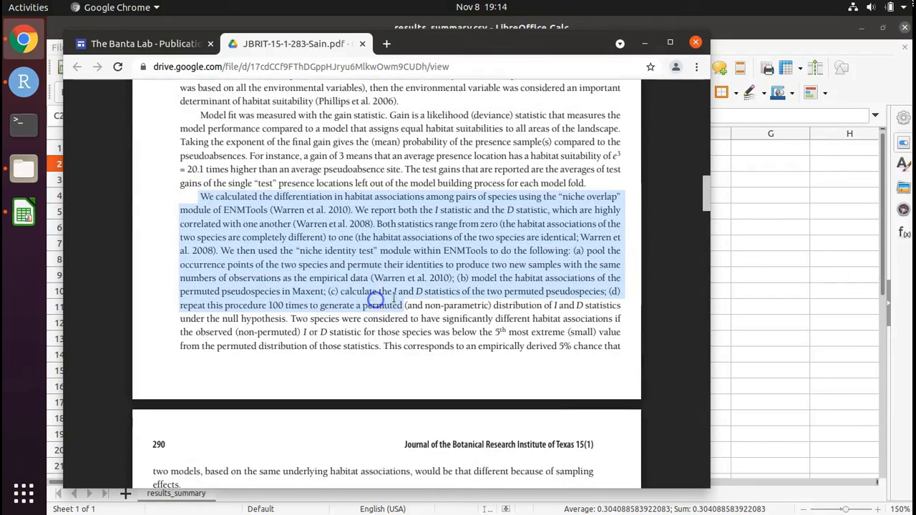
pyautogui.click(464, 301)
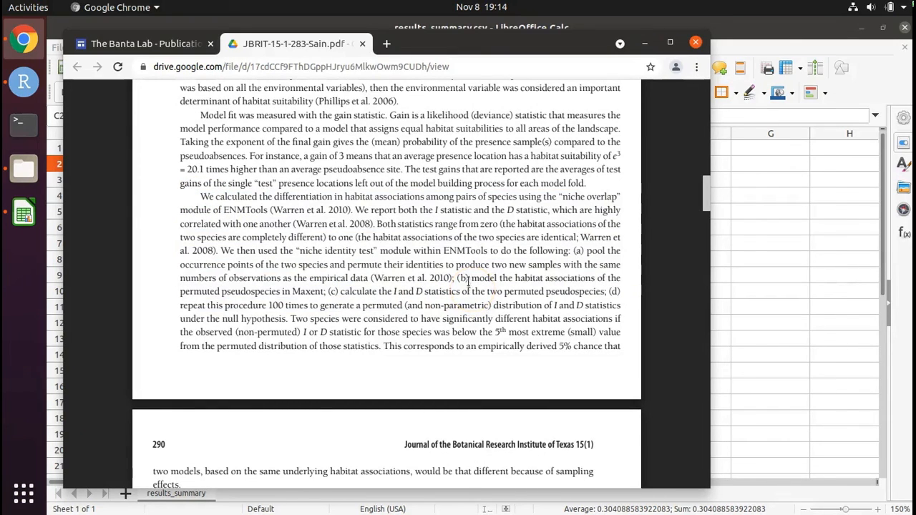
pyautogui.click(393, 278)
pyautogui.click(555, 265)
pyautogui.scroll(-1, 555, 265)
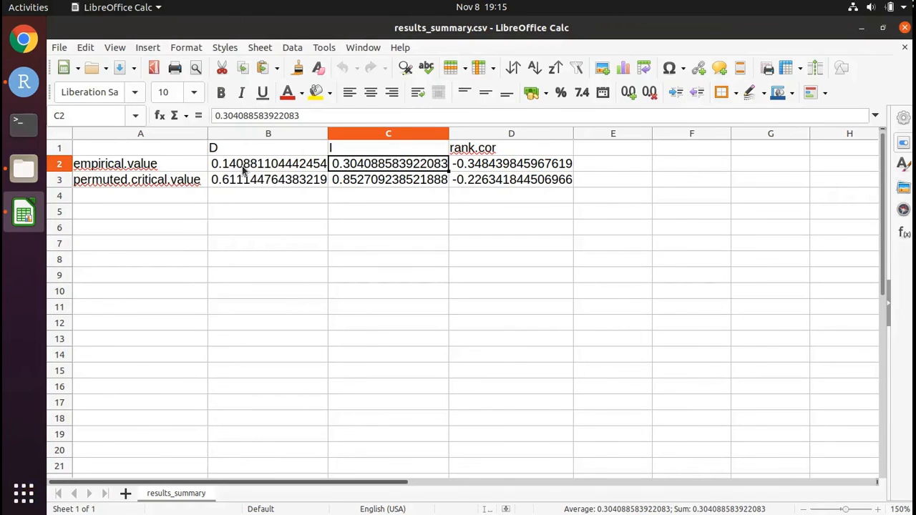
# Return to results_summary.csv in LibreOffice Calc and review the empirical D and I values
pyautogui.click(244, 168)
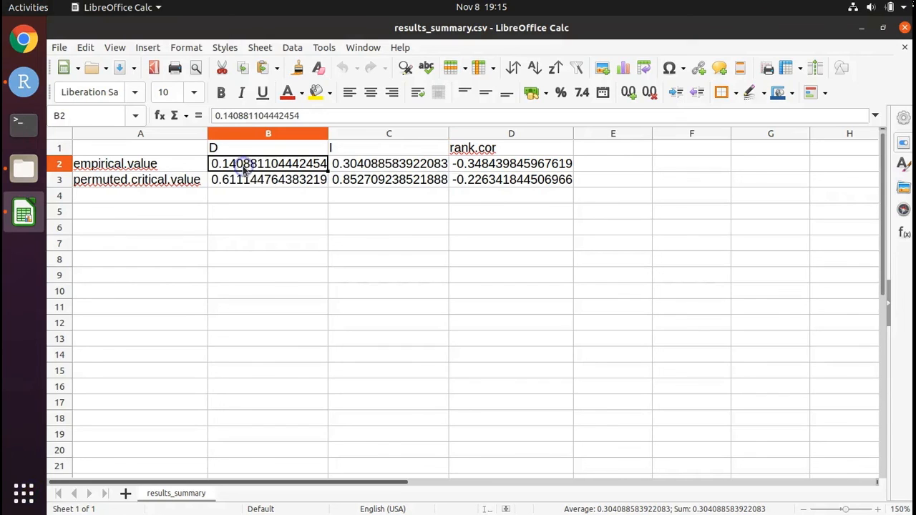
pyautogui.click(358, 169)
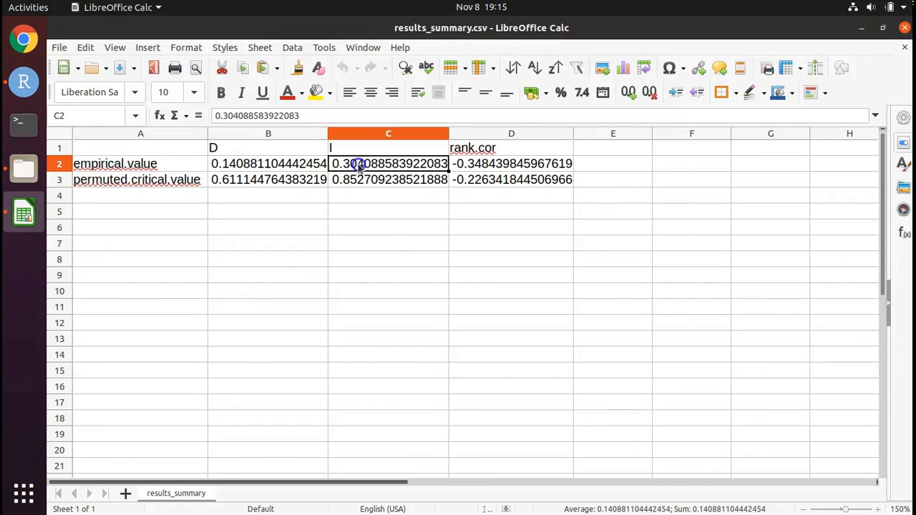
pyautogui.click(244, 170)
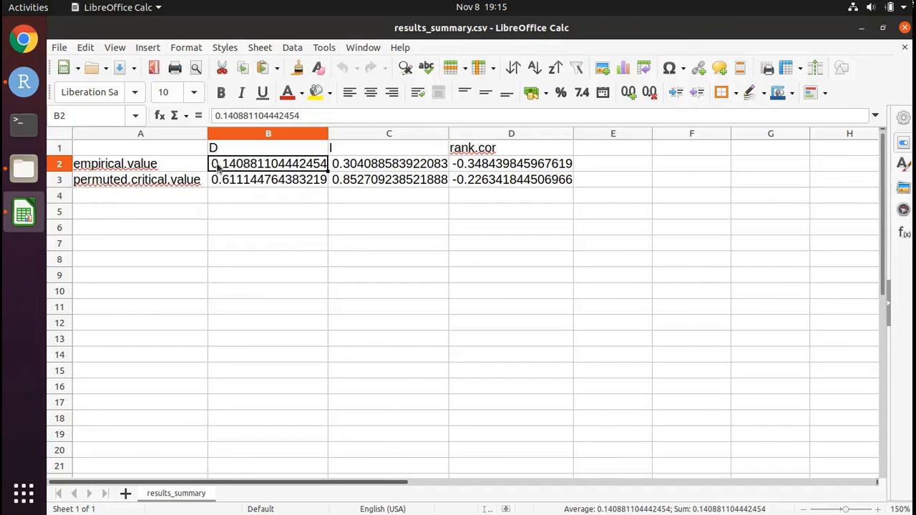
pyautogui.click(247, 166)
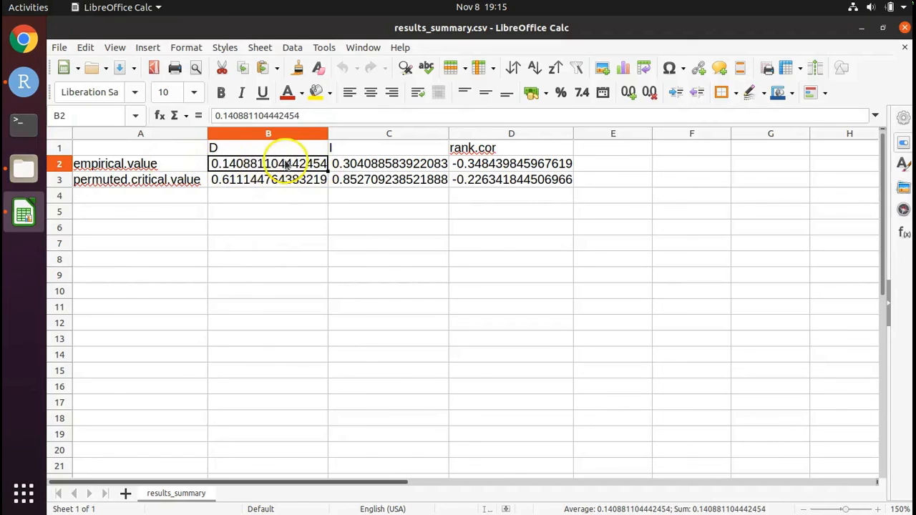
# Compare the empirical D value with the permuted critical value in the D column
pyautogui.click(252, 184)
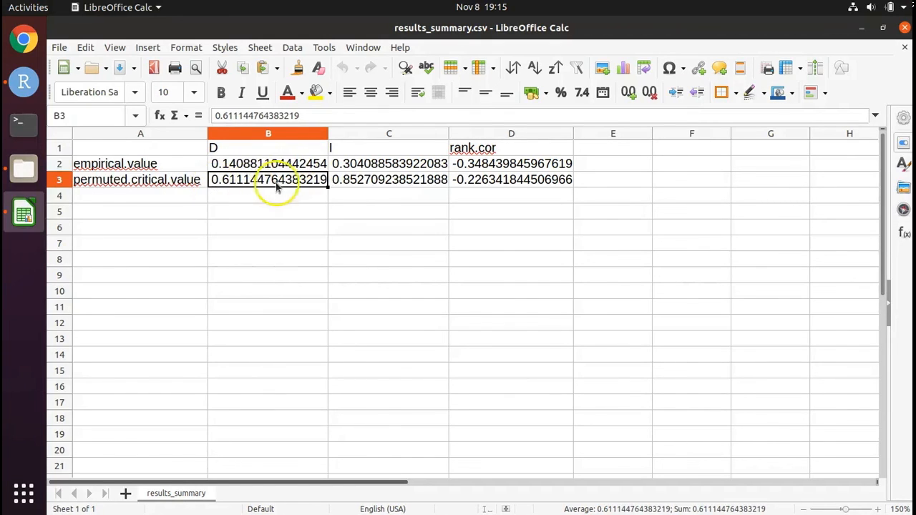
pyautogui.click(224, 164)
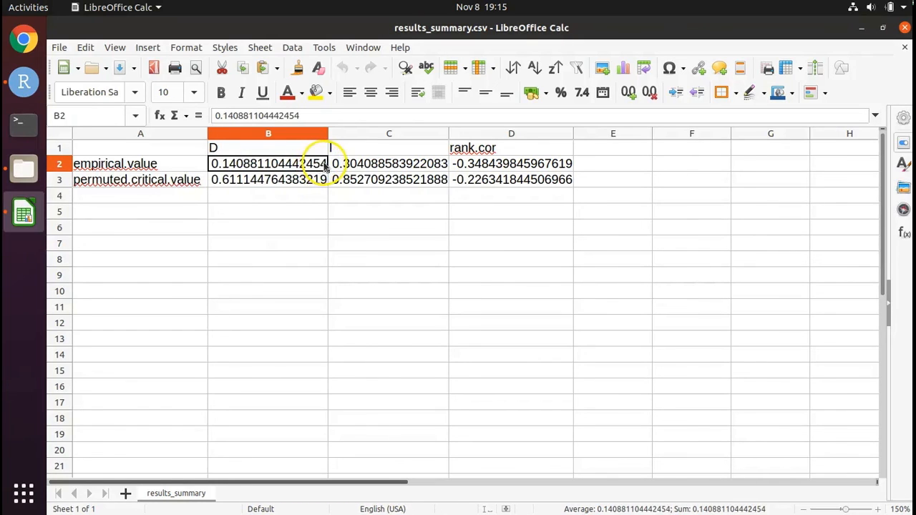
pyautogui.click(231, 179)
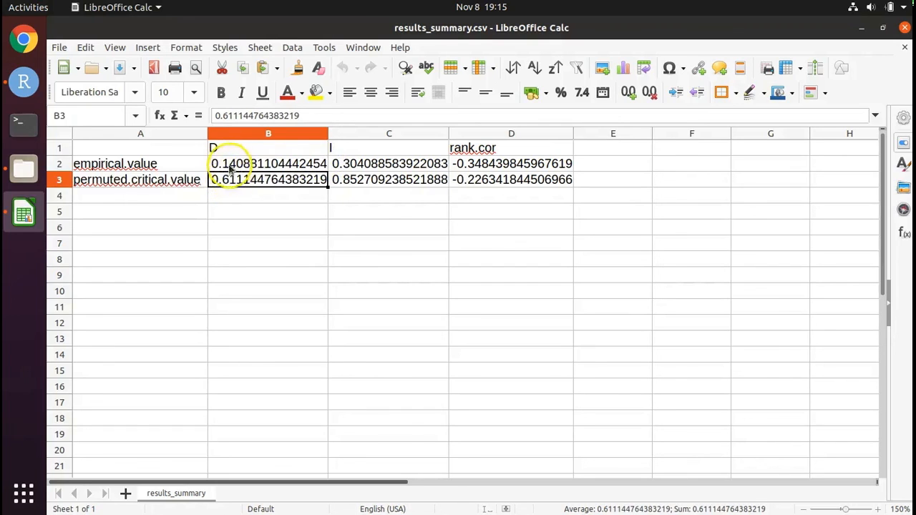
pyautogui.click(230, 168)
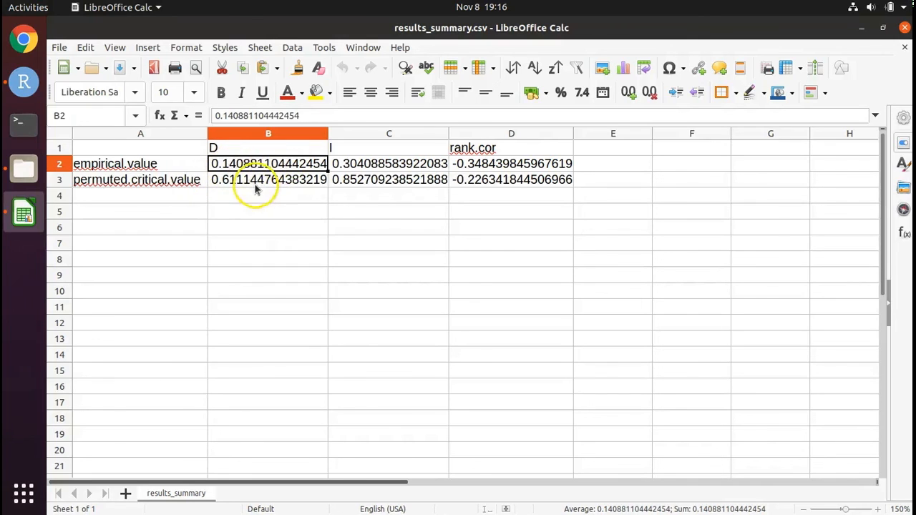
pyautogui.click(256, 182)
pyautogui.click(262, 168)
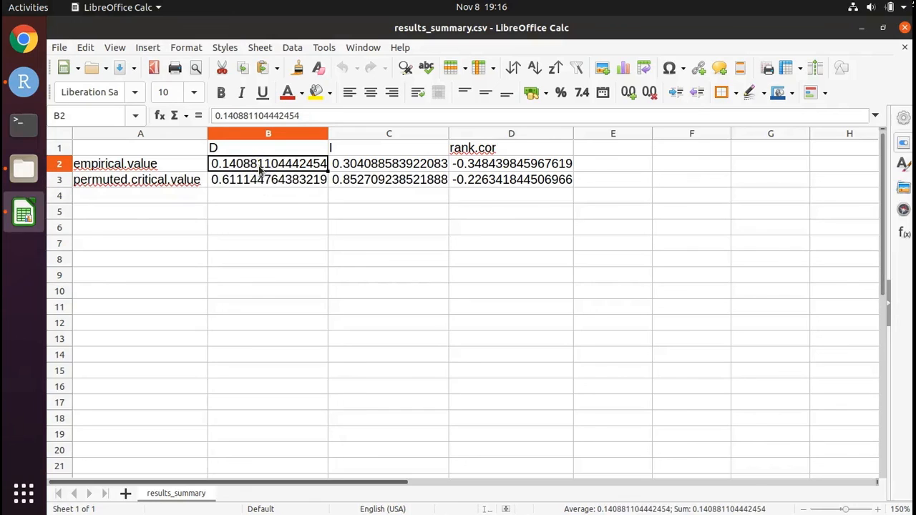